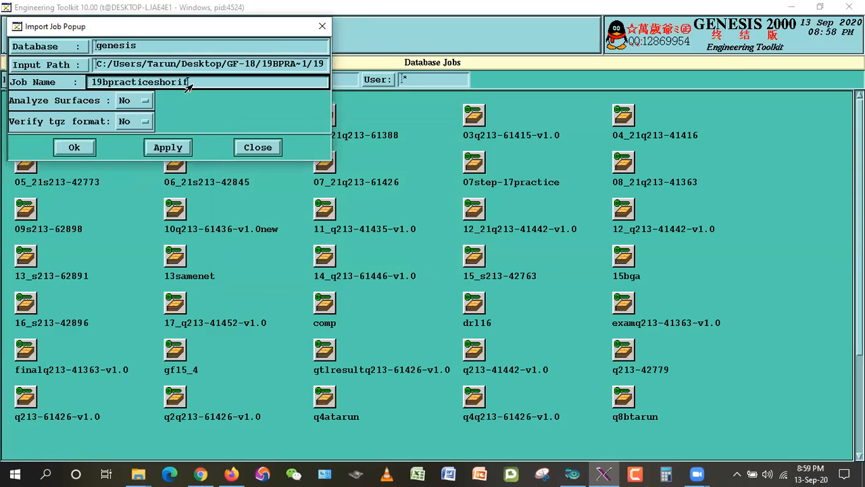
Step: Import the job as 19bpracticeshorif into the genesis database, and check it out and open it
click(85, 148)
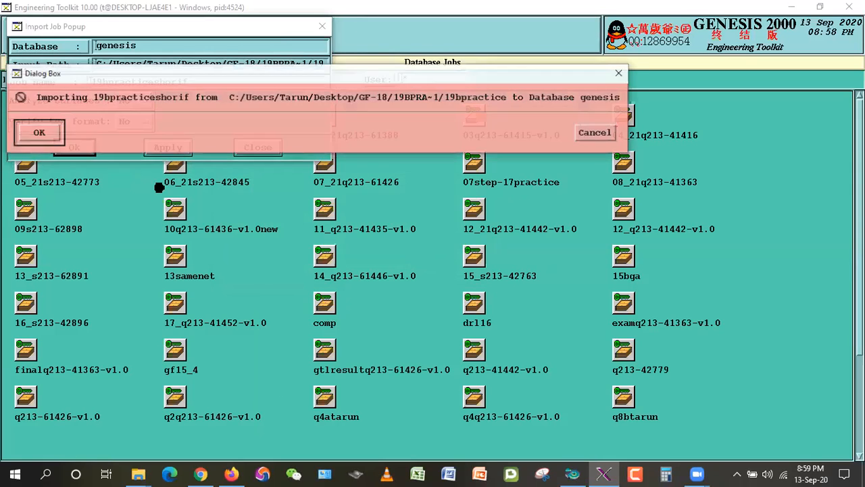
click(38, 133)
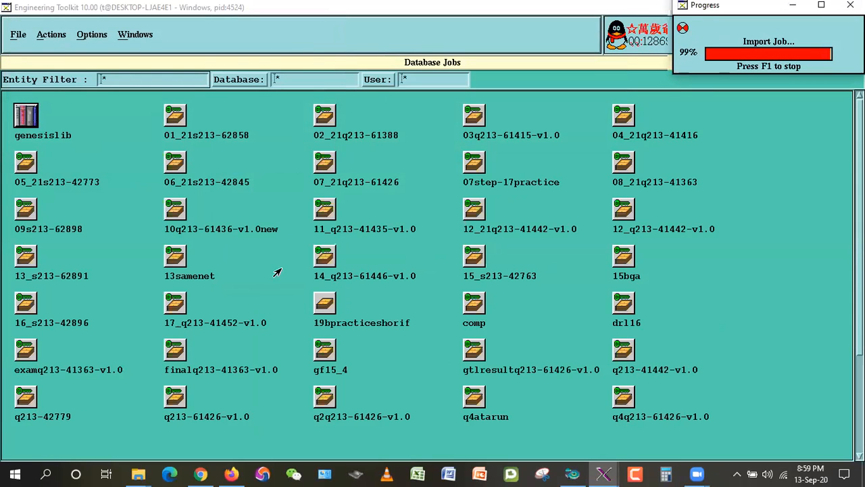
click(326, 303)
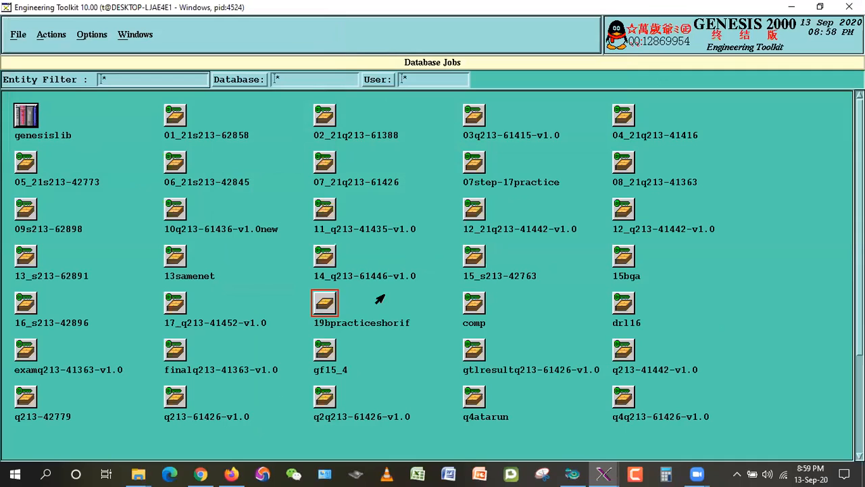
double_click(321, 302)
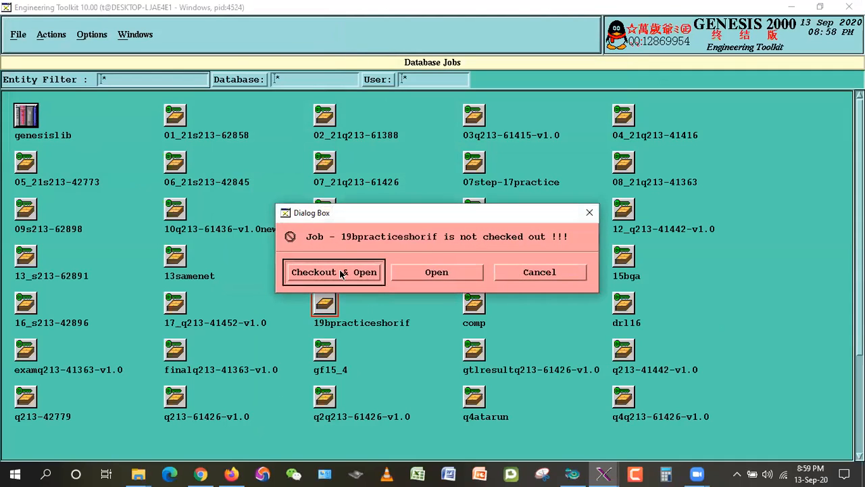
click(335, 274)
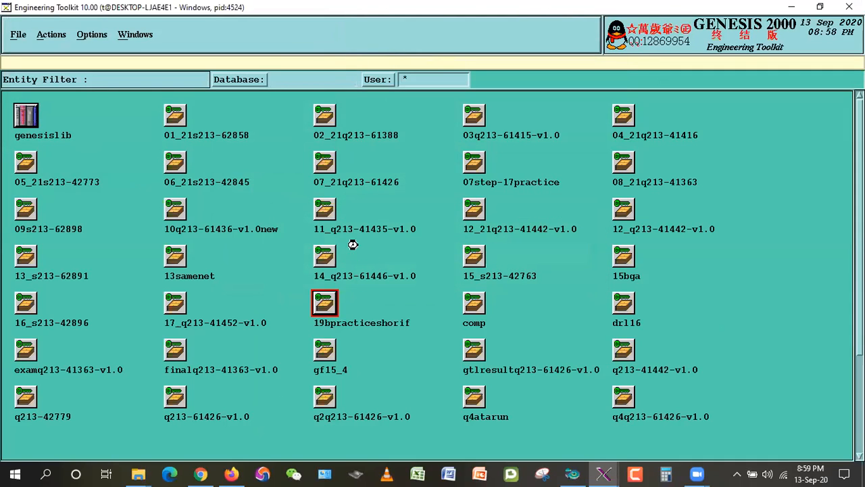
Step: Open the job's edit step in a maximized graphic editor and display the gtl layer with inch units
double_click(166, 111)
double_click(235, 110)
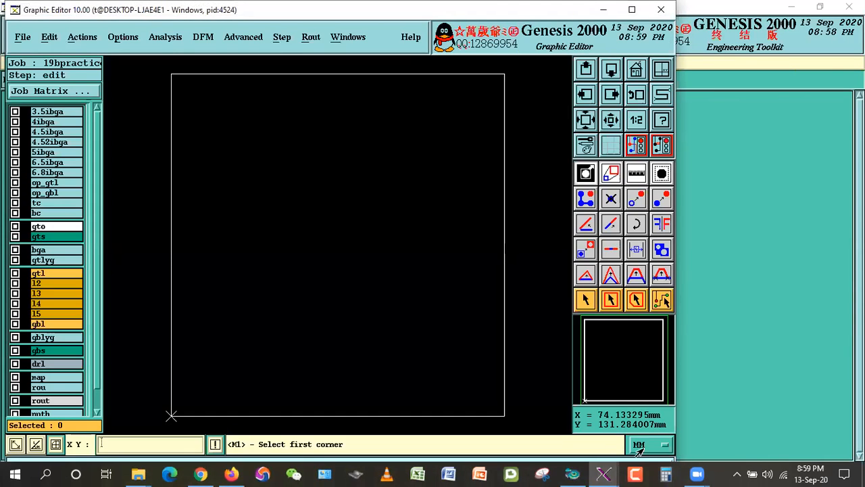
click(631, 9)
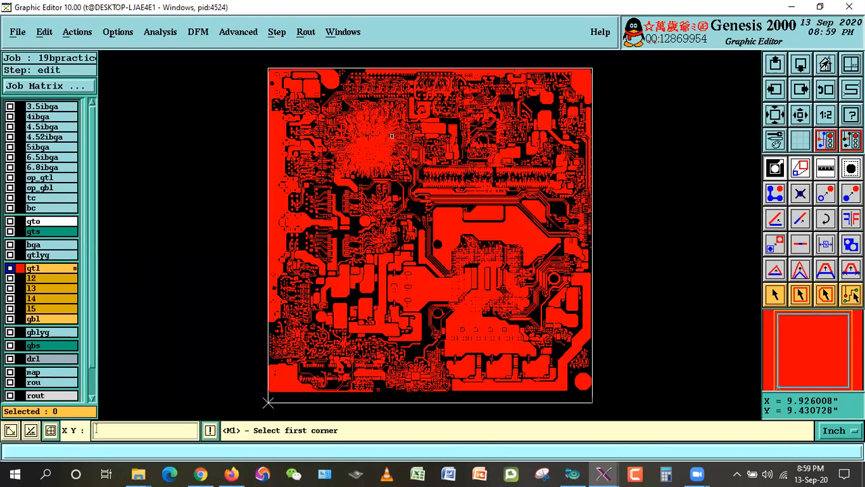
Step: Examine a single round SMD pad among the fine traces on gtl by selecting it, and clear the selection
right_click(444, 135)
click(458, 173)
click(348, 124)
click(427, 158)
click(394, 156)
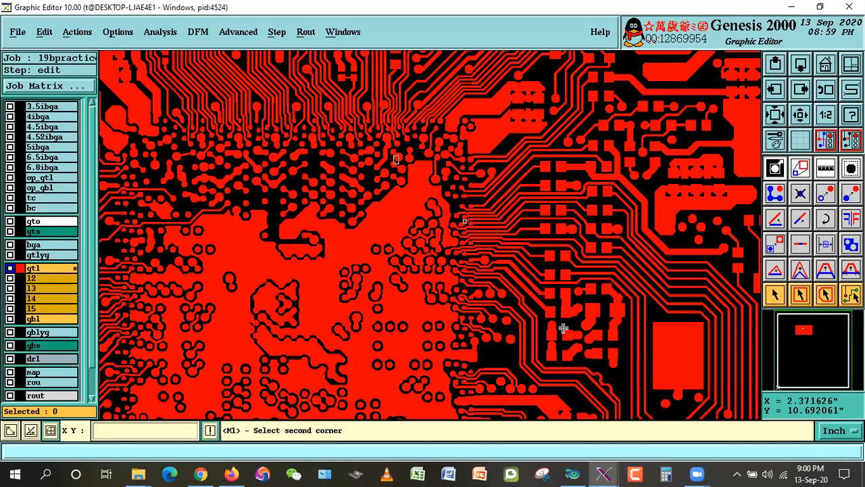
click(531, 269)
click(374, 193)
click(474, 295)
click(345, 185)
click(476, 306)
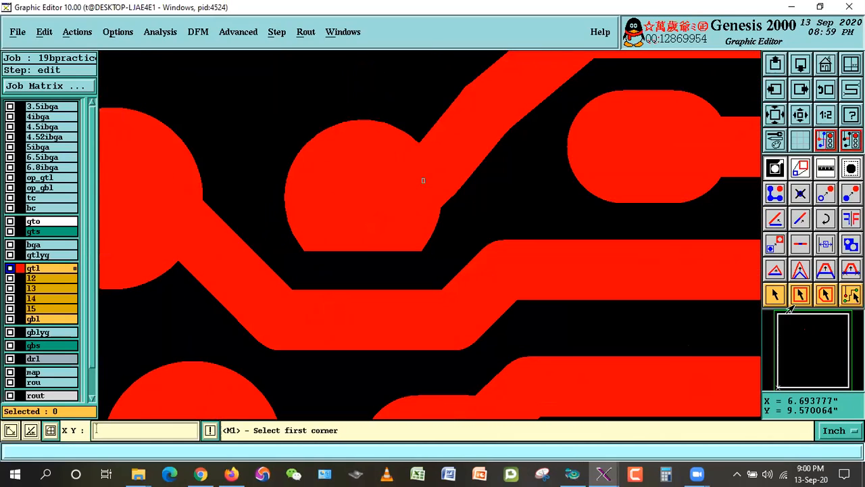
click(775, 296)
click(325, 221)
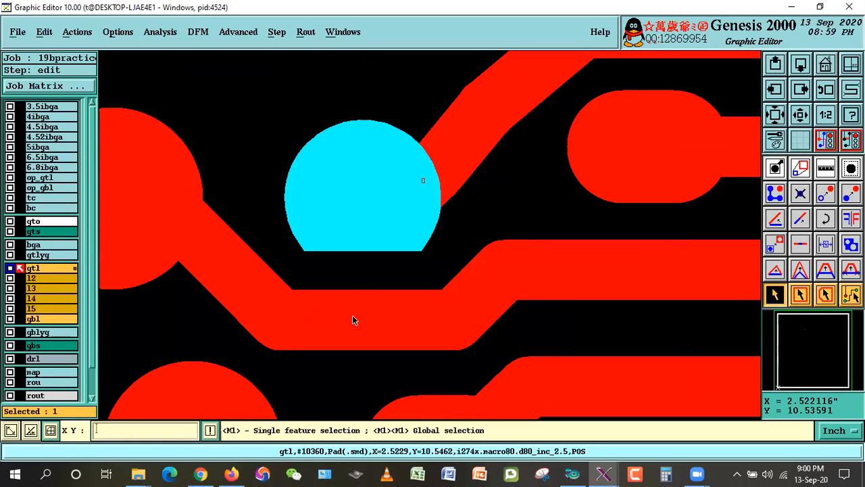
click(240, 112)
Step: Select all gtl features with the .smd attribute using the features filter and convert them with Pad To Line
right_click(776, 295)
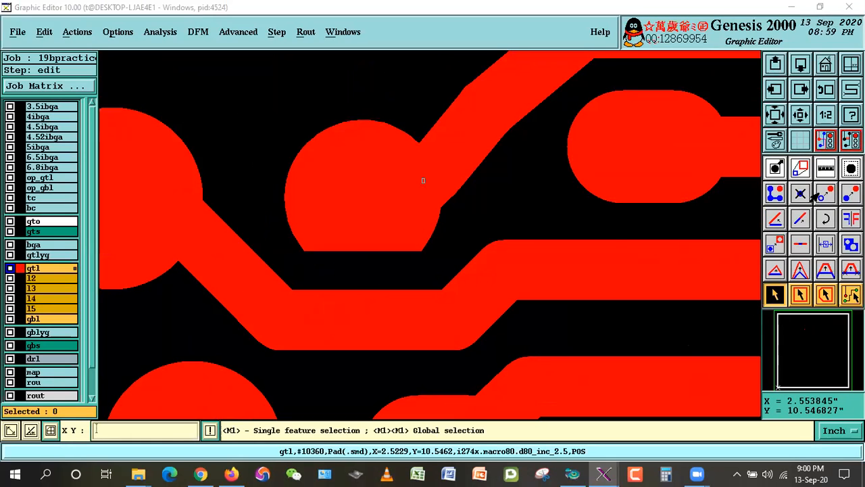
click(707, 216)
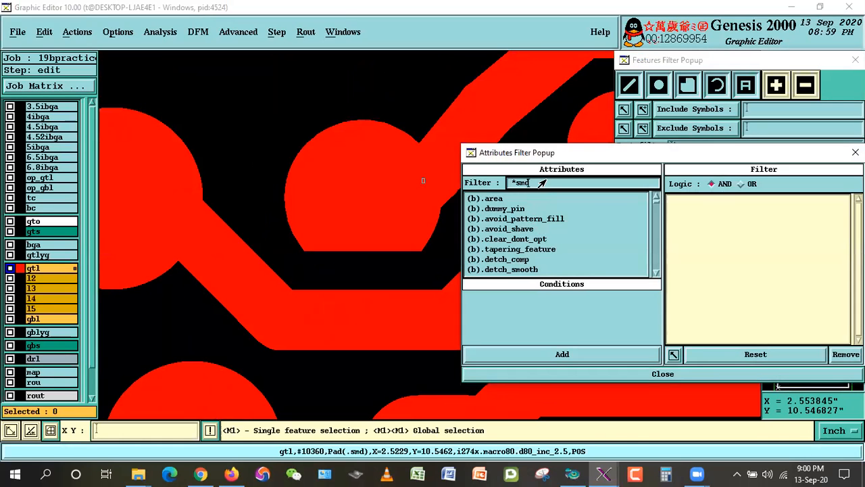
text(*smd)
key(Return)
click(482, 199)
click(578, 356)
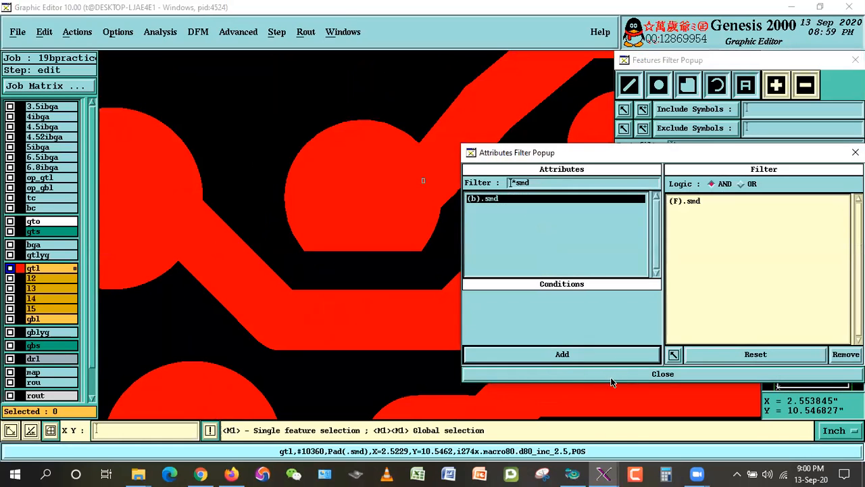
click(611, 375)
click(655, 236)
click(44, 32)
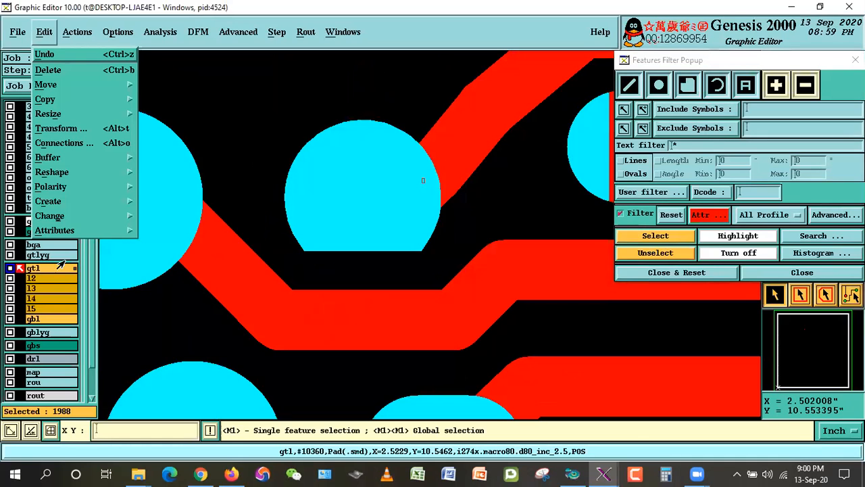
mouse_move(51, 175)
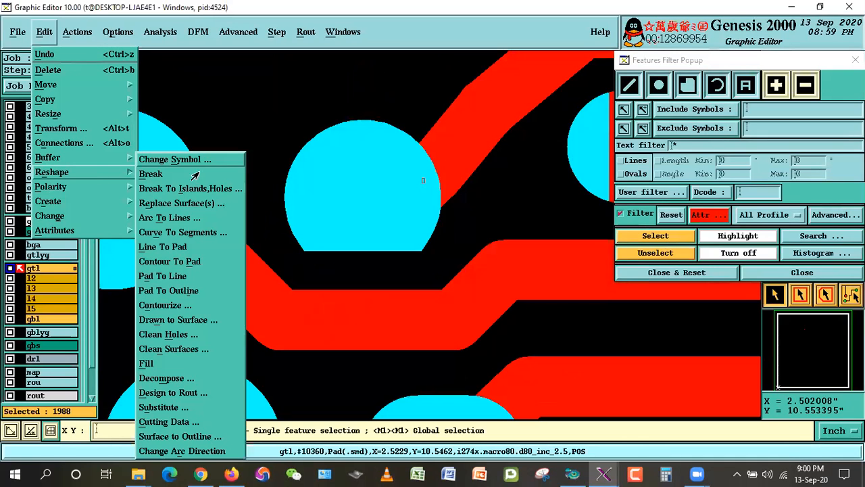
click(161, 290)
click(287, 272)
Step: Run the Mk Signal(Mils) signal layer checks on the affected layer, open their results and close the check dialog
click(159, 31)
click(162, 66)
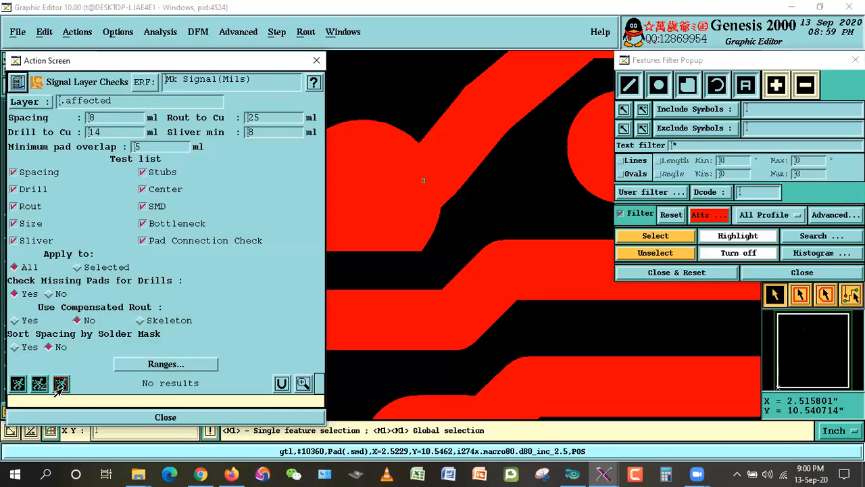
click(60, 388)
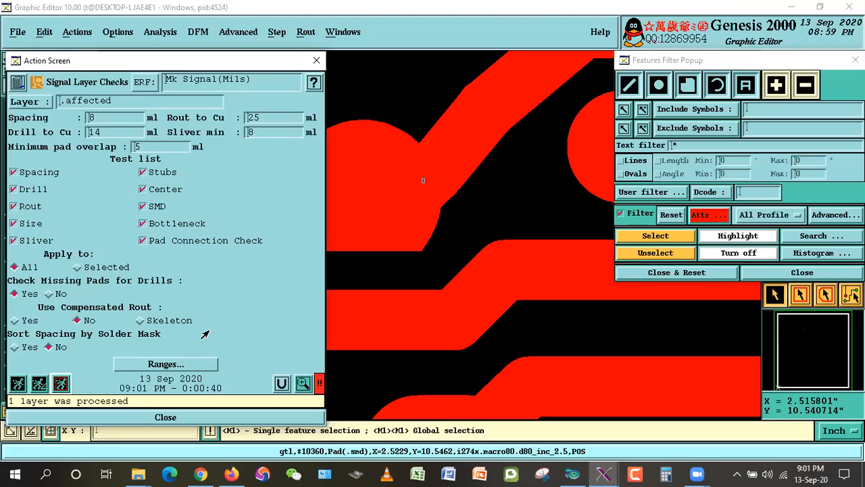
click(302, 383)
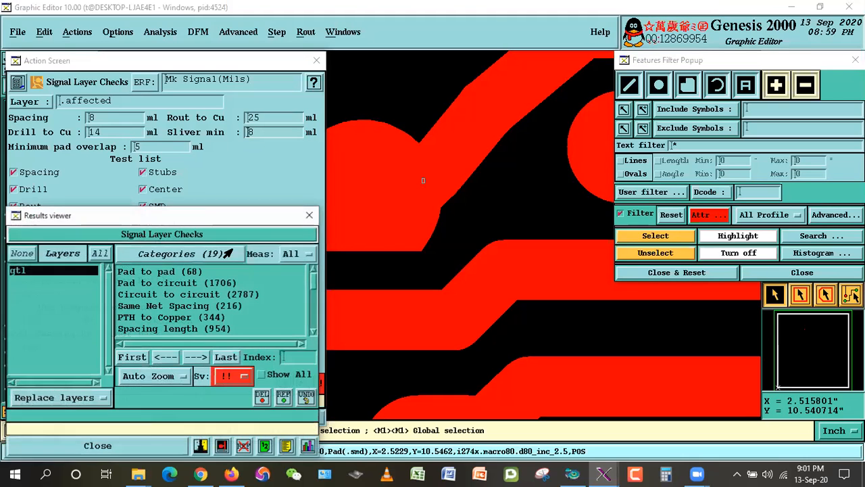
click(193, 64)
click(181, 419)
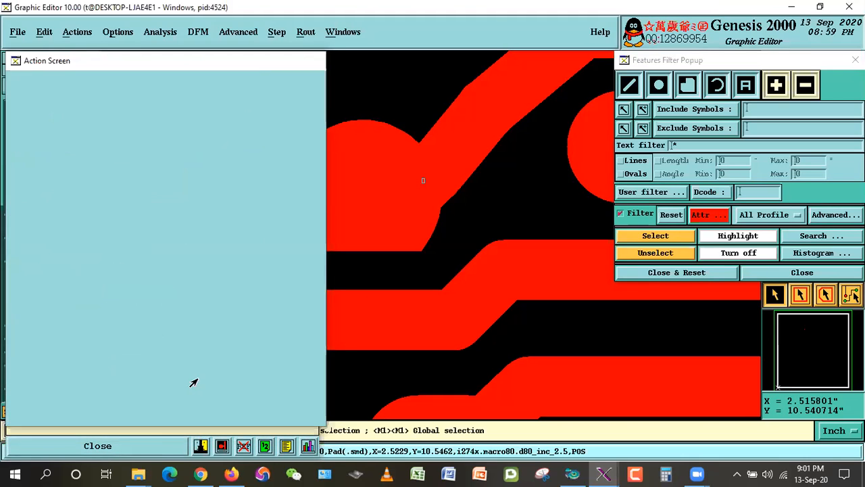
Step: Set the results severity to green and open the histogram for the Circuit to circuit category
drag(155, 214, 194, 143)
click(271, 303)
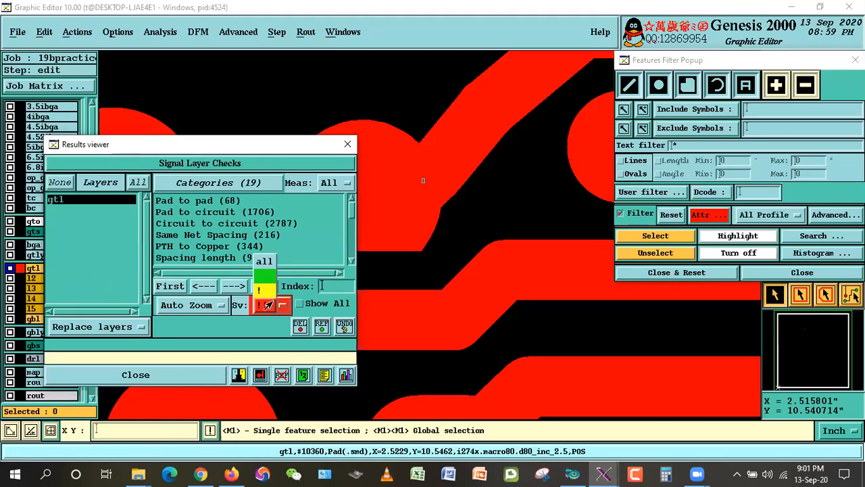
click(265, 276)
click(179, 223)
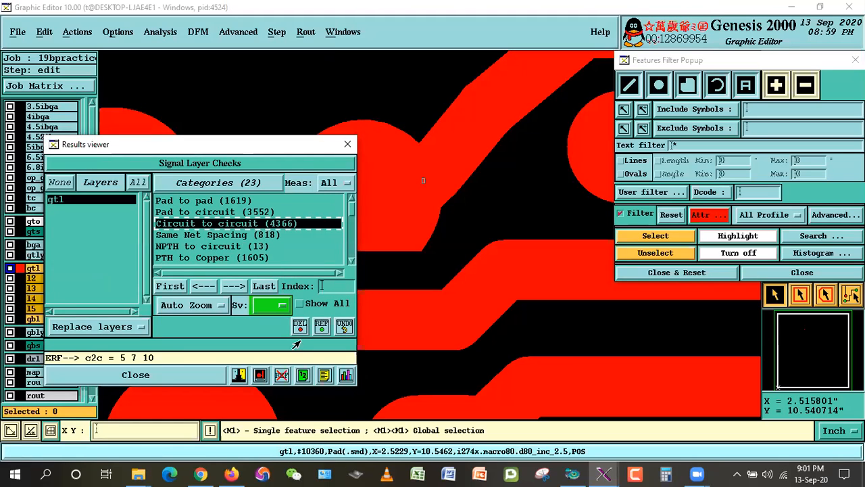
click(345, 375)
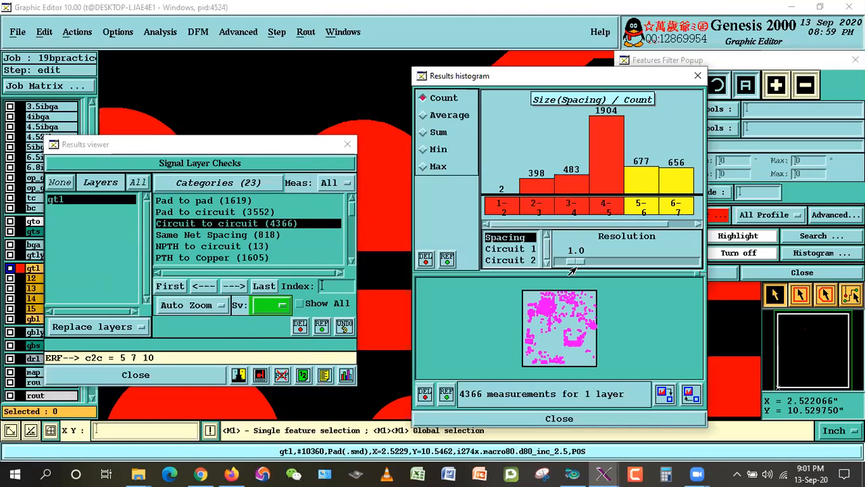
Step: Set the histogram resolution to 0.1 and pick the 1.8–1.9 and 1.9–2 spacing ranges
drag(572, 267, 532, 264)
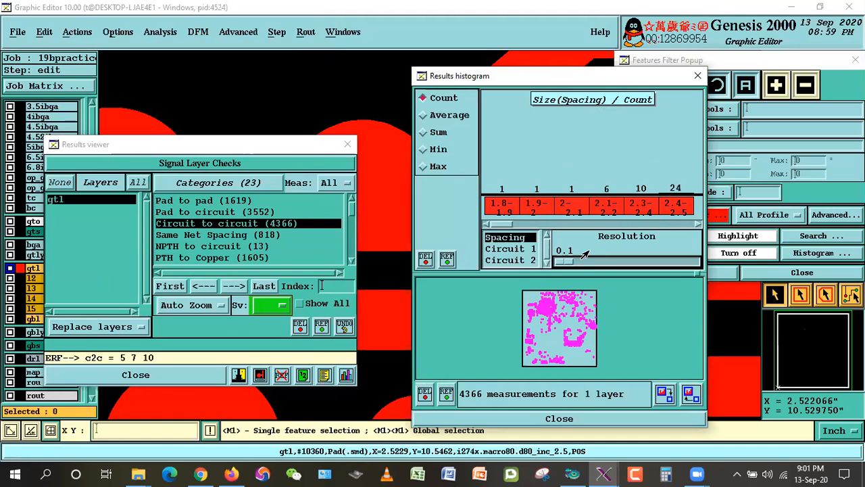
click(500, 211)
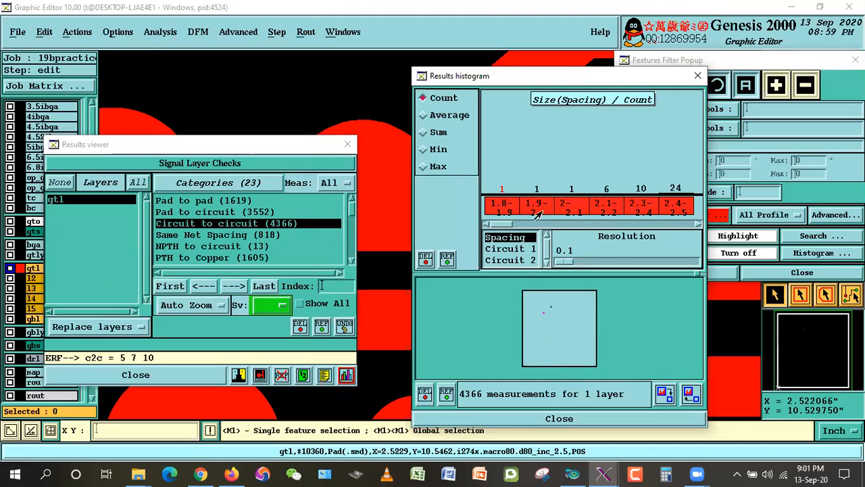
drag(594, 80, 556, 273)
Step: Reselect the .smd features on gtl and convert them with Line To Pad
click(42, 33)
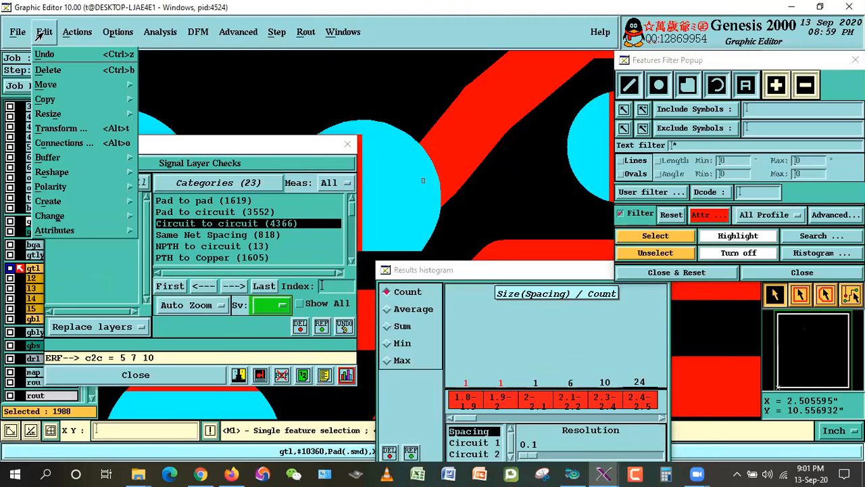
mouse_move(54, 173)
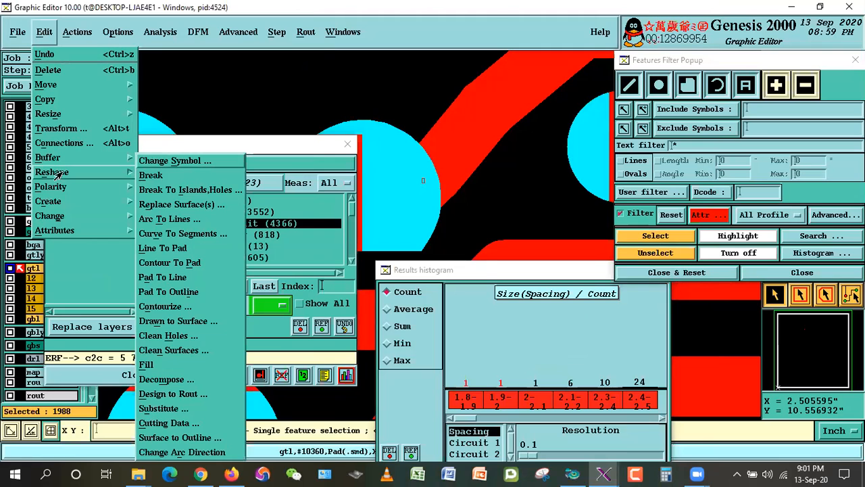
click(161, 248)
click(286, 271)
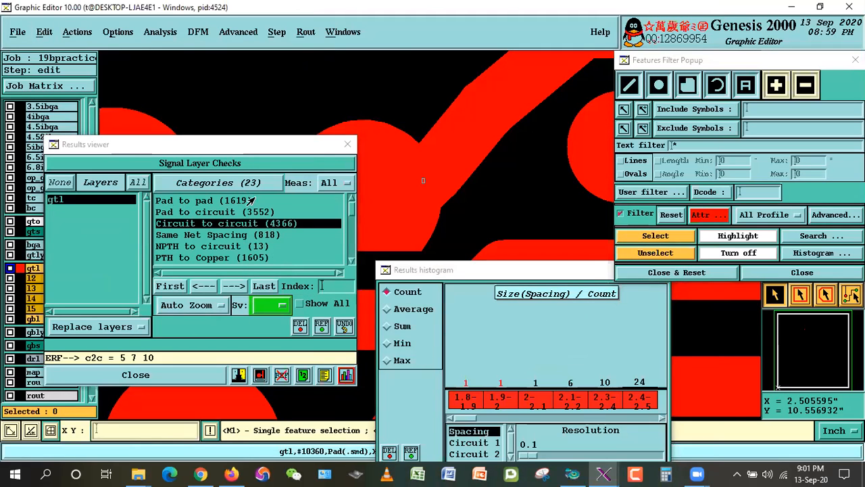
click(42, 33)
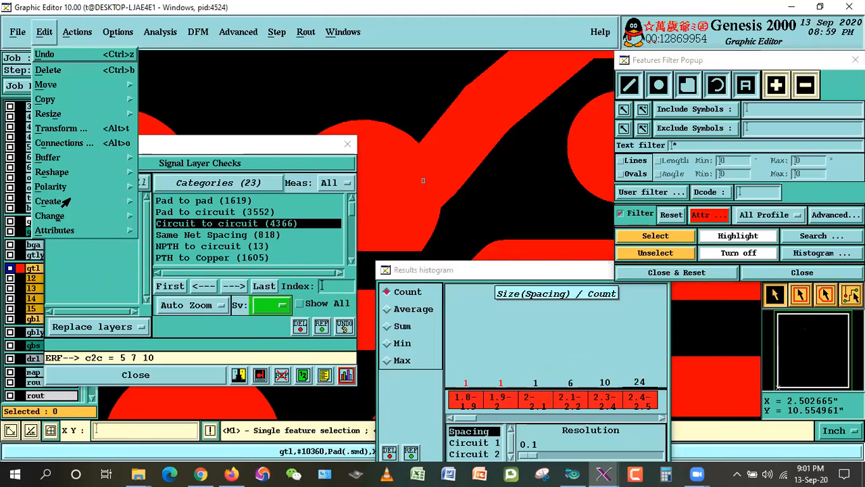
mouse_move(64, 218)
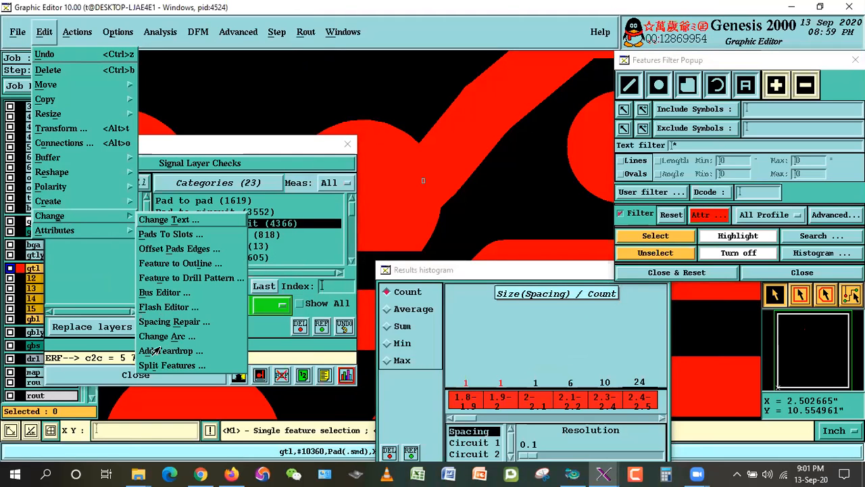
click(169, 281)
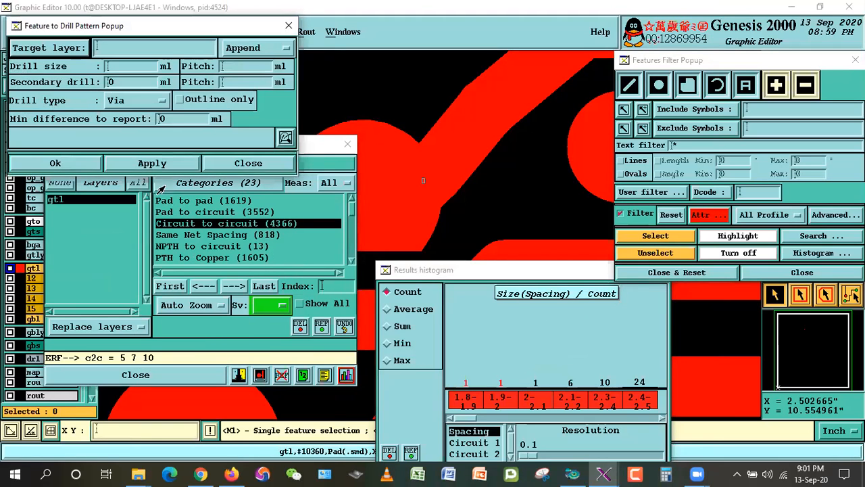
click(249, 164)
Step: Set up the Bus Editor to space tracks evenly with the First line stagnant and 2.501 ml trace-to-trace space
click(43, 35)
click(64, 222)
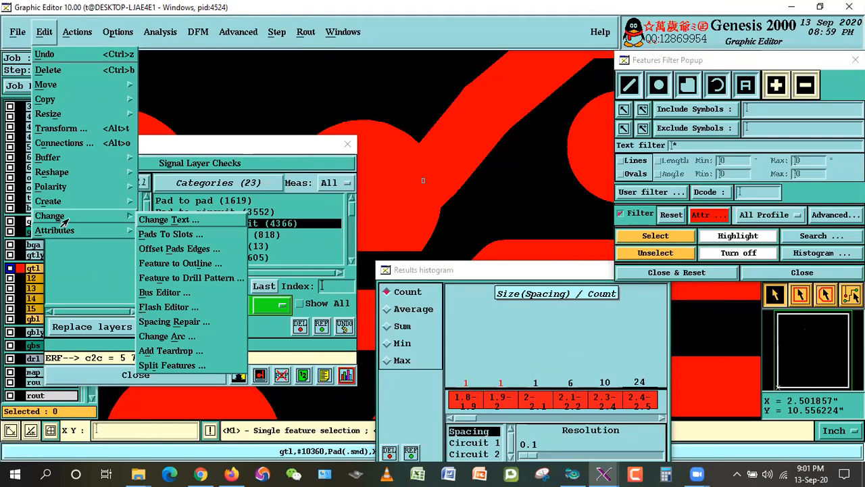
click(180, 260)
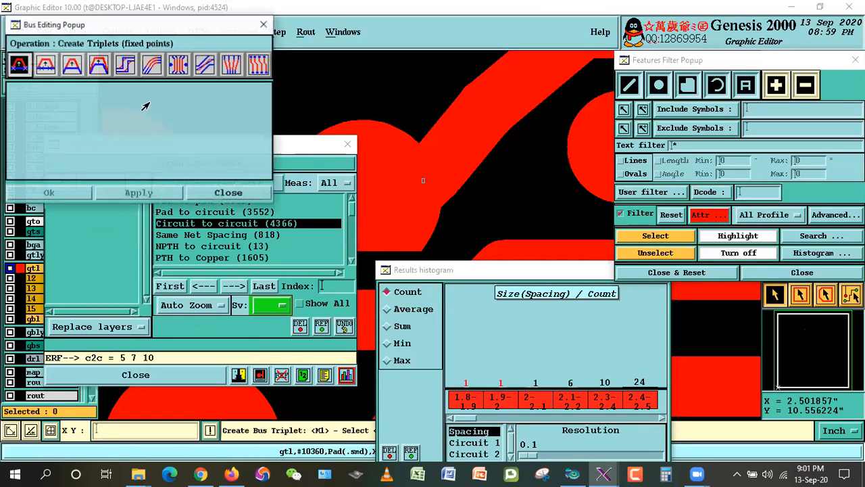
click(177, 64)
click(119, 115)
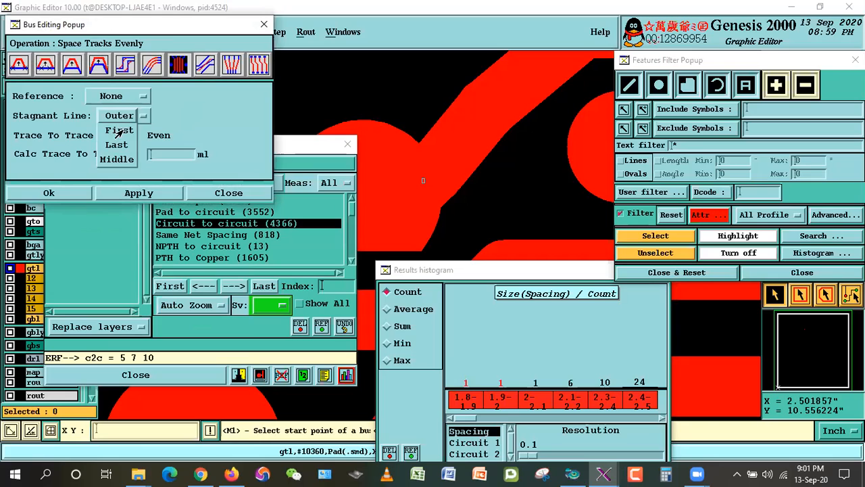
click(119, 140)
click(180, 138)
text(2.501)
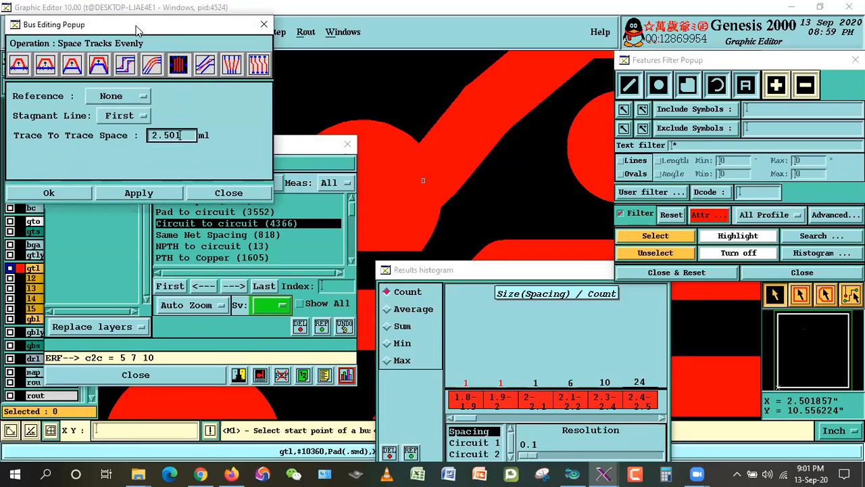
drag(159, 52, 743, 375)
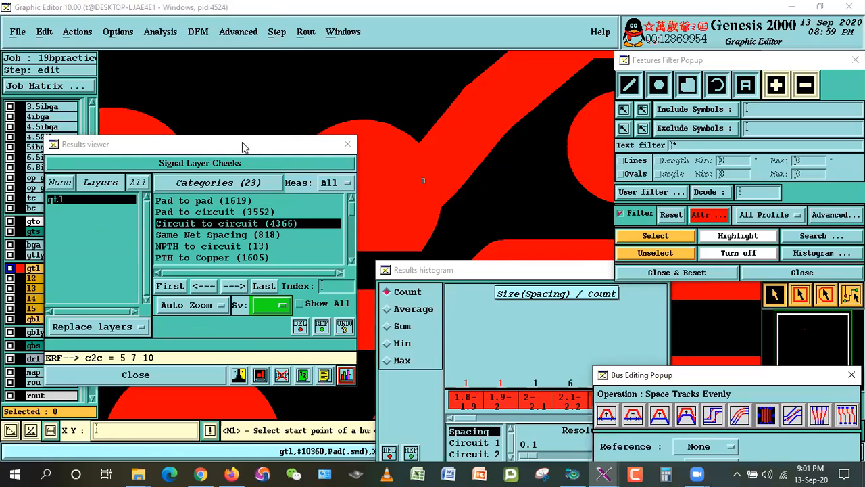
Step: Clear the popups from the view, close and reset the features filter, and show all picked circuit-to-circuit results on the whole board
drag(256, 144, 174, 196)
click(676, 271)
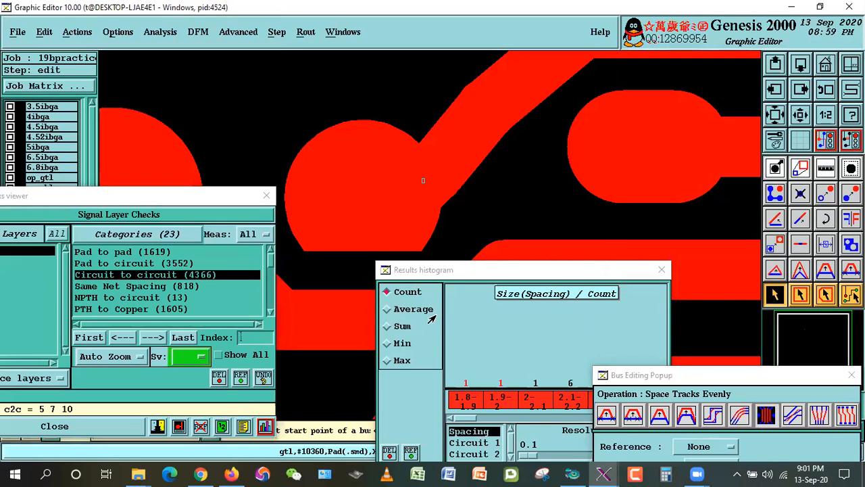
click(597, 308)
drag(521, 273, 656, 365)
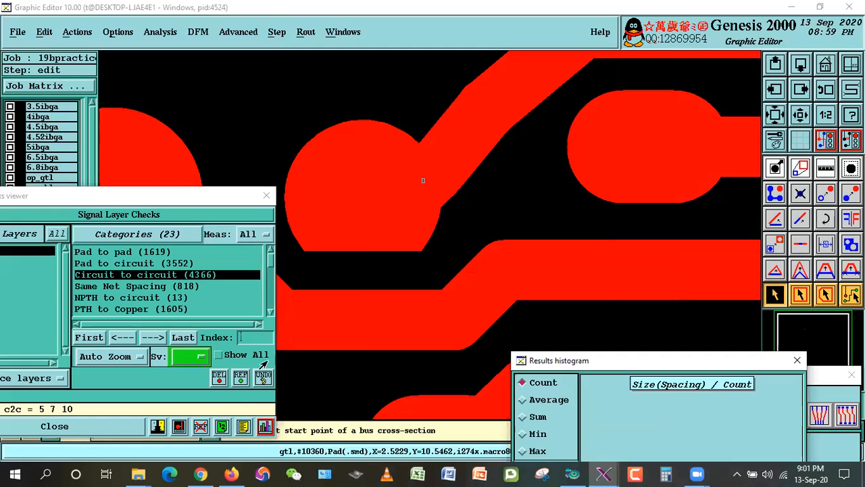
click(217, 354)
click(825, 66)
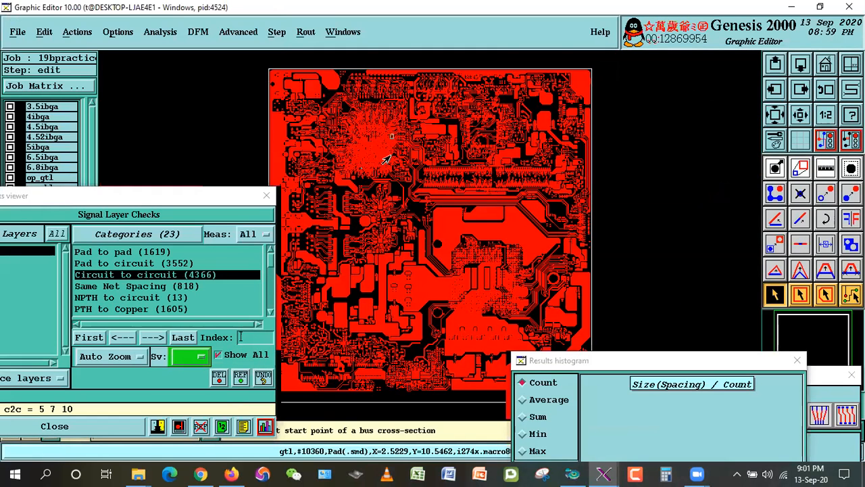
Step: Display the bga and gtlyg layers together with gtl around the two flagged spacings between diagonal tracks and oval pads
right_click(356, 135)
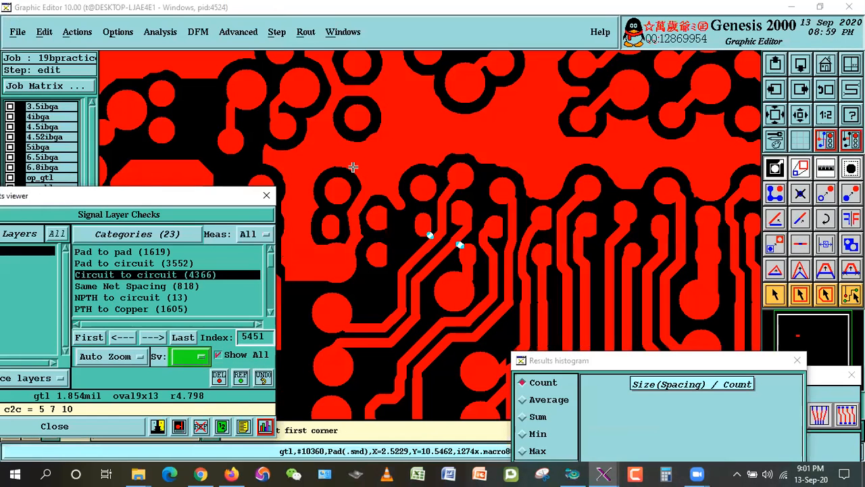
click(349, 164)
click(481, 316)
drag(592, 360, 530, 413)
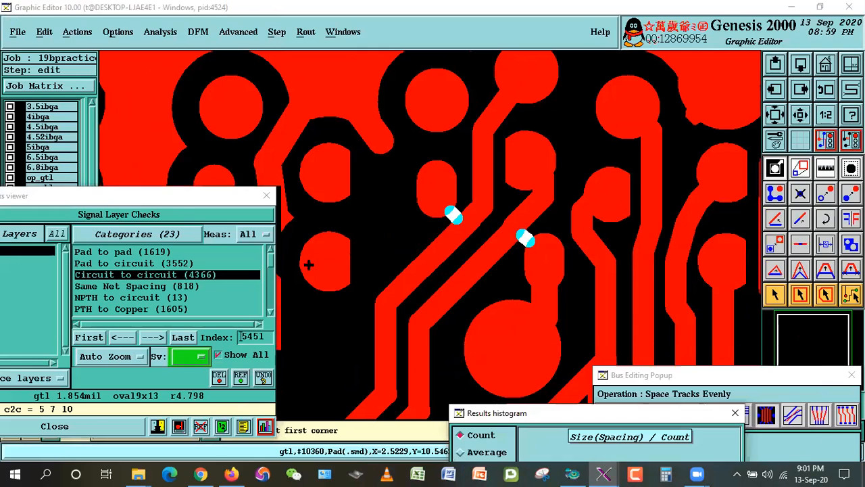
drag(141, 196, 156, 355)
click(32, 257)
click(68, 244)
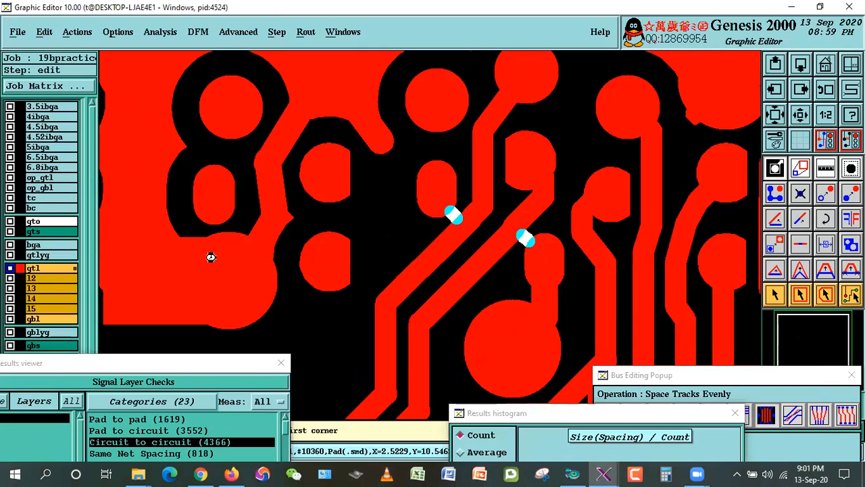
Step: Check which line feature forms the second diagonal track beside the lower flagged oval pad
click(775, 295)
click(485, 265)
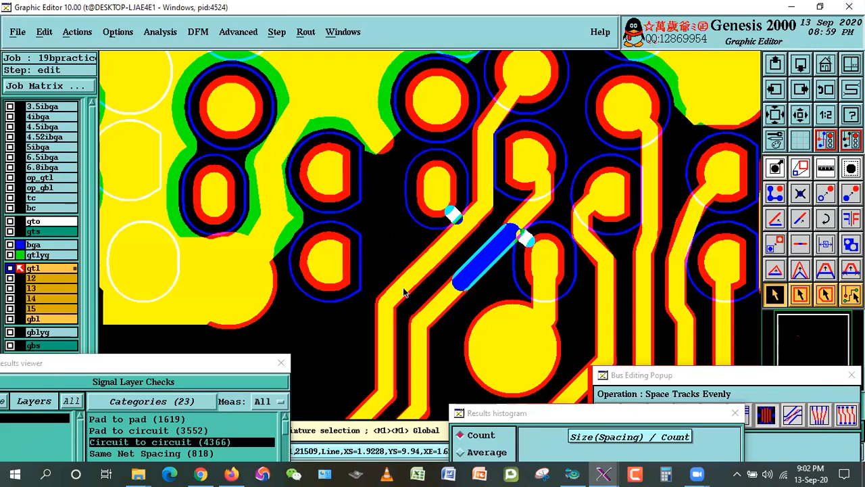
click(451, 312)
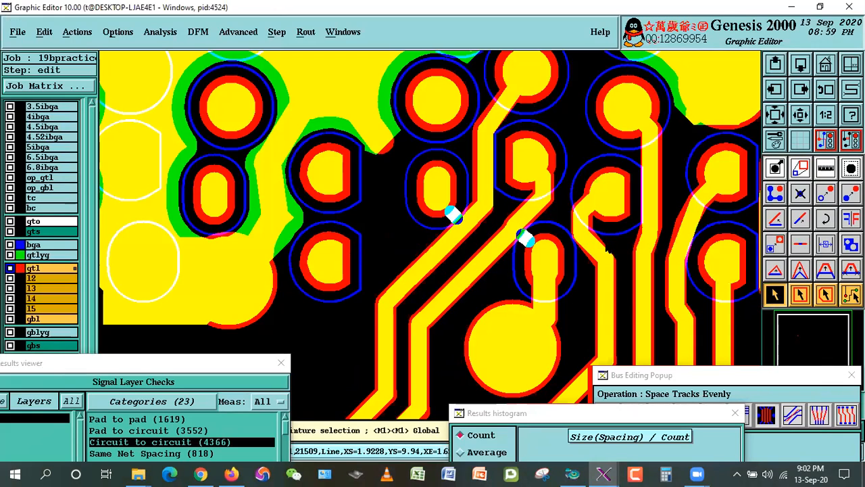
drag(625, 413, 608, 388)
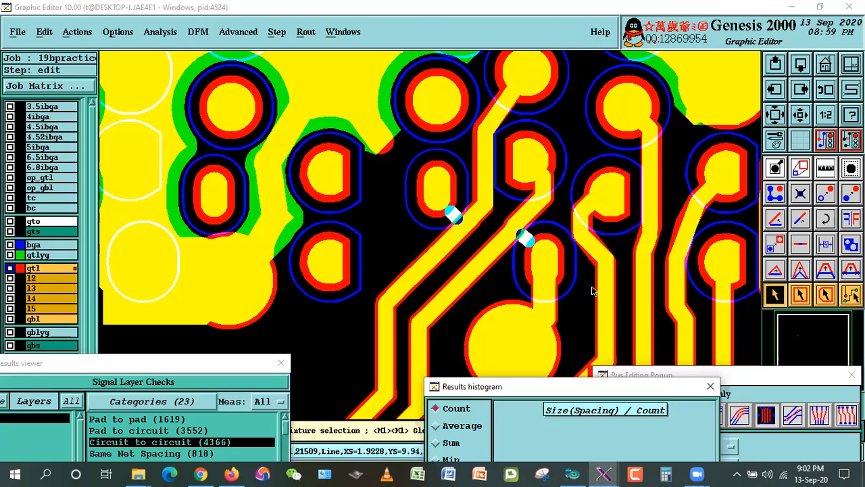
drag(579, 384, 652, 386)
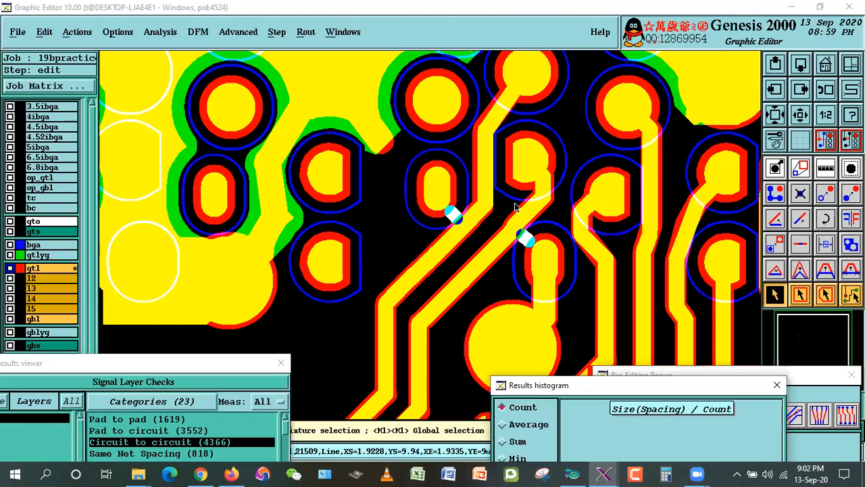
Step: Identify the line segments that make up the first diagonal track beside the upper flagged oval pad
right_click(563, 174)
click(575, 195)
click(292, 119)
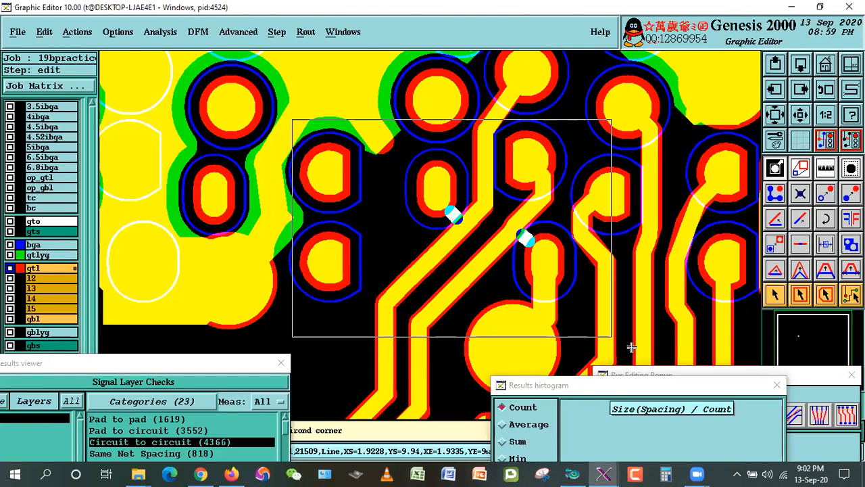
click(657, 345)
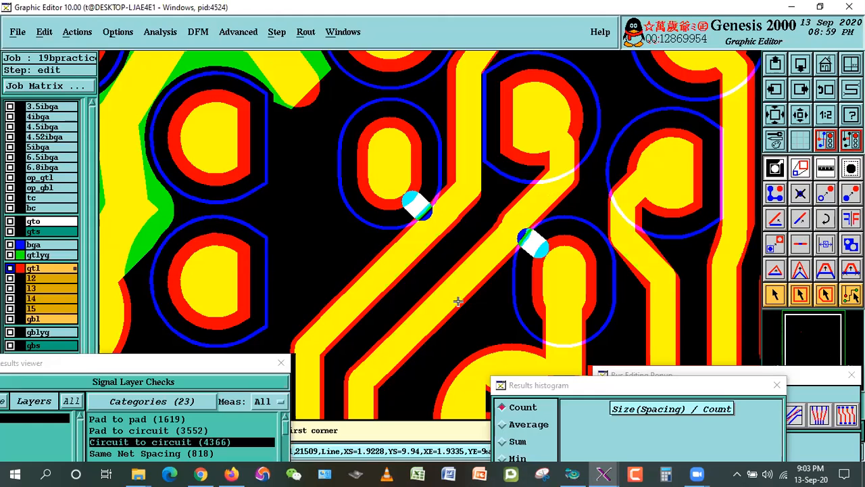
click(772, 296)
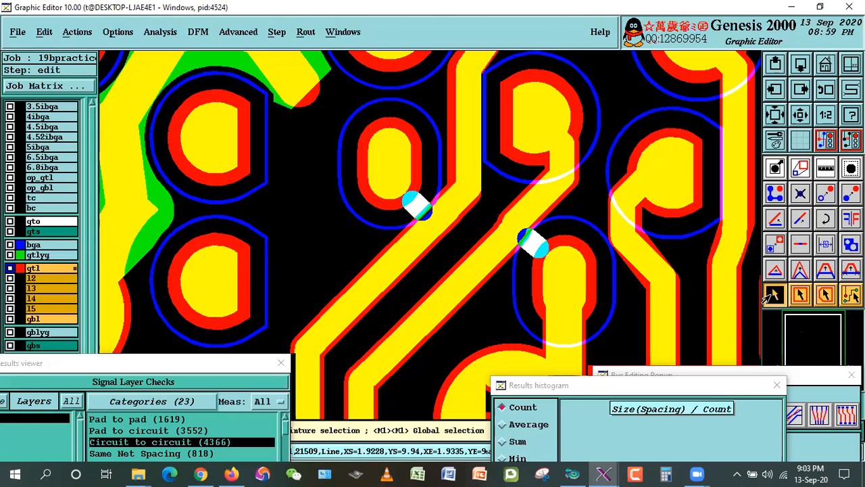
click(454, 201)
click(443, 205)
click(451, 201)
click(419, 235)
click(365, 287)
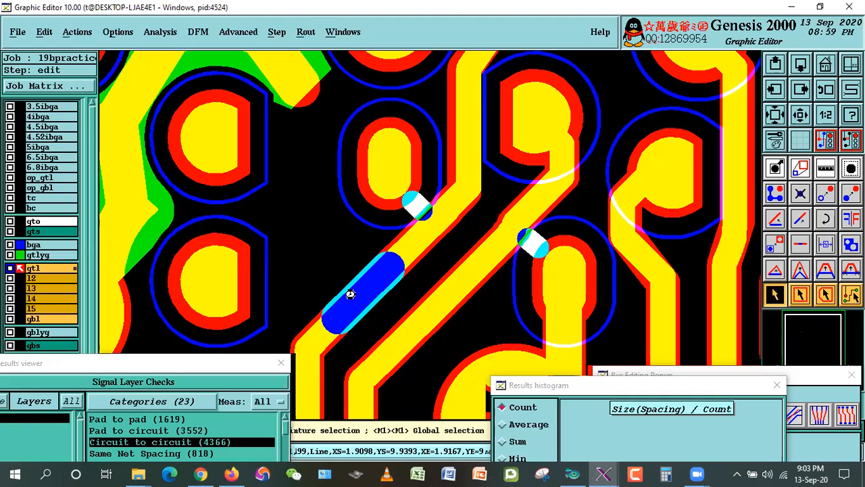
Step: Inspect the segments of the second diagonal track next to the lower flagged spacing and clear the selection
click(499, 217)
click(501, 219)
click(498, 246)
click(485, 260)
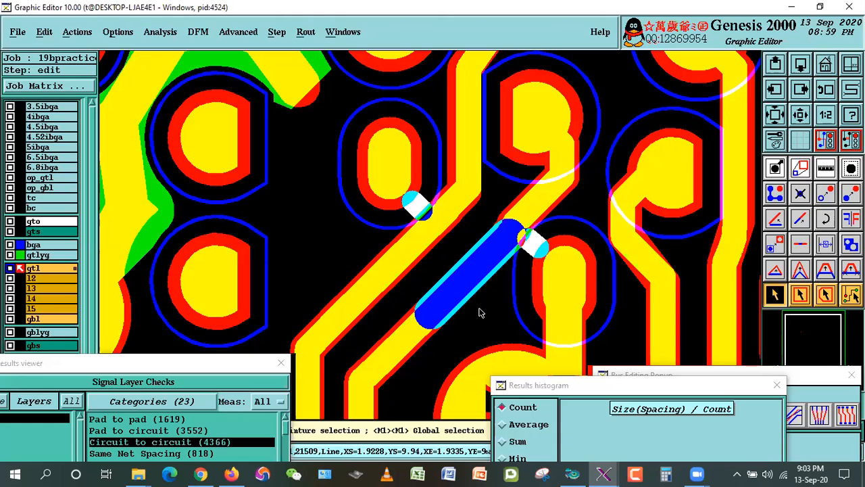
key(ctrl+b)
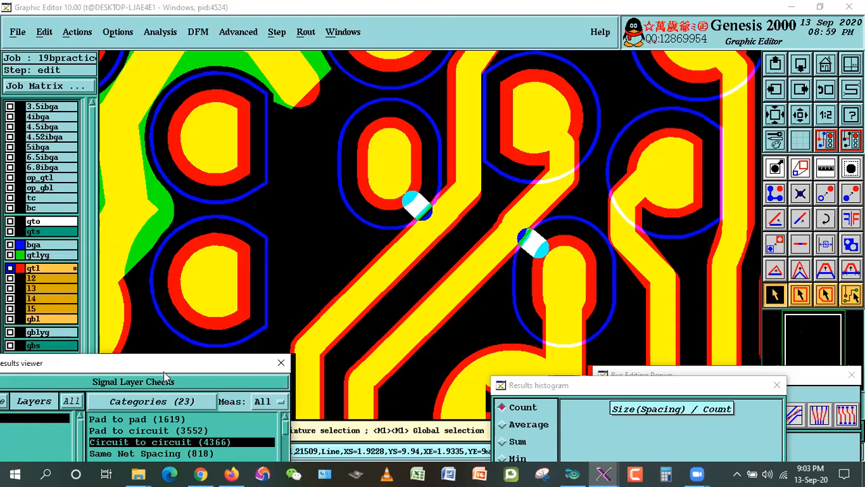
drag(164, 369, 137, 374)
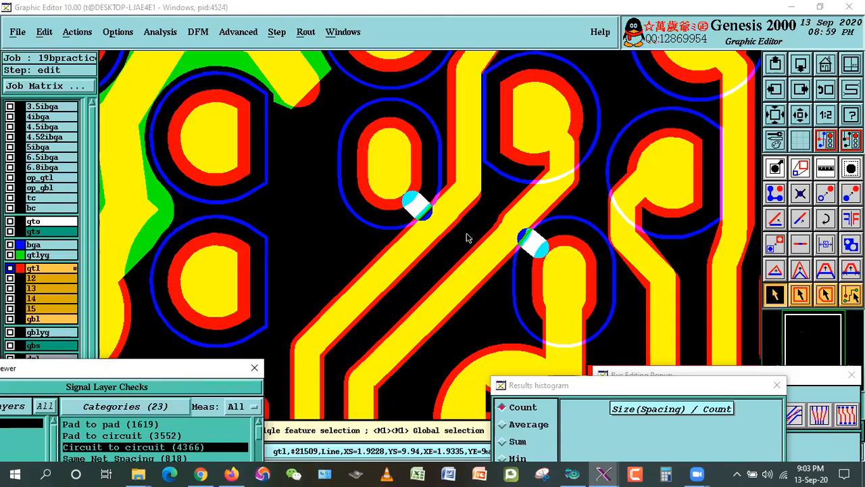
Step: Measure the gap between the contours of the two parallel diagonal tracks
click(825, 167)
click(808, 213)
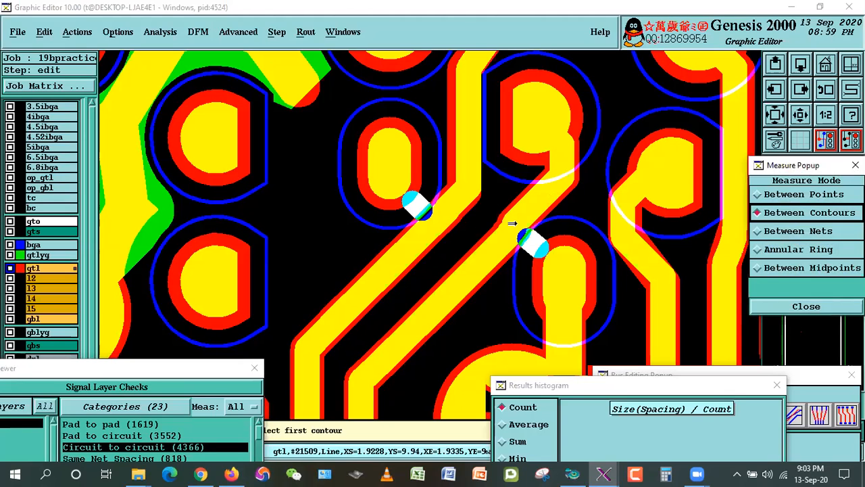
click(417, 232)
click(422, 308)
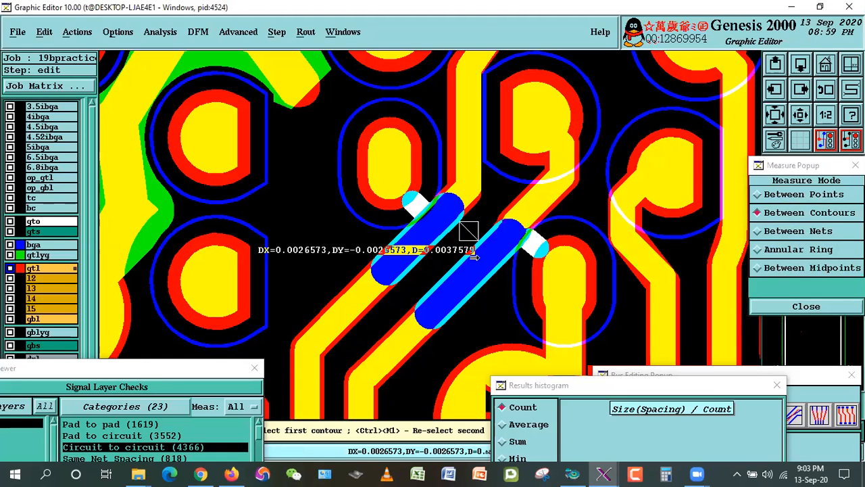
click(776, 306)
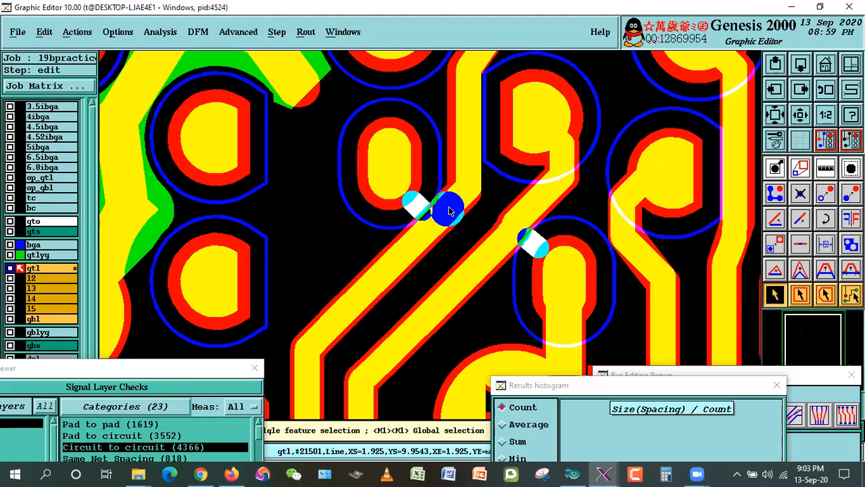
Step: Select only the diagonal segments of the first track and move them toward the second track, about 2.54 mil clear of the upper oval pad
click(446, 207)
click(341, 293)
click(328, 262)
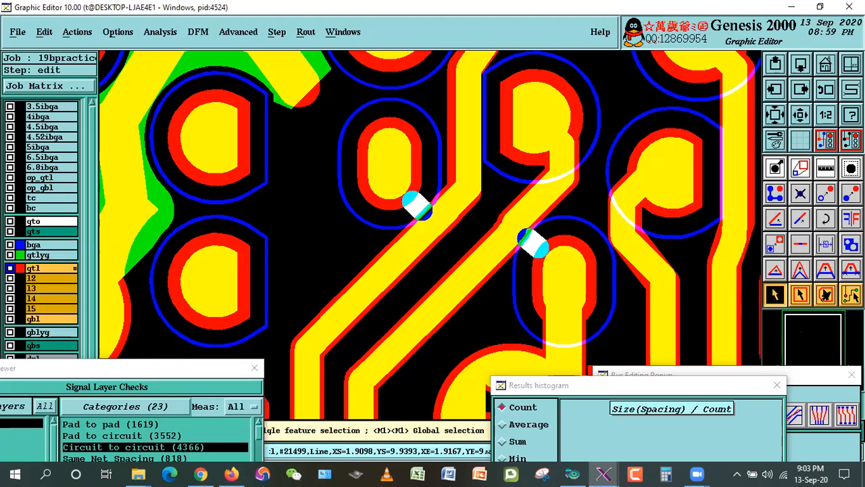
click(825, 295)
click(453, 203)
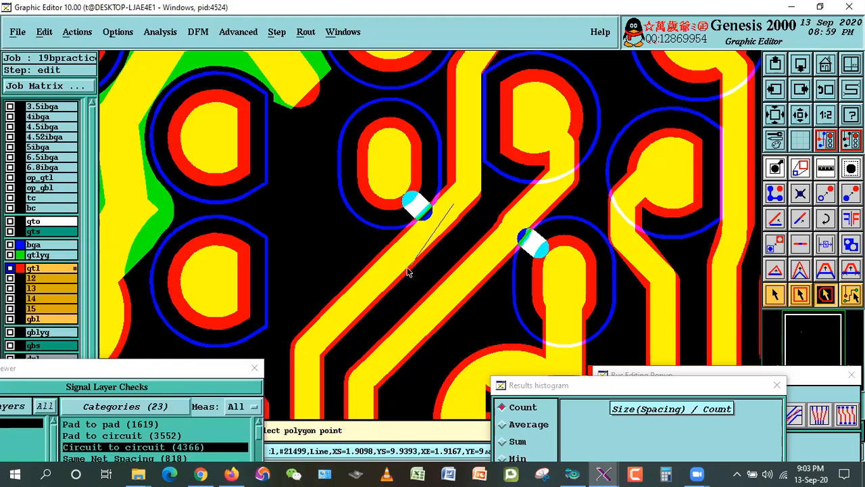
double_click(357, 308)
click(774, 295)
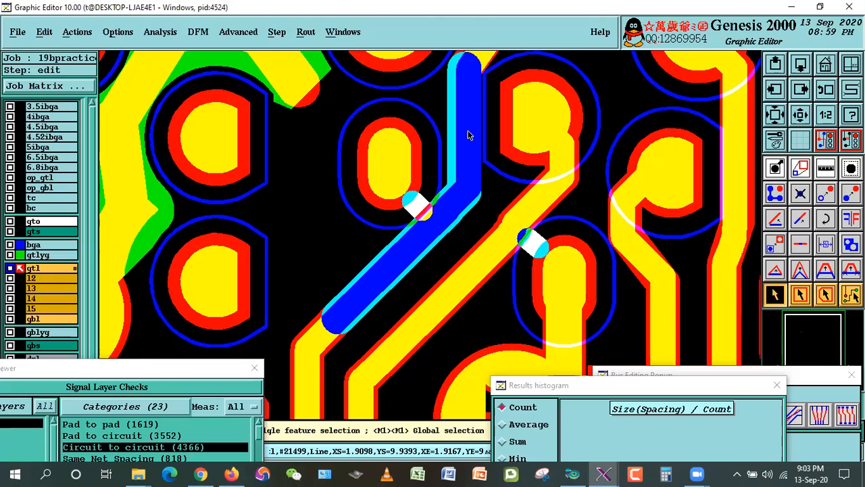
click(467, 135)
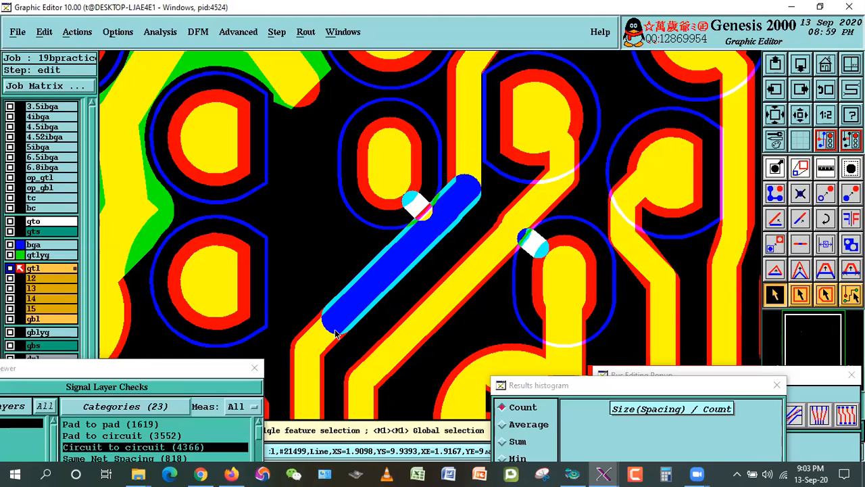
click(343, 349)
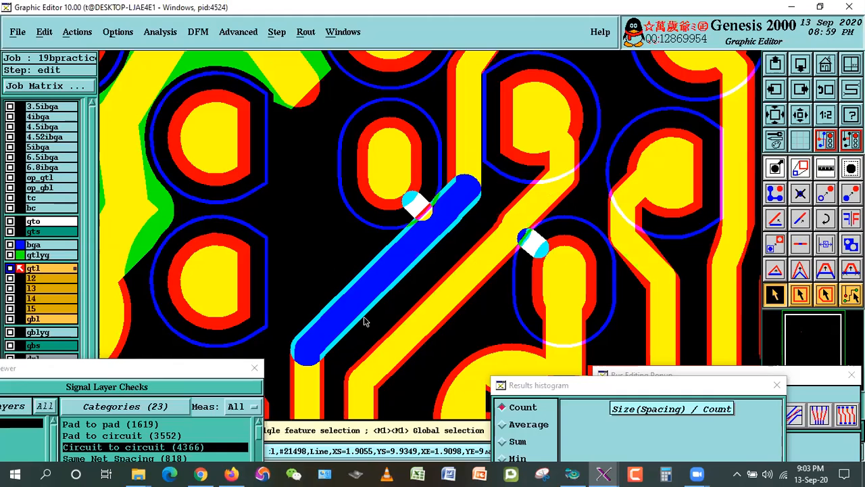
key(ctrl+x)
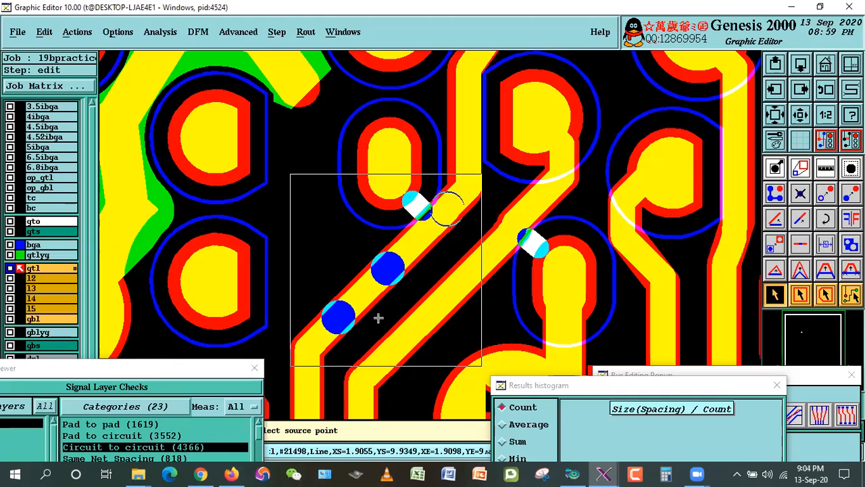
click(457, 320)
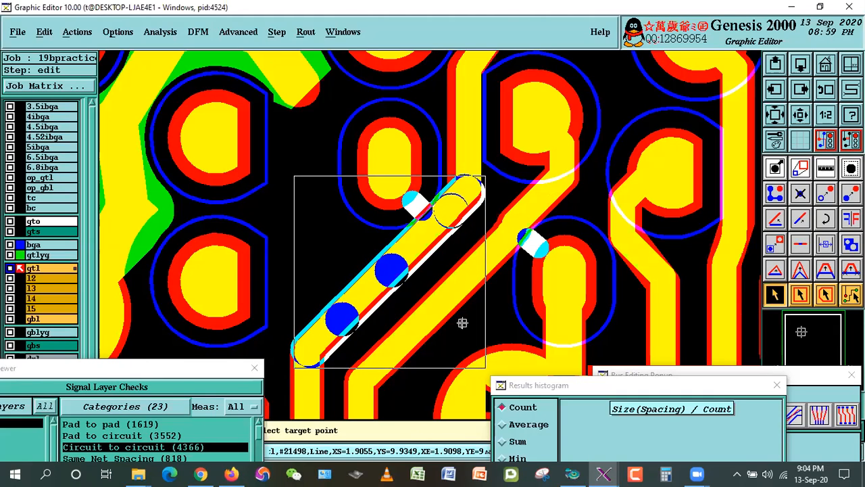
click(463, 323)
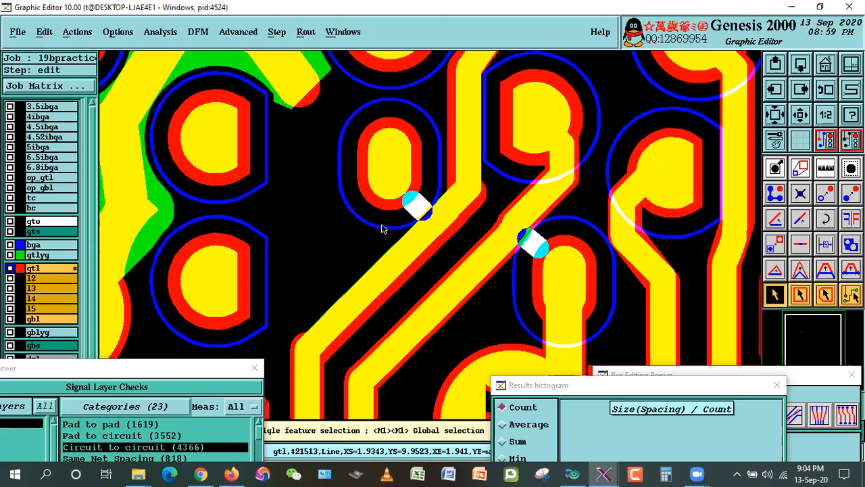
Step: Measure between contours from the moved track to the upper oval pad and to the neighbouring diagonal track
click(825, 170)
click(395, 187)
click(412, 244)
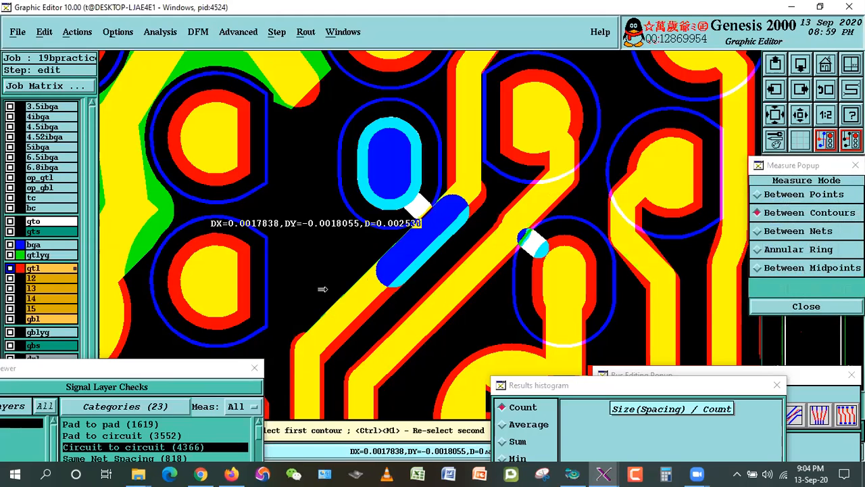
click(406, 318)
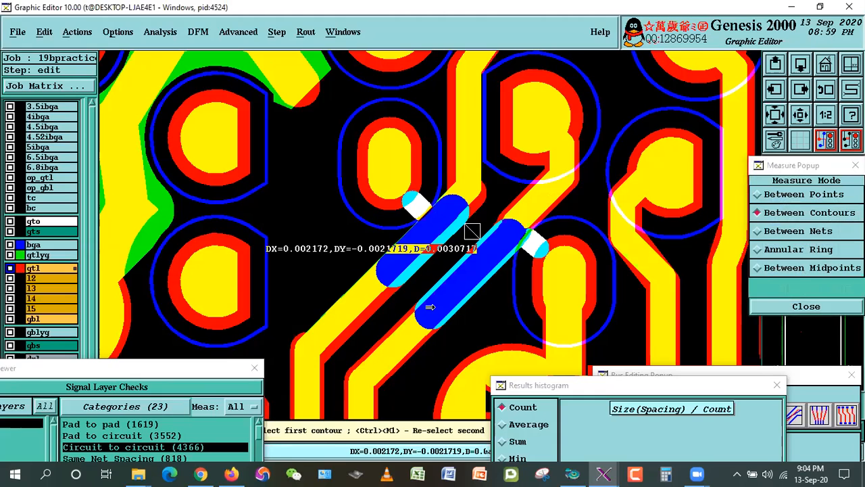
click(430, 307)
click(819, 306)
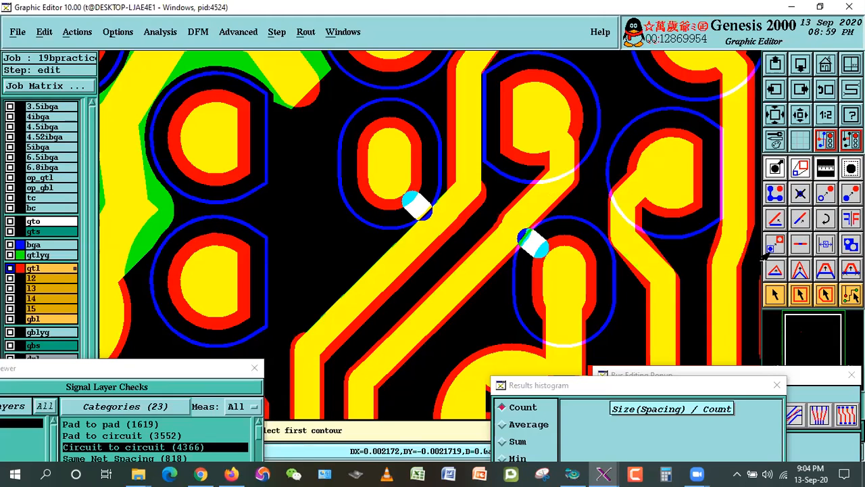
Step: Examine the line segments where the second diagonal track passes the lower flagged oval pad
click(774, 294)
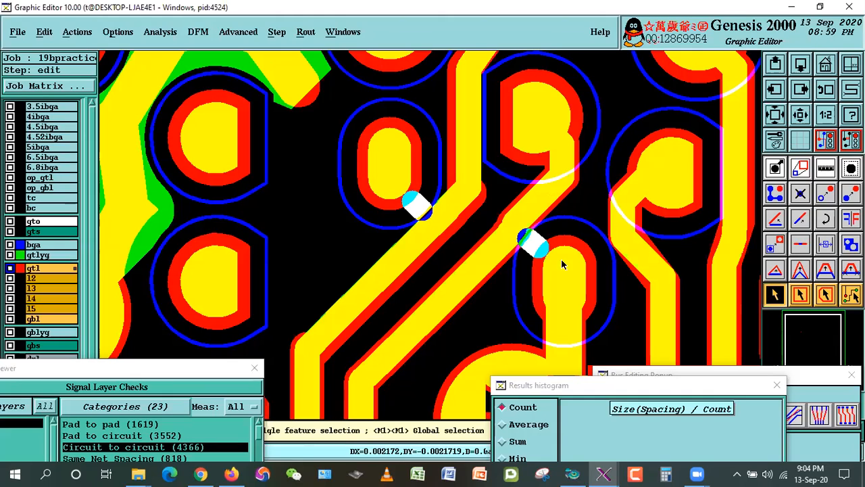
click(487, 291)
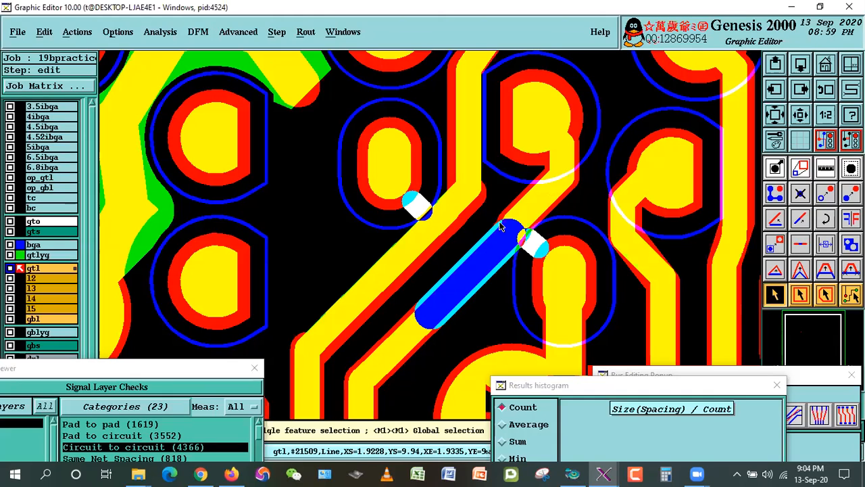
click(503, 223)
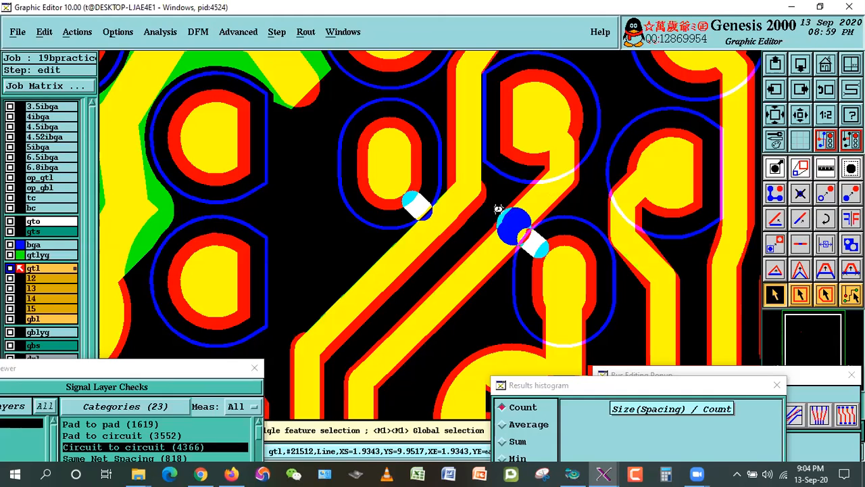
click(501, 210)
click(485, 300)
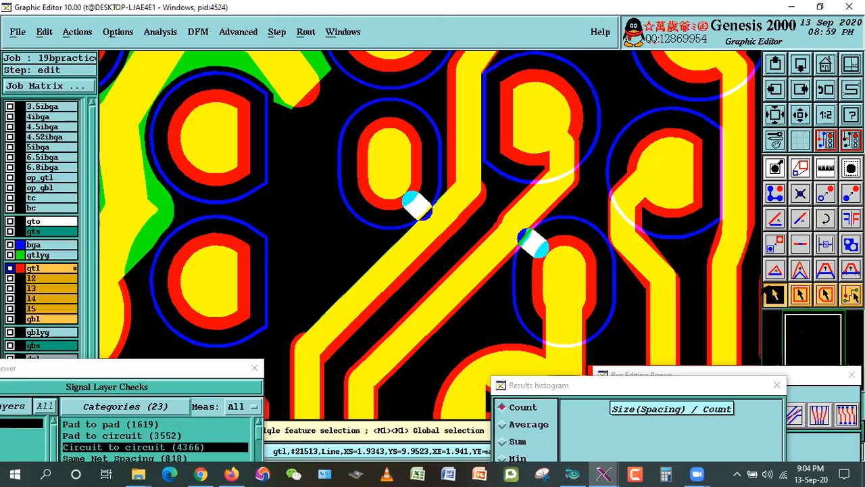
Step: Reconnect the moved first diagonal track to its vertical segments at the upper and lower bends with best Corner-mode connections
click(471, 184)
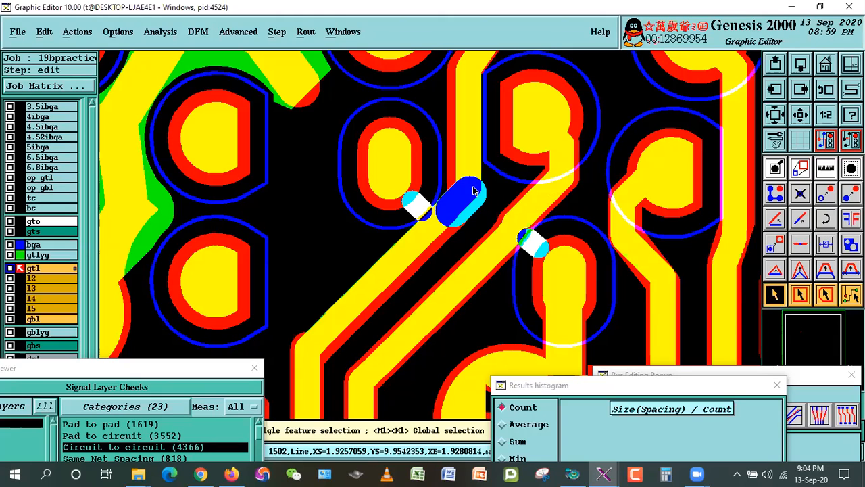
click(471, 188)
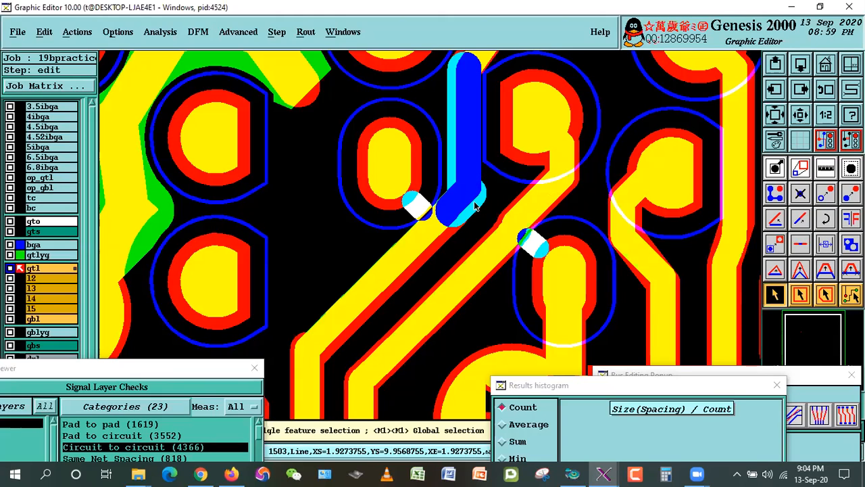
key(alt+n)
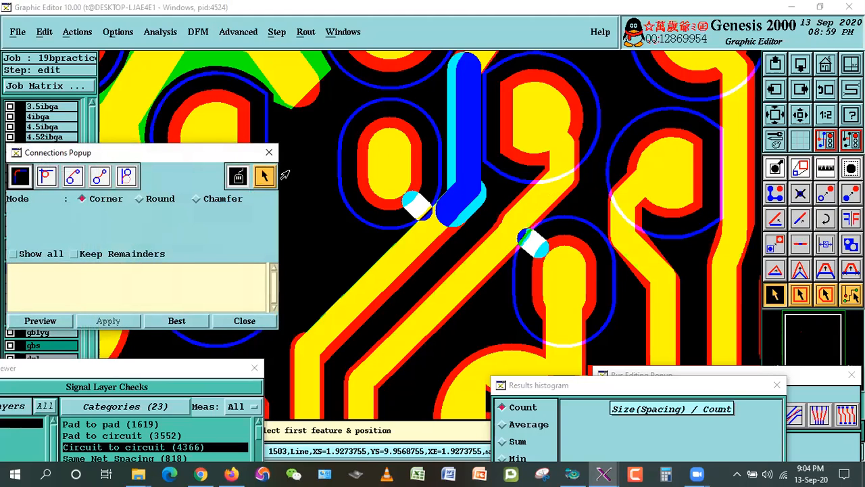
click(260, 177)
click(175, 319)
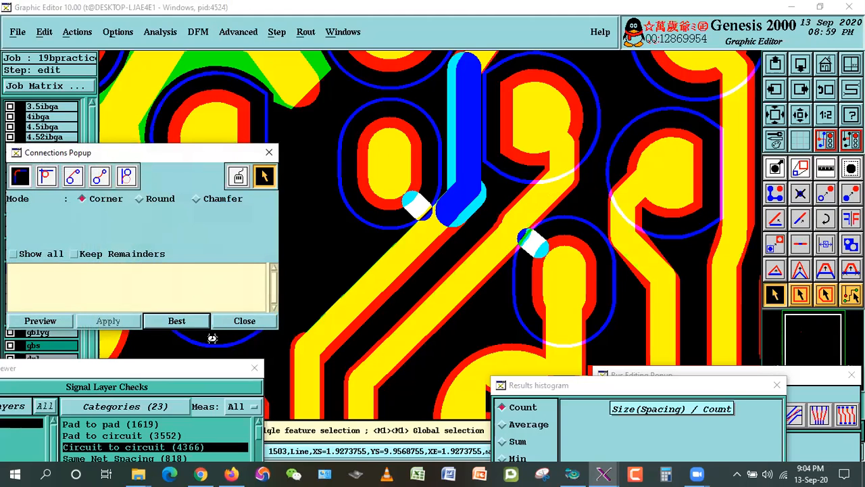
click(304, 354)
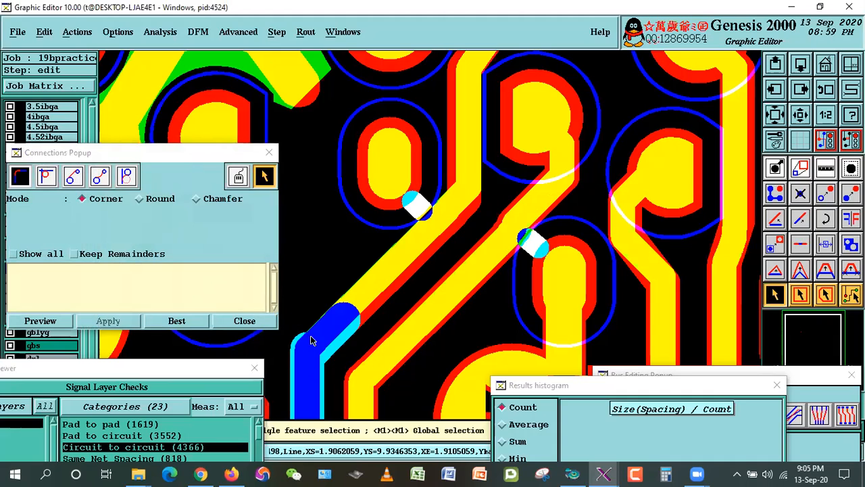
click(177, 320)
Step: Measure between contours from each diagonal track to its flagged oval pad, and between the two tracks
click(828, 168)
click(401, 186)
click(427, 245)
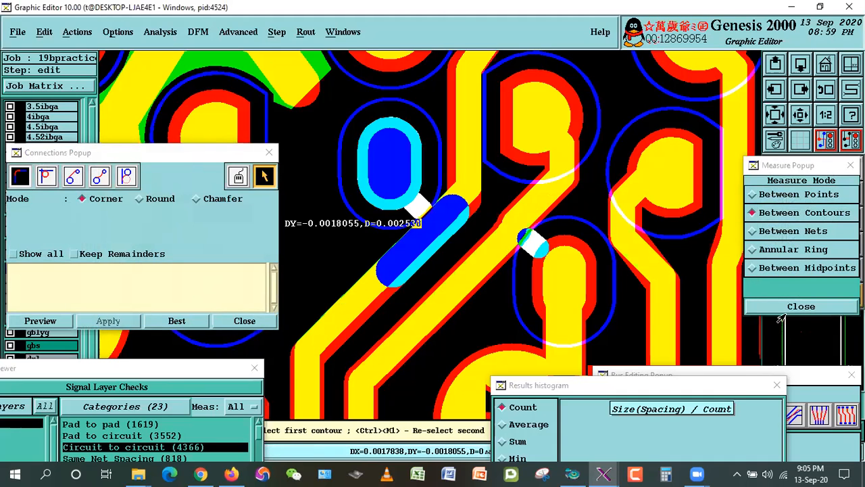
click(545, 246)
click(519, 230)
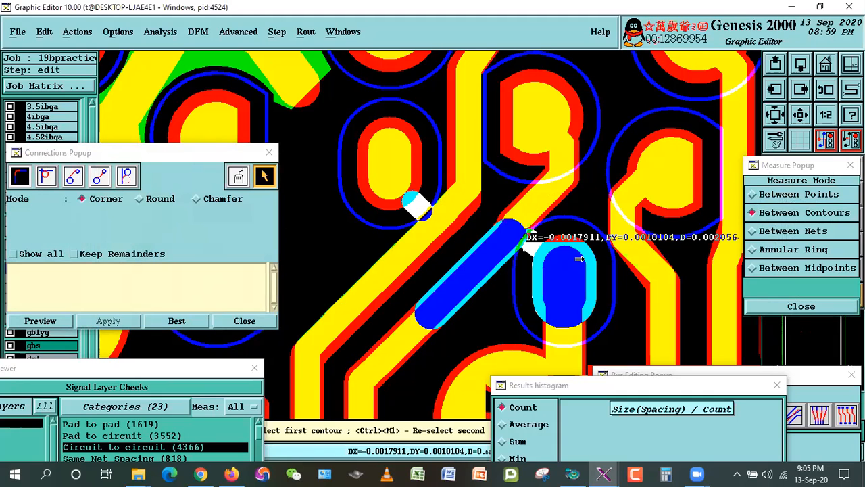
ctrl+click(544, 203)
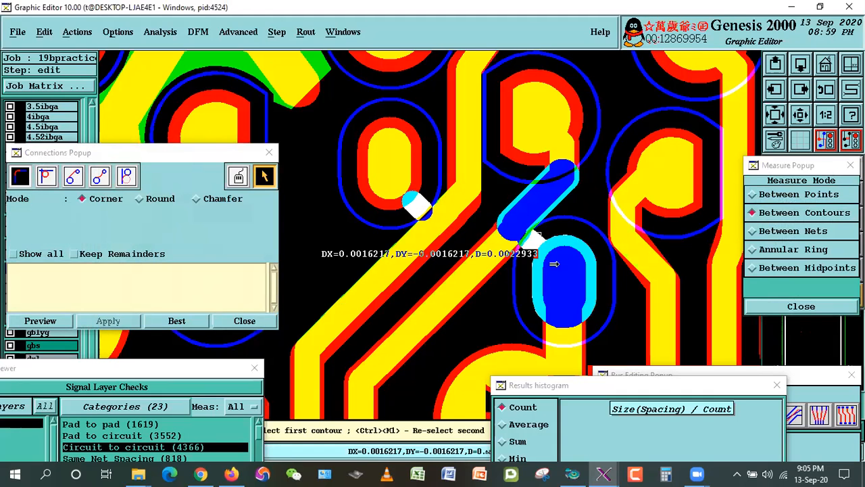
click(460, 218)
click(494, 232)
click(802, 305)
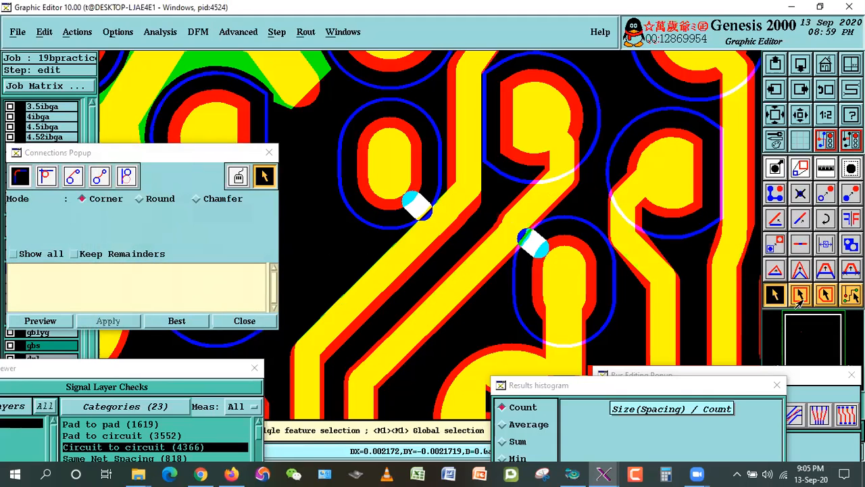
Step: Select only the diagonal segments of the second track and move them toward the first track, about 2.98 mil clear of the lower oval pad
click(826, 294)
click(534, 201)
double_click(419, 330)
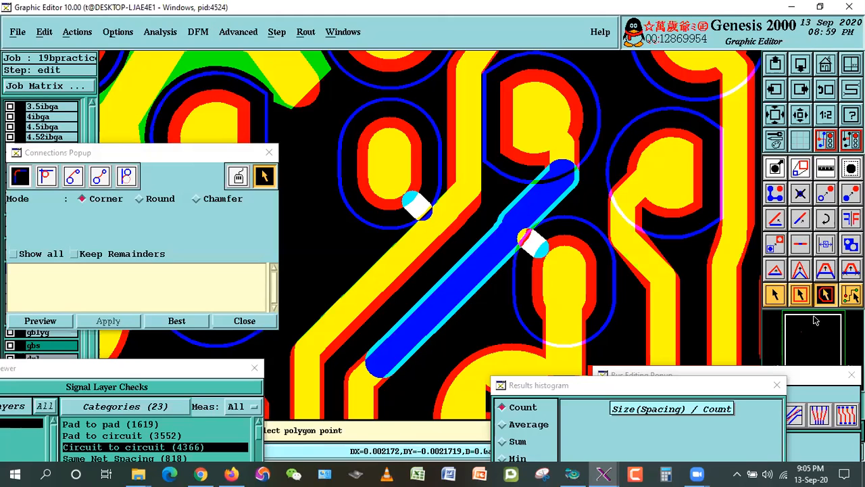
click(775, 294)
drag(380, 379, 363, 397)
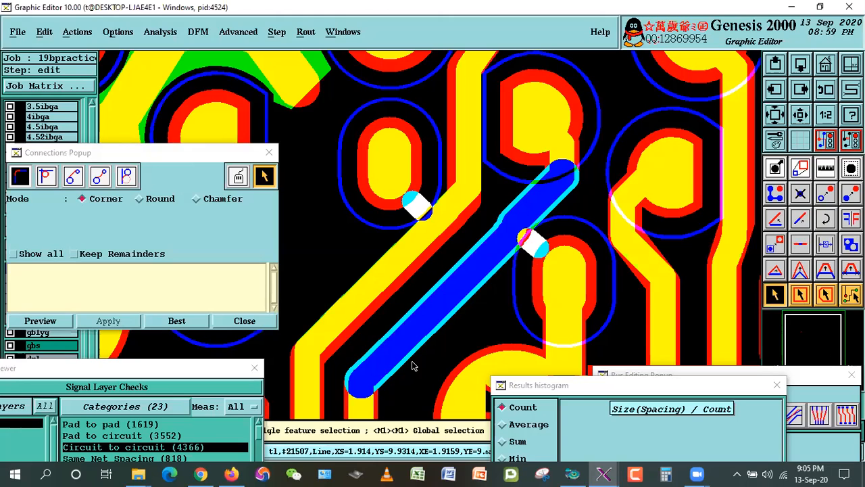
key(ctrl+x)
click(356, 252)
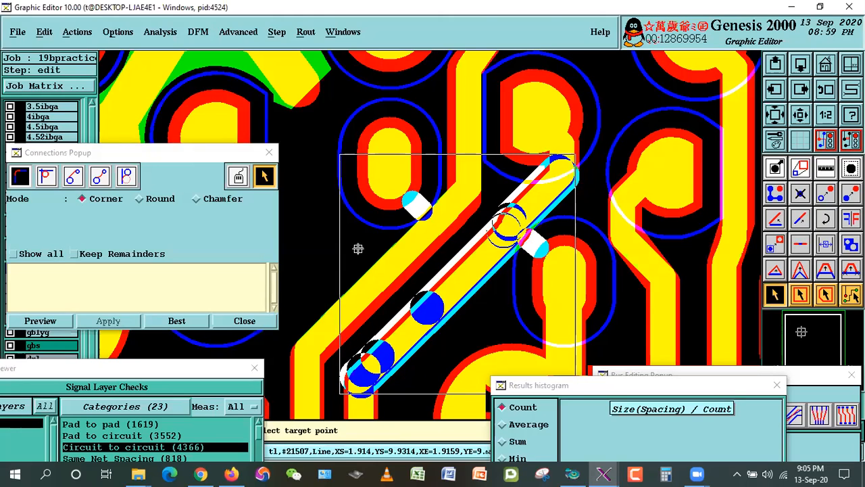
click(359, 249)
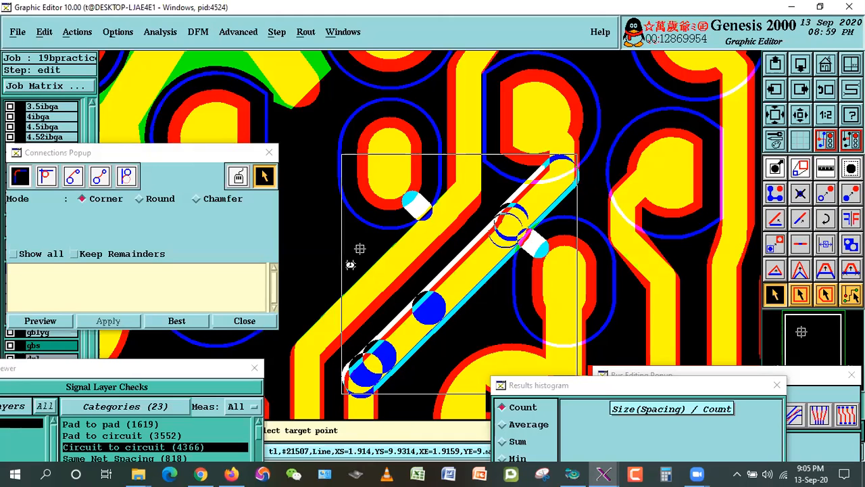
Step: Measure between contours from the second track's upper diagonal segment to the lower oval pad, and across the gap to the first track
click(825, 169)
click(531, 203)
click(520, 300)
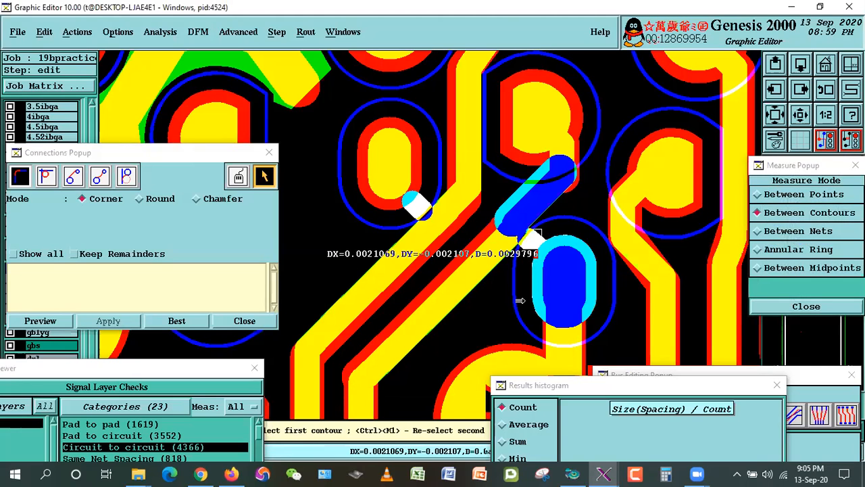
click(493, 224)
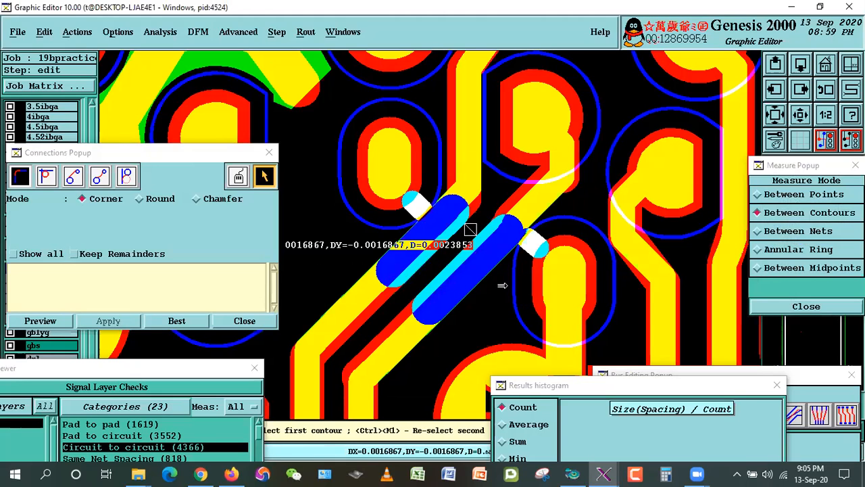
click(465, 213)
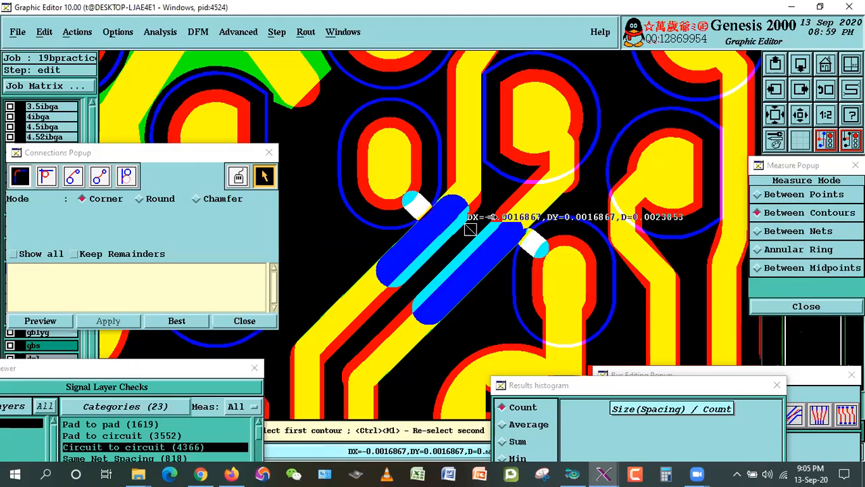
ctrl+click(515, 244)
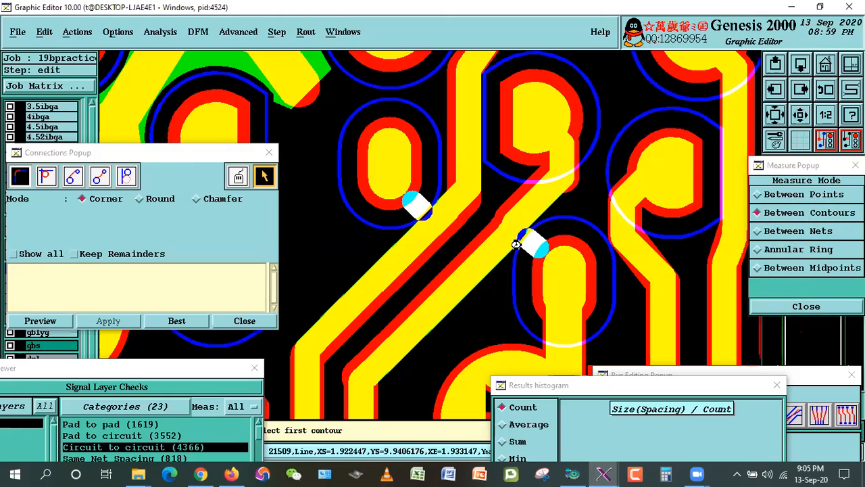
click(490, 209)
click(436, 249)
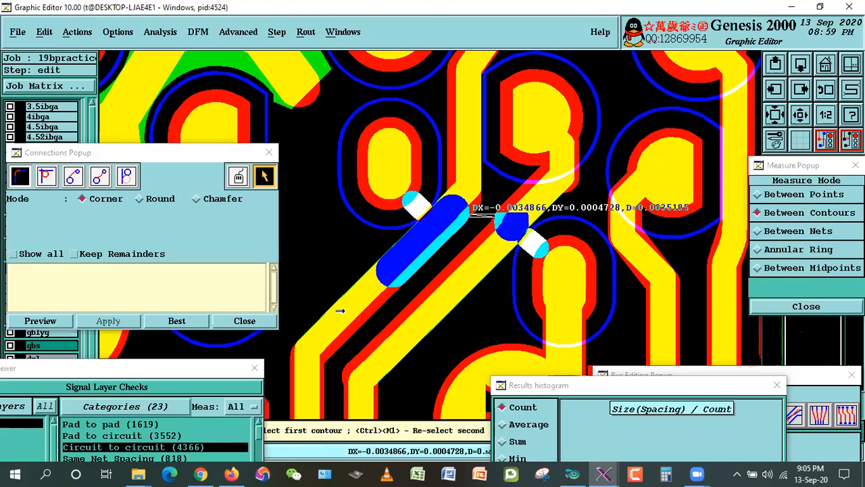
ctrl+click(479, 264)
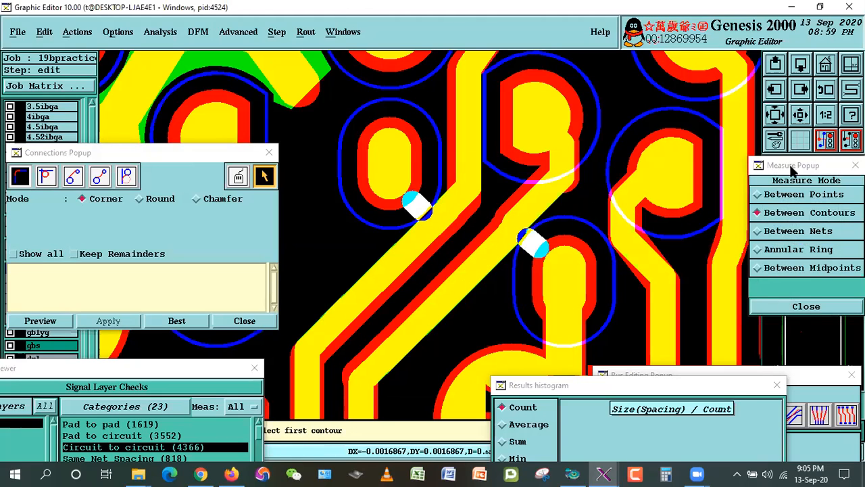
Step: Measure between contours from the second track's long diagonal segment beside the lower oval pad to that pad
drag(794, 166, 800, 320)
click(775, 295)
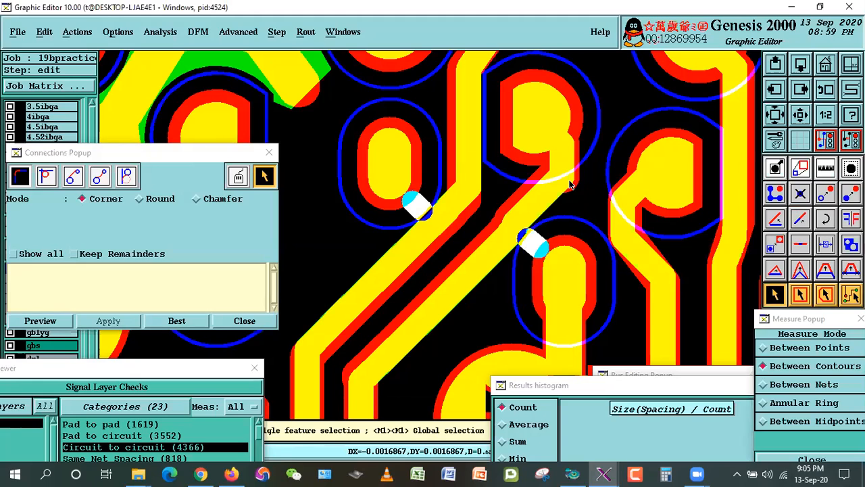
click(827, 169)
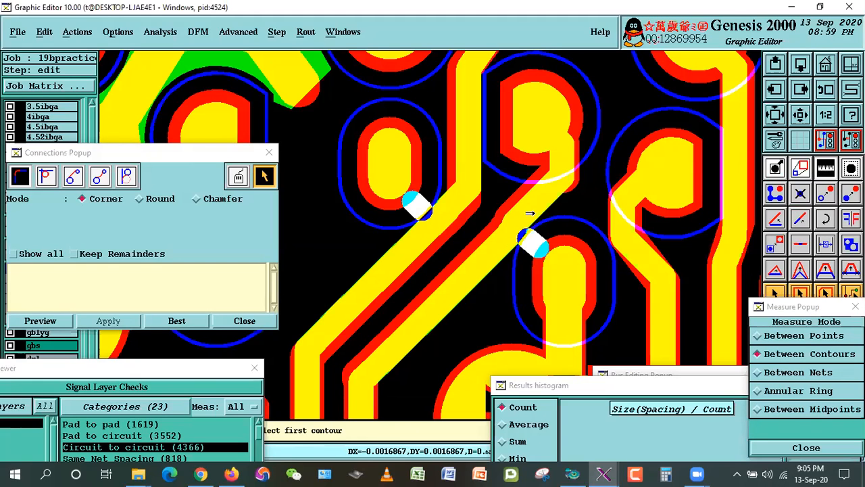
click(515, 233)
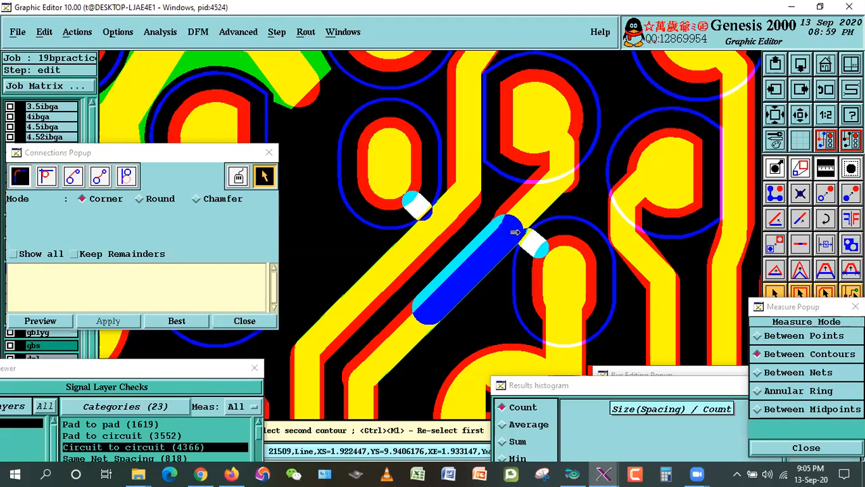
ctrl+click(515, 233)
ctrl+click(514, 233)
ctrl+click(515, 232)
ctrl+click(515, 233)
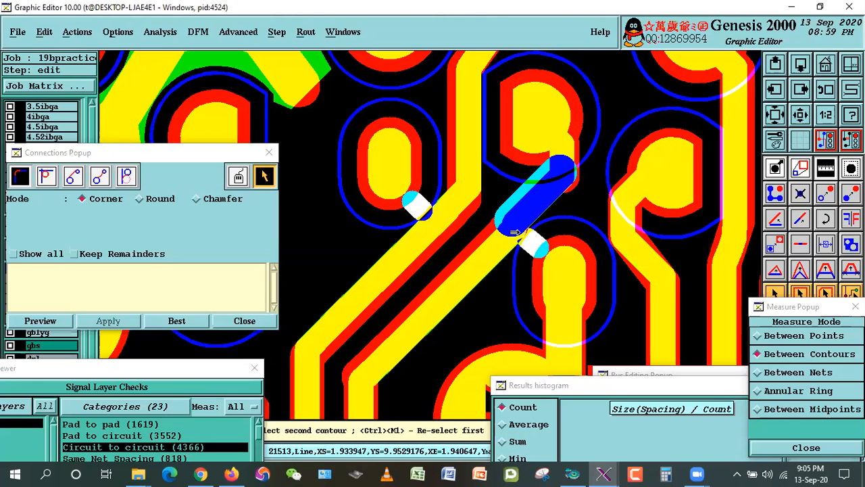
ctrl+click(515, 232)
ctrl+click(515, 232)
ctrl+click(515, 232)
ctrl+click(515, 232)
ctrl+click(514, 233)
click(550, 257)
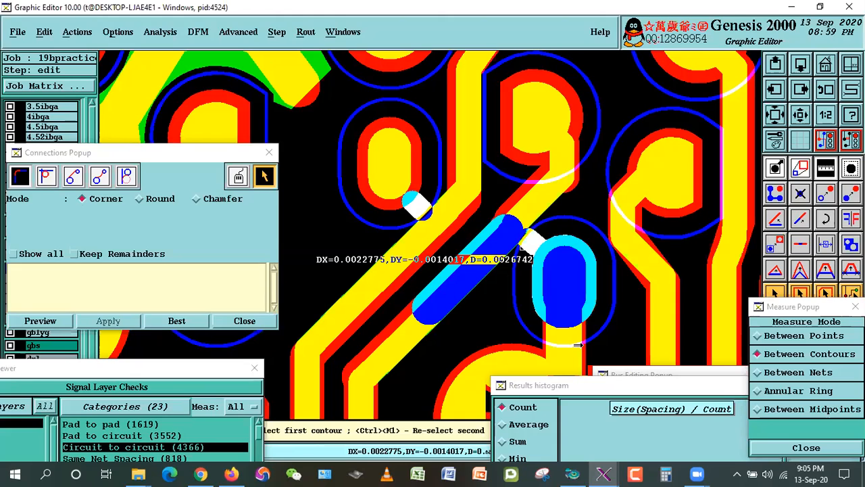
Step: Select all diagonal segments of the second track and move them slightly back from the first track, about 2.54 mil clear of the lower oval pad
drag(782, 309, 783, 358)
click(824, 295)
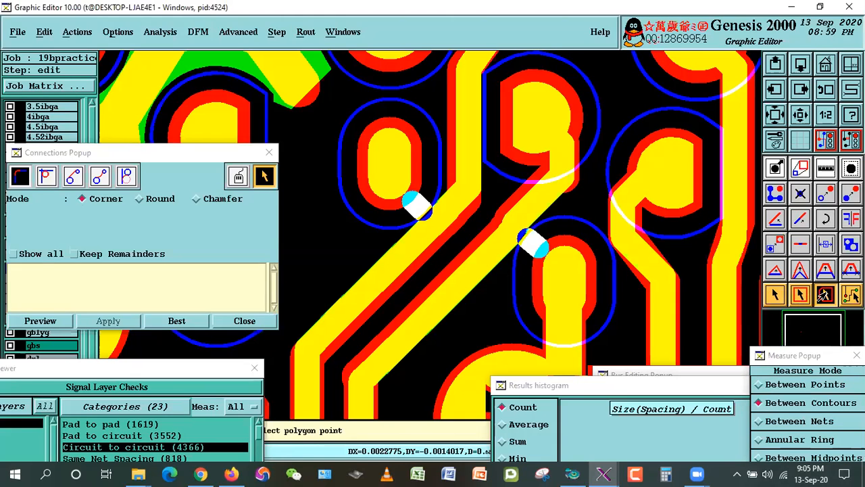
click(519, 207)
click(446, 297)
double_click(521, 305)
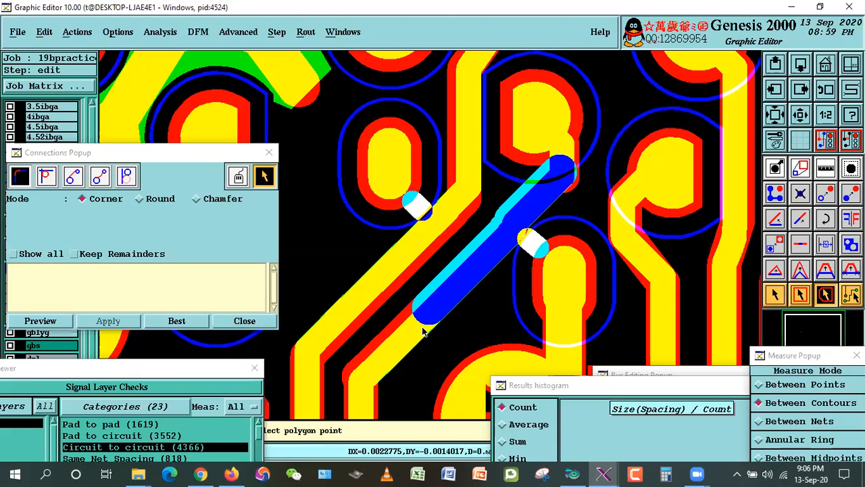
click(775, 297)
drag(422, 291, 359, 358)
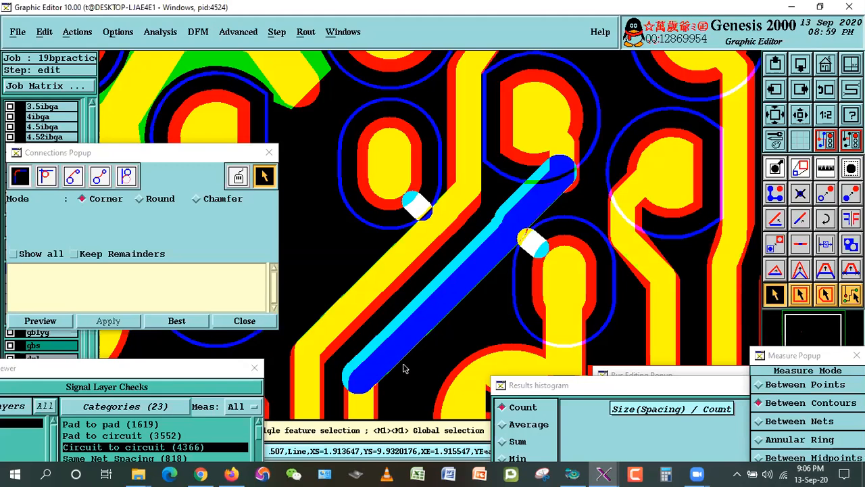
right_click(531, 212)
click(531, 212)
click(415, 141)
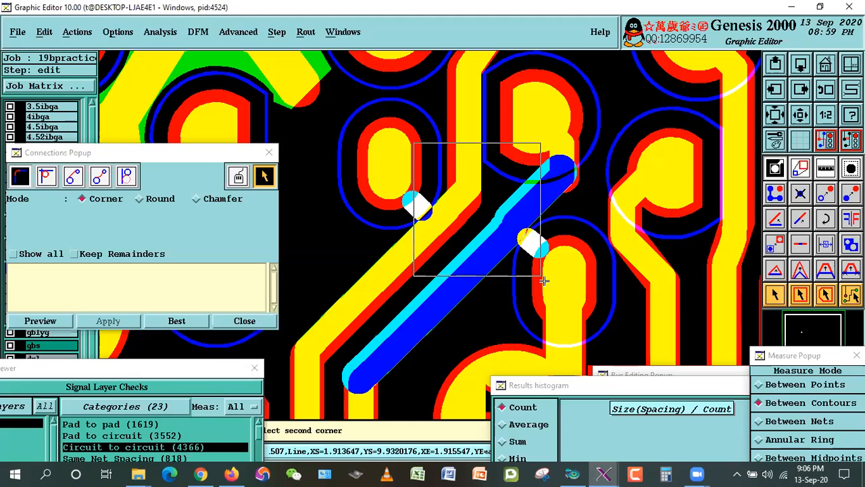
click(591, 299)
key(ctrl+b)
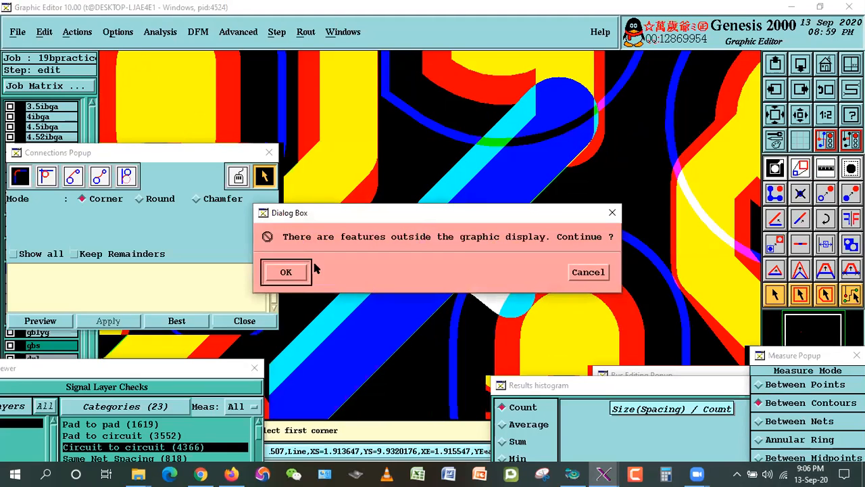
click(293, 272)
click(402, 164)
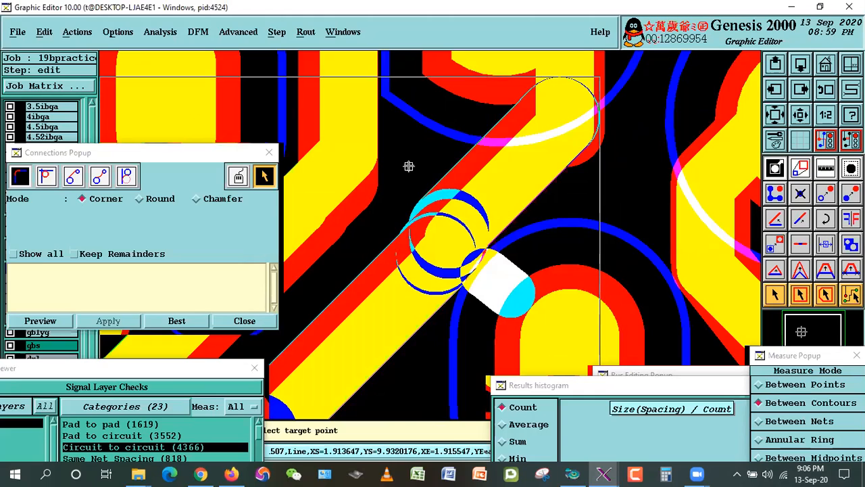
click(408, 166)
Step: Measure between contours from the junction of the second track's diagonal segments to the lower oval pad
click(816, 168)
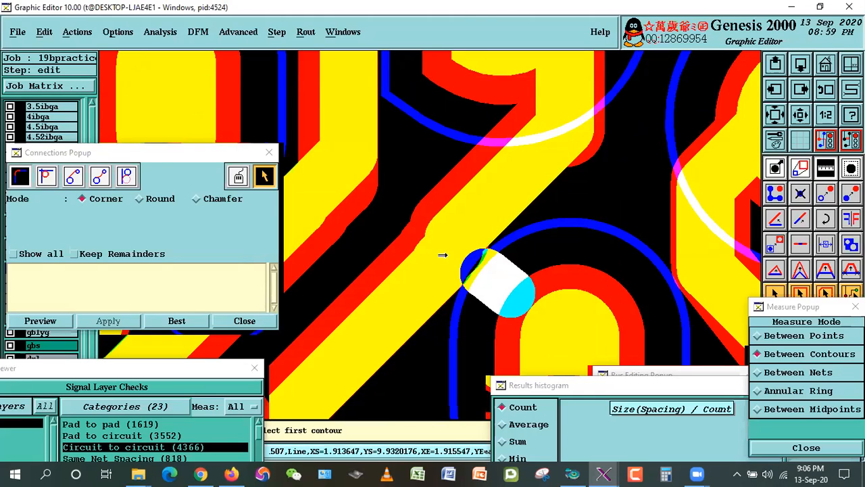
click(473, 252)
click(513, 317)
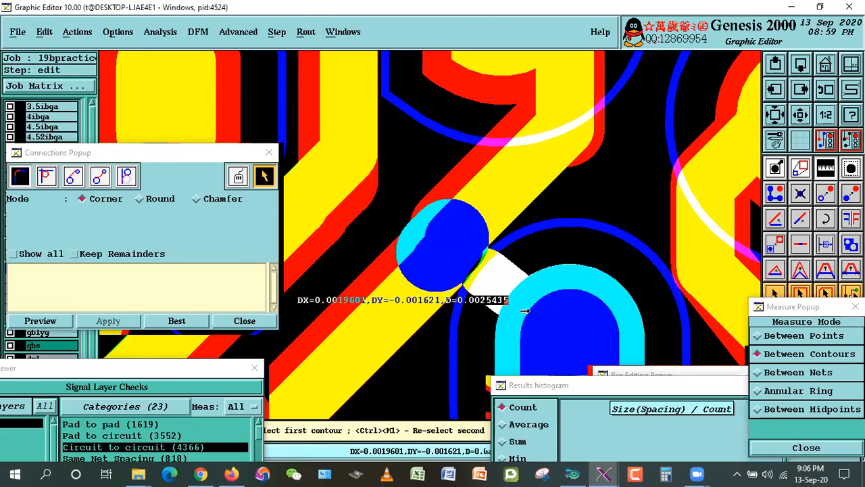
right_click(525, 311)
Step: Connect the second track's upper diagonal segment to the vertical segment below its upper pad using the Corner connection
click(814, 114)
click(785, 173)
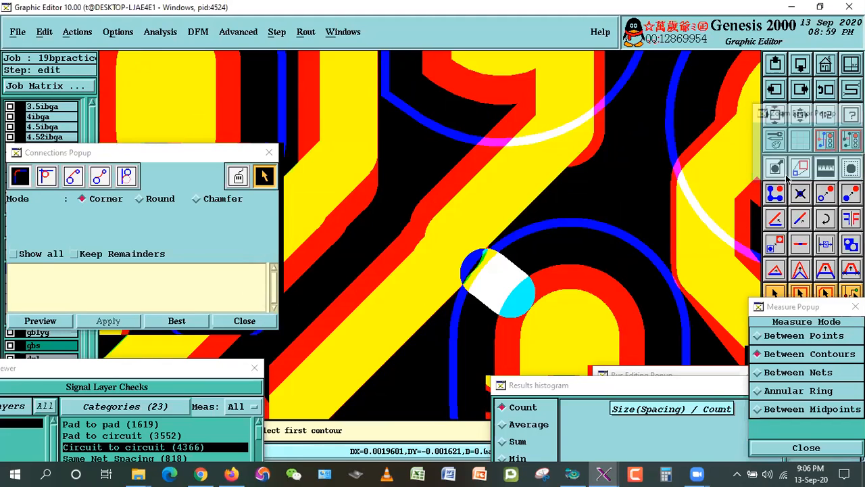
click(799, 113)
drag(792, 313, 802, 380)
click(774, 294)
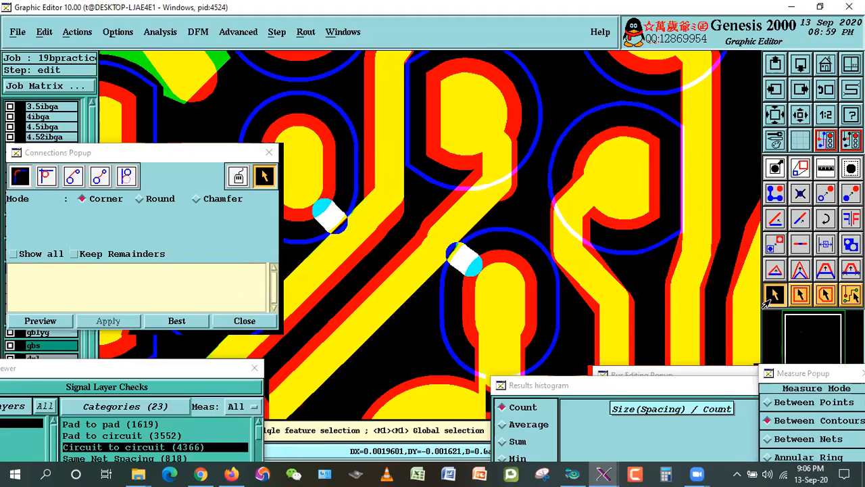
click(515, 204)
click(508, 197)
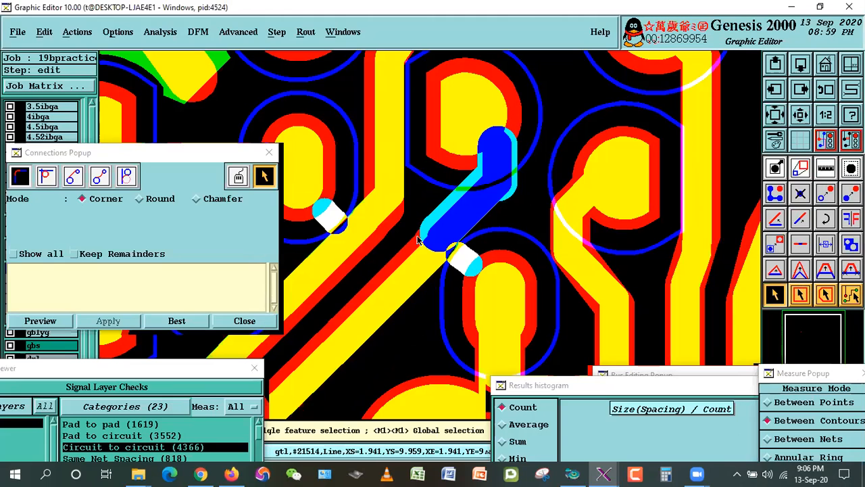
click(176, 320)
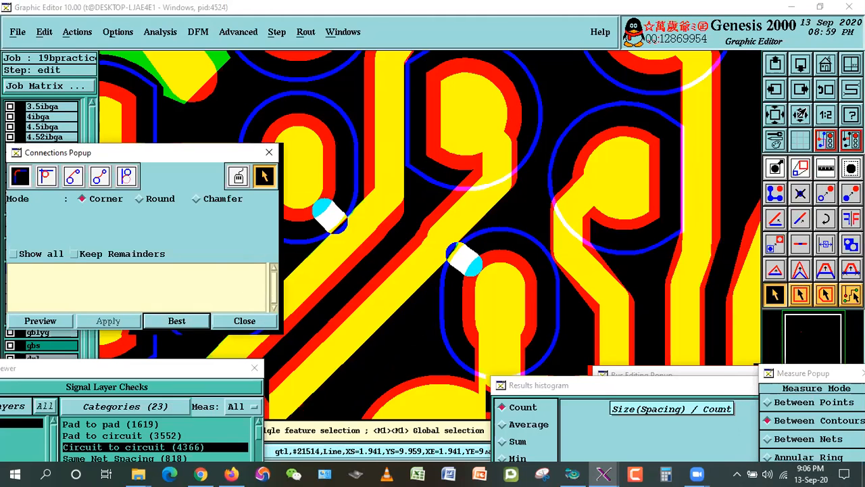
Step: Connect the second track's long diagonal segment to its lower vertical segment with the Corner connection
click(800, 113)
click(347, 327)
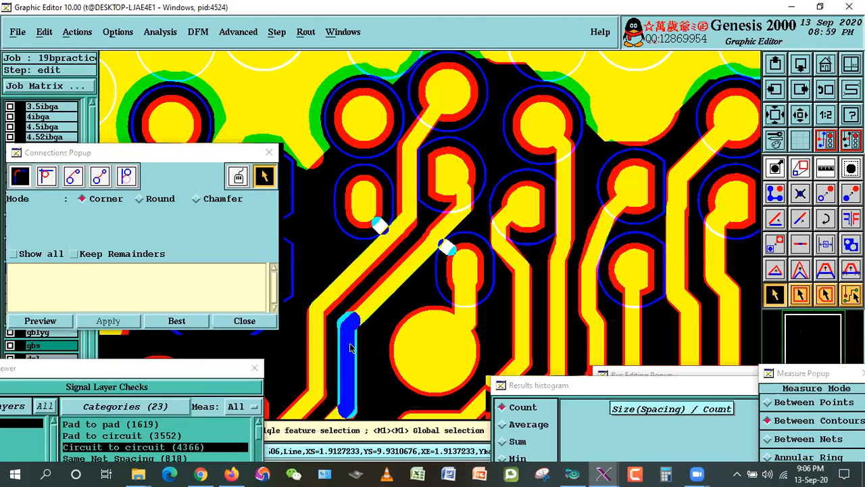
click(183, 322)
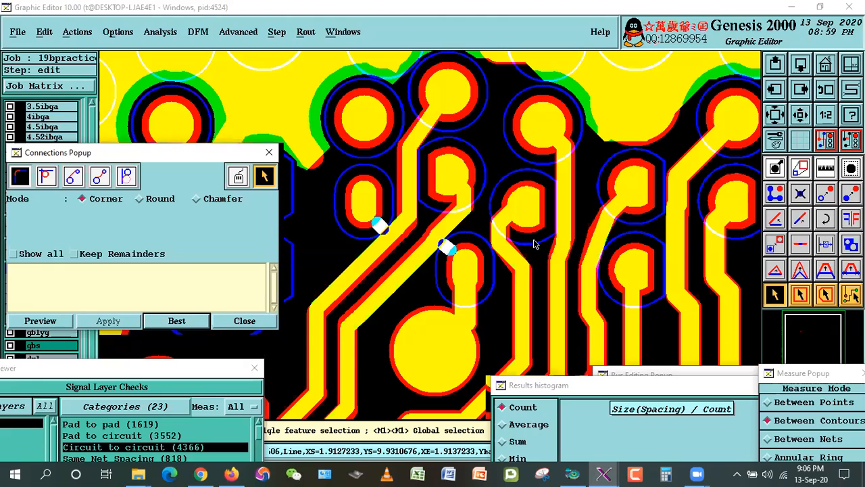
Step: Measure between contours from the second track's long diagonal to the lower oval pad, and between the first and second tracks' diagonals
click(825, 169)
click(432, 235)
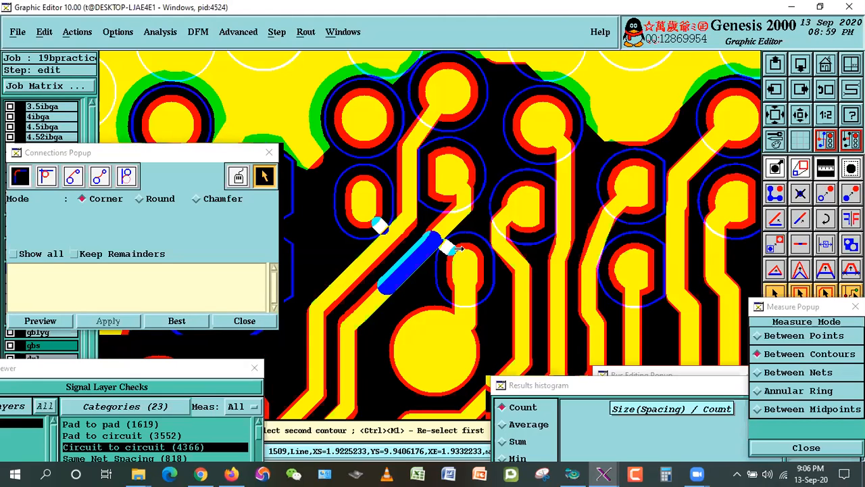
click(460, 248)
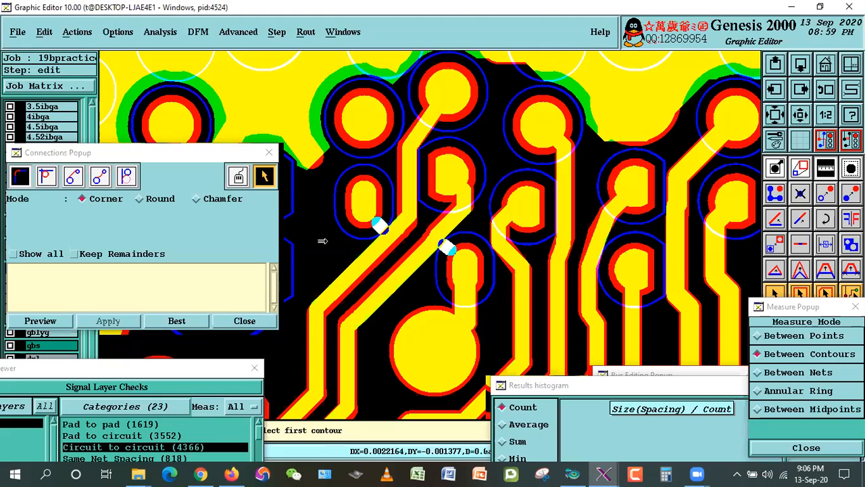
click(384, 245)
click(399, 283)
click(397, 290)
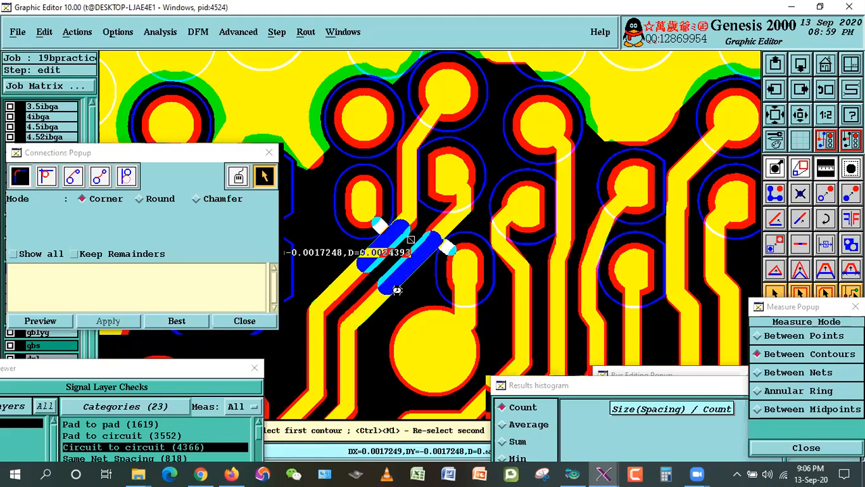
drag(784, 305, 796, 358)
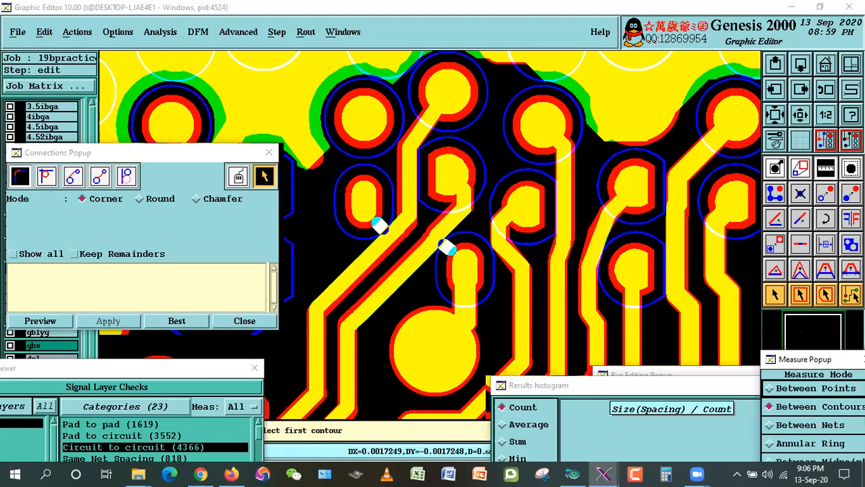
Step: Measure between contours from the upper oval pad to the first track's diagonal segment
click(363, 197)
click(388, 238)
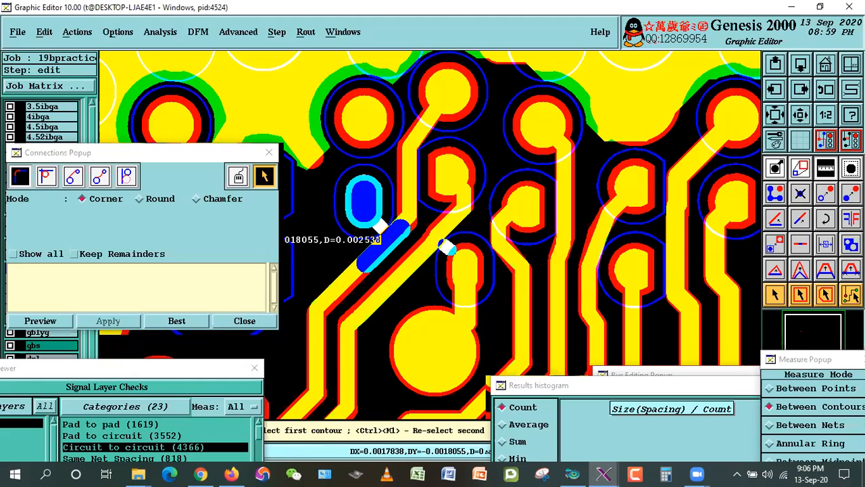
click(343, 255)
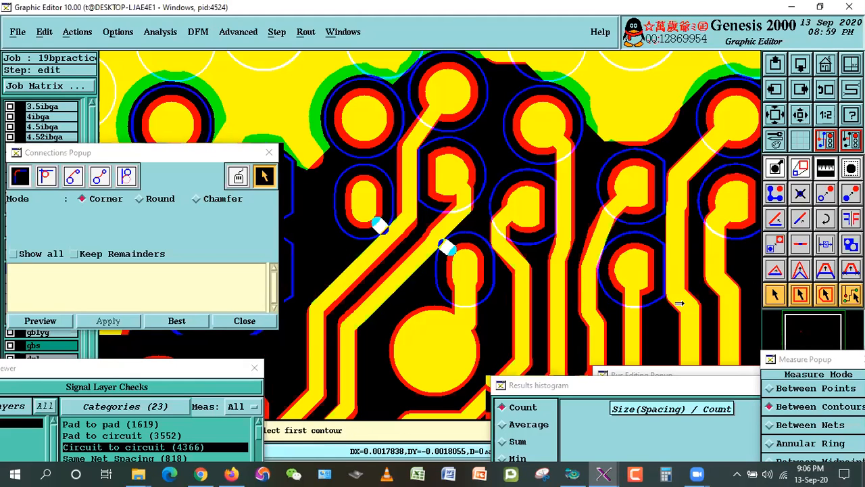
Step: Delete the short leftover segment at the junction of the second track's diagonals, beside the lower oval pad
right_click(425, 148)
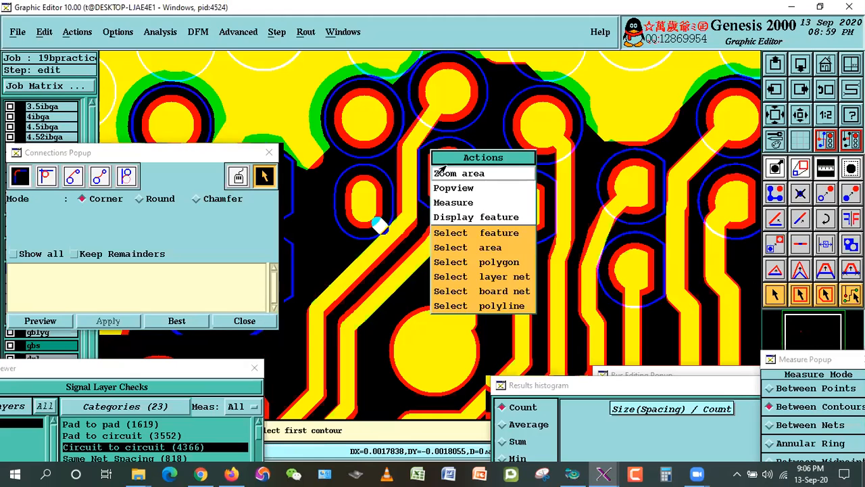
click(312, 157)
click(494, 331)
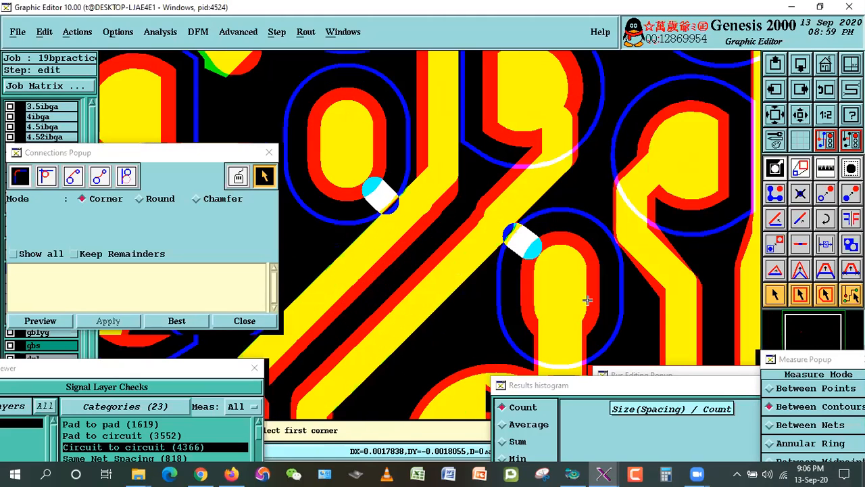
click(775, 294)
click(511, 236)
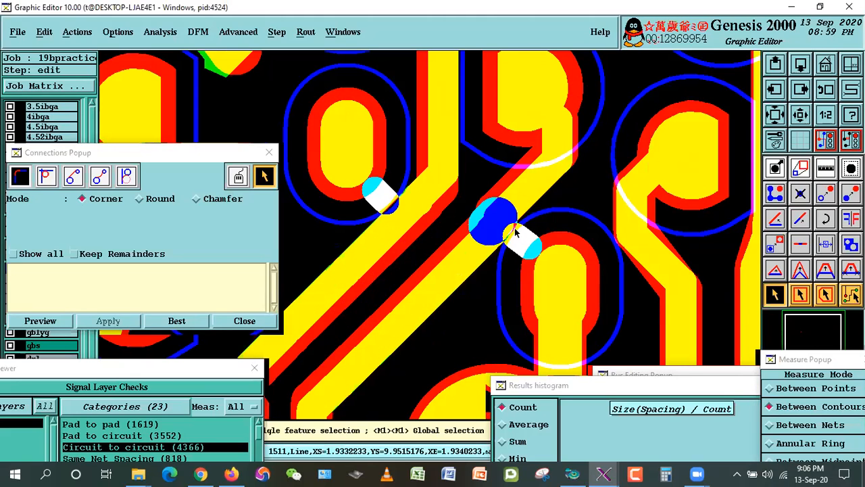
drag(106, 153, 166, 44)
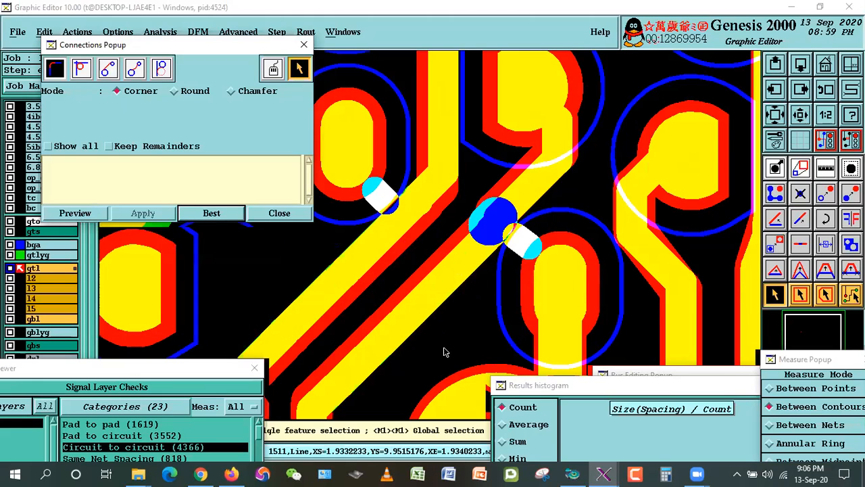
right_click(412, 231)
click(436, 258)
key(ctrl+b)
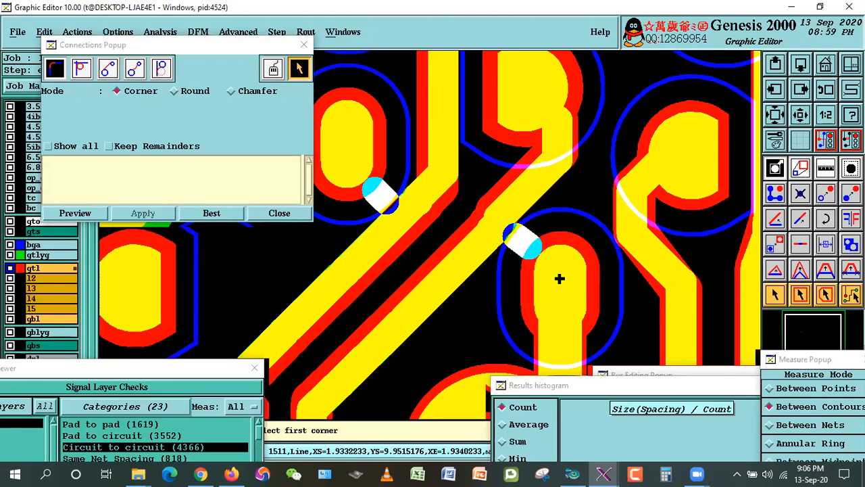
Step: Delete the other short leftover segment at the upper side of the second track's diagonal junction
click(774, 295)
click(512, 233)
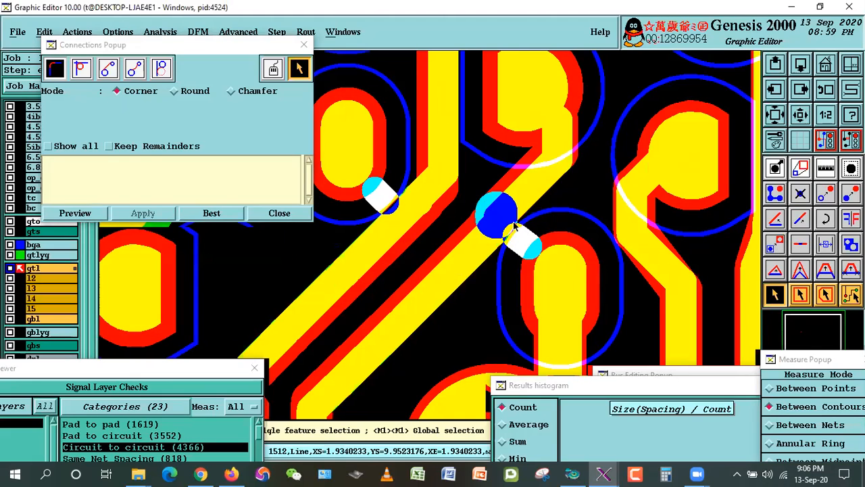
click(498, 261)
click(512, 255)
click(512, 254)
click(516, 253)
click(483, 284)
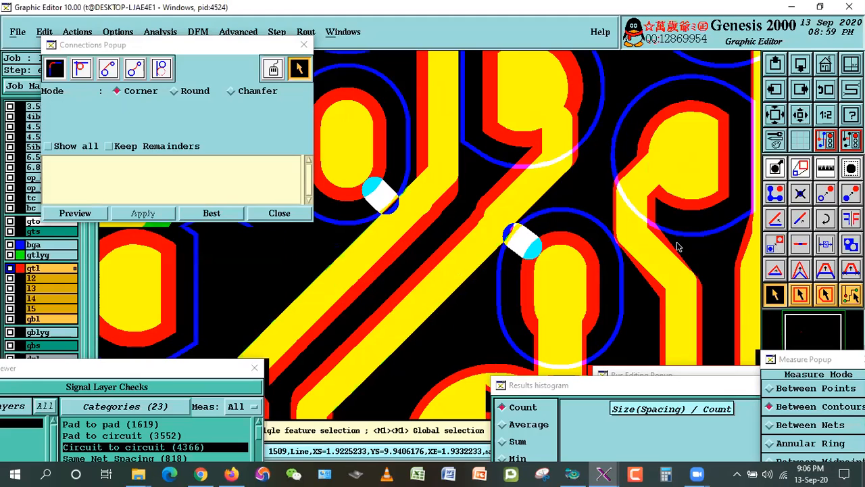
Step: Measure between contours from the second track's long diagonal to the first track's long diagonal and to its short upper bend segment
click(825, 167)
click(466, 210)
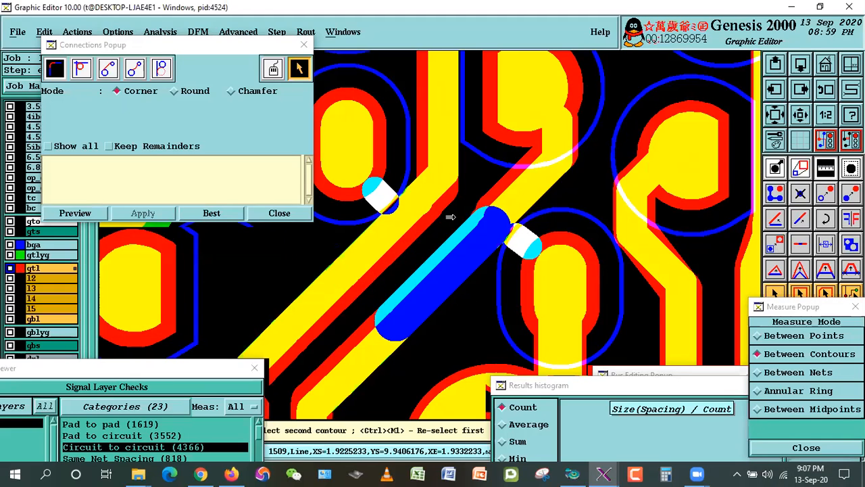
click(438, 208)
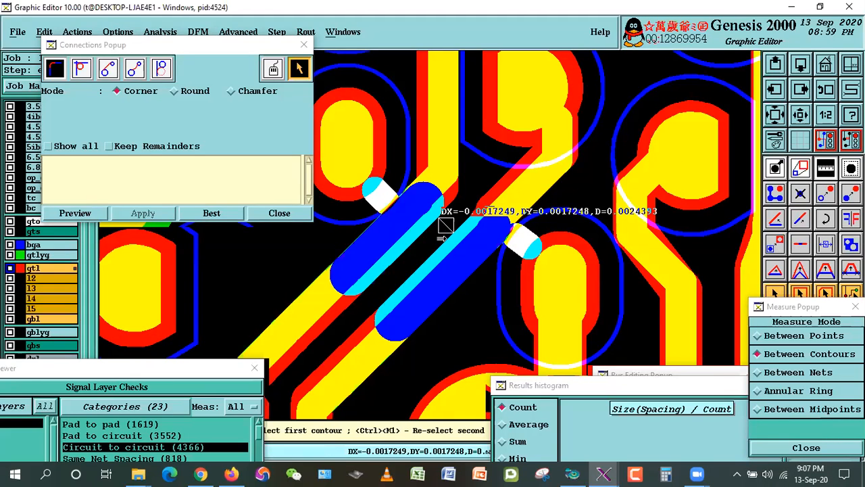
click(475, 209)
click(451, 197)
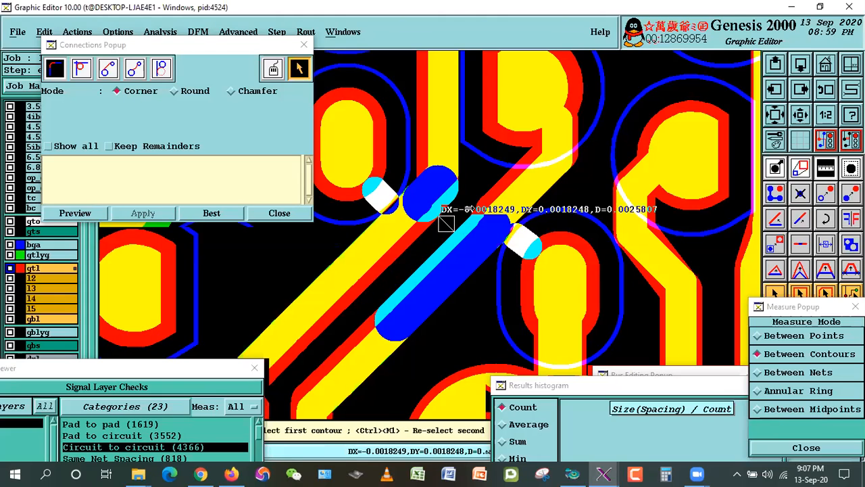
Step: Measure between contours from the second track's junction segment to the first track's diagonal, and remeasure the gap between the long diagonals
click(463, 227)
ctrl+click(473, 209)
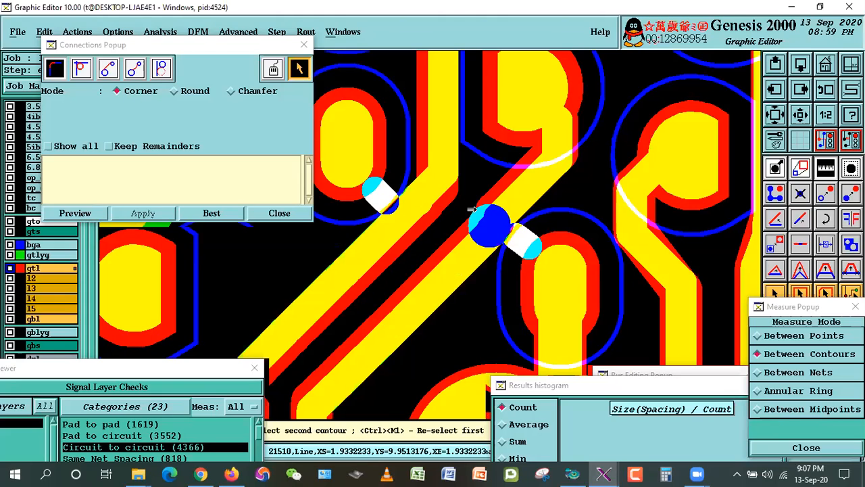
click(432, 210)
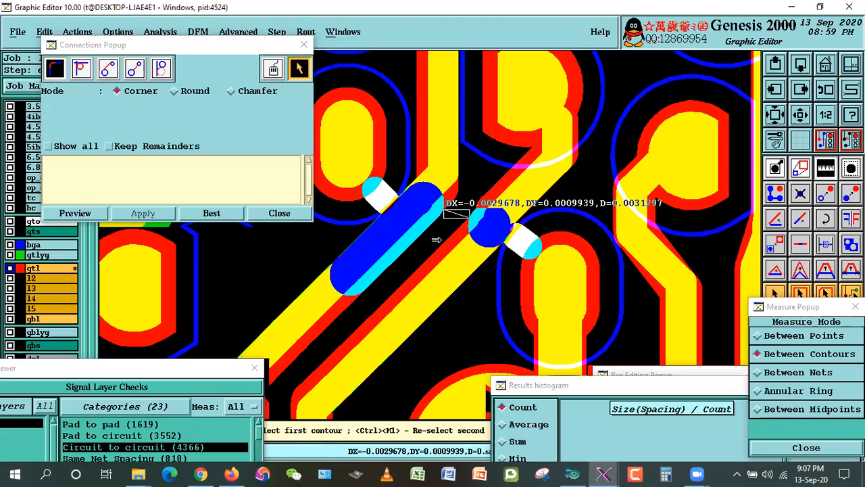
click(395, 257)
click(412, 305)
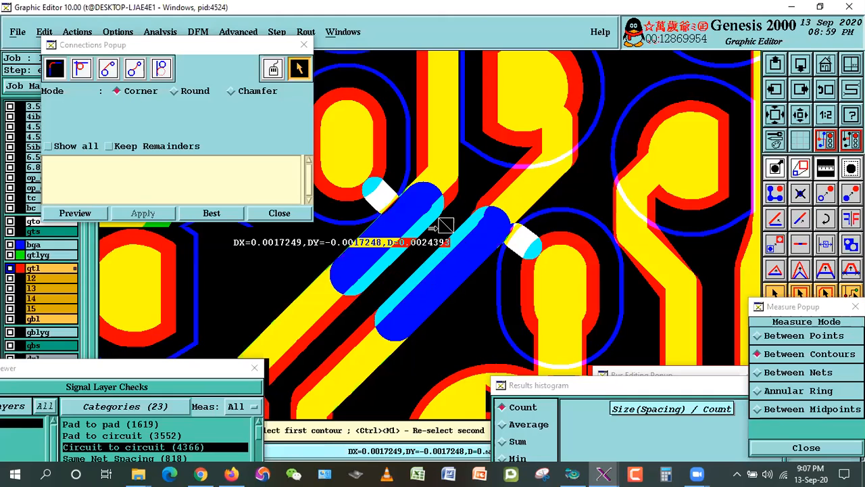
drag(805, 308, 806, 342)
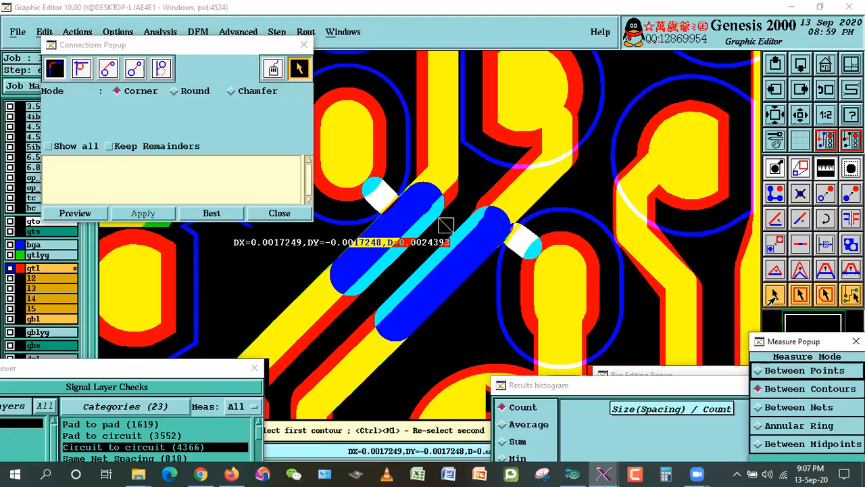
Step: Hide the gtlyg and bga layers and display gtl in wireframe to examine the second track's segment ends
click(775, 296)
click(459, 262)
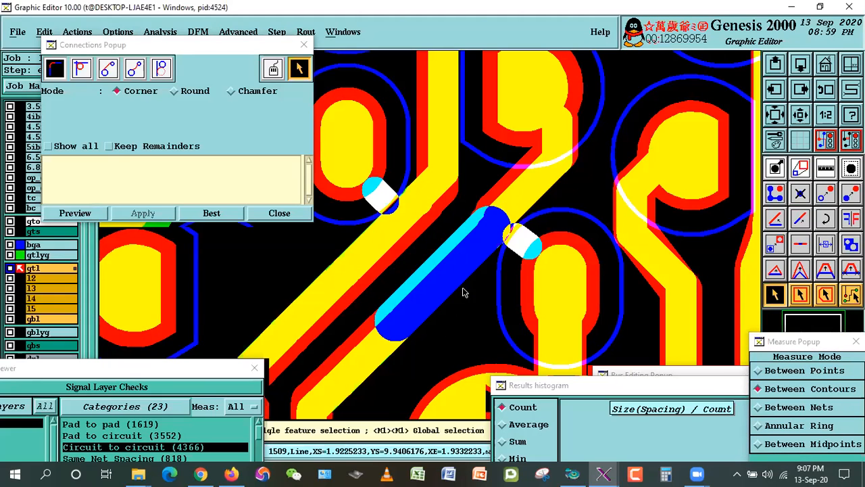
click(463, 268)
click(38, 256)
click(38, 246)
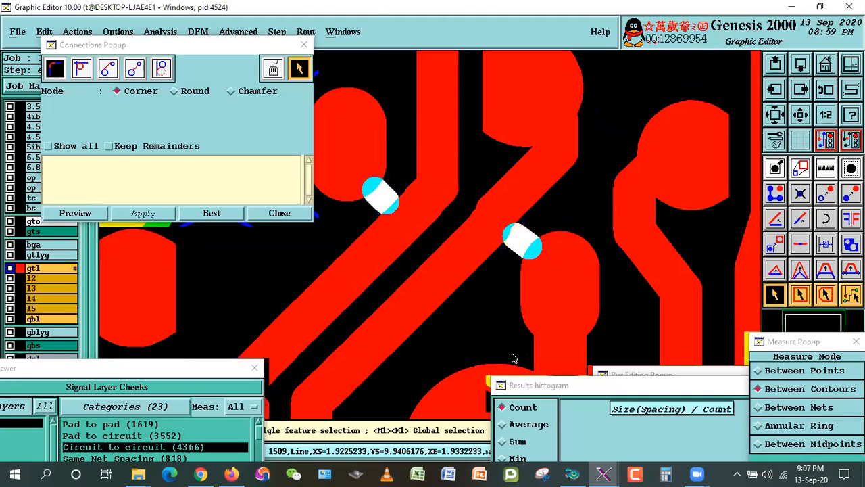
key(ctrl+w)
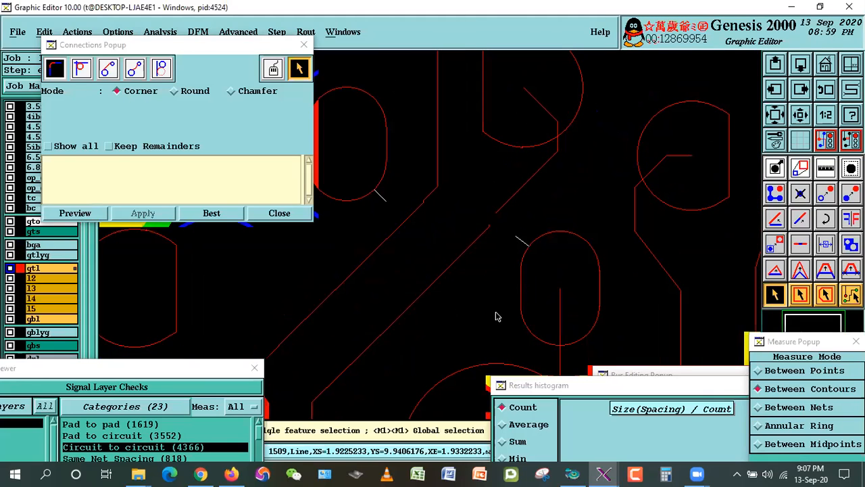
Step: Undo the last two segment deletions, restore the filled display, and show the gtlyg and bga layers again
key(ctrl+z)
key(Return)
key(ctrl+z)
key(Return)
key(ctrl+w)
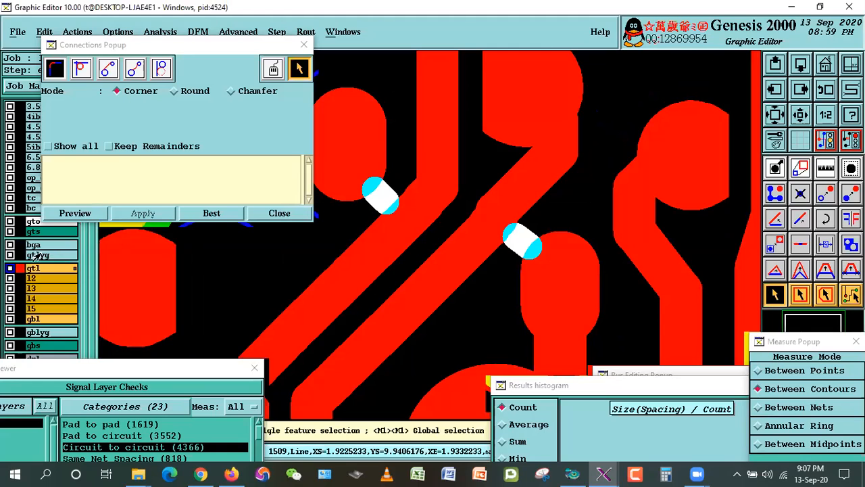
click(37, 255)
click(33, 244)
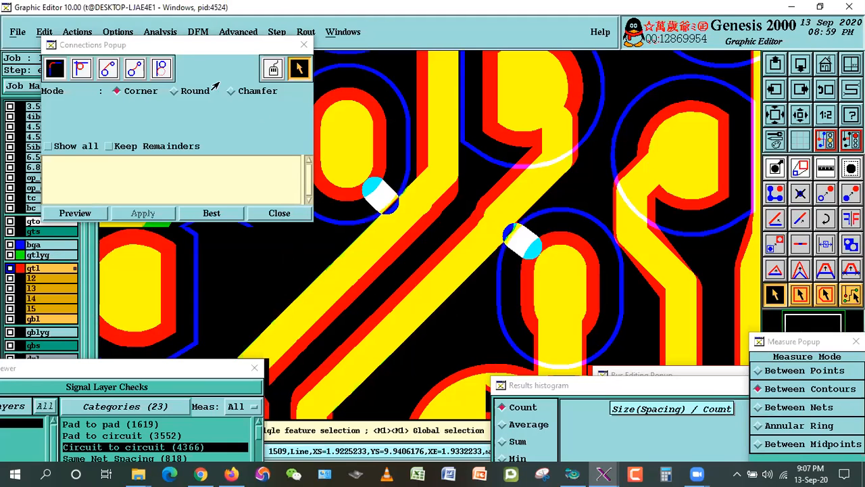
Step: Select all oval9x13 pads on the gtl layer, moving the Connections and Bus Editing windows clear of the artwork
drag(201, 47, 148, 52)
double_click(379, 152)
drag(648, 390, 734, 405)
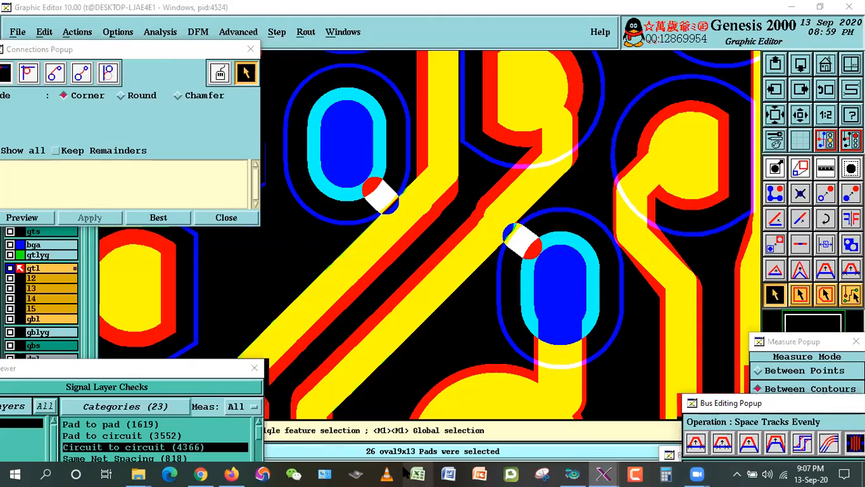
drag(163, 50, 76, 44)
key(ctrl+c)
Step: Select all oval6x10 pads on the gtlyg layer, and return to gtl to reselect all oval9x13 pads
click(14, 255)
double_click(354, 140)
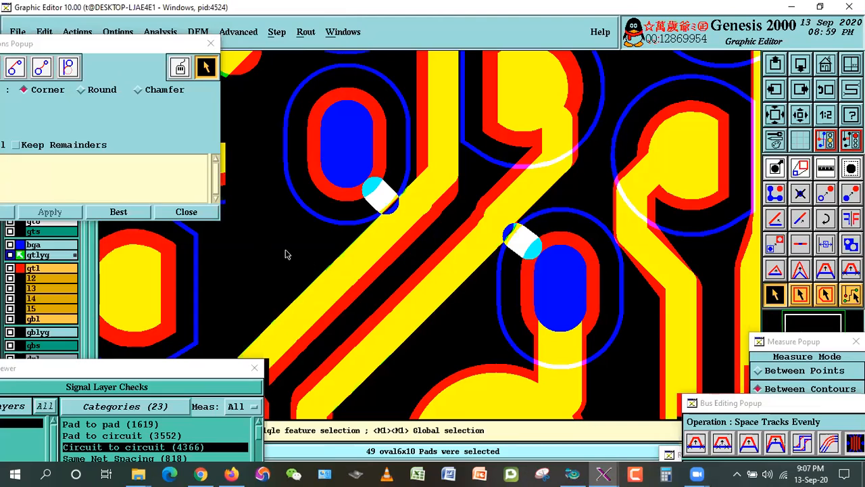
click(19, 268)
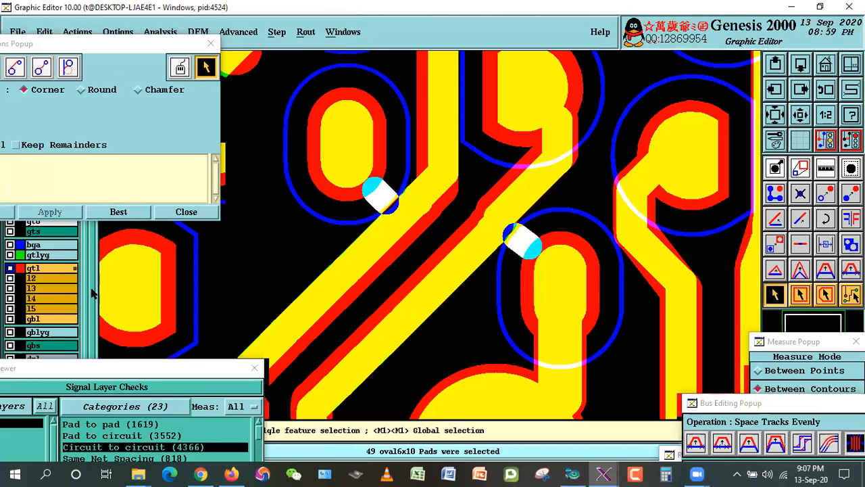
double_click(590, 261)
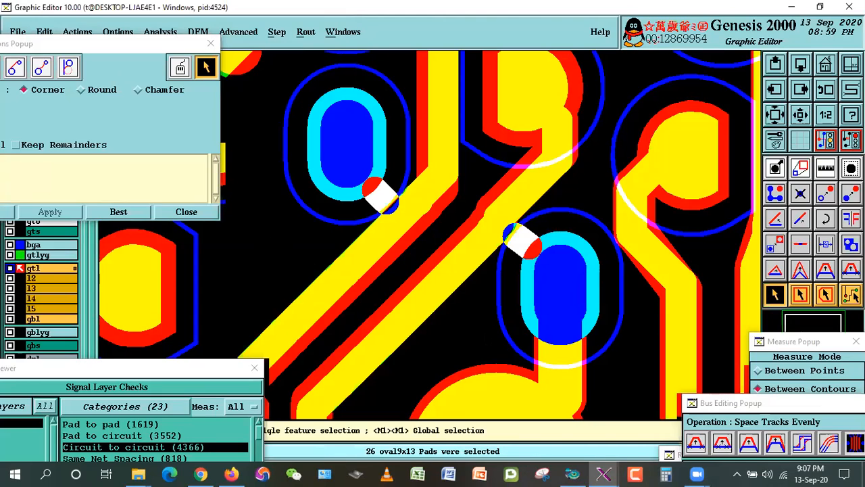
Step: Clear the pad selection, move the Connections window off the layer list, select gtlyg's oval6x10 pads, and reselect gtl's oval9x13 pads
click(481, 333)
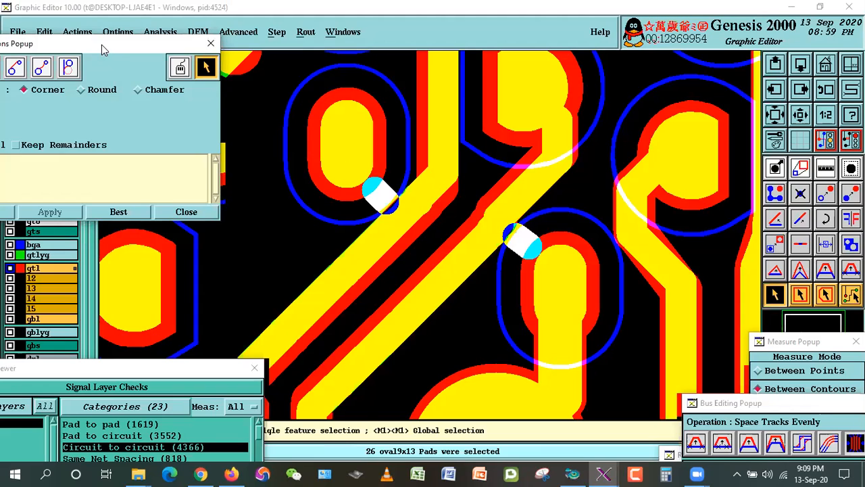
drag(101, 44, 103, 324)
double_click(336, 162)
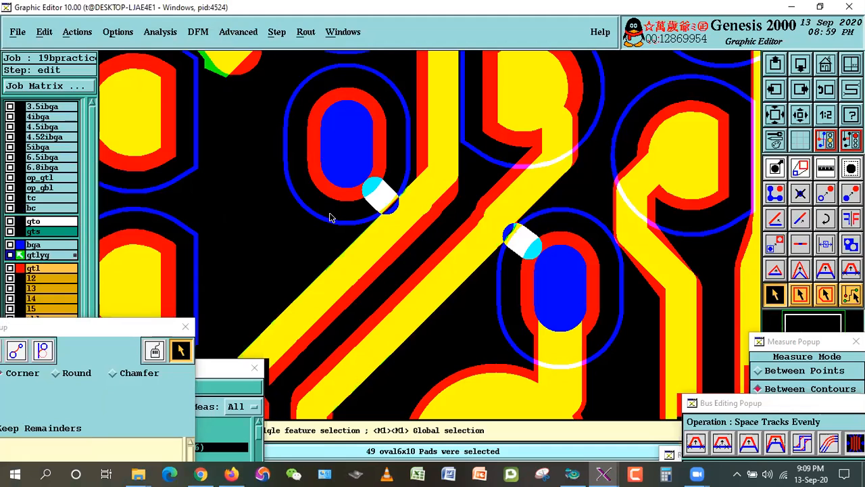
click(11, 268)
double_click(325, 158)
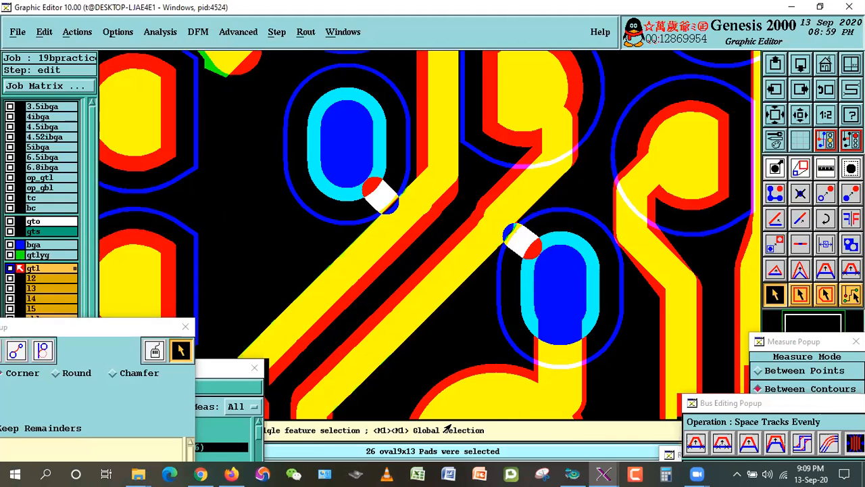
Step: Zoom out from the two selected oval9x13 pads to view the whole gtl board artwork
click(799, 117)
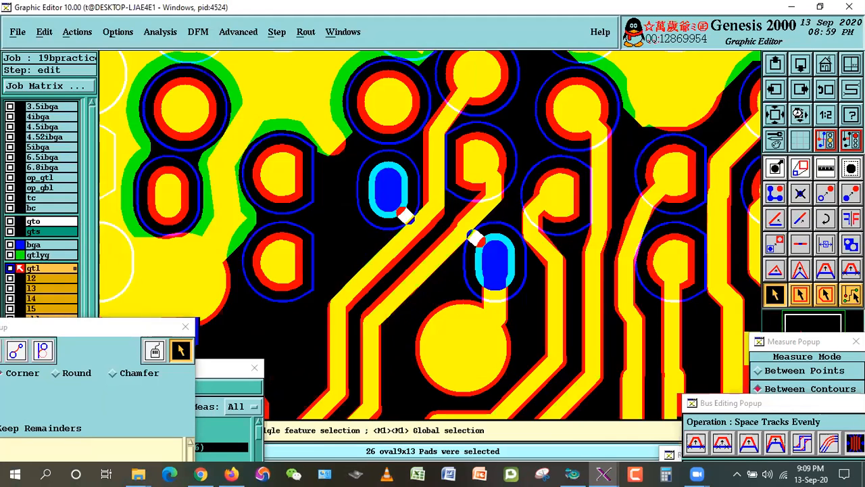
click(798, 116)
click(799, 116)
click(798, 116)
click(799, 116)
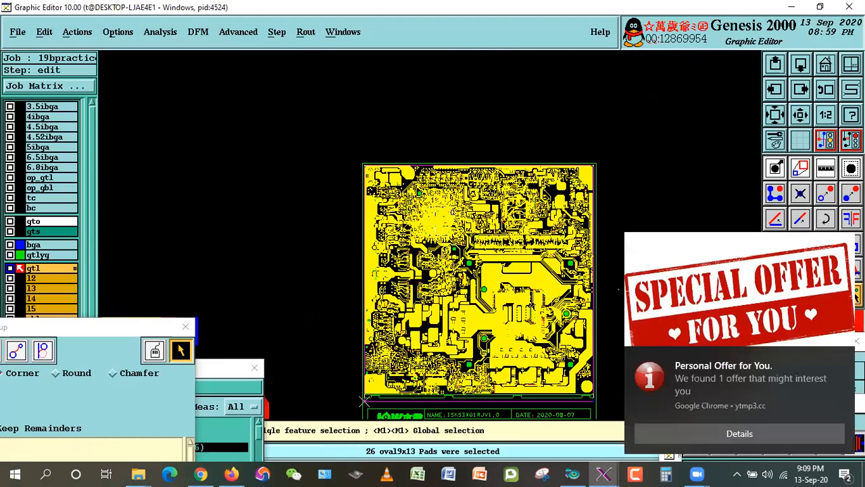
click(845, 475)
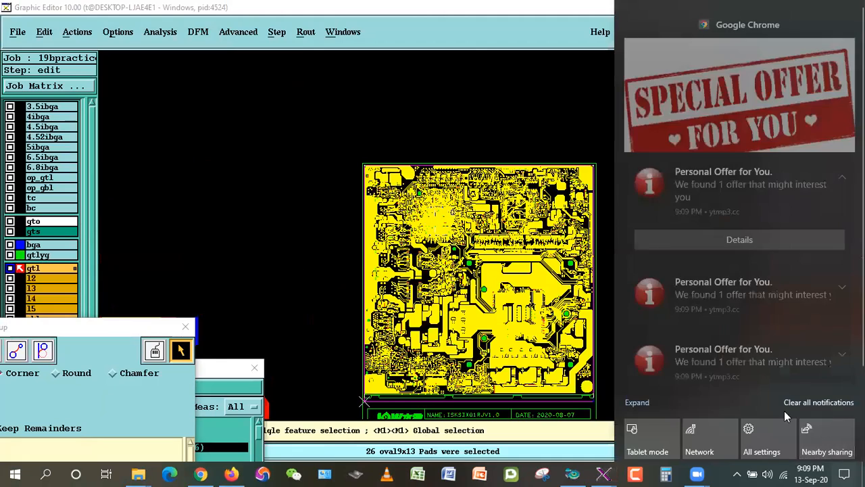
click(209, 469)
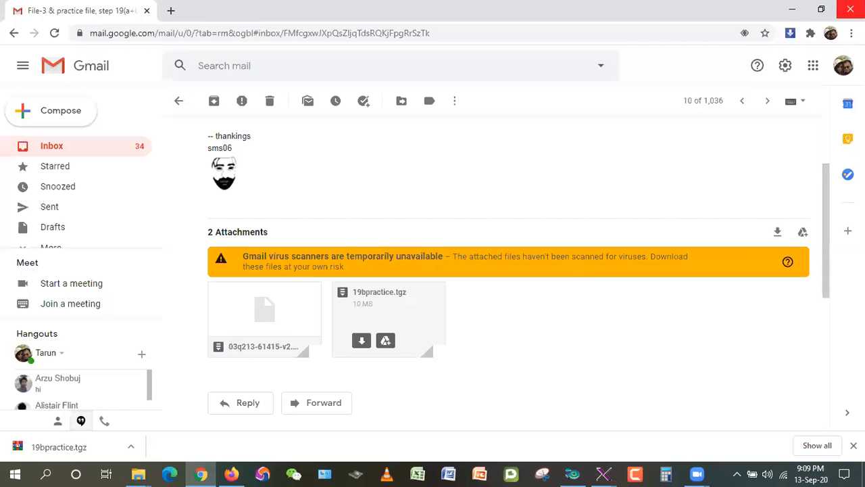
click(792, 9)
Step: Examine the gtl artwork board-wide and close up around the BGA area to locate the selected oval9x13 pads
click(822, 68)
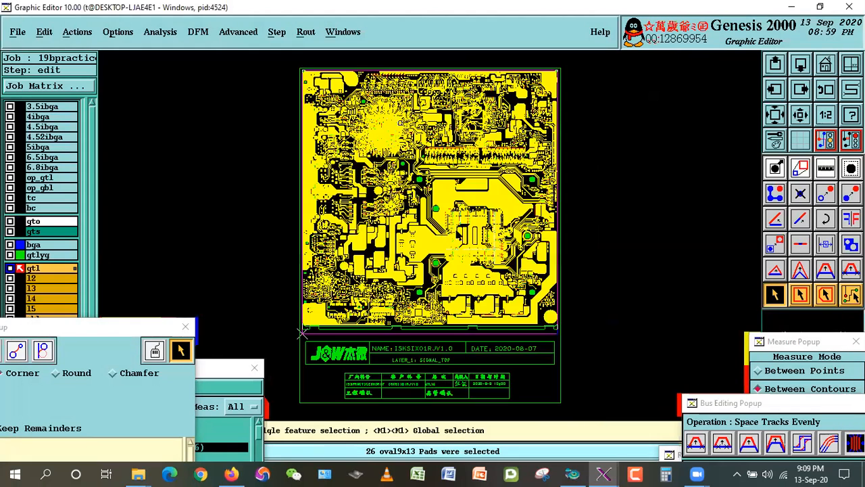
right_click(457, 234)
click(474, 255)
click(440, 201)
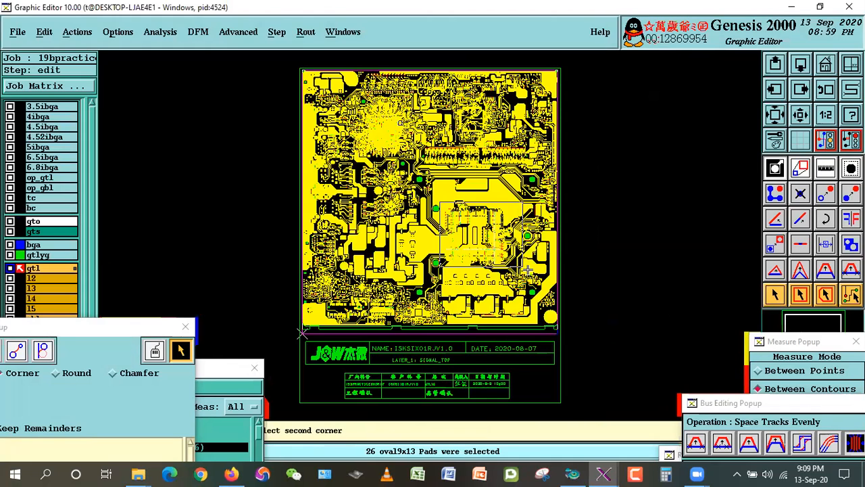
click(528, 270)
click(825, 64)
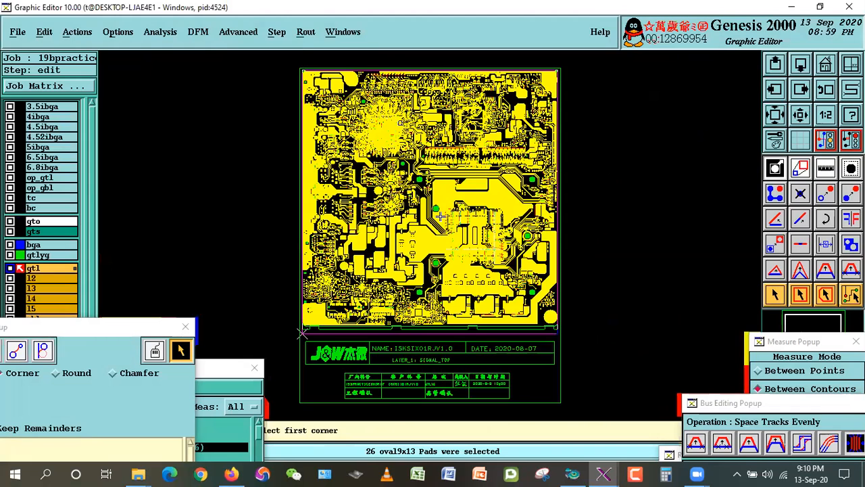
click(459, 165)
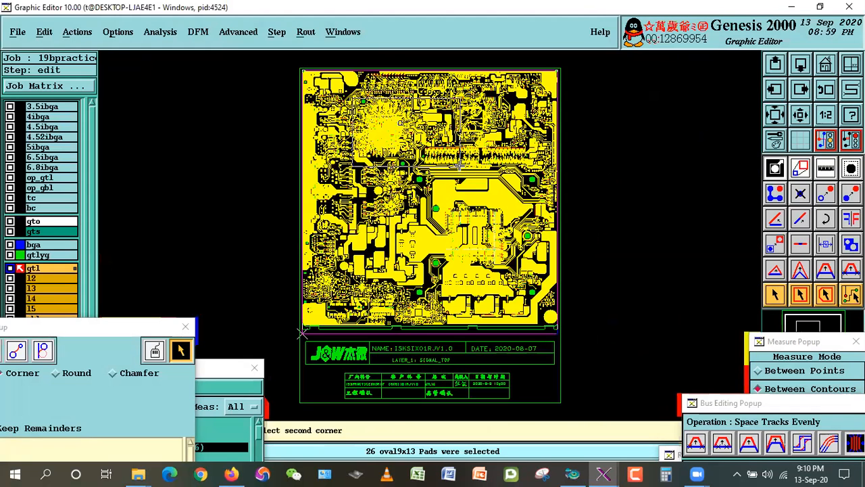
click(437, 246)
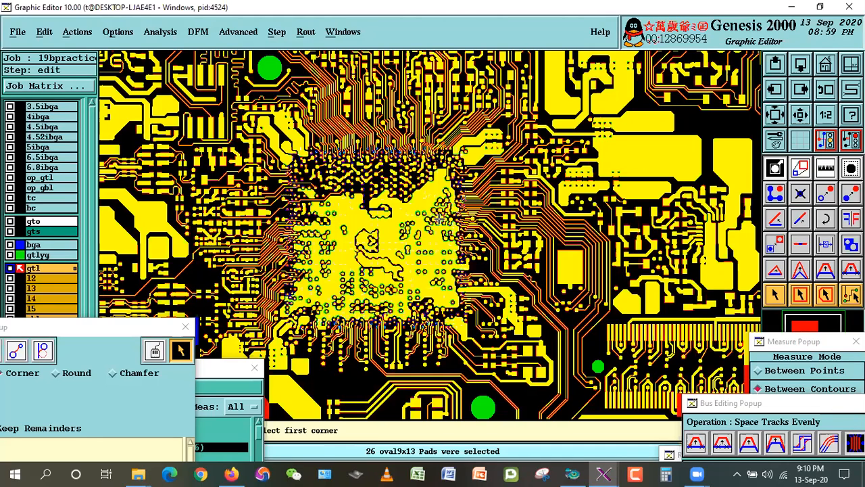
right_click(386, 243)
click(405, 266)
click(825, 90)
click(830, 94)
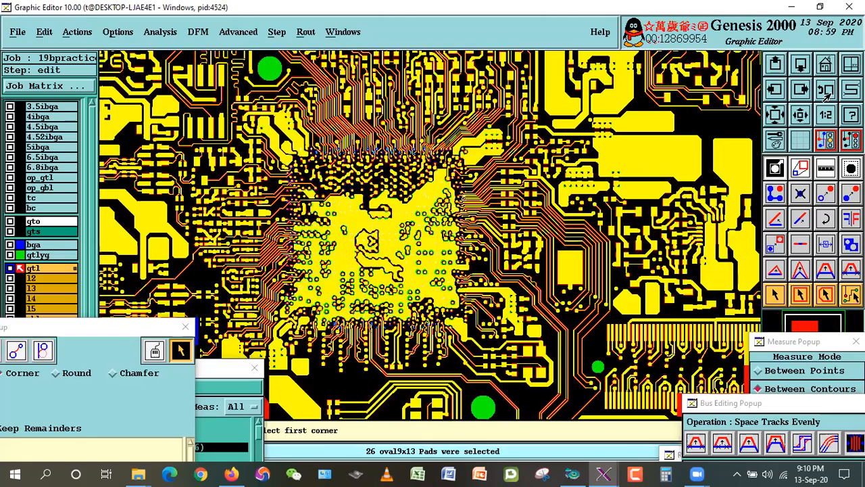
click(830, 94)
click(830, 93)
right_click(455, 188)
click(486, 216)
click(473, 241)
click(415, 198)
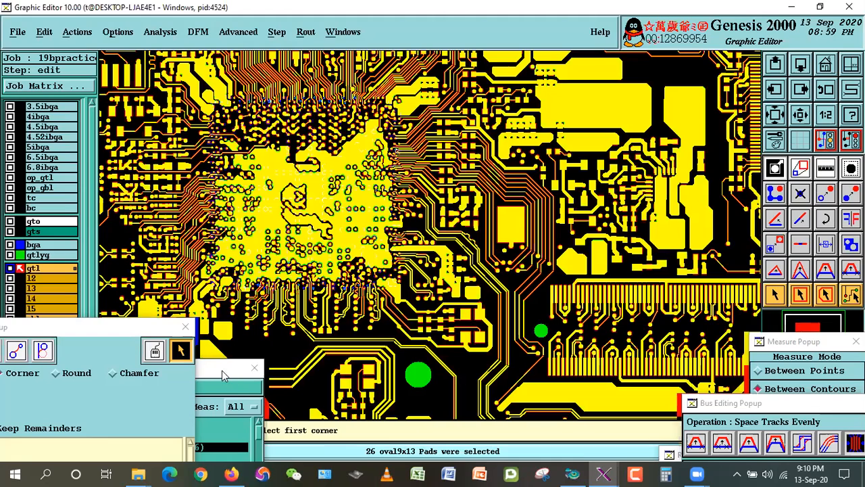
Step: Jump to the last circuit-to-circuit result, move the Results viewer off the artwork, and inspect the two oval pads at the markers
drag(220, 370, 205, 193)
click(154, 332)
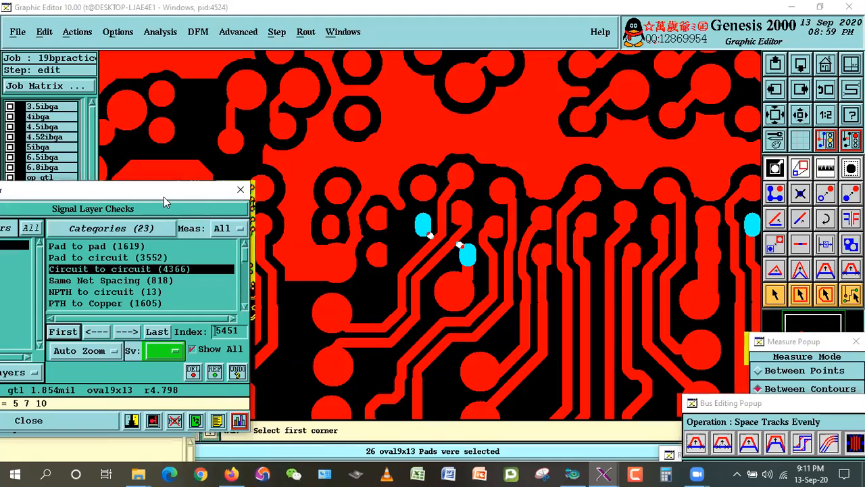
drag(254, 367, 271, 433)
right_click(534, 197)
click(563, 225)
click(354, 174)
click(521, 310)
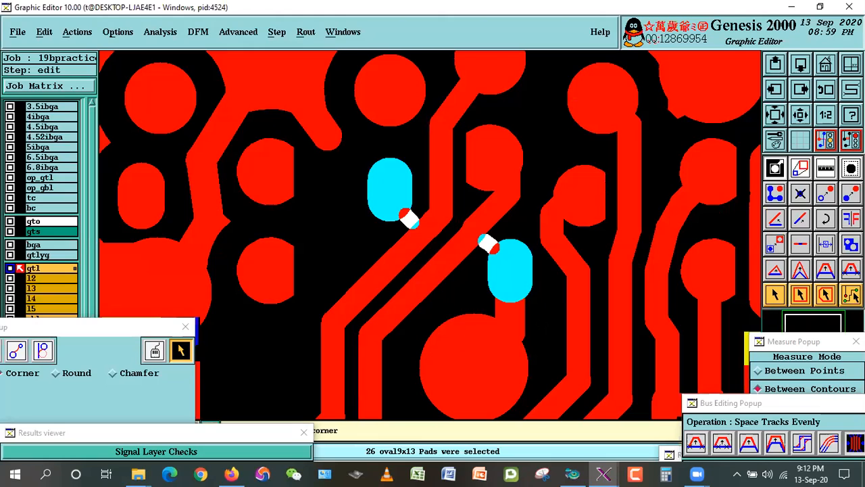
Step: Clear the group selection and select only the oval9x13 pad joined to the large round pad
click(770, 297)
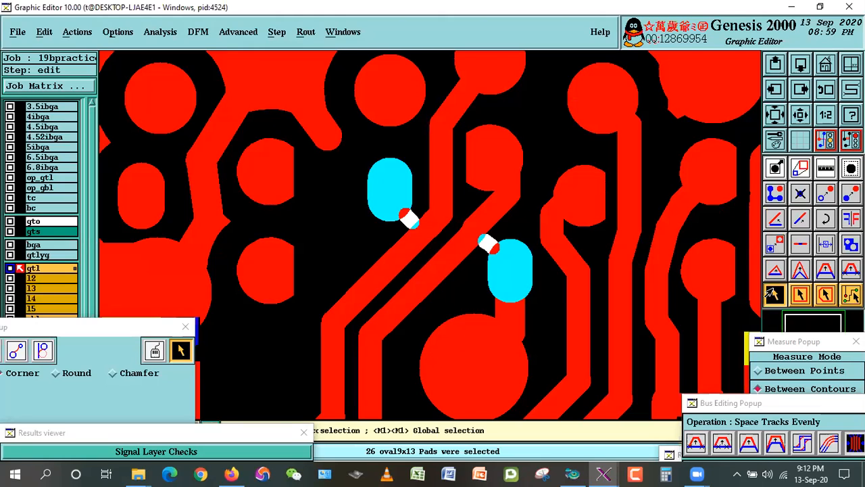
click(349, 208)
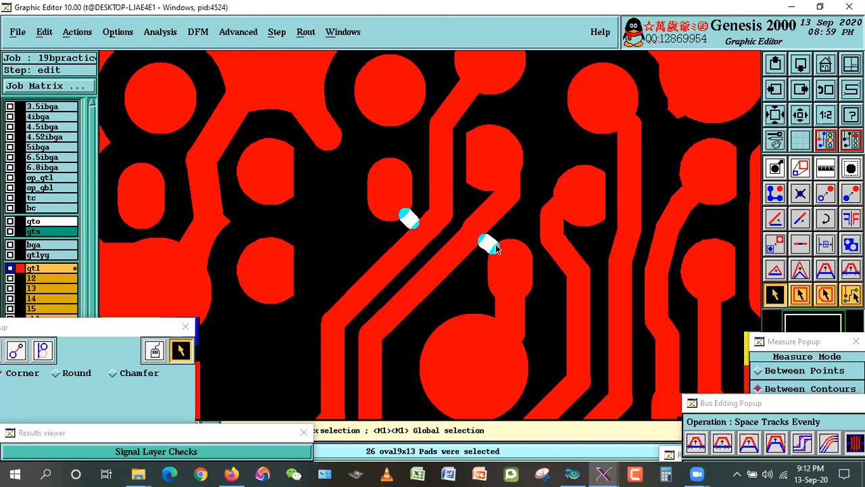
right_click(346, 150)
click(367, 175)
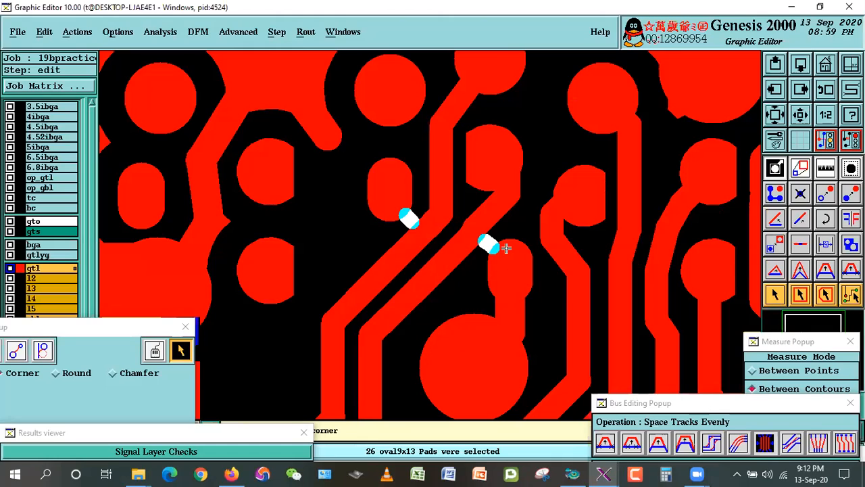
click(773, 294)
click(512, 245)
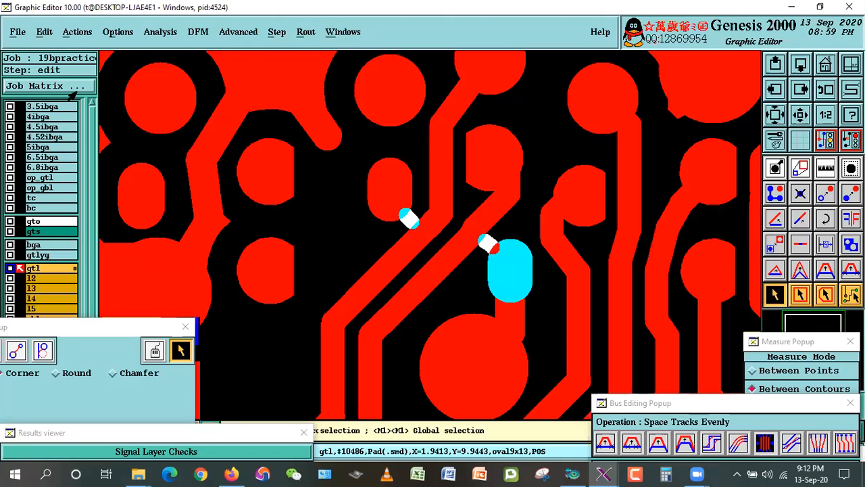
Step: Resize the selected oval pad globally by -0.5 ml with corner control off
click(44, 32)
mouse_move(52, 116)
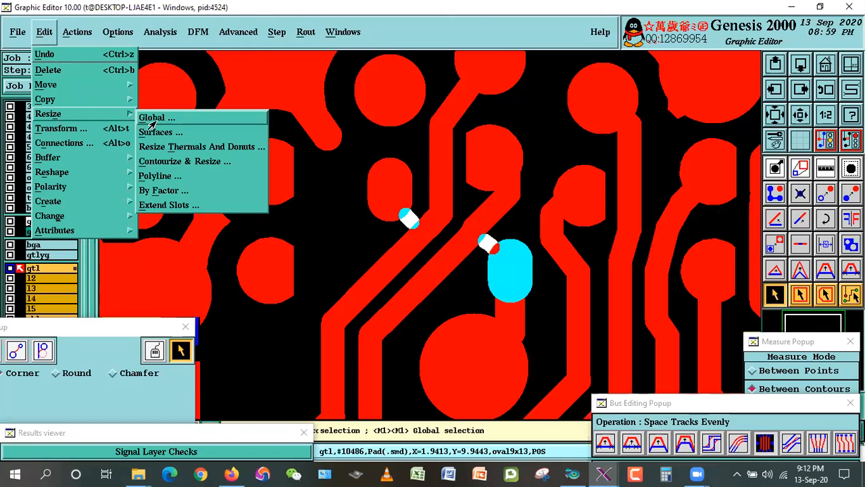
click(160, 116)
text(-0.5)
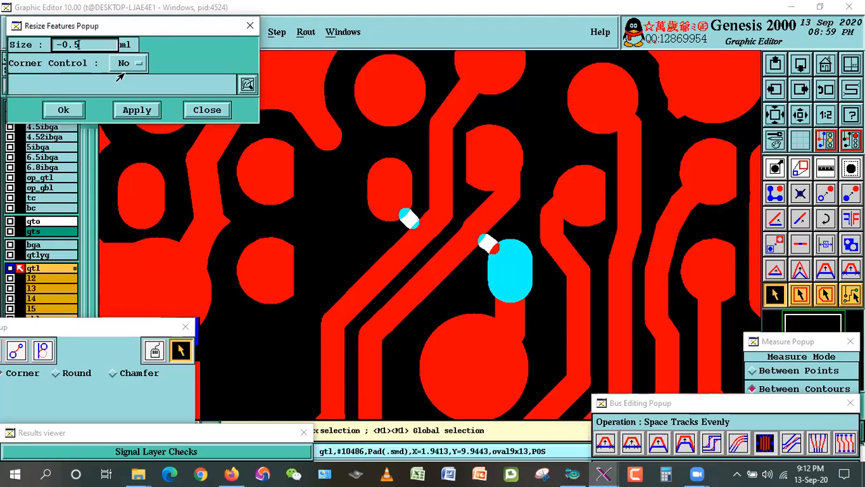
click(137, 112)
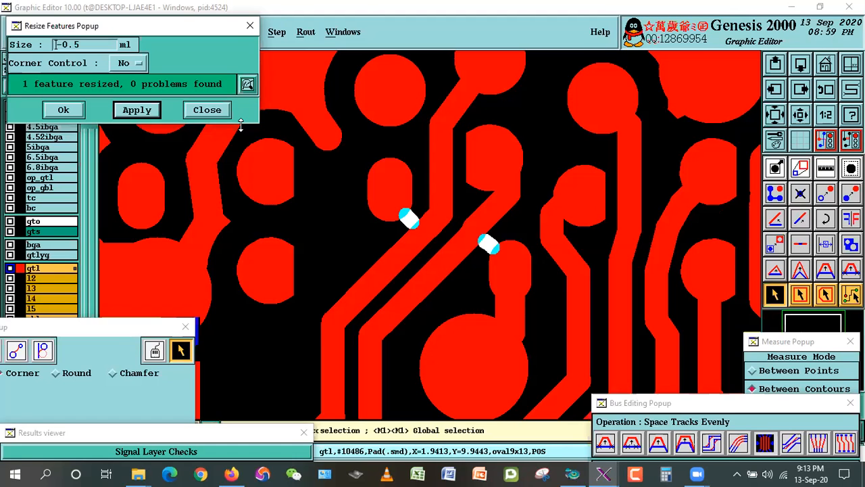
Step: Show the gtlyg and bga layers again and measure the contour spacing between the resized oval pad and the neighbouring track
click(34, 255)
click(40, 246)
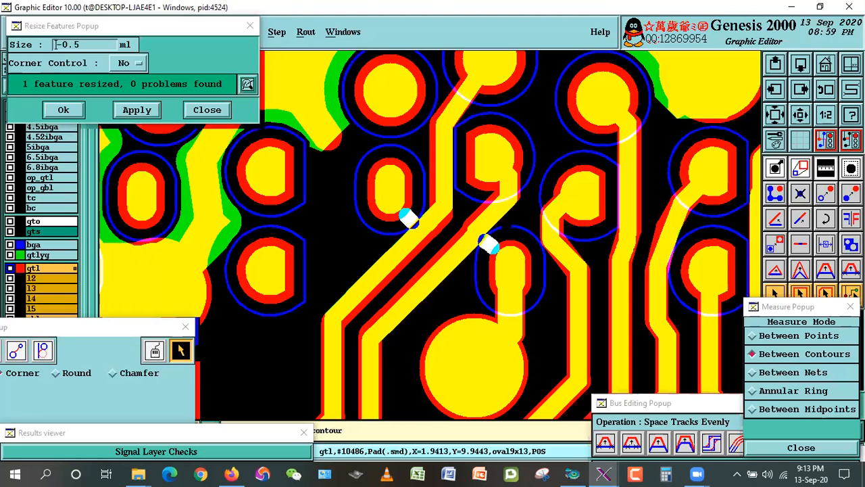
click(469, 239)
drag(795, 302, 800, 362)
Step: Select the diagonal segments of the track beside the resized pad and shift them slightly away from the pad
click(775, 296)
right_click(511, 194)
click(521, 217)
click(309, 167)
click(575, 344)
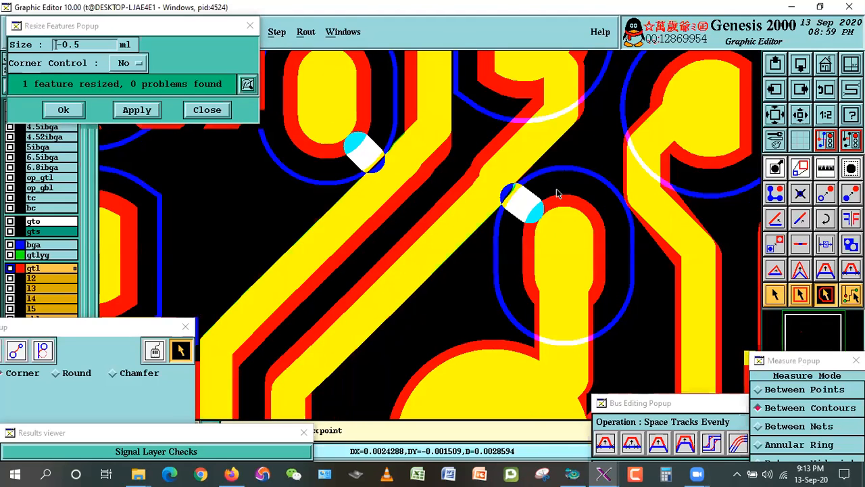
click(300, 353)
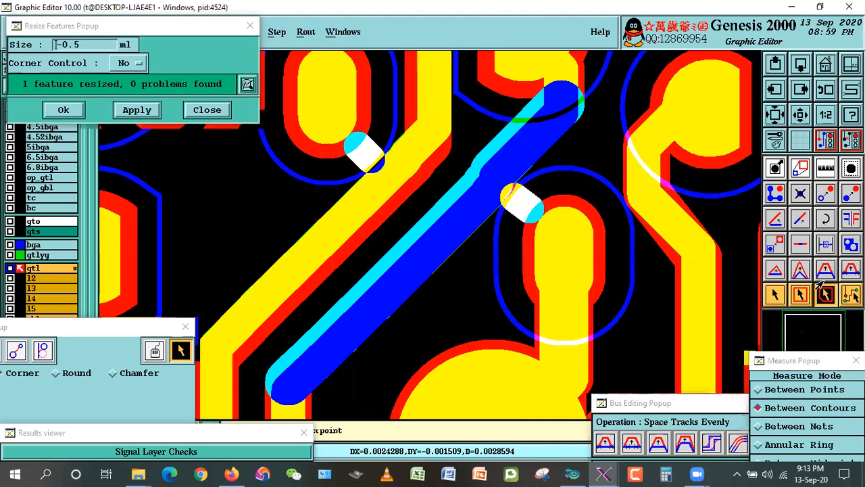
click(781, 296)
key(ctrl+x)
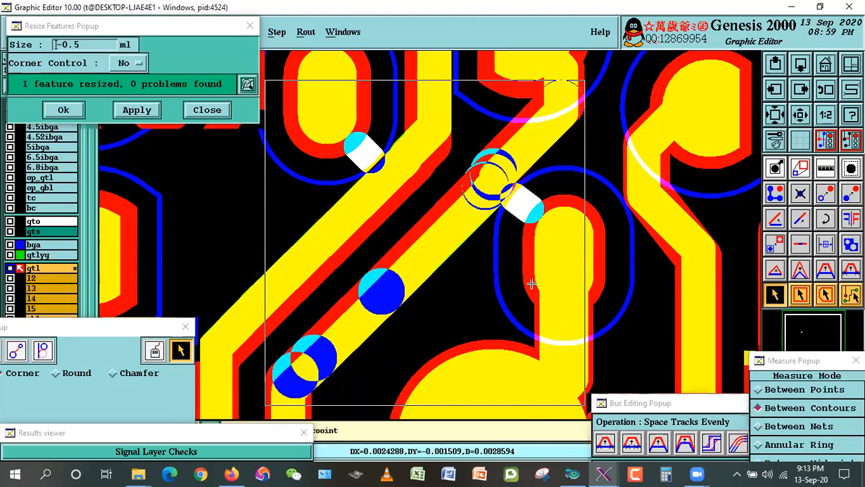
click(481, 266)
click(480, 266)
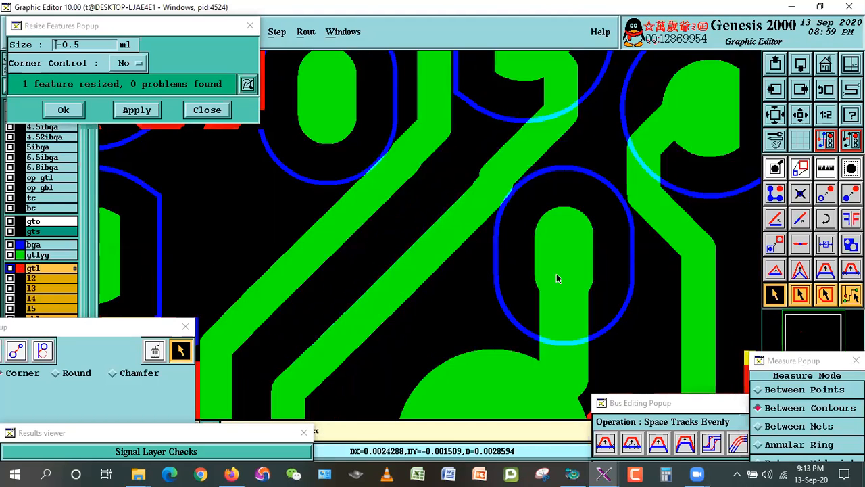
Step: Measure the contour spacing between the two parallel diagonal tracks and move the Measure window aside
click(825, 169)
click(446, 154)
click(478, 179)
right_click(546, 244)
drag(773, 302, 792, 335)
Step: Reconnect the shifted diagonal track to its vertical segments at both ends using the Best corner connection
click(774, 296)
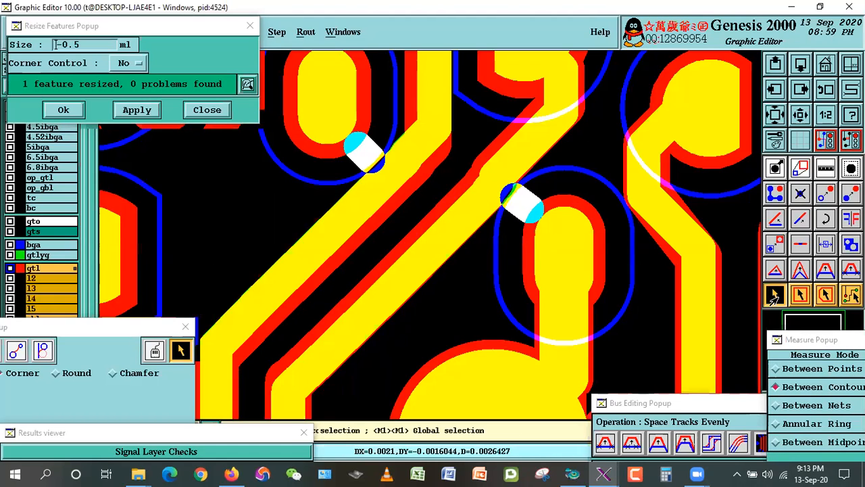
click(271, 377)
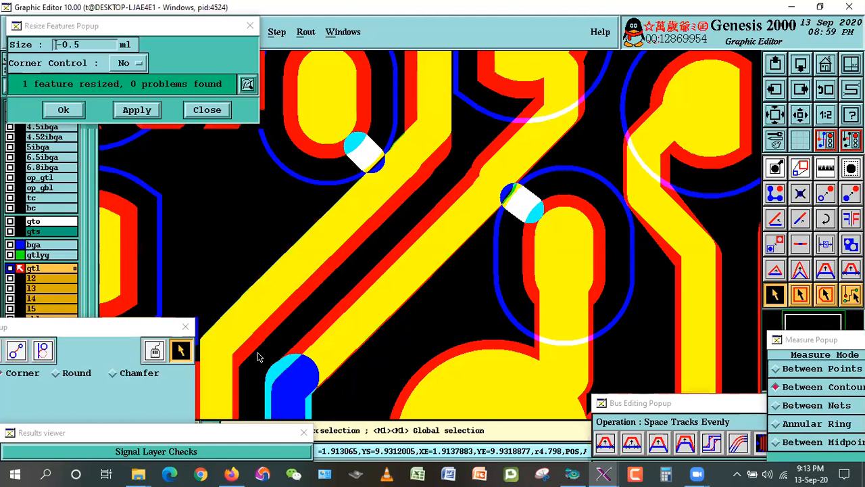
drag(131, 339, 149, 179)
click(112, 336)
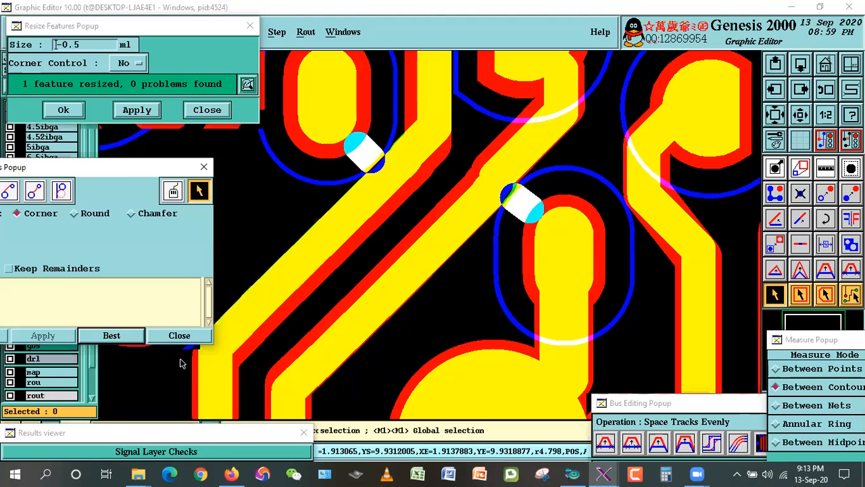
click(581, 102)
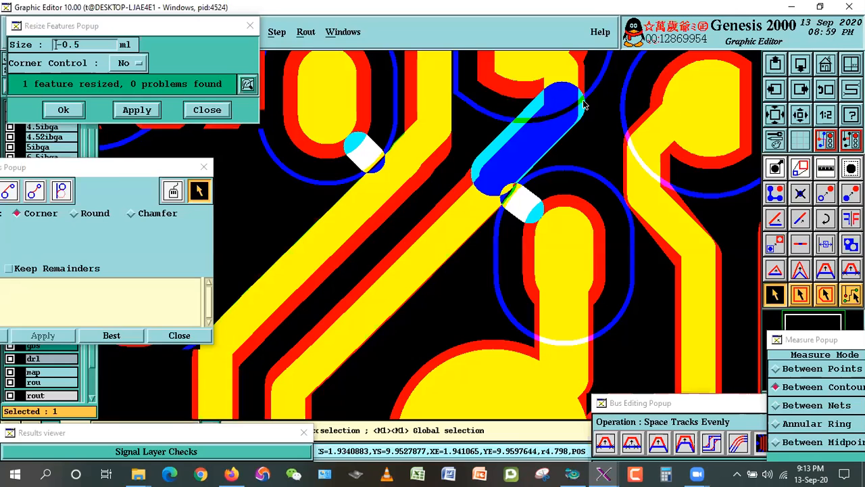
click(100, 337)
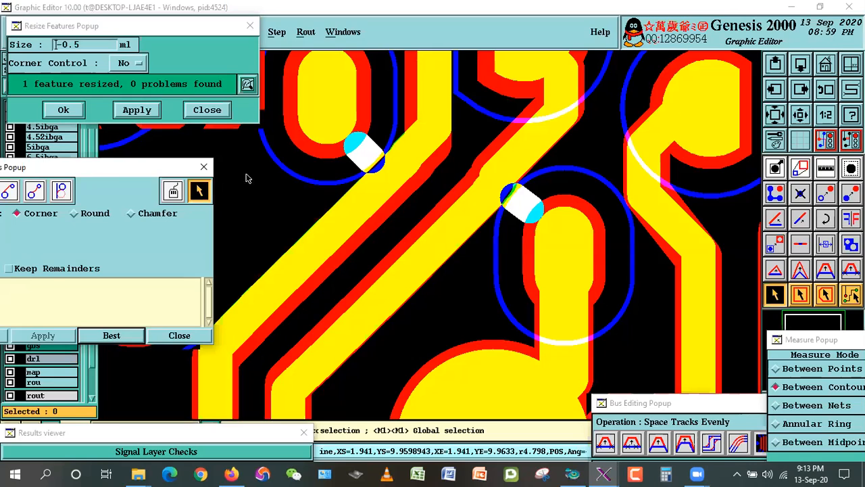
Step: Measure the contour spacing from the other oval pad to the first diagonal track, and between the two diagonal tracks
click(826, 169)
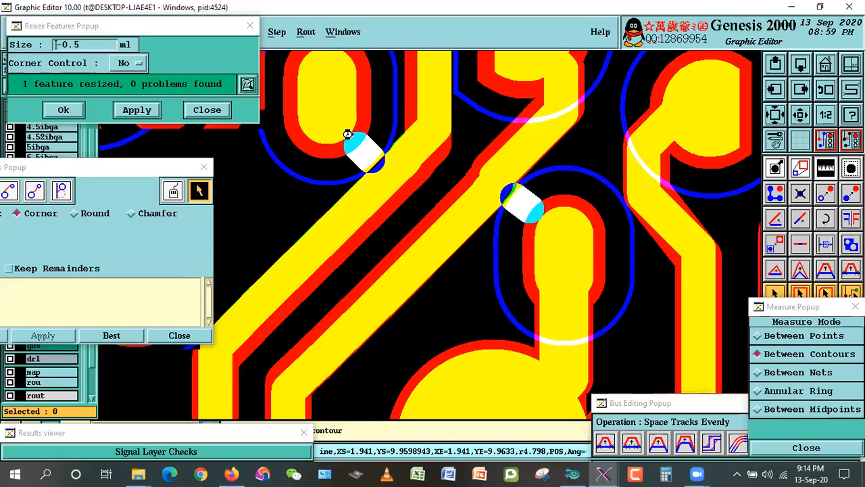
click(348, 135)
click(395, 194)
click(391, 178)
click(388, 254)
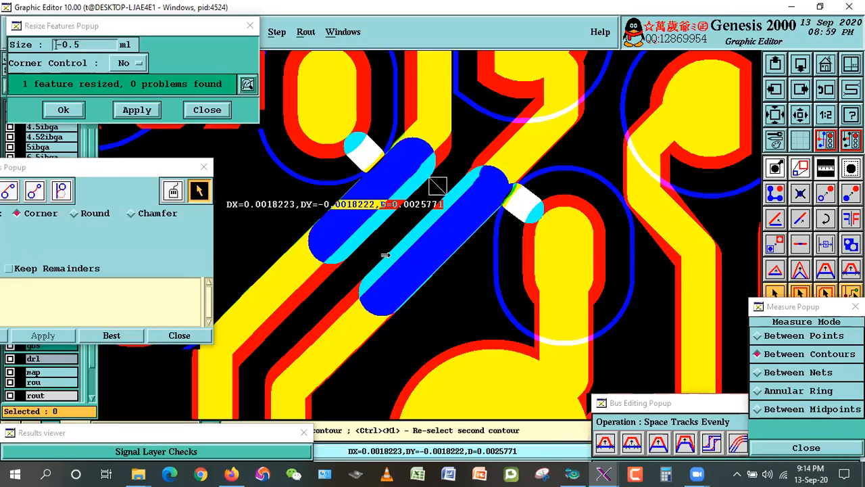
Step: Measure the contour spacing from the second diagonal track to the oval pad beside it
click(476, 203)
click(527, 222)
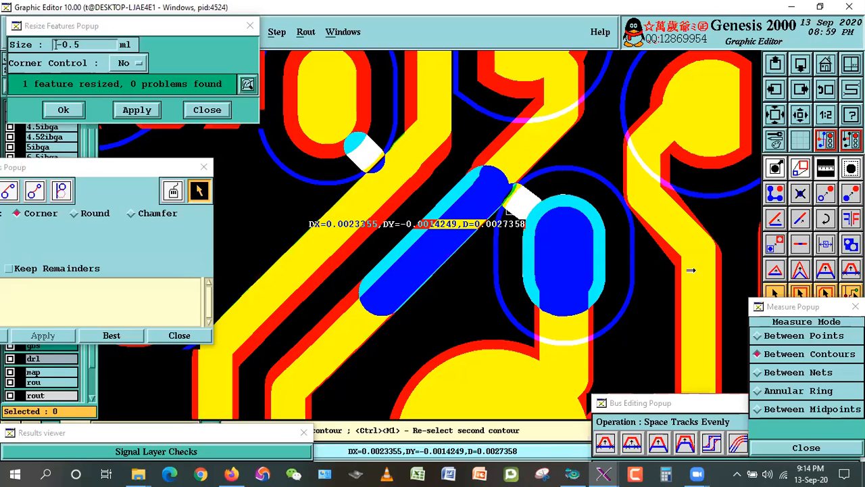
click(775, 293)
Step: Shrink the Connections and Resize Features windows and stack them beside the layer list so it is uncovered
drag(111, 162, 234, 155)
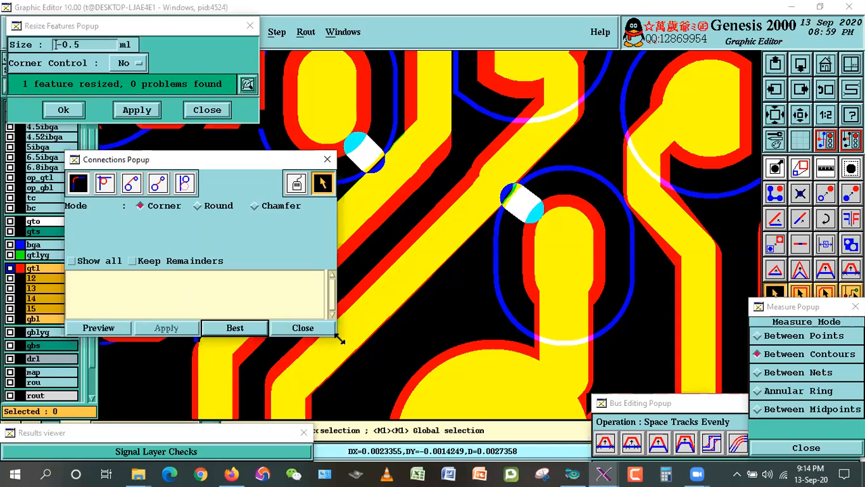
drag(341, 341, 228, 289)
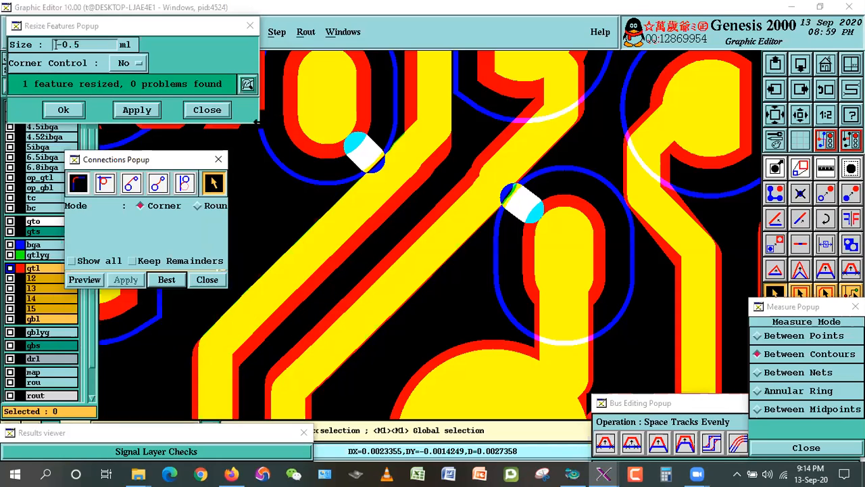
drag(259, 123, 160, 130)
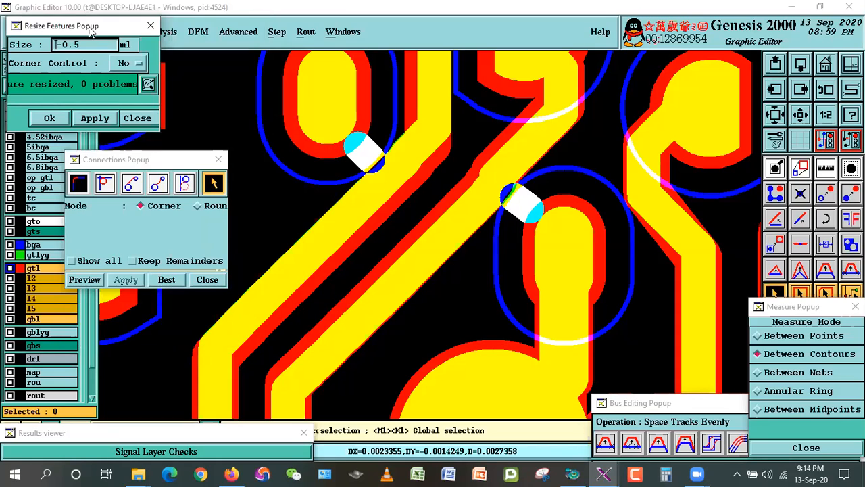
drag(92, 25, 171, 24)
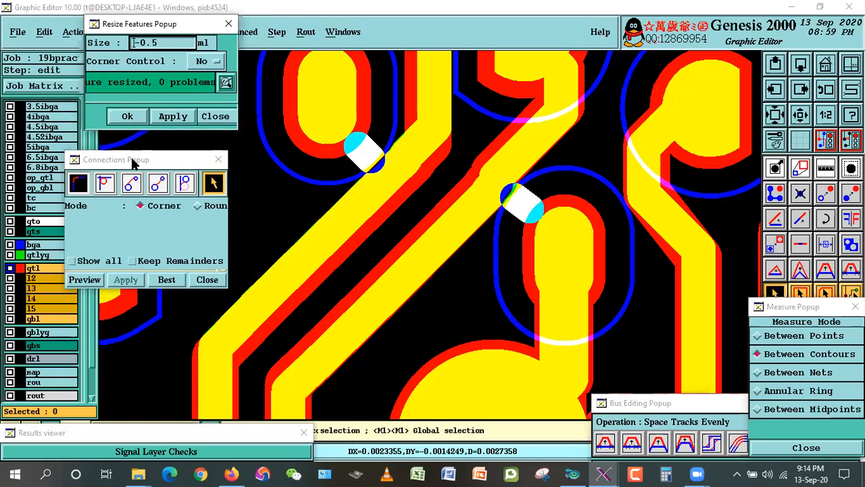
drag(129, 161, 145, 143)
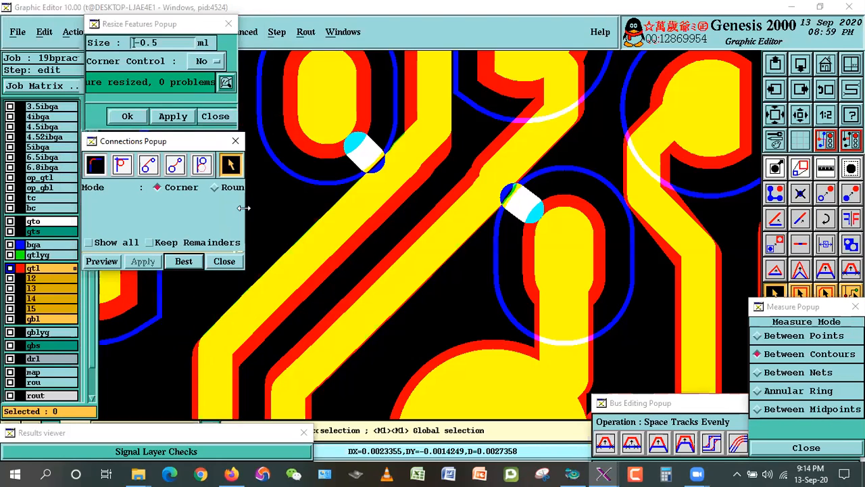
drag(244, 208, 237, 209)
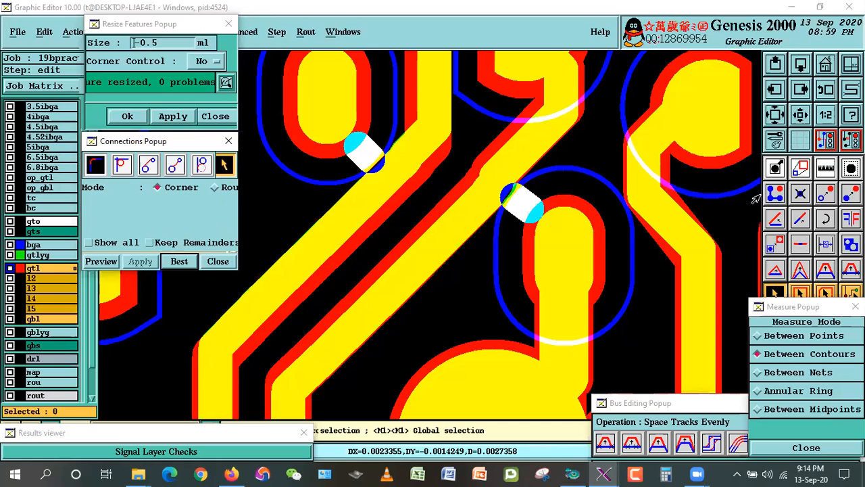
Step: Hide the bga and gtlyg layers and examine the gtl circuitry across the whole board
click(800, 115)
click(801, 114)
click(797, 117)
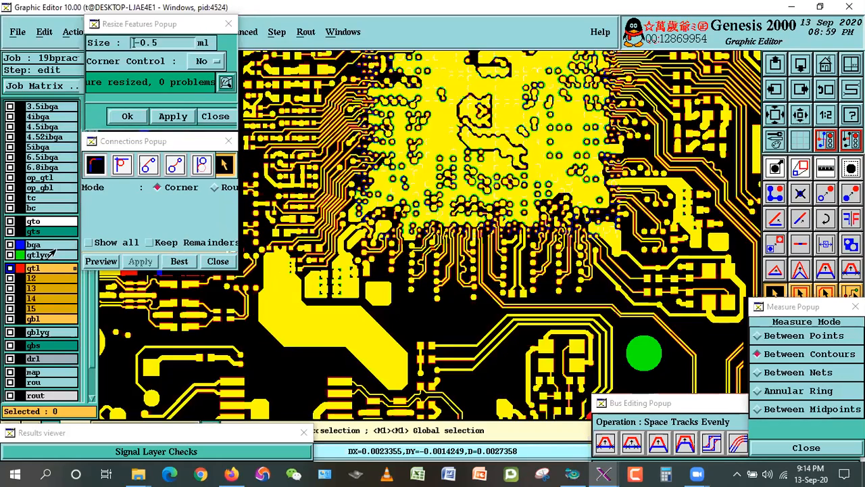
click(62, 243)
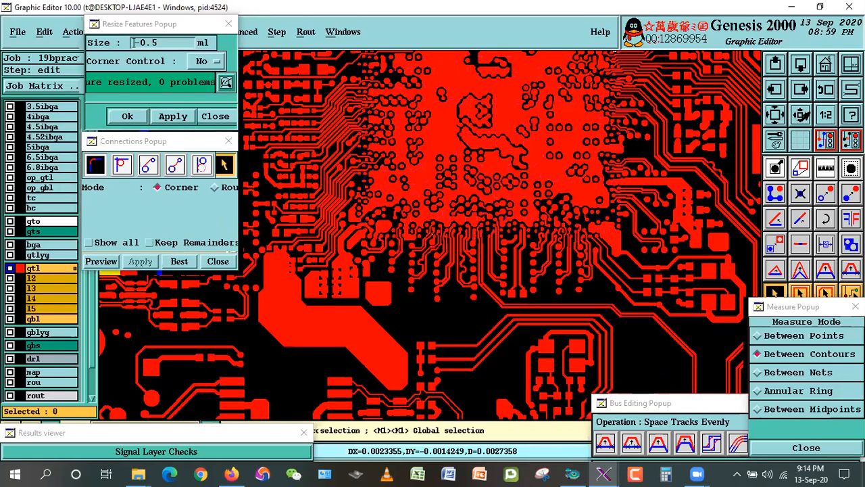
click(800, 115)
scroll(415, 175, down, 1)
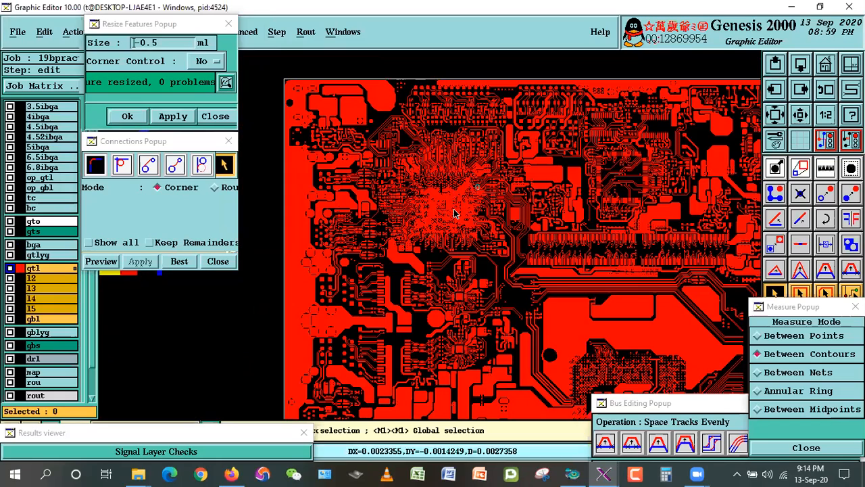
click(460, 206)
click(250, 311)
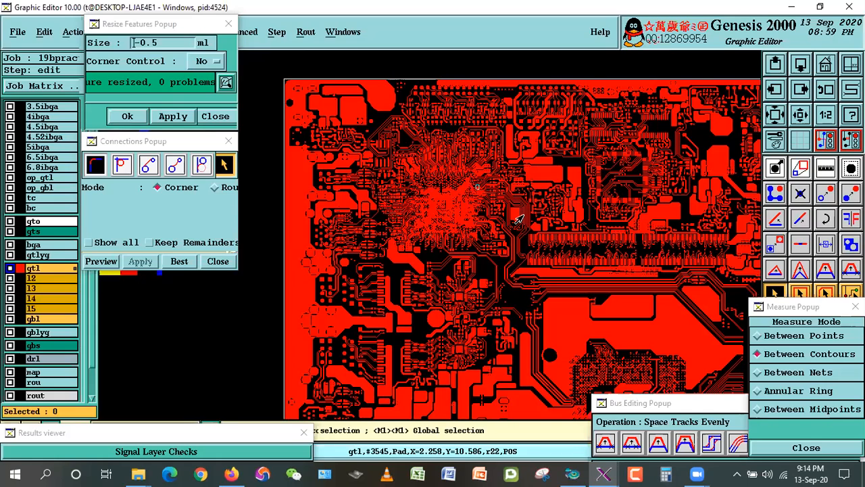
click(823, 67)
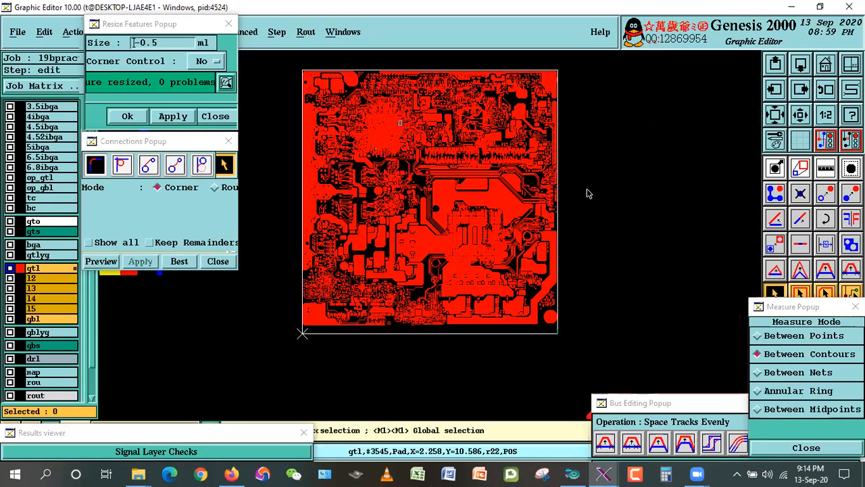
Step: Overlay the gts layer on gtl to examine both BGA areas, and hide gts again
right_click(632, 176)
click(645, 192)
drag(413, 197, 545, 295)
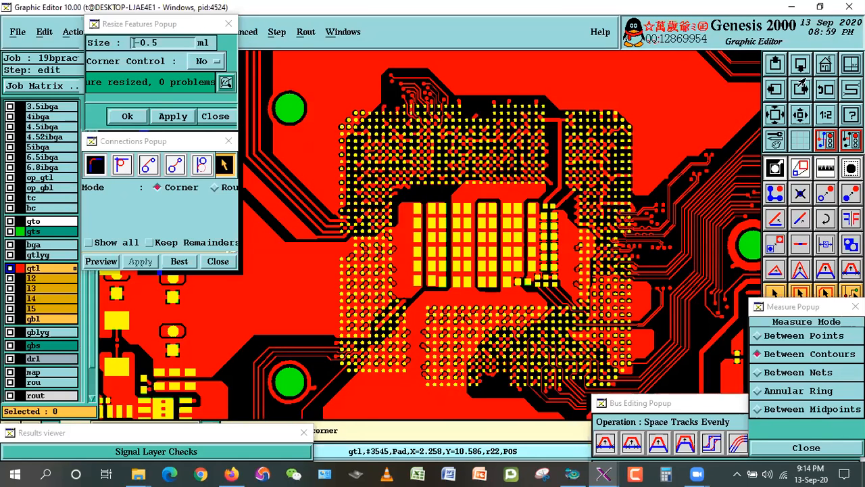
key(Home)
drag(359, 114, 424, 166)
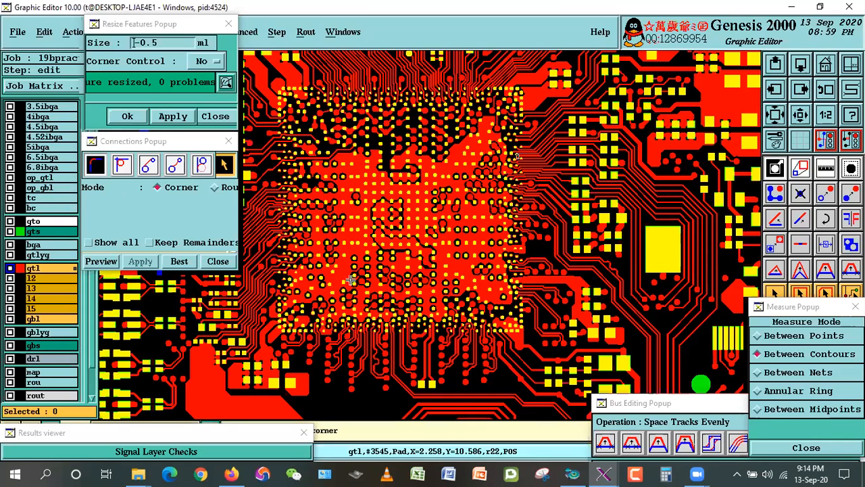
click(31, 231)
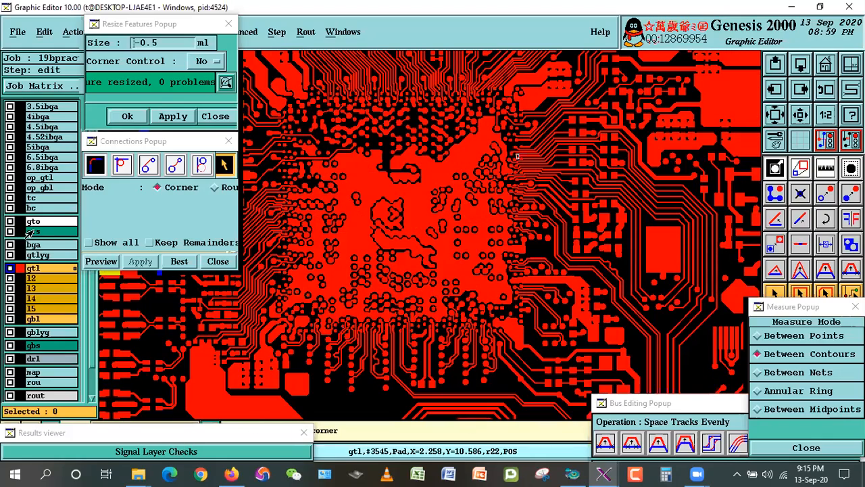
Step: Bring the Results viewer forward and examine the spacing histogram of the Circuit to circuit category
click(42, 251)
click(46, 247)
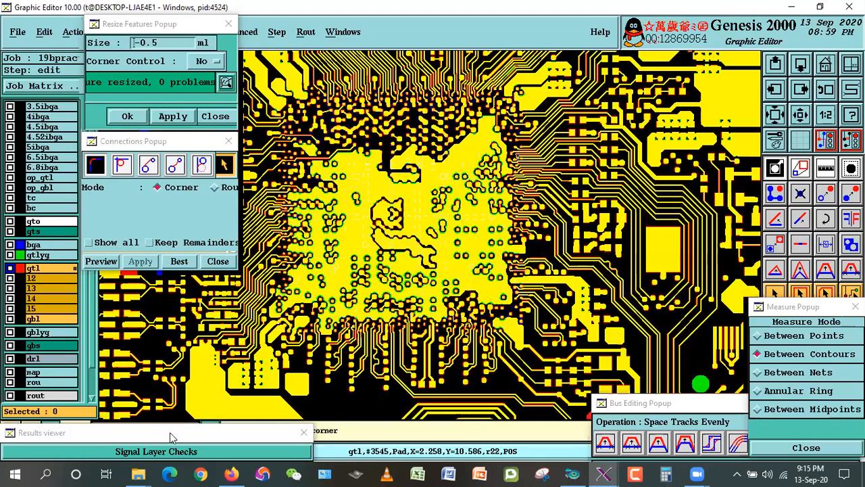
drag(170, 434, 253, 171)
click(38, 250)
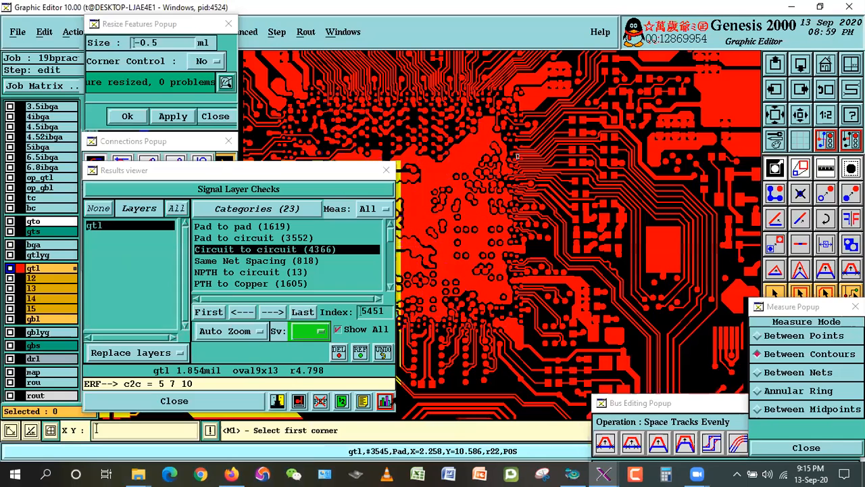
click(384, 401)
drag(736, 112, 708, 116)
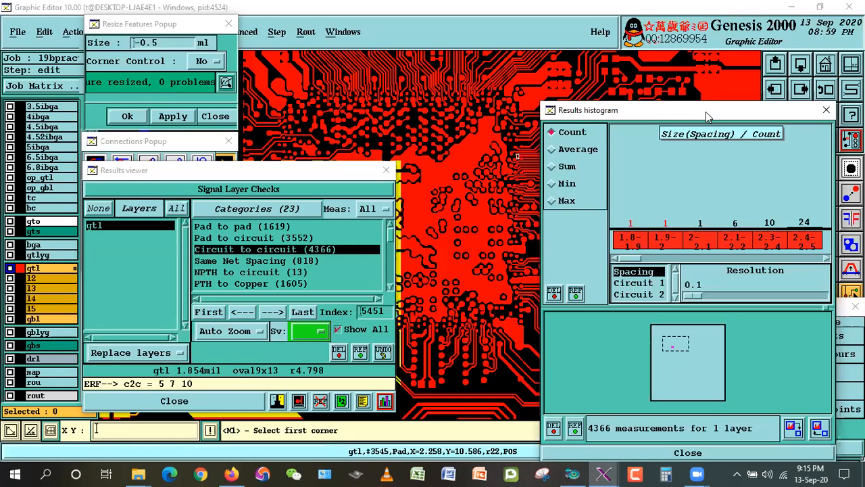
click(685, 240)
click(730, 240)
drag(733, 110, 831, 361)
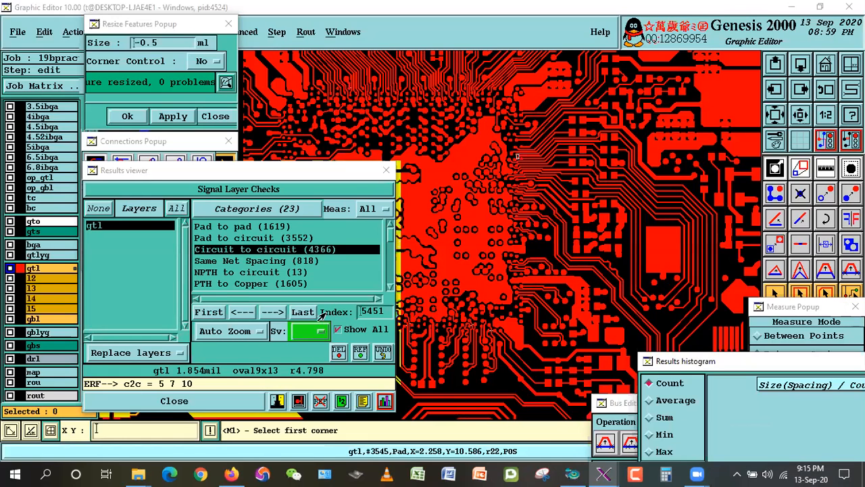
Step: Go to the first Circuit to circuit result and redisplay the gtlyg and bga layers around the marked spacings
click(215, 310)
drag(262, 174, 127, 383)
click(41, 254)
click(44, 246)
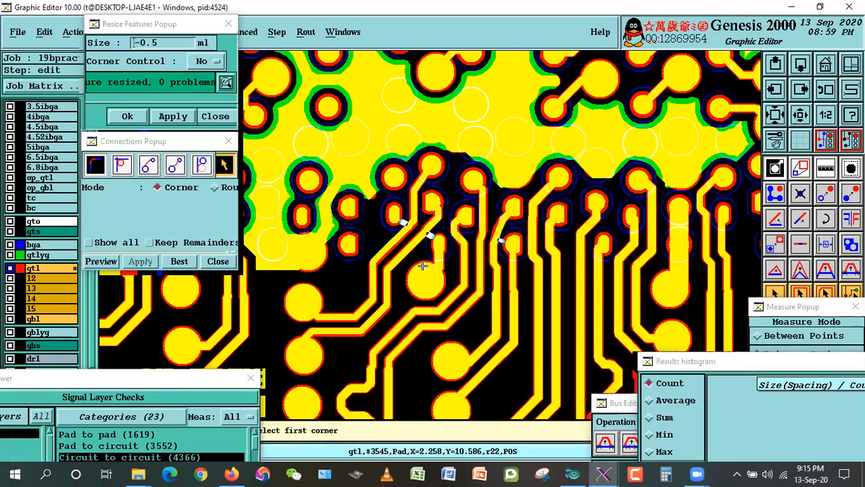
click(346, 181)
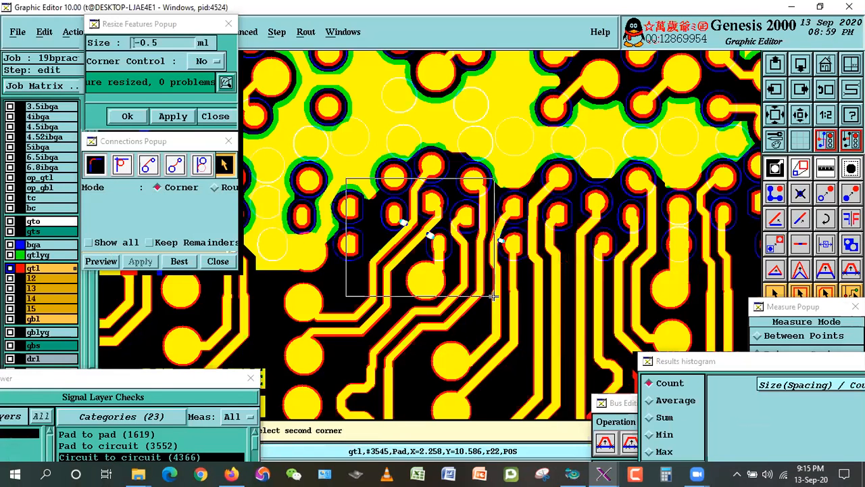
click(493, 296)
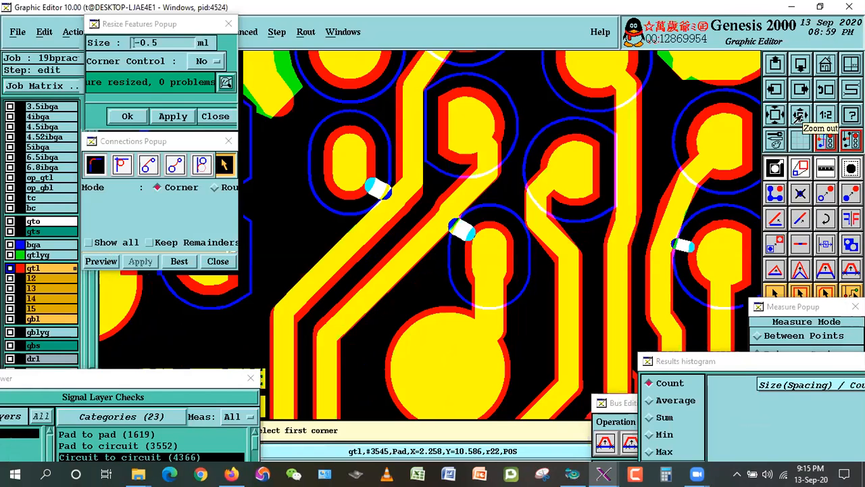
Step: Measure the contour spacing between the marked oval pad and the first diagonal track
click(825, 168)
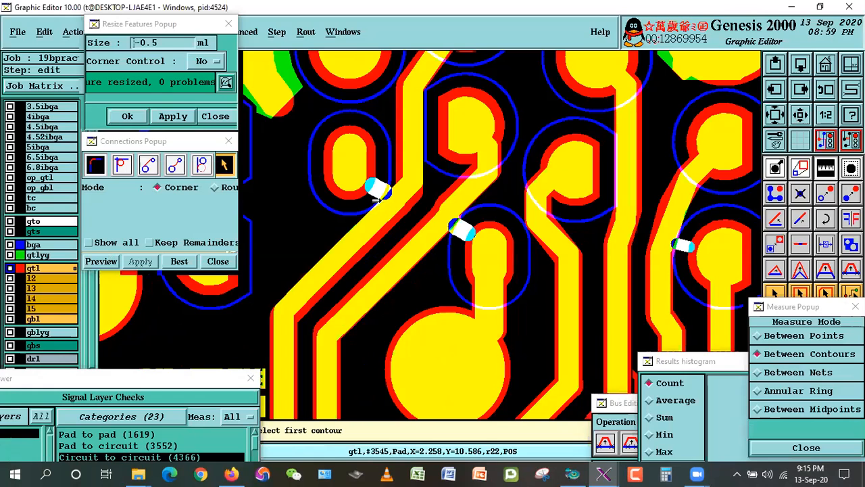
click(366, 188)
click(377, 202)
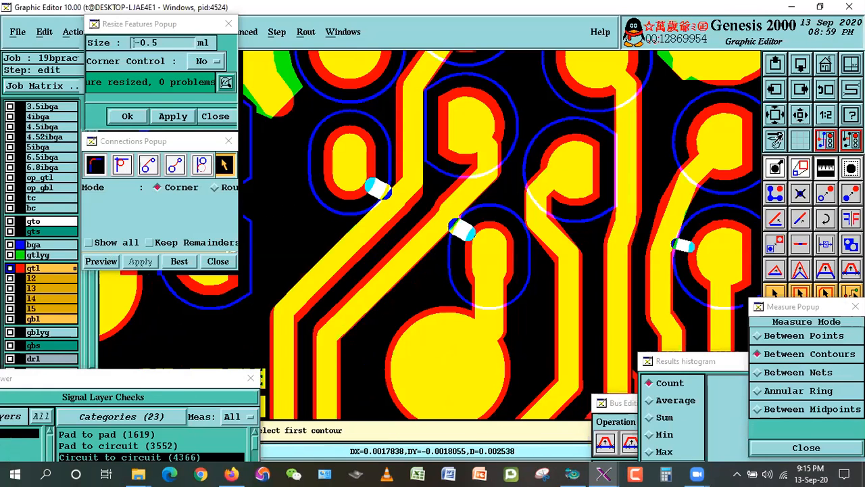
Step: Measure the contour spacing from the marked round pad with the clipped side to the slanted track segment beside it
click(793, 119)
right_click(584, 201)
click(620, 225)
click(452, 170)
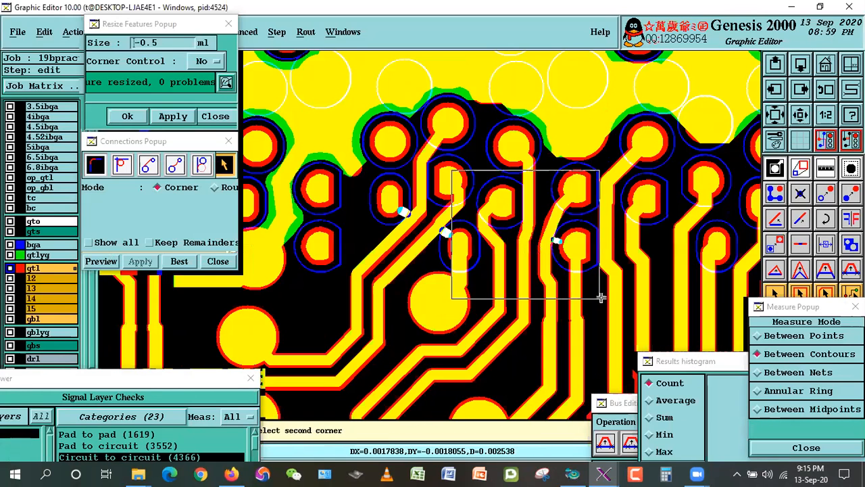
click(557, 299)
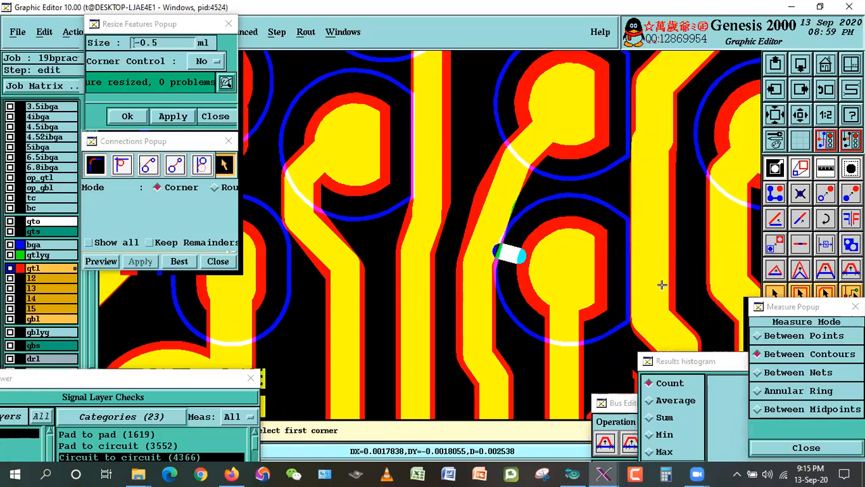
drag(798, 307, 805, 363)
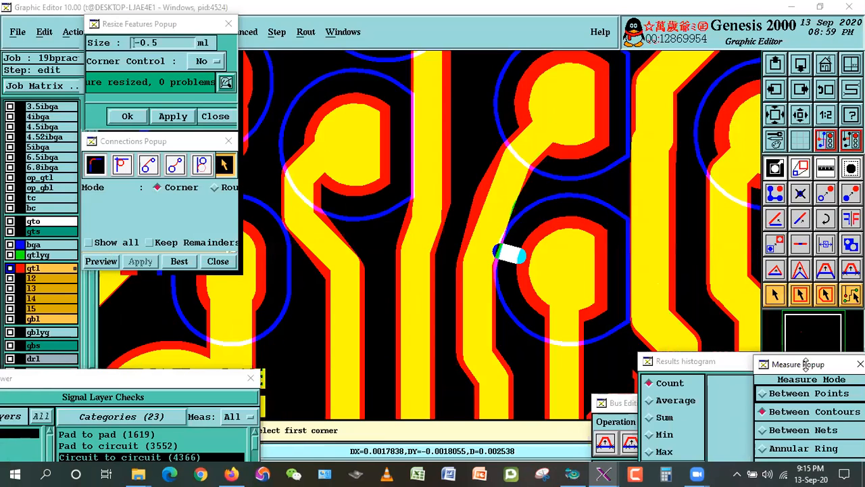
click(767, 301)
click(48, 255)
double_click(549, 242)
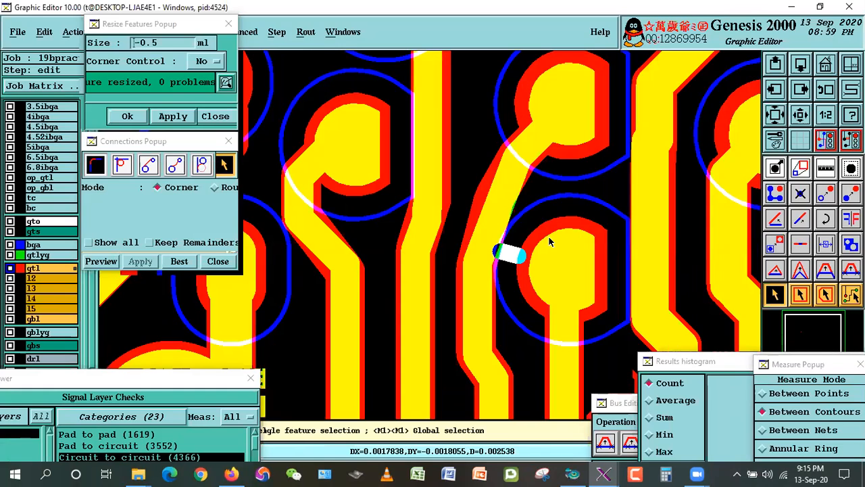
click(819, 172)
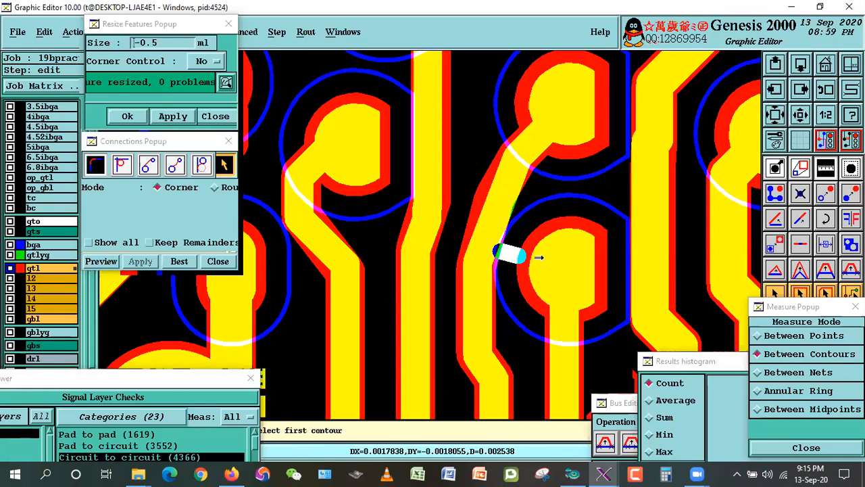
click(500, 259)
click(501, 236)
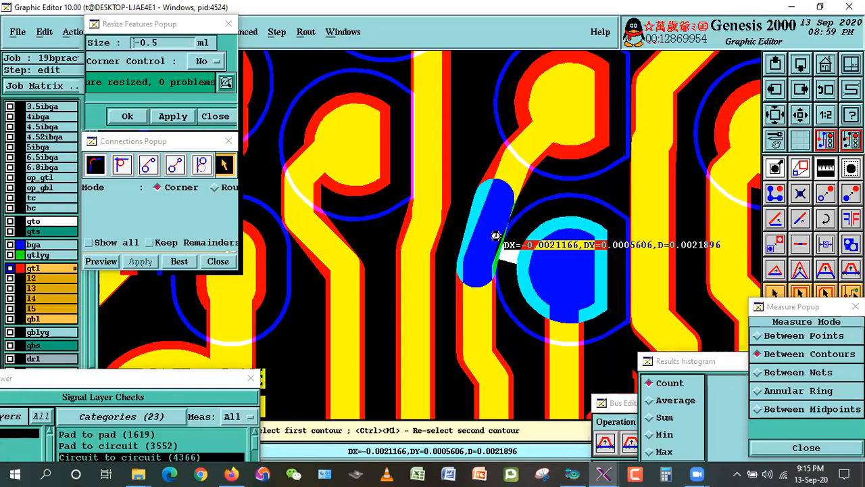
Step: Select the clipped round pad together with its matching pads on the gtl layer and on the gtlyg layer for comparison
click(775, 295)
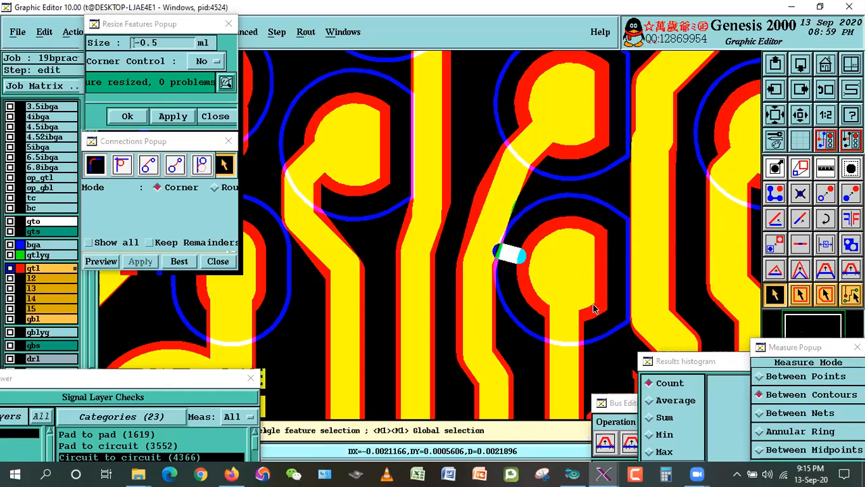
click(594, 261)
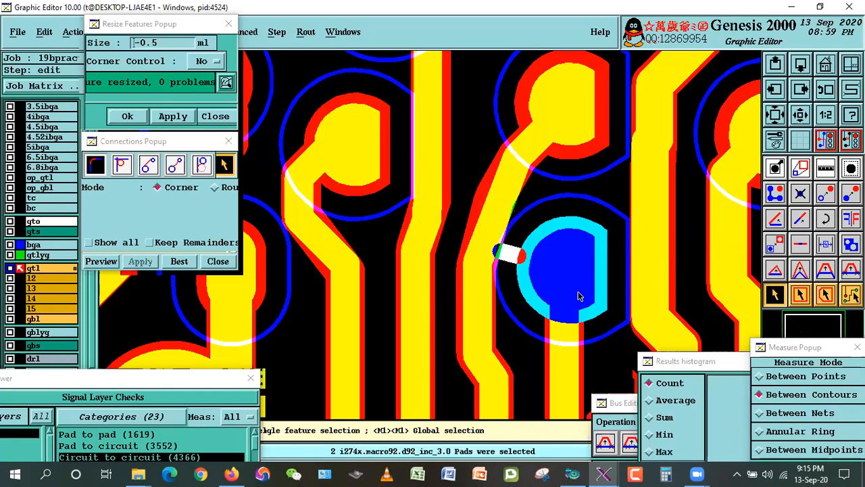
click(387, 143)
key(ctrl+c)
click(12, 256)
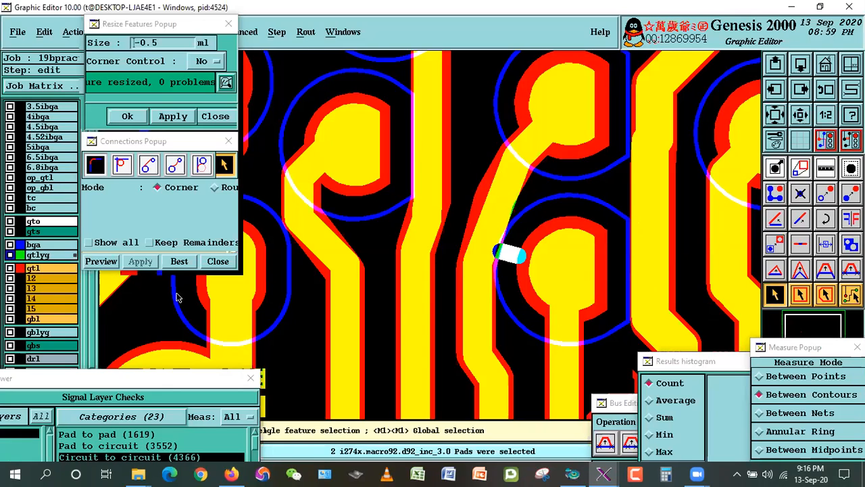
click(576, 256)
double_click(586, 264)
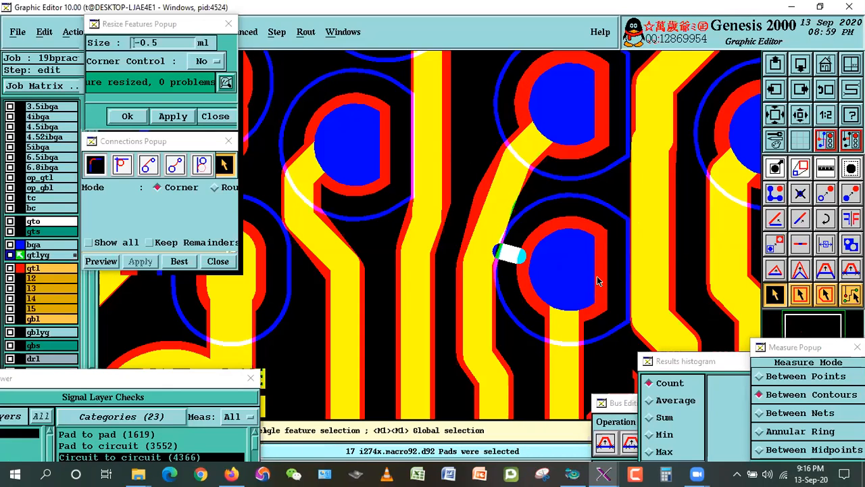
key(ctrl+c)
Step: Examine the marked clipped round pad's symbol and matching pads on gtl and on gtlyg again
click(11, 268)
double_click(575, 257)
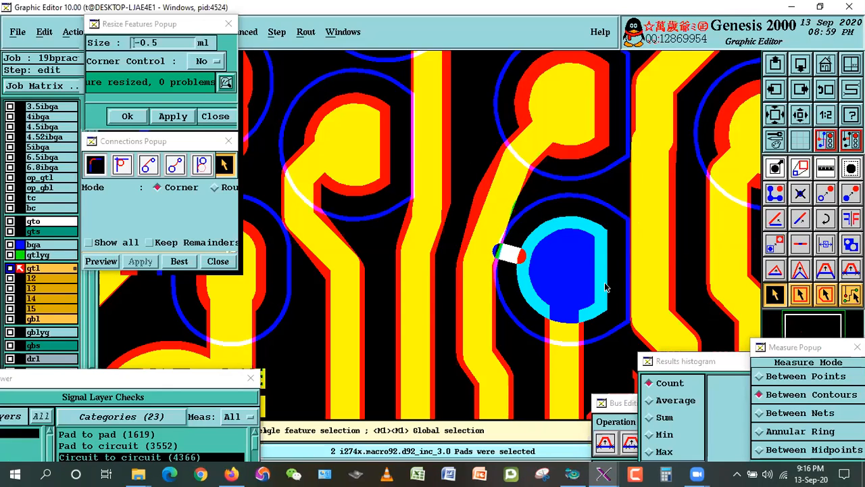
key(ctrl+c)
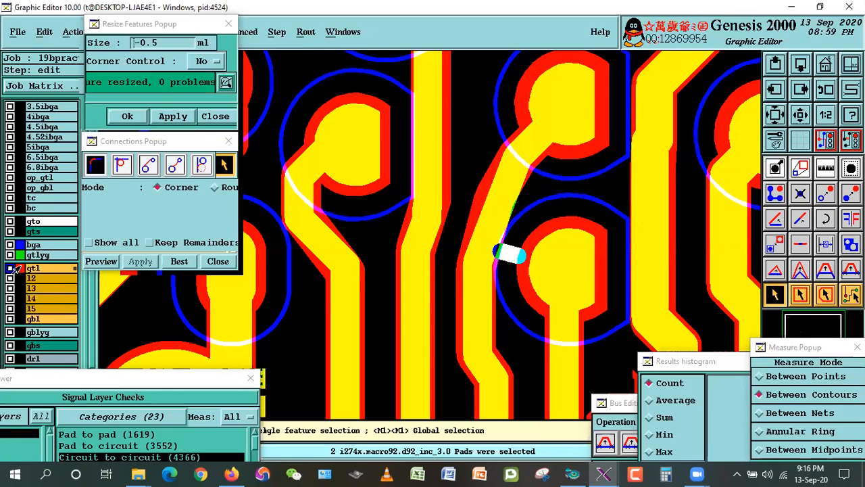
click(11, 255)
click(580, 267)
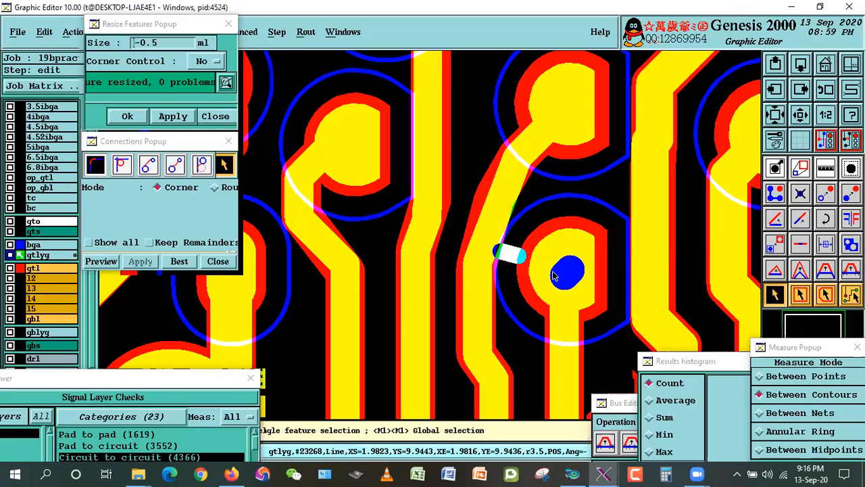
key(ctrl+b)
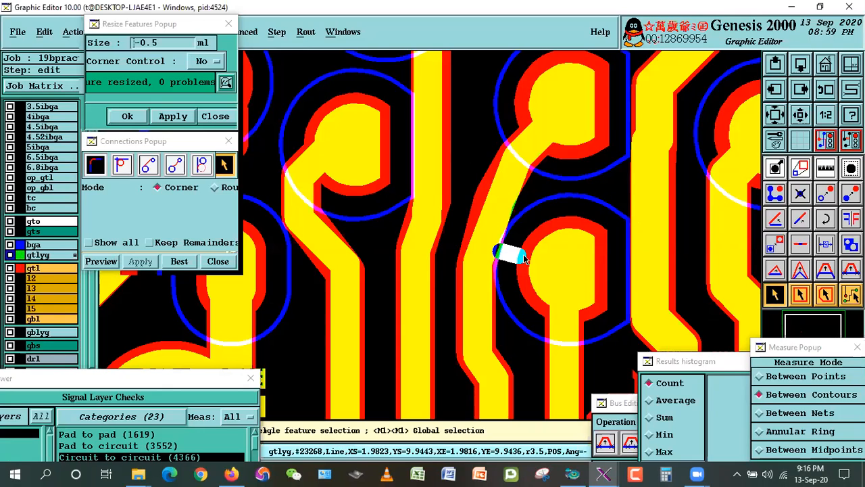
double_click(583, 265)
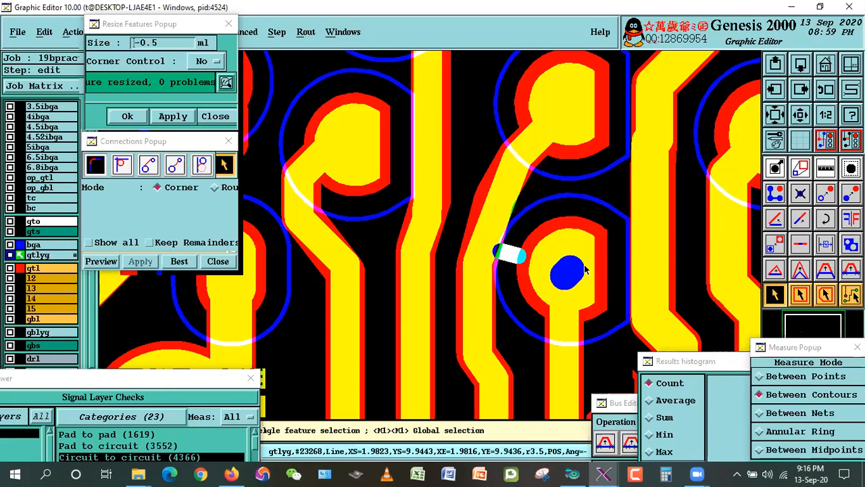
click(584, 241)
double_click(577, 239)
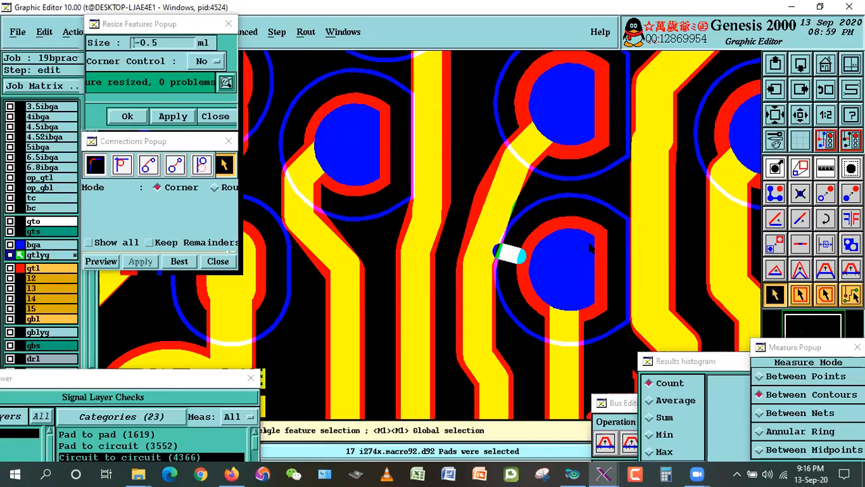
Step: Compare the symbol of the marked clipped pad with that of the neighbouring clipped pad above the diagonal track on gtl
click(360, 240)
click(11, 267)
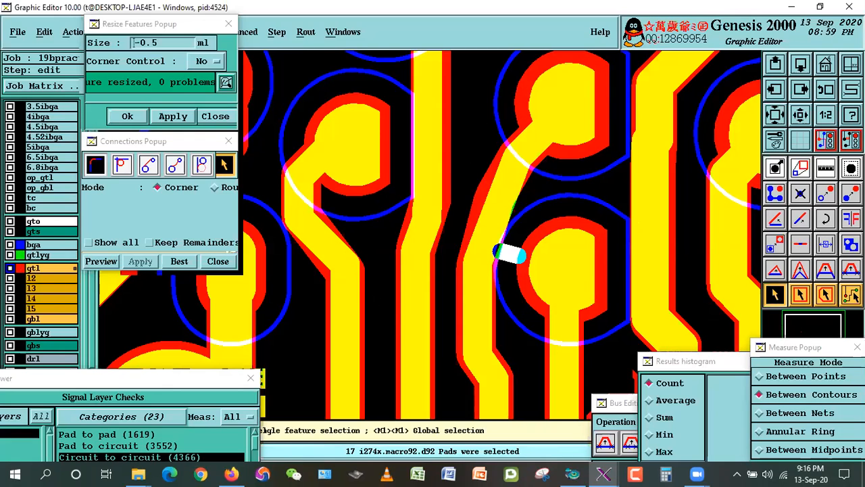
click(589, 262)
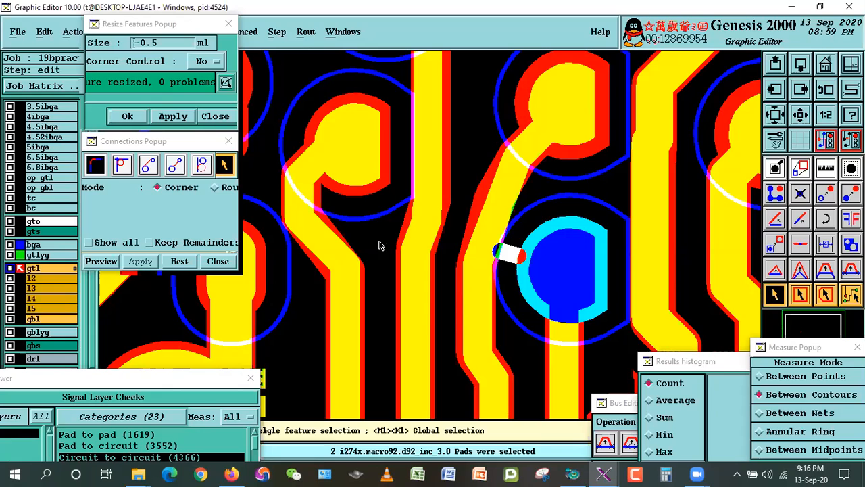
click(372, 141)
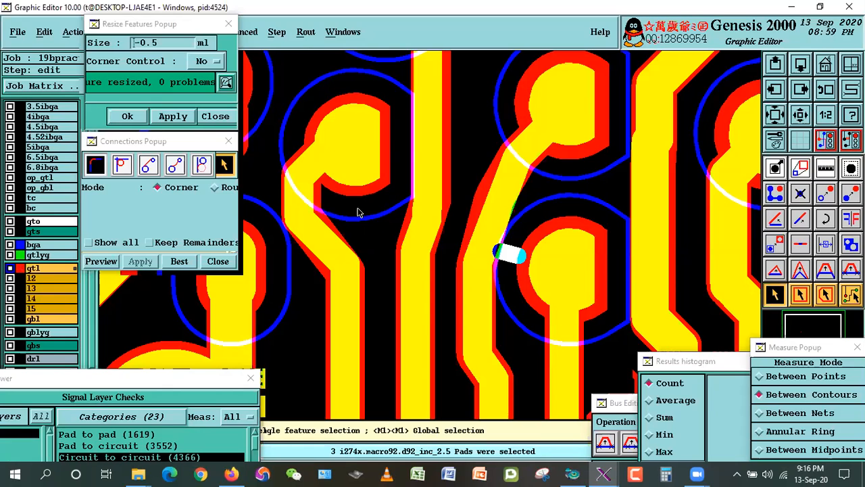
click(372, 141)
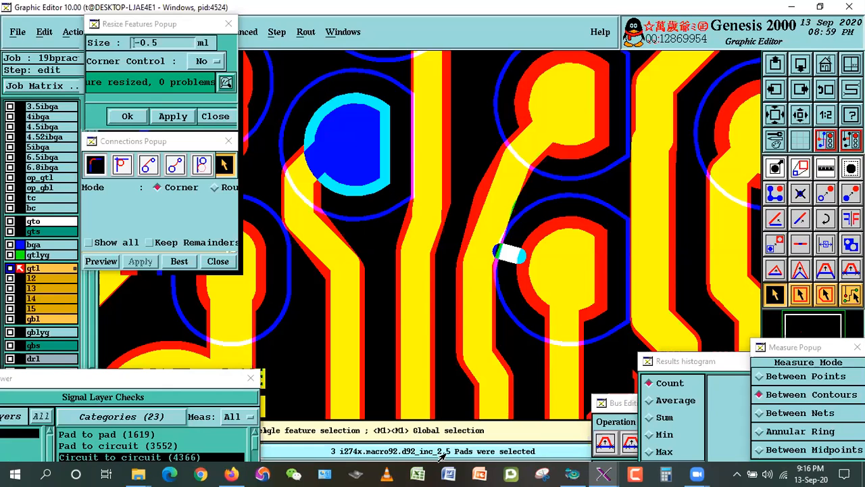
Step: Resize only the marked clipped round pad on gtl by -0.5 ml
key(Escape)
click(588, 270)
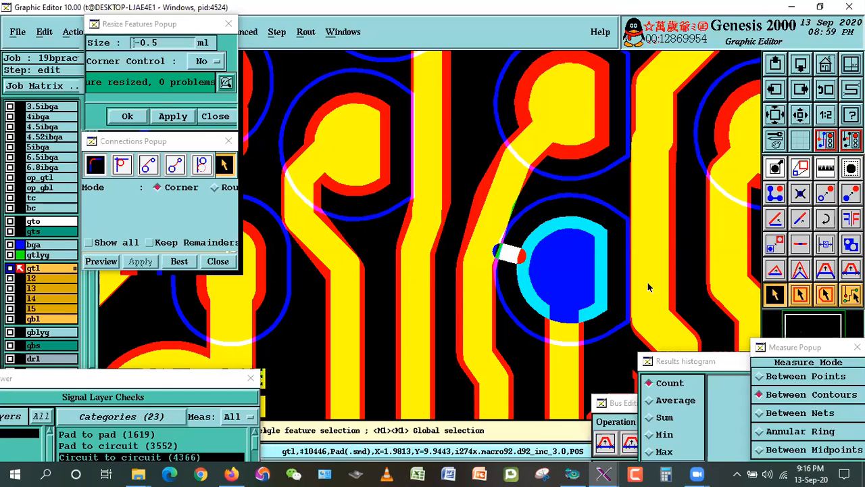
click(173, 117)
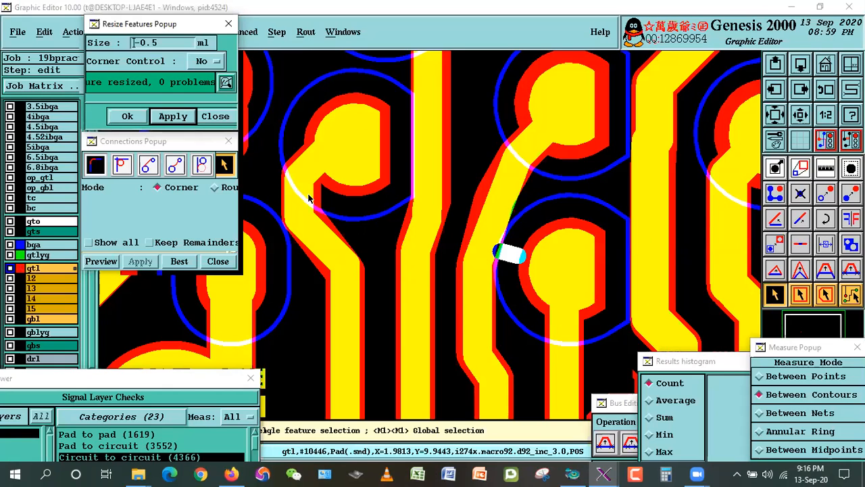
Step: Measure the contour spacing between the slanted track segment and the resized pad beside it
click(825, 168)
click(489, 236)
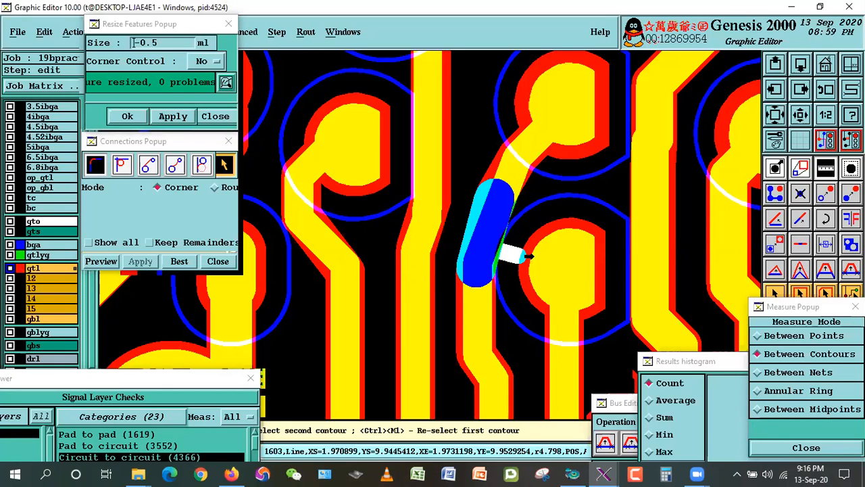
click(520, 251)
click(508, 273)
drag(798, 307, 806, 367)
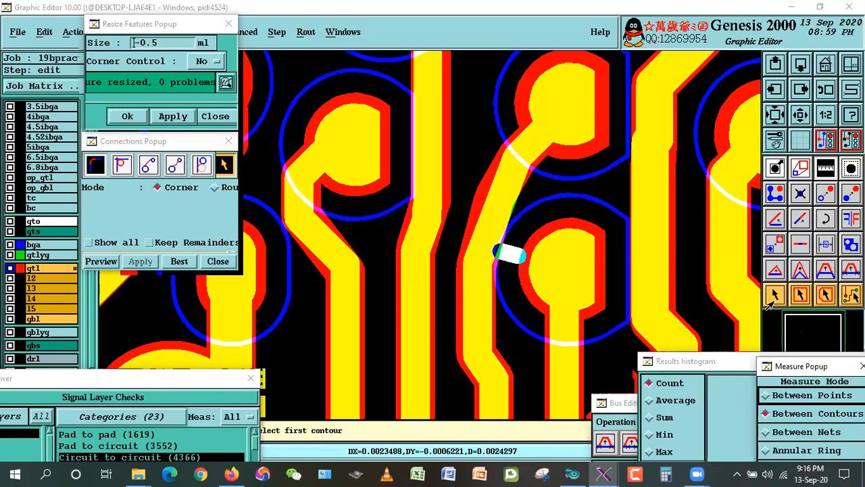
Step: Measure the contour spacings from the middle track to the slanted segment and to the clipped pad on its other side
click(427, 235)
click(485, 273)
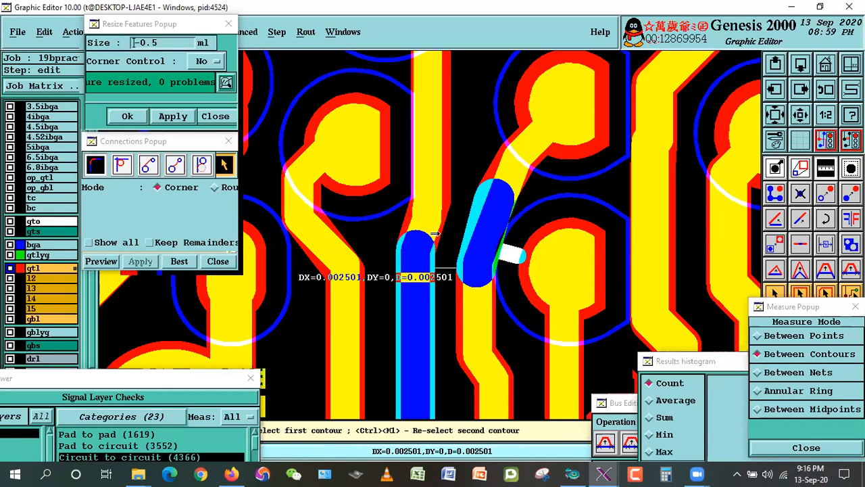
click(347, 145)
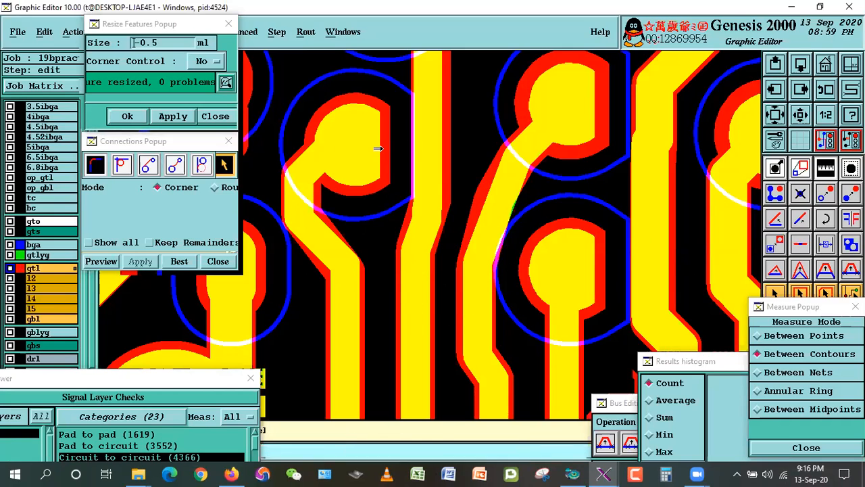
click(438, 185)
right_click(433, 185)
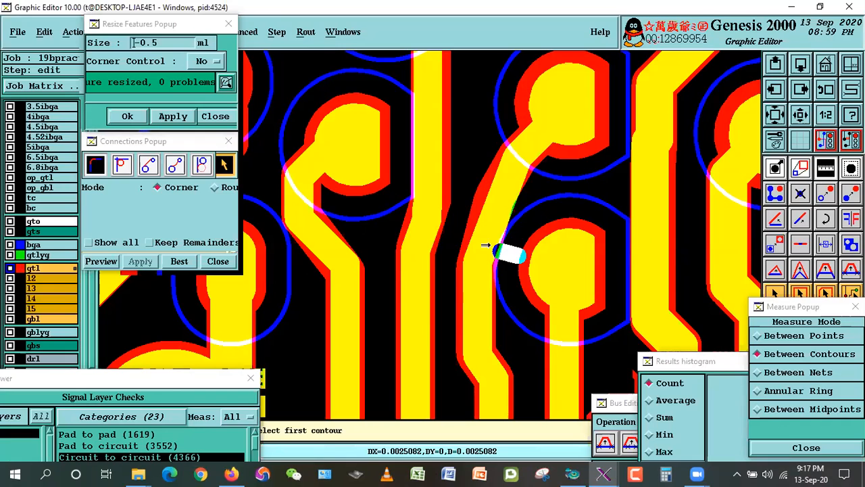
Step: Measure the contour spacings from the middle track's vertical segments to the neighbouring track's slanted and vertical segments
click(446, 178)
click(465, 265)
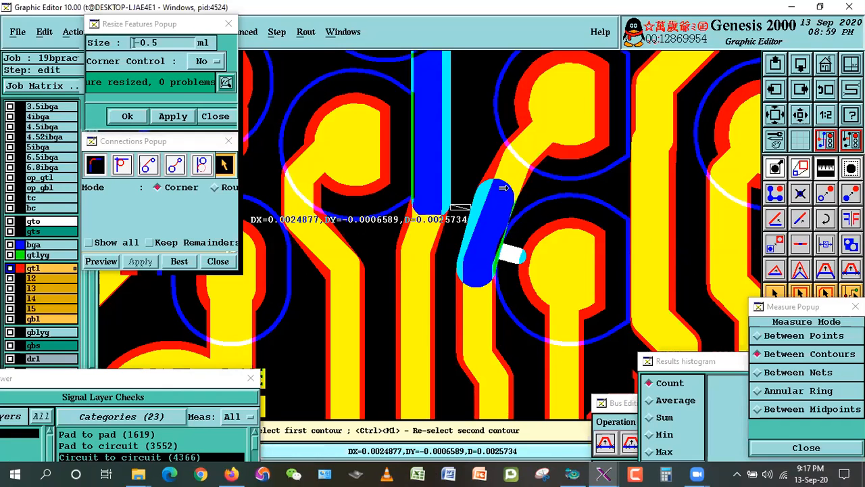
click(505, 169)
click(446, 168)
right_click(500, 228)
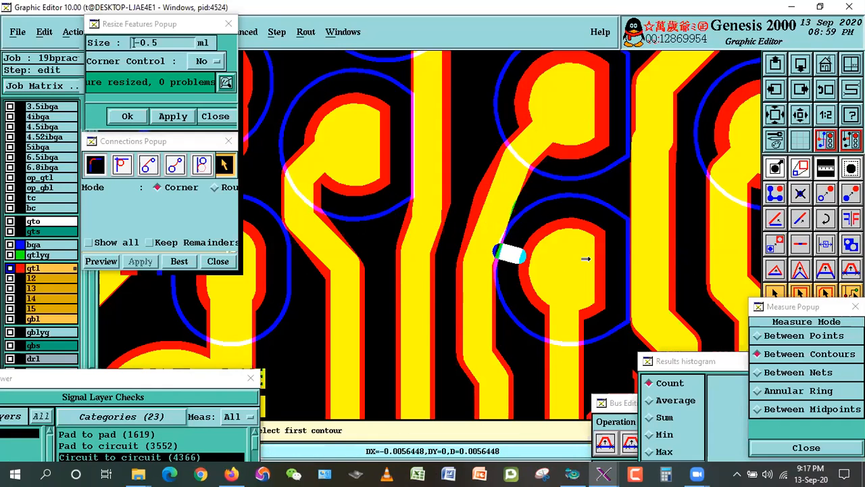
click(417, 307)
click(475, 306)
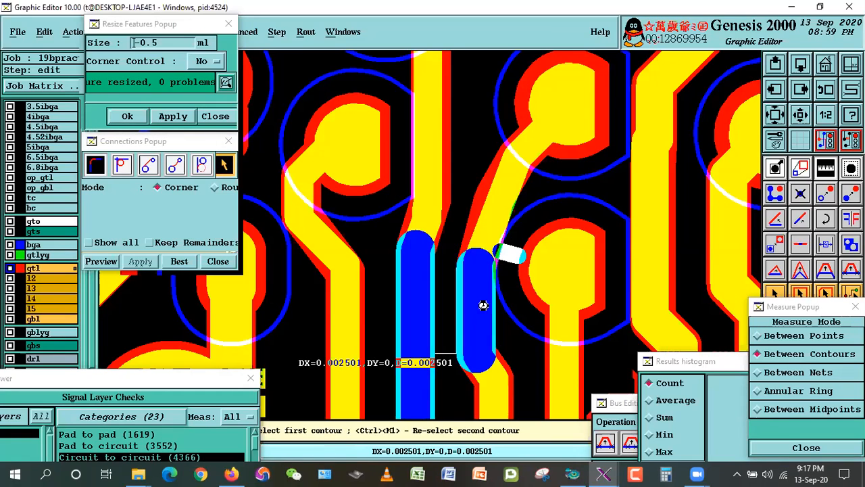
right_click(477, 306)
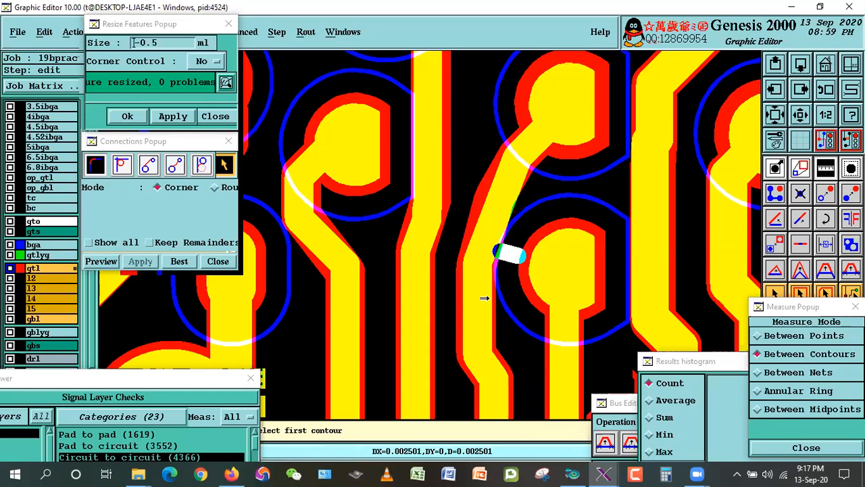
Step: Measure the contour spacing between the upper clipped pad and the short slanted segment of the middle track
click(375, 186)
click(400, 220)
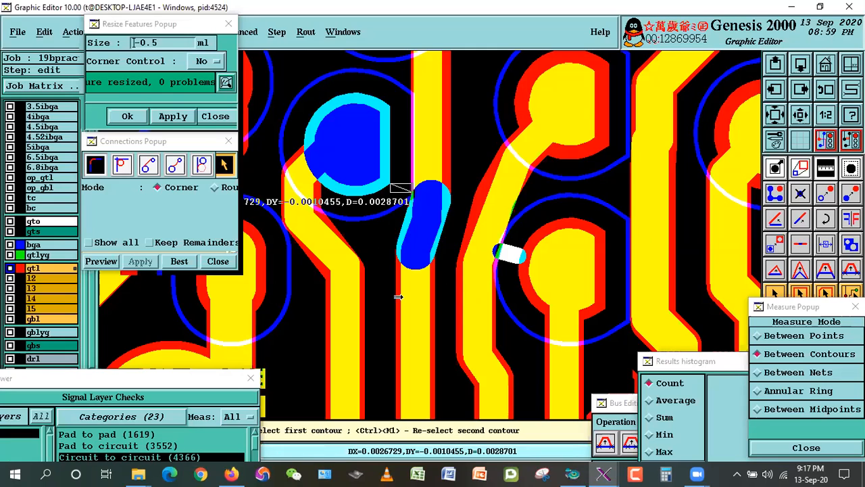
right_click(402, 298)
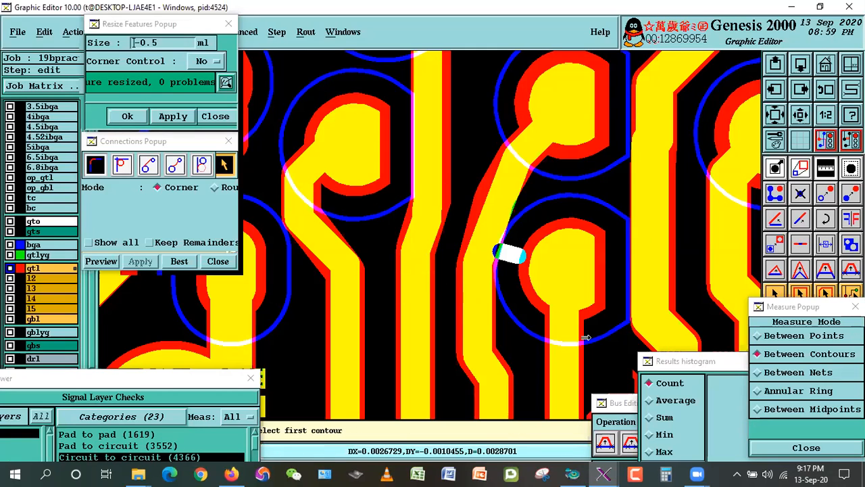
drag(797, 306, 812, 344)
Step: Remove the short link above the slanted segment beside the marked pad and shift that segment's upper end slightly toward the pad side
click(772, 297)
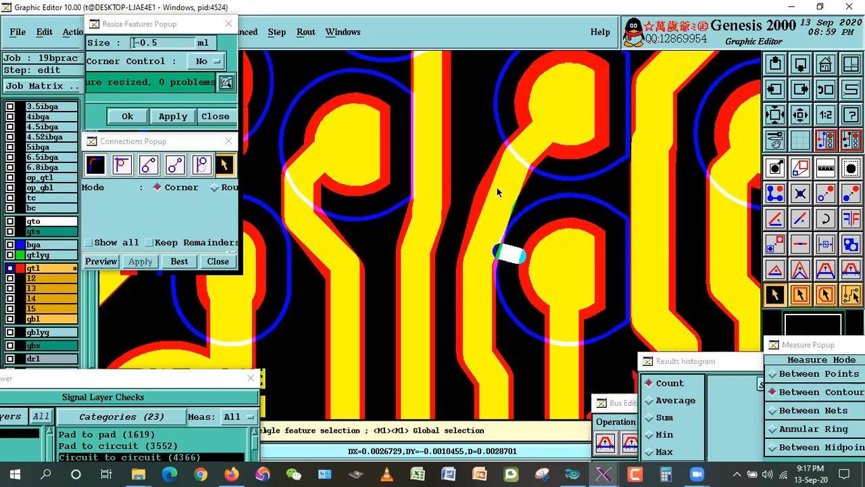
click(531, 201)
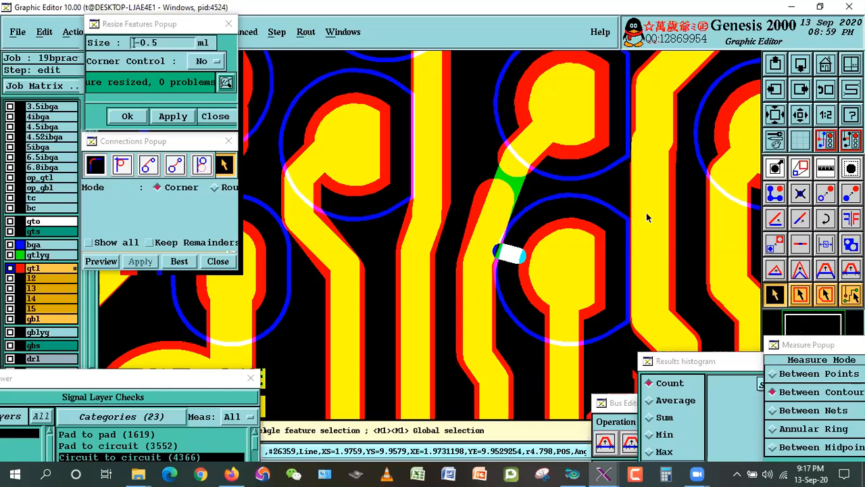
click(776, 217)
click(501, 193)
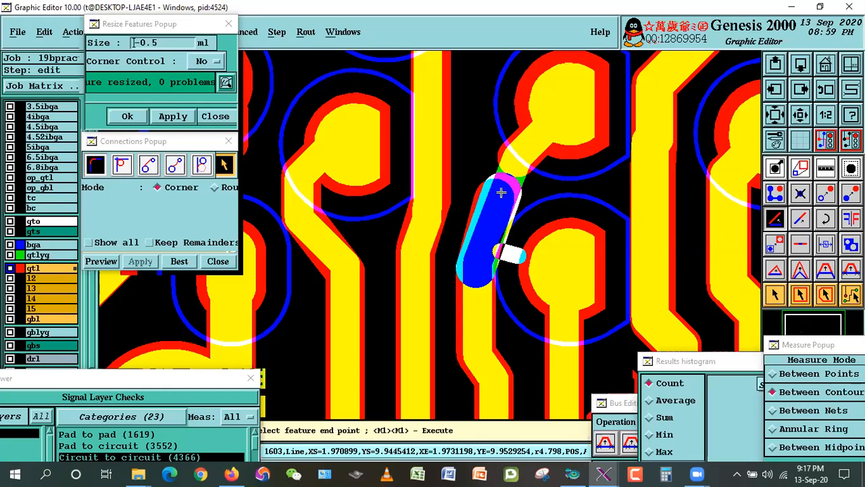
click(501, 193)
click(498, 189)
Step: Join the slanted segment to the diagonal track from the upper pad with the best corner connection
click(775, 295)
click(512, 177)
click(522, 175)
click(503, 237)
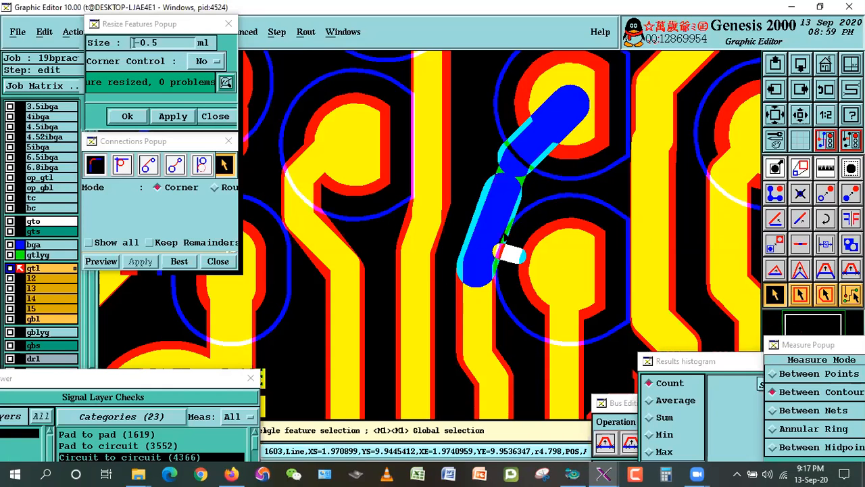
click(179, 261)
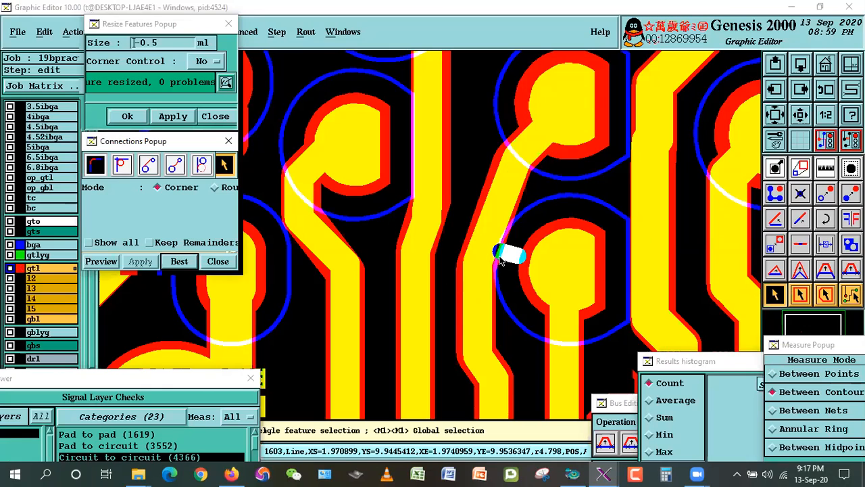
Step: Measure the contour spacing from the marked pad to the reconnected slanted track segment
click(825, 169)
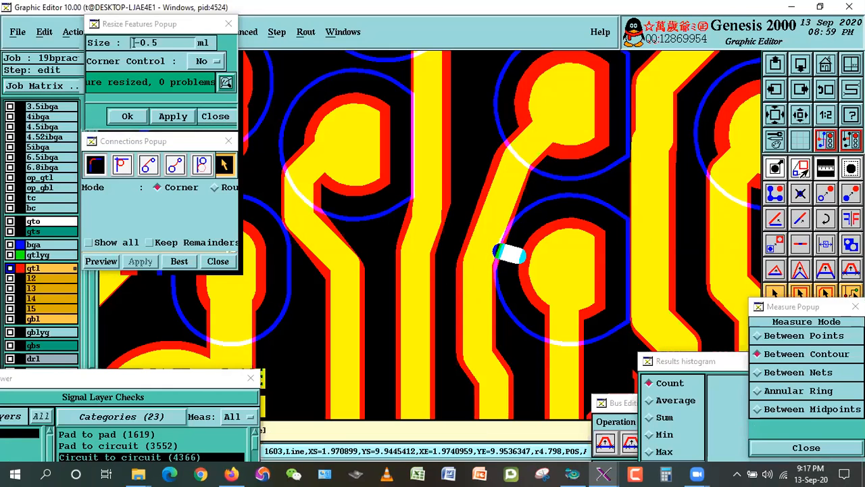
click(435, 229)
click(477, 242)
click(522, 254)
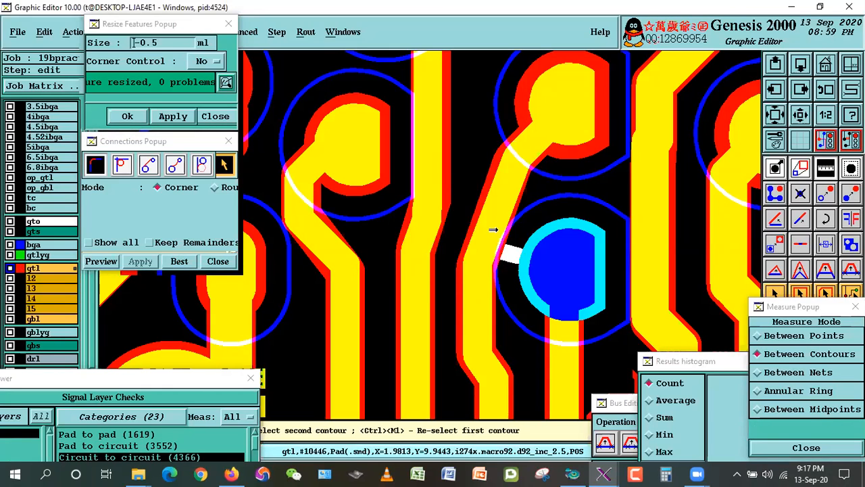
click(461, 265)
right_click(551, 251)
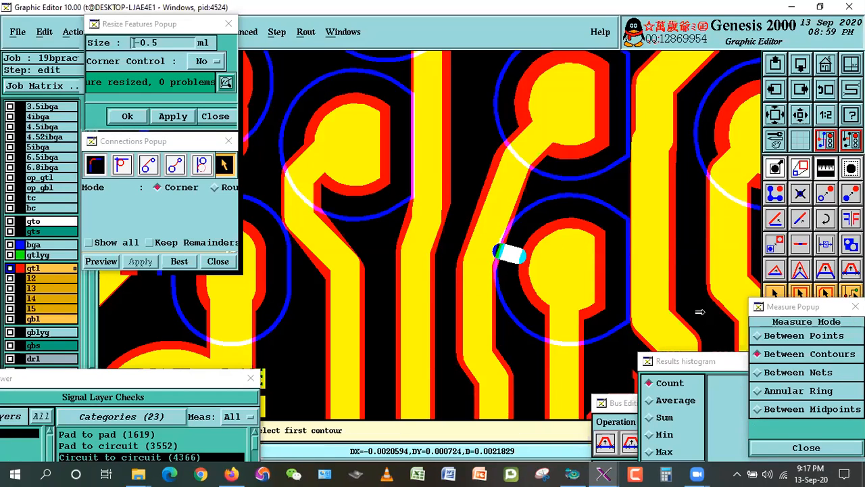
Step: Space the slanted segment from the middle track with Space Tracks Evenly, first line stagnant and 2.501 ml trace-to-trace space
drag(701, 365, 737, 450)
drag(697, 400, 678, 231)
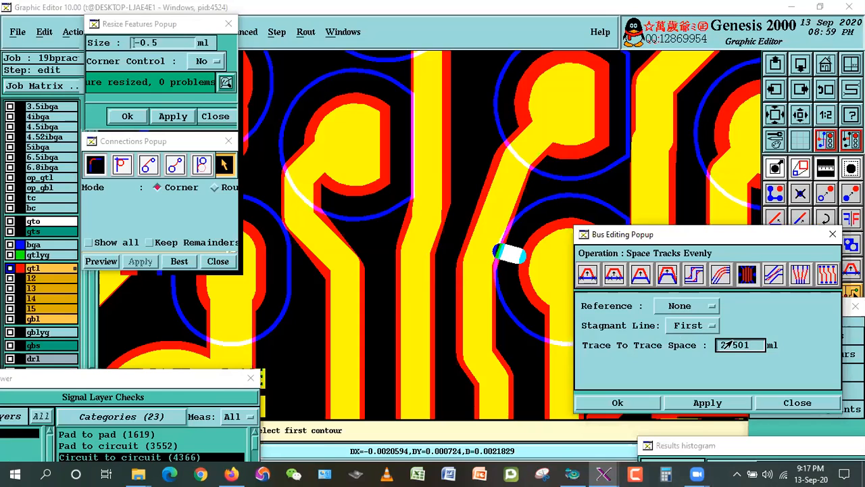
click(743, 277)
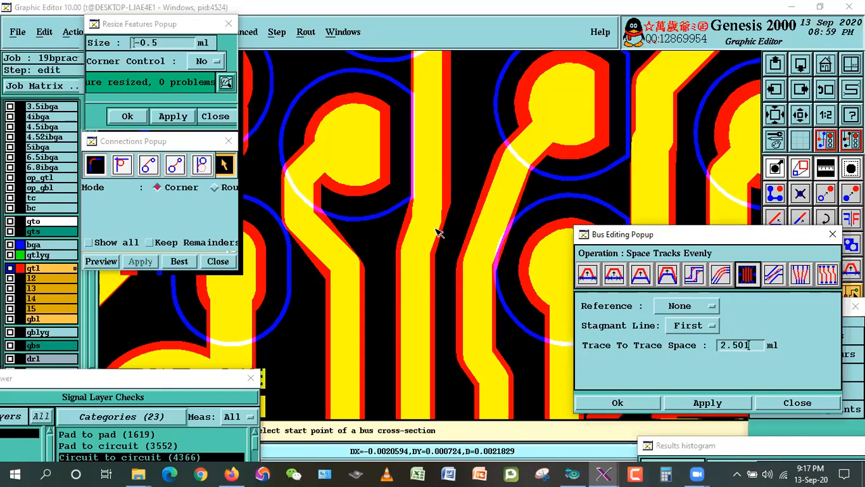
click(438, 233)
click(475, 233)
drag(703, 236, 698, 371)
Step: Measure the contour spacings from the respaced slanted segment to the marked pad and to the middle track's slanted segment
click(826, 175)
click(498, 220)
click(530, 242)
click(432, 229)
click(481, 228)
Step: Measure the contour spacings from the middle track's upper segment to the slanted segment and from the lower vertical segment to the marked pad
click(436, 151)
click(482, 217)
click(524, 199)
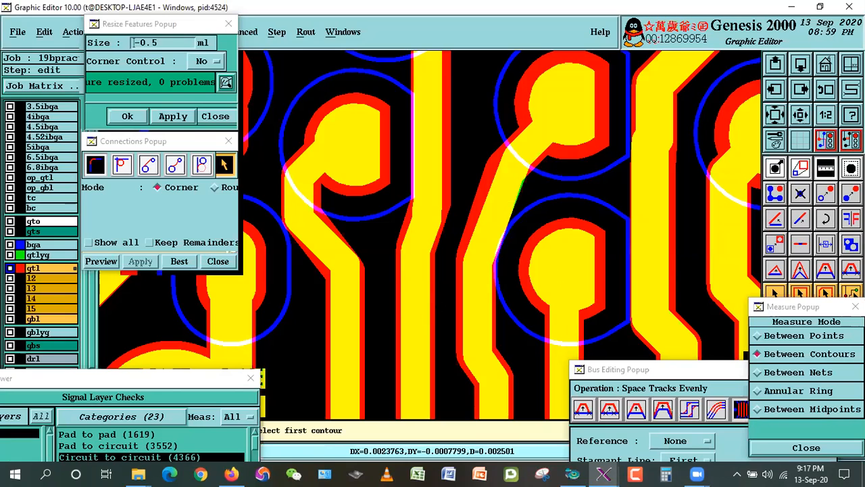
click(472, 295)
click(525, 267)
click(452, 313)
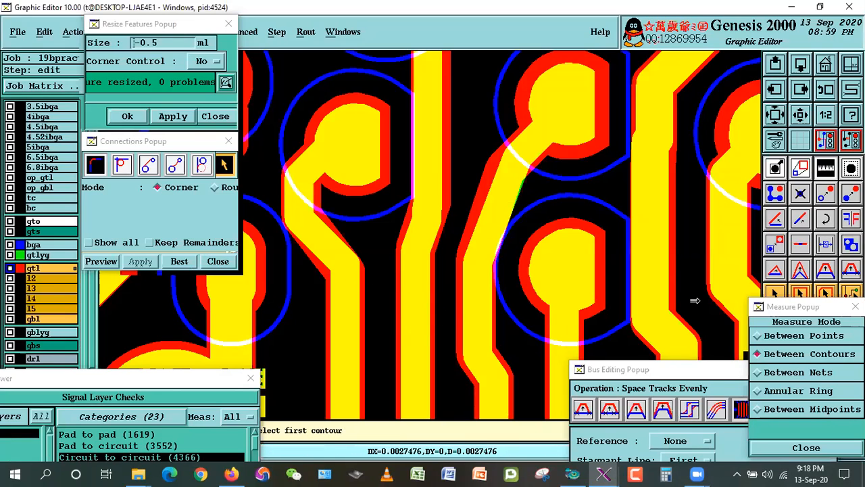
Step: Highlight all pads sharing the symbol of the pad beside the respaced slanted segment to check them, and clear the selection
drag(777, 307, 779, 353)
click(774, 295)
click(585, 254)
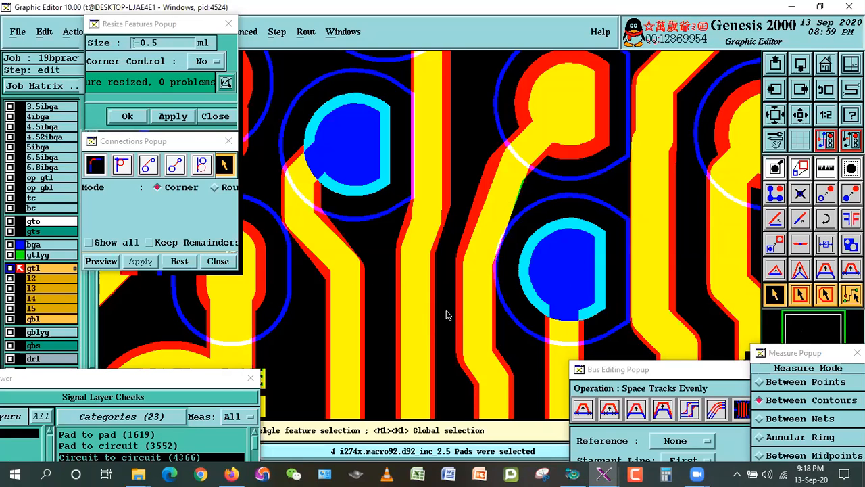
click(370, 226)
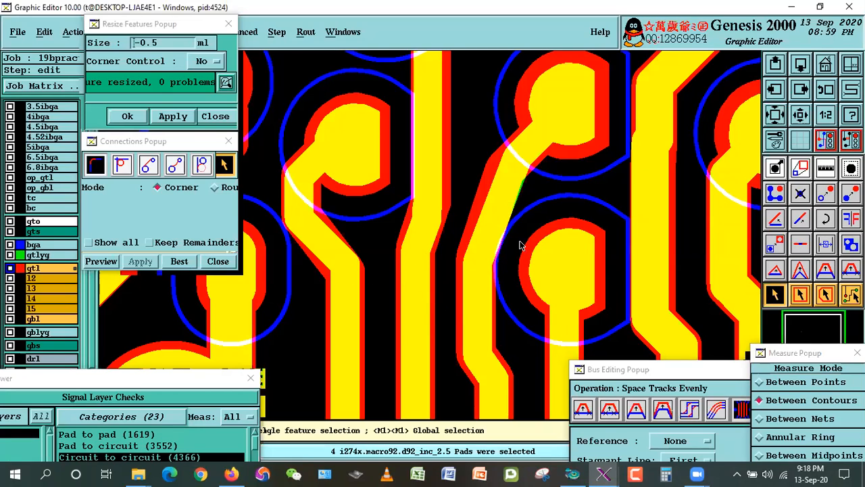
Step: Measure the contour spacings from the respaced slanted segment to the middle track's slanted and upper vertical segments
click(825, 168)
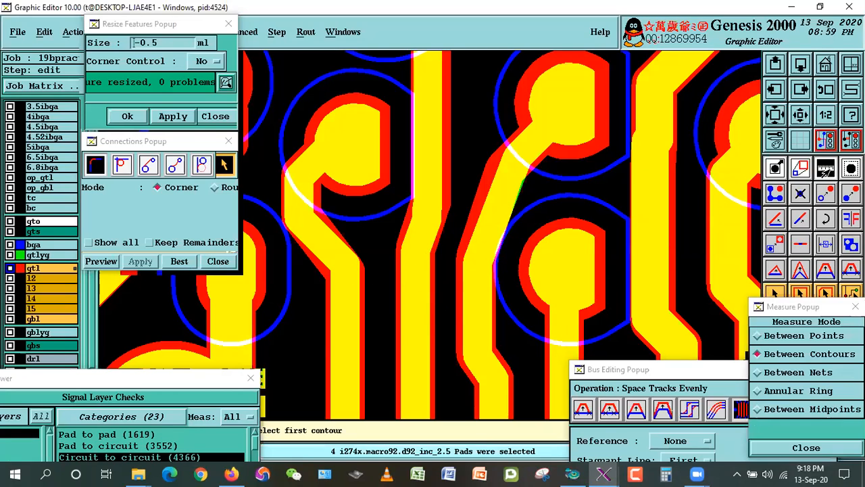
click(488, 233)
click(433, 237)
click(484, 229)
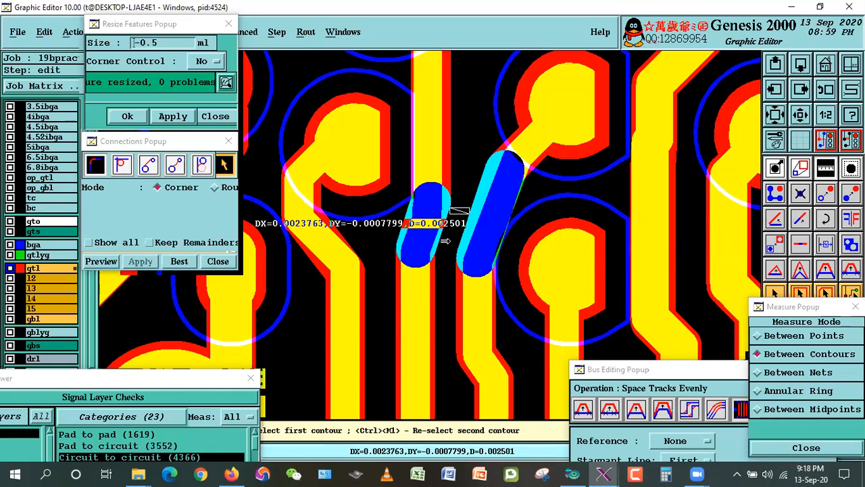
click(449, 179)
click(479, 234)
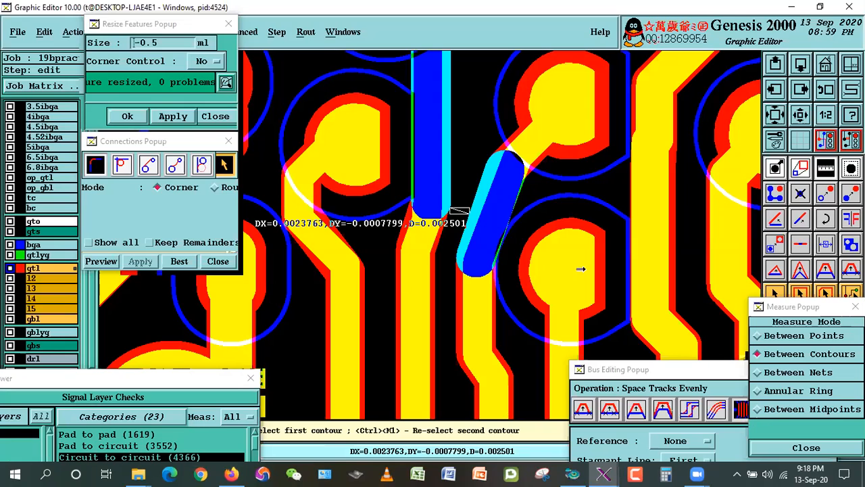
Step: Move the Measure and Results viewer popups clear of the work area and hide the gtlyg and bga layers
drag(792, 308, 736, 22)
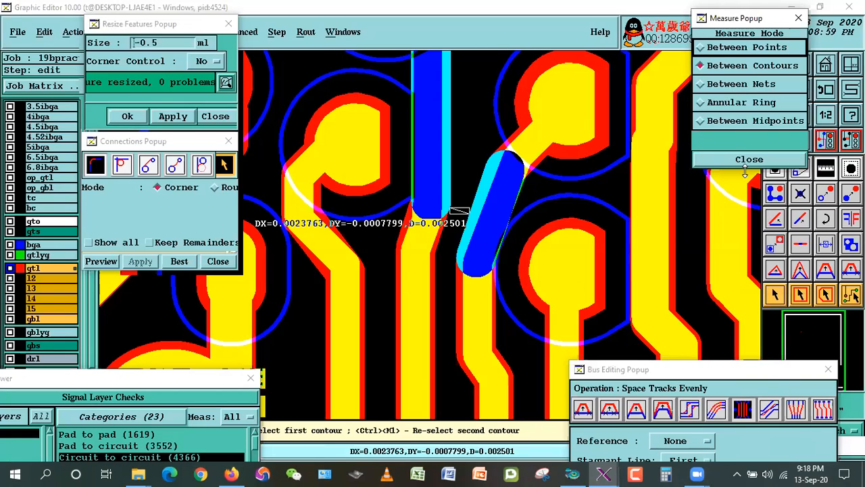
drag(745, 170, 744, 106)
click(774, 296)
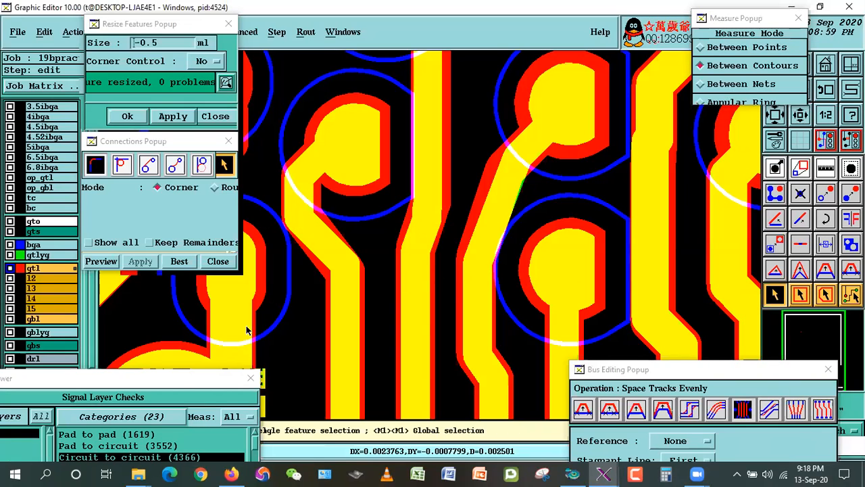
drag(149, 383, 51, 297)
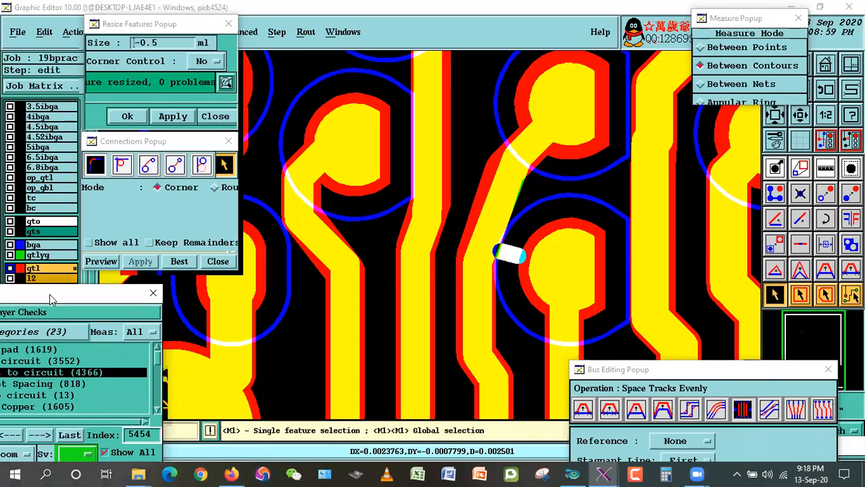
click(34, 255)
click(34, 245)
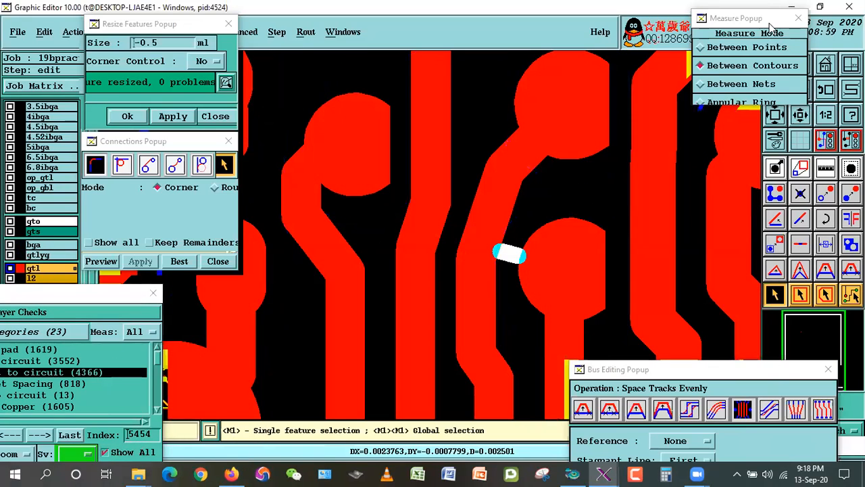
drag(769, 24, 731, 21)
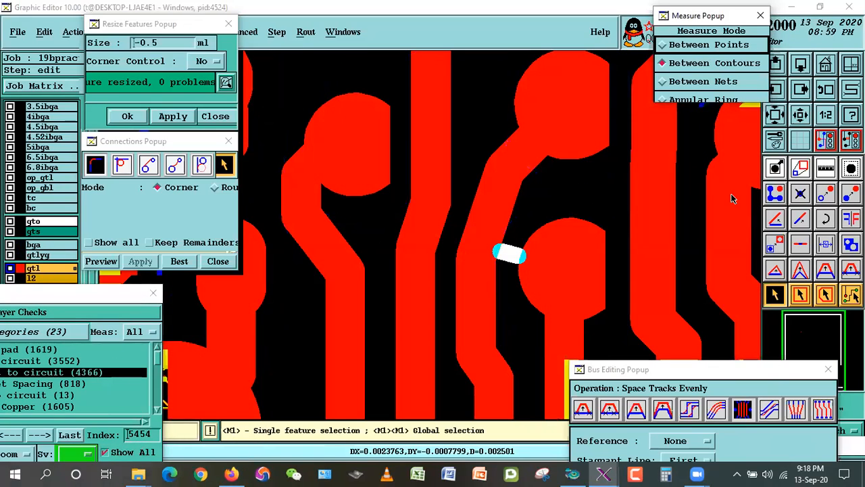
Step: Bring the marked spacings around the two parallel vertical tracks below the BGA into view and display the gtlyg and bga layers
click(800, 117)
click(799, 117)
click(799, 117)
click(799, 117)
right_click(572, 228)
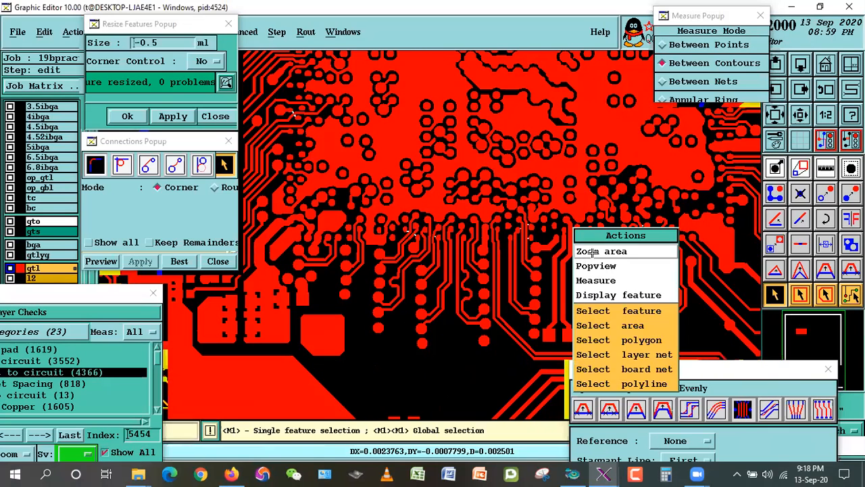
click(591, 251)
drag(500, 207, 555, 255)
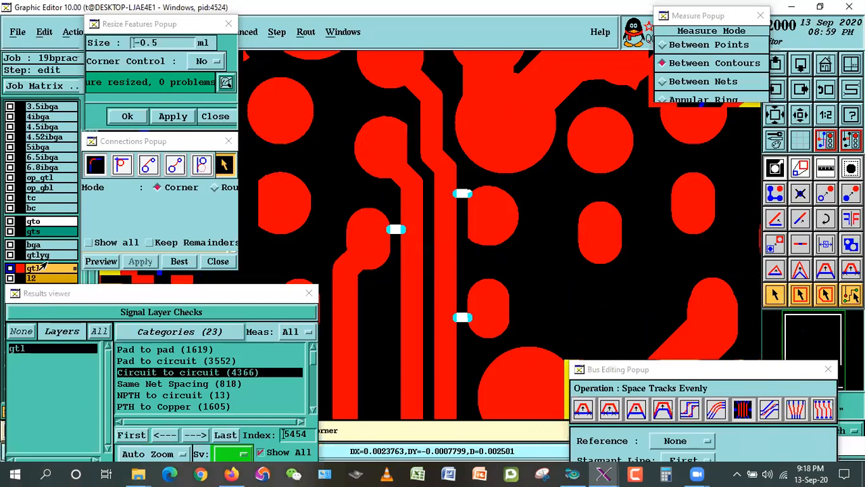
click(45, 255)
click(37, 244)
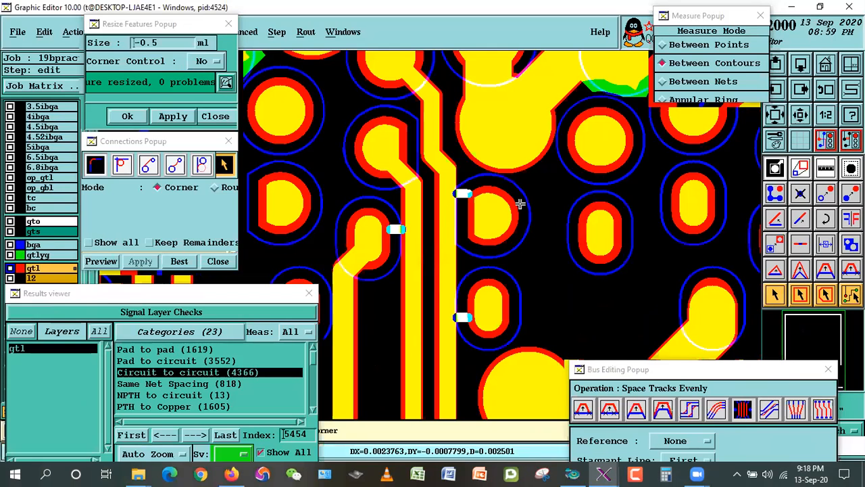
Step: Measure the contour spacings from the marked upper oval pad to its neighbouring track and from the other vertical track to the cut round pad
drag(216, 298, 121, 302)
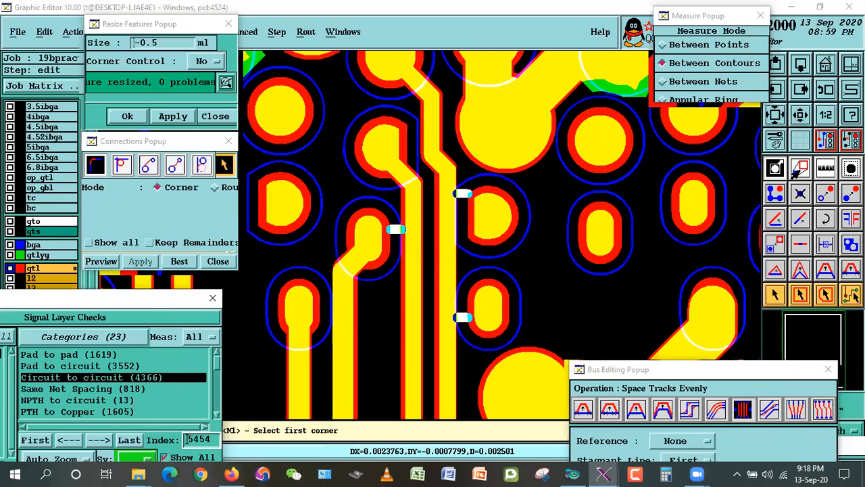
click(800, 117)
right_click(459, 180)
click(481, 203)
drag(508, 331, 360, 156)
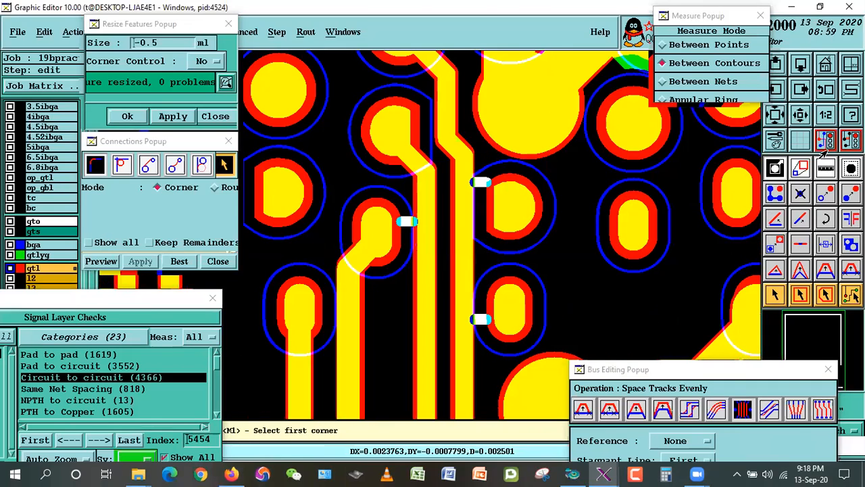
click(372, 229)
click(425, 223)
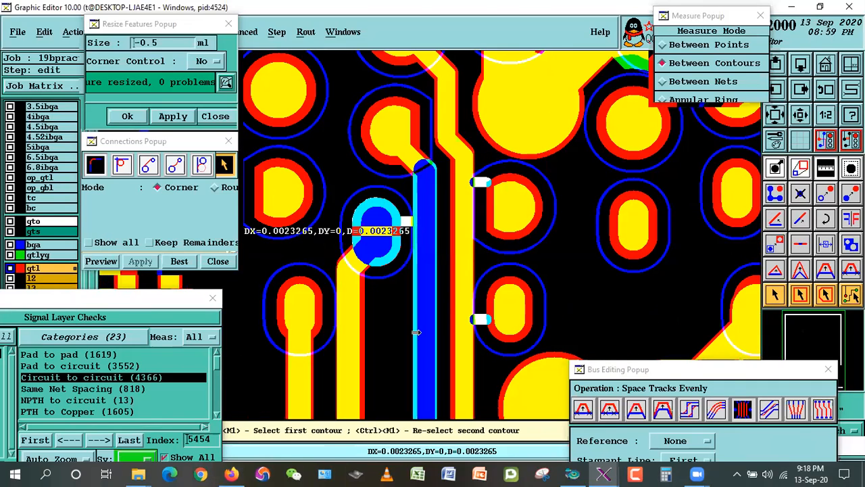
click(461, 214)
click(507, 208)
Step: Examine which pads share the symbols of the cut round pad and the two marked oval pads, clearing each selection
click(776, 295)
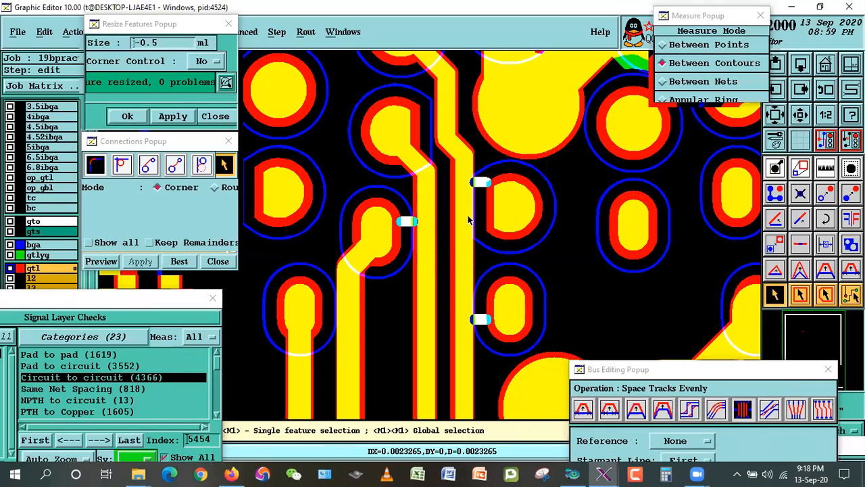
click(512, 207)
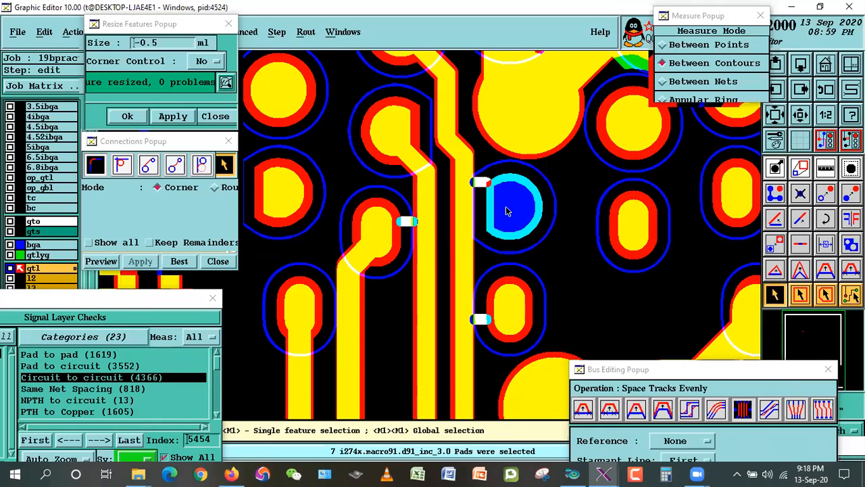
double_click(565, 306)
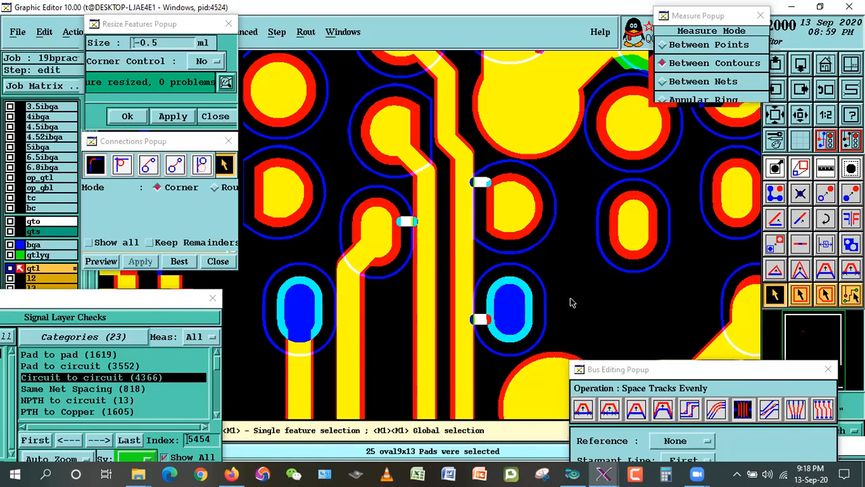
double_click(365, 215)
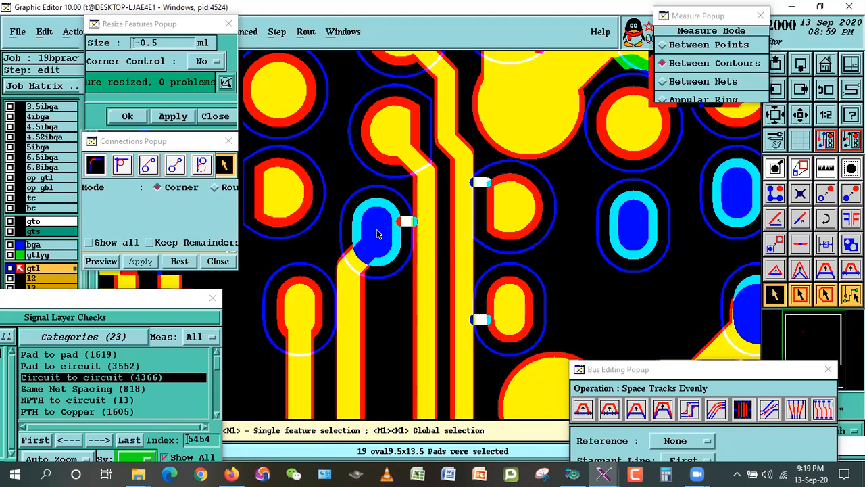
click(520, 223)
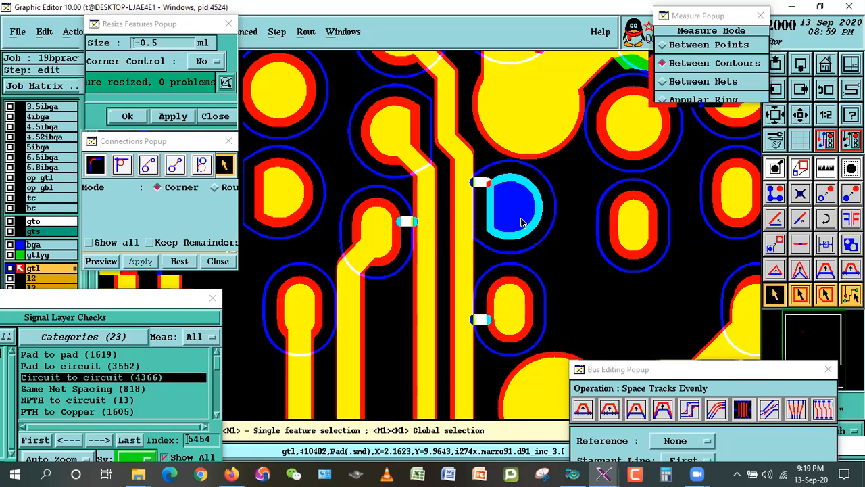
click(642, 329)
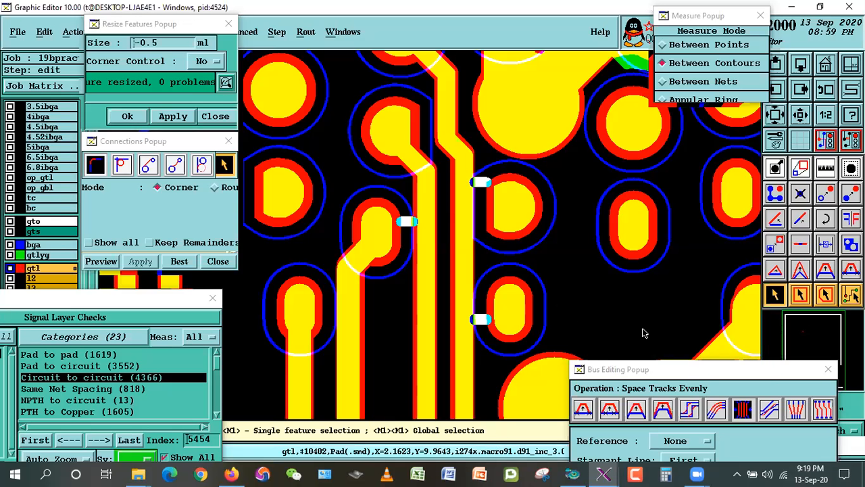
double_click(348, 223)
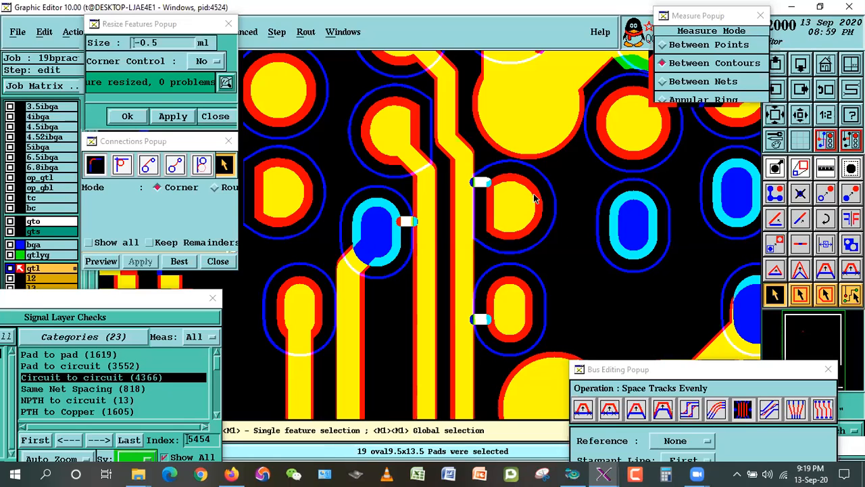
click(477, 183)
click(527, 222)
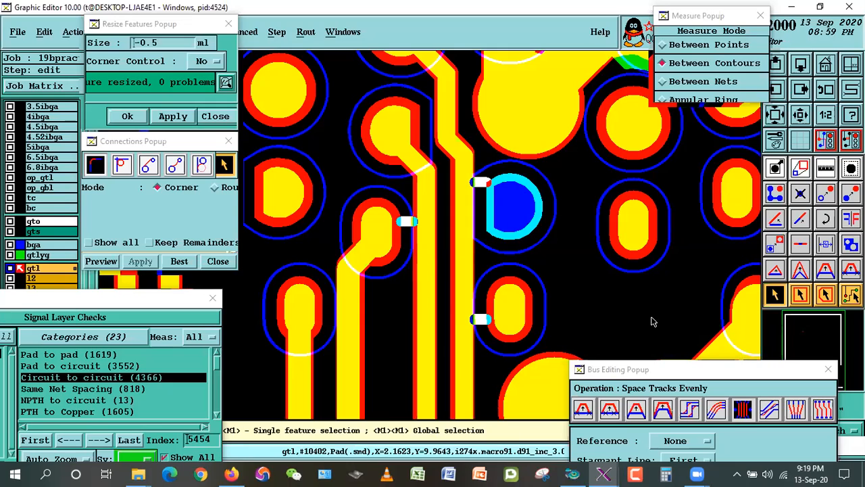
click(627, 302)
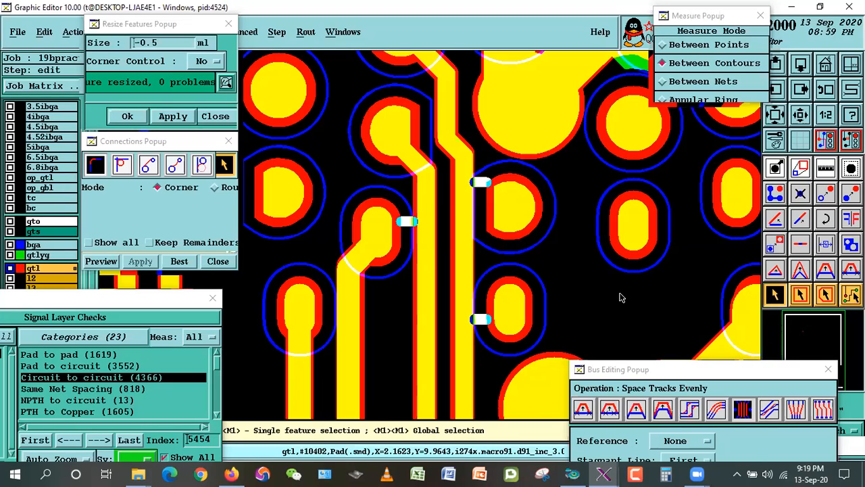
double_click(508, 307)
click(561, 317)
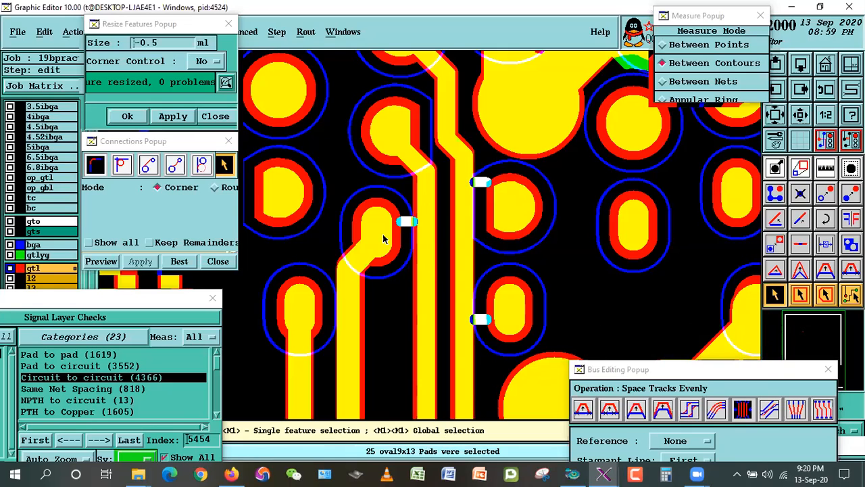
Step: Resize the marked upper oval pad and the marked cut round pad by -0.5 ml
click(375, 229)
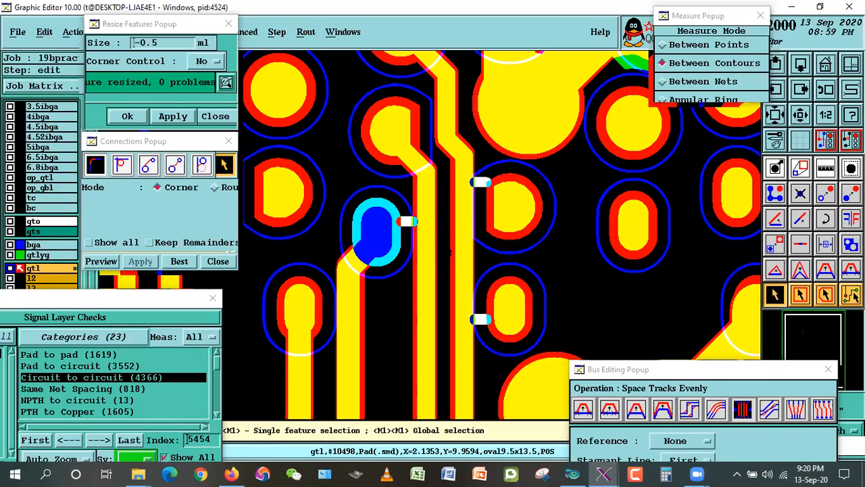
click(536, 206)
click(172, 117)
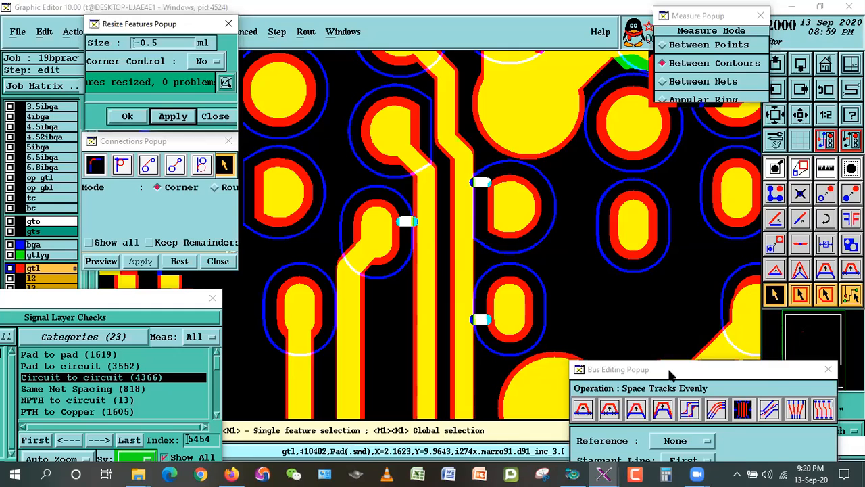
Step: Set the Space Tracks Evenly reference to Features and try a bus cross-section across the two vertical tracks between the resized pads
drag(669, 374, 687, 215)
click(696, 284)
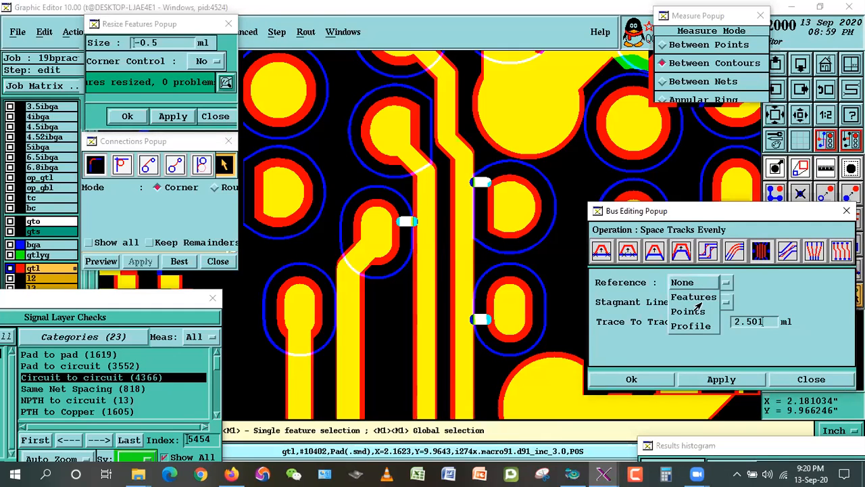
click(693, 298)
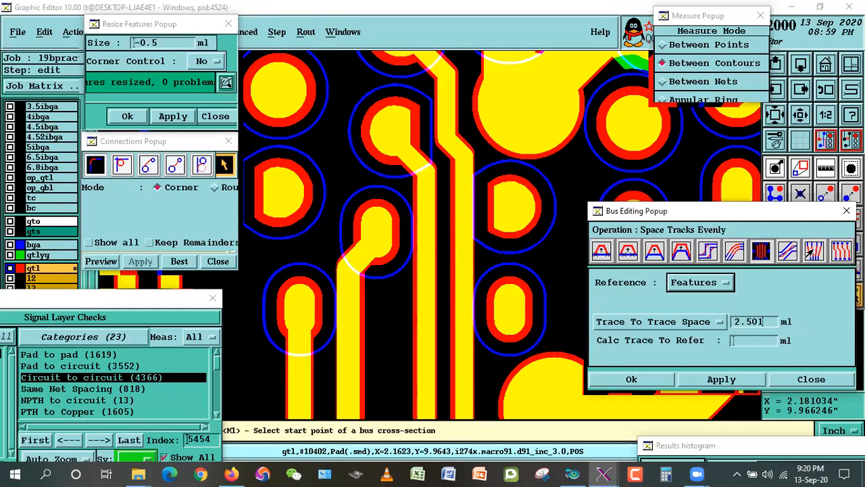
click(392, 230)
click(502, 221)
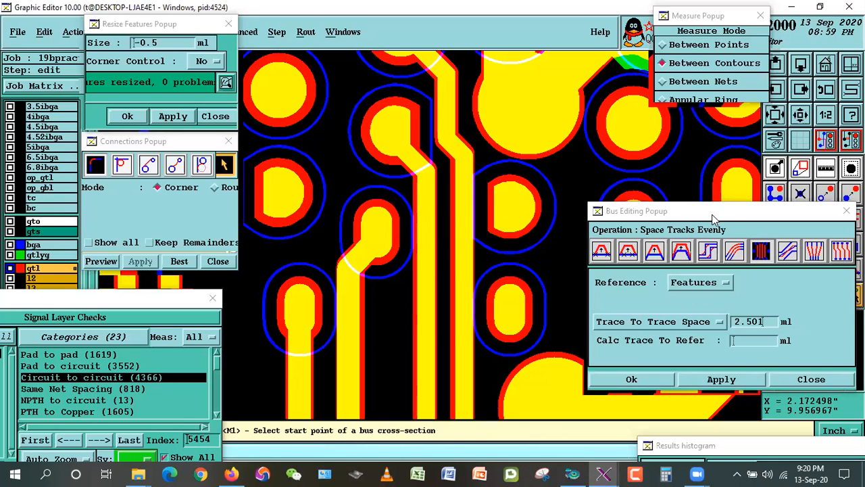
drag(713, 218, 733, 343)
Step: Measure the contour spacings from the two vertical tracks to the resized pads, the lower oval pad and each other
click(384, 217)
click(416, 279)
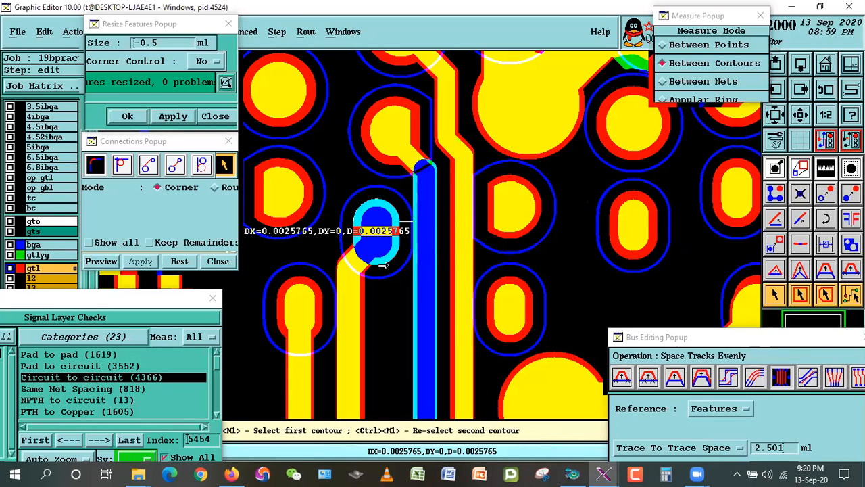
click(461, 227)
click(490, 217)
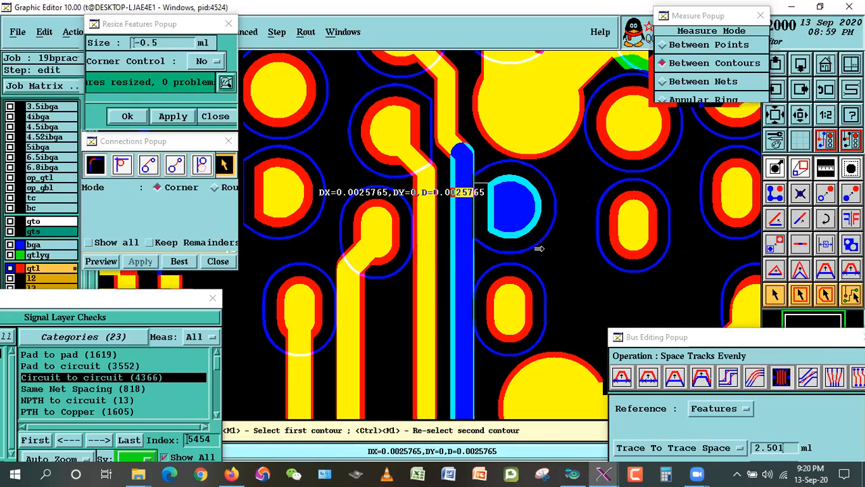
ctrl+click(493, 310)
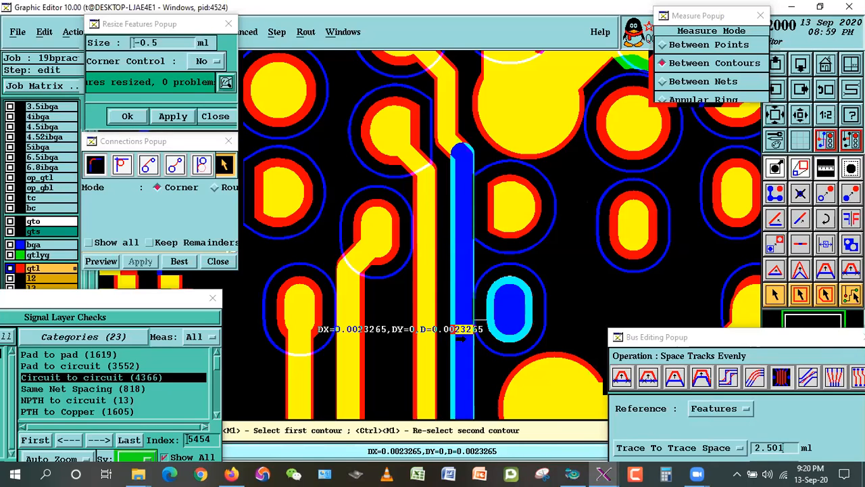
click(414, 273)
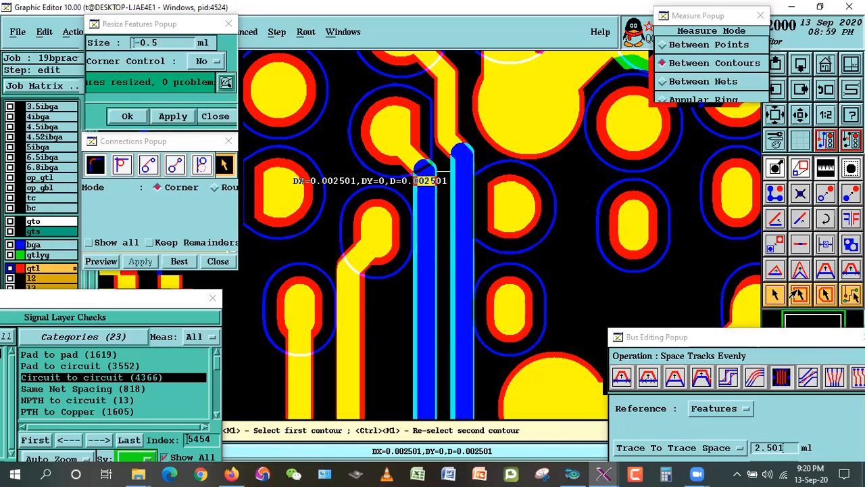
Step: Examine which pads share the symbol of the lower oval pad beside the two vertical tracks
click(774, 294)
double_click(515, 306)
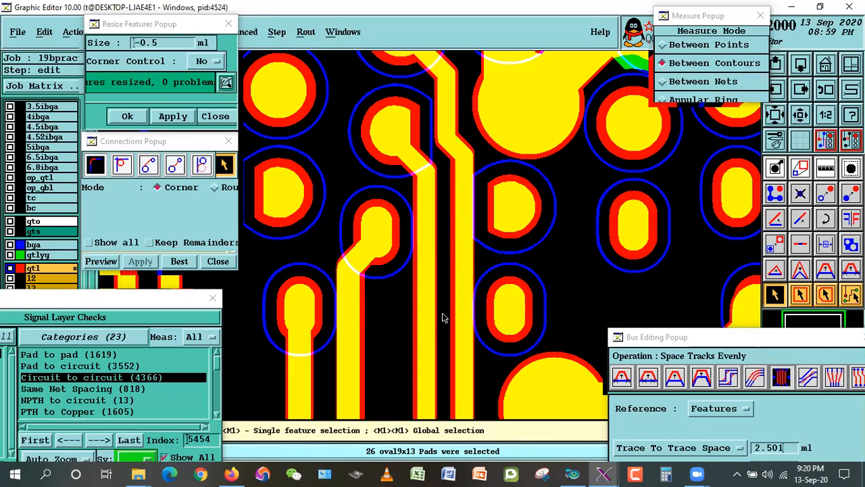
click(801, 118)
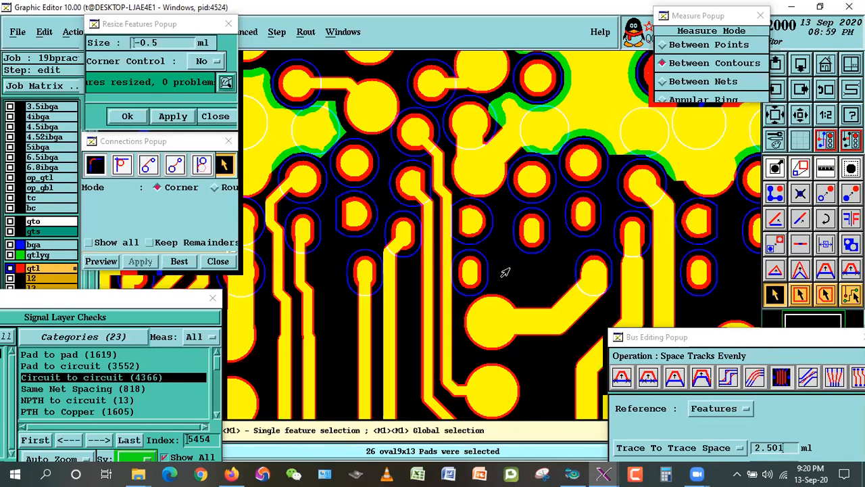
right_click(488, 258)
click(503, 280)
click(373, 215)
click(587, 324)
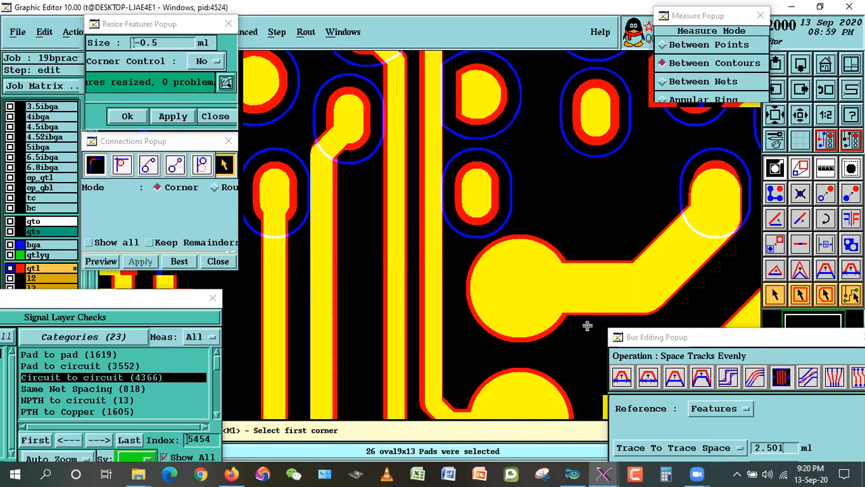
Step: Break both vertical tracks near the upper end of the lower oval pad
click(773, 294)
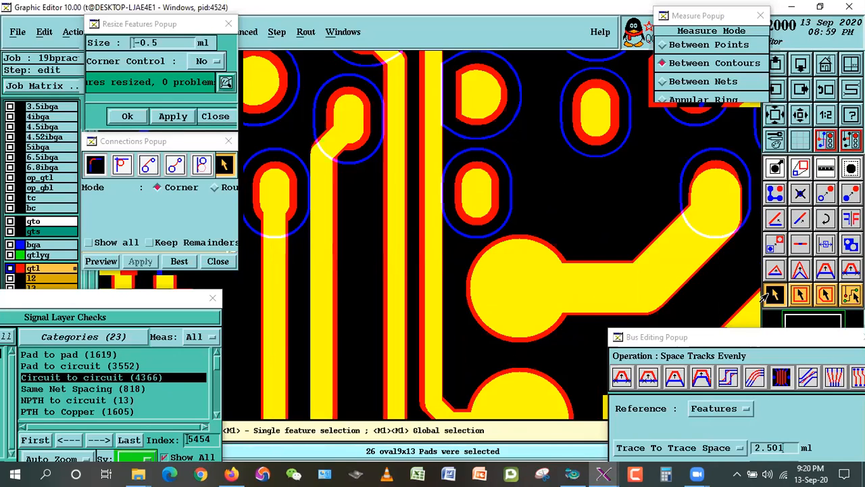
right_click(530, 167)
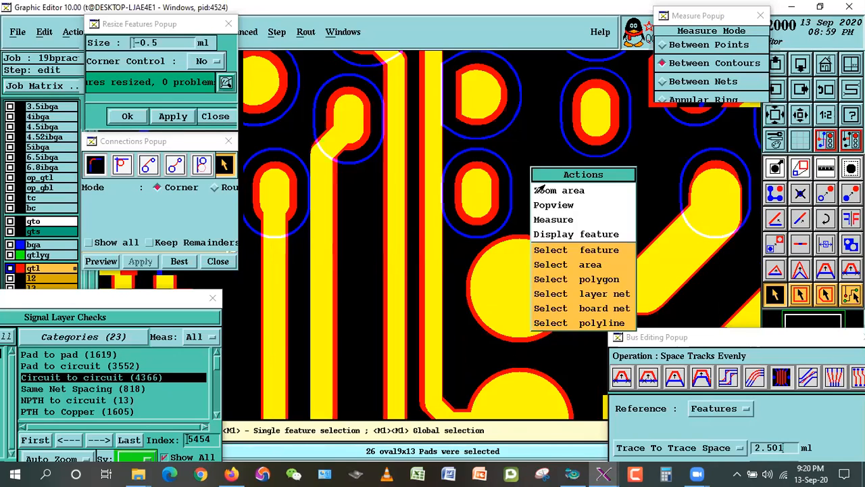
click(544, 191)
click(800, 243)
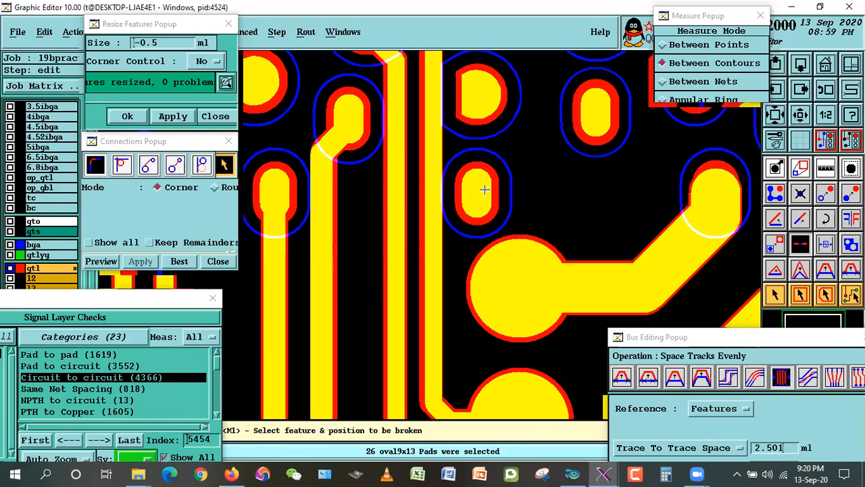
click(433, 153)
double_click(437, 169)
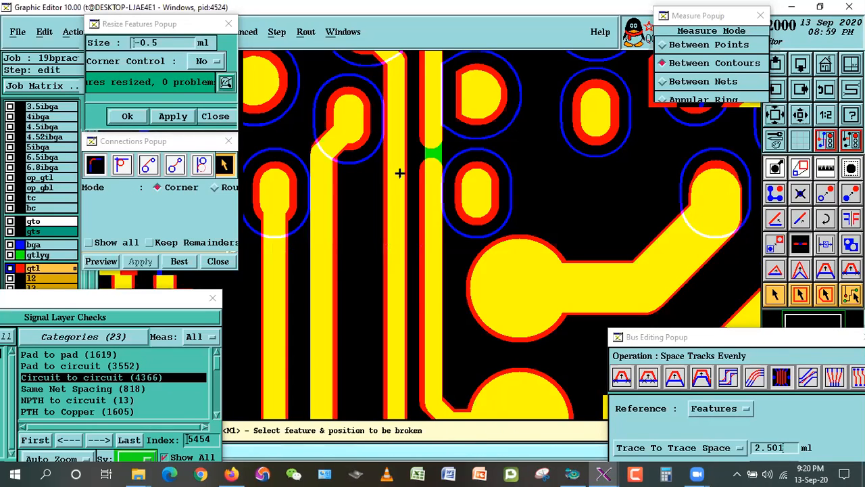
click(396, 187)
double_click(396, 188)
Step: Shorten the right track's lower segment and the left track's upper segment to widen and line up the two gaps
right_click(507, 109)
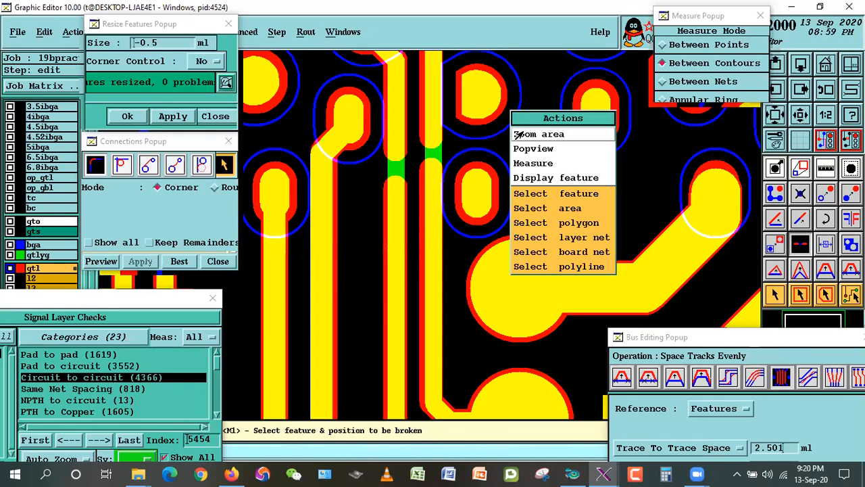
click(534, 129)
click(299, 82)
click(494, 253)
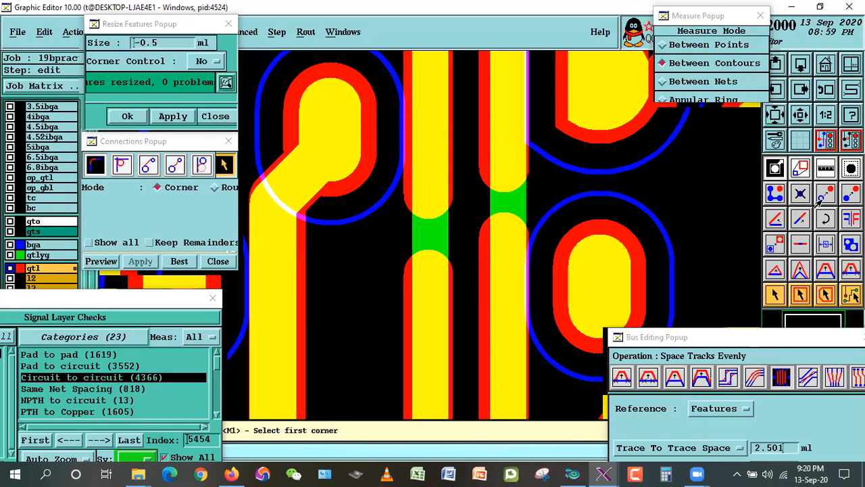
click(516, 267)
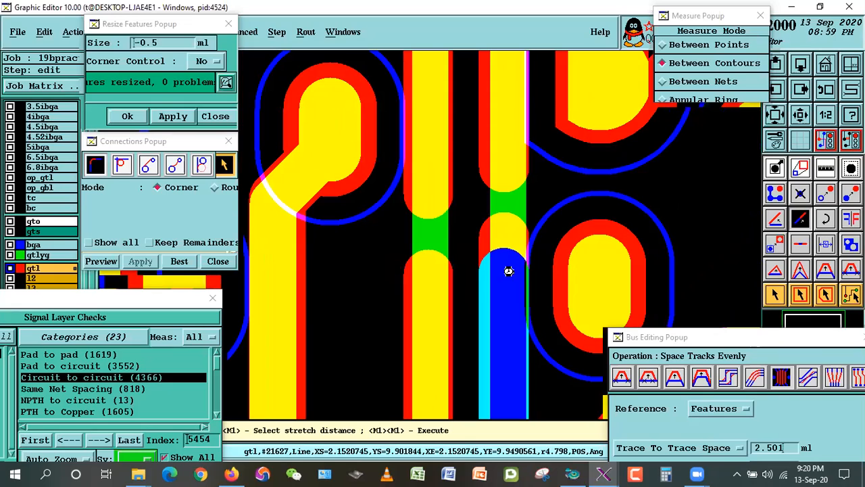
click(508, 269)
click(427, 200)
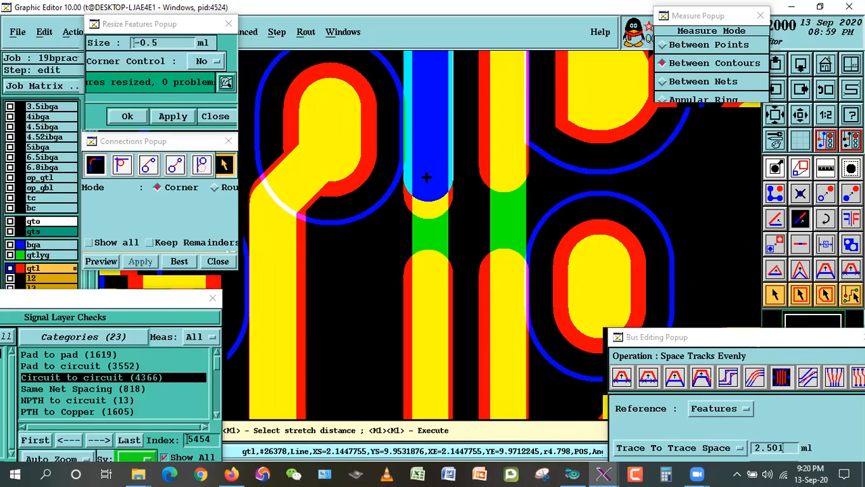
click(429, 167)
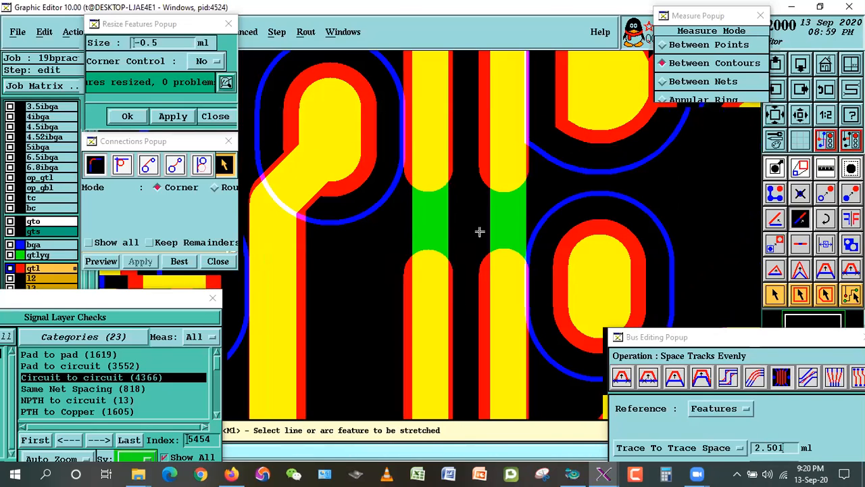
Step: Measure the contour spacing between the connected oval pad and the left track's upper segment
click(823, 169)
click(370, 130)
click(420, 156)
click(394, 221)
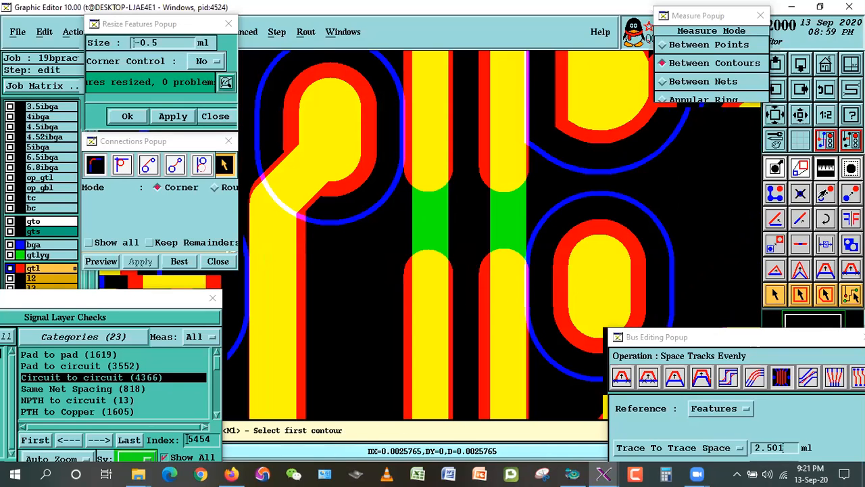
Step: Shift the right track's lower segment away from the lower oval pad and measure their contour spacing
click(824, 193)
click(502, 301)
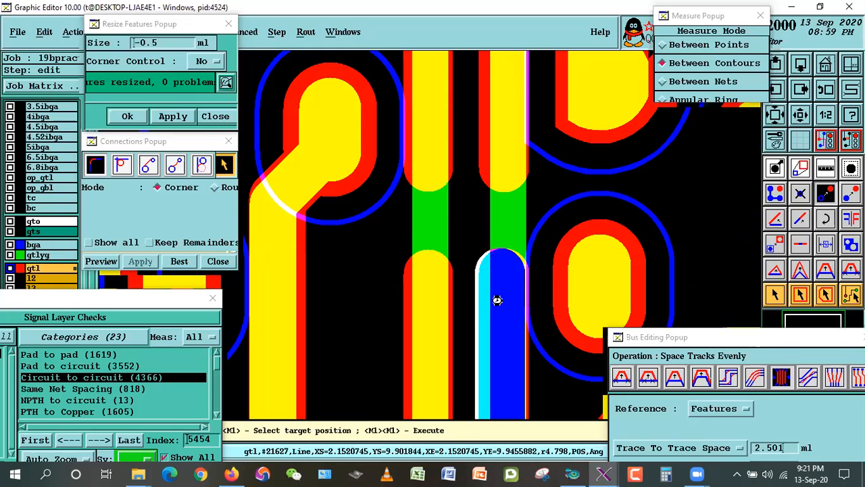
double_click(500, 297)
click(825, 169)
click(498, 317)
click(606, 300)
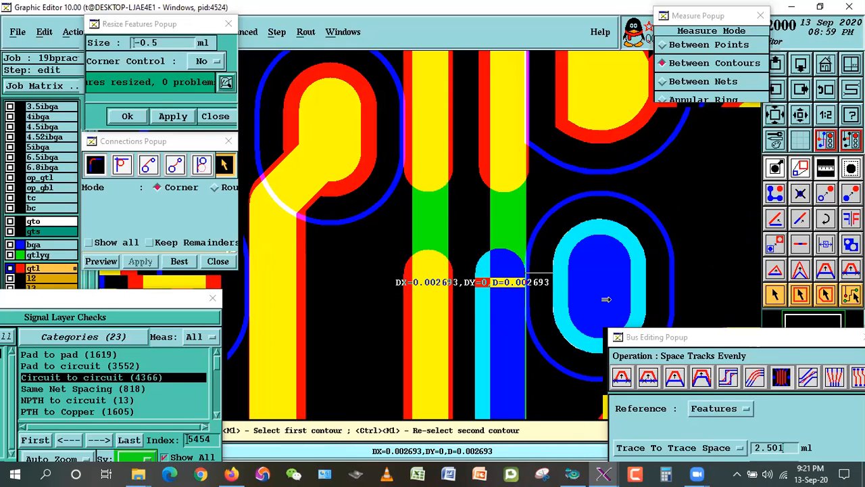
Step: Reconnect the right track's lower segment to its diagonal into the large round pad with the Best connection
drag(708, 337, 726, 366)
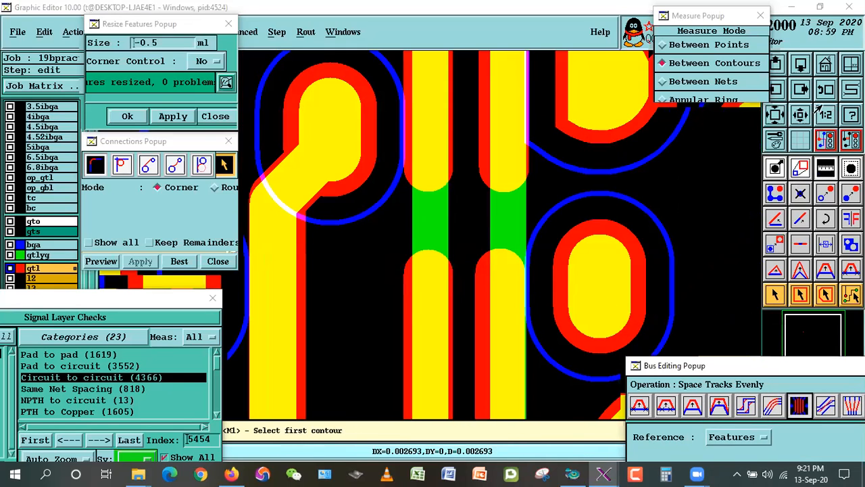
click(795, 116)
click(771, 301)
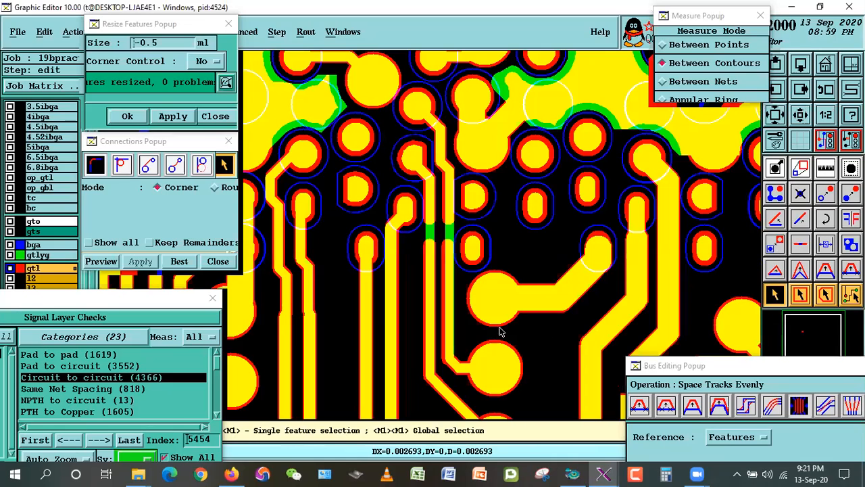
click(448, 347)
click(456, 367)
click(179, 262)
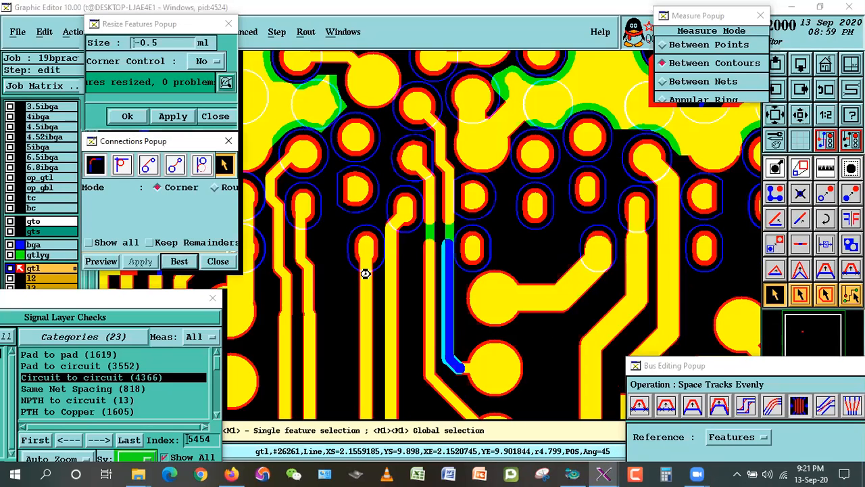
Step: Bridge the gaps in both vertical tracks with added lines that use the tracks' own symbol
right_click(546, 225)
click(549, 224)
click(344, 161)
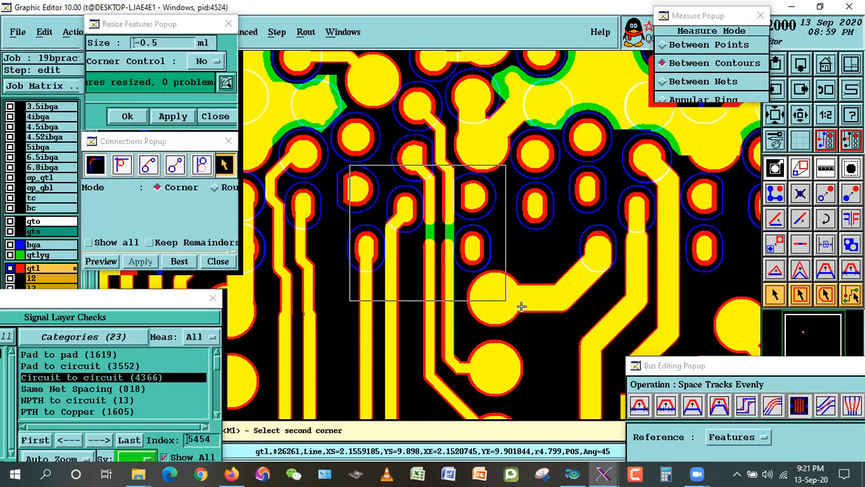
click(540, 297)
right_click(612, 216)
click(625, 239)
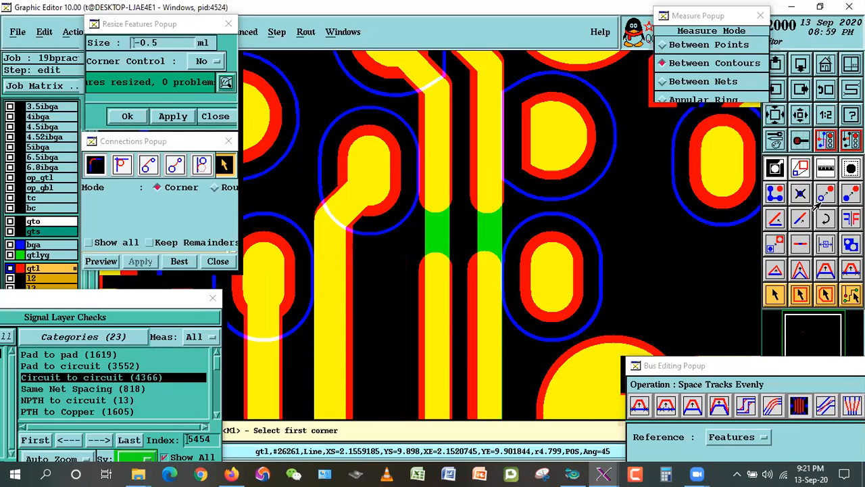
click(638, 242)
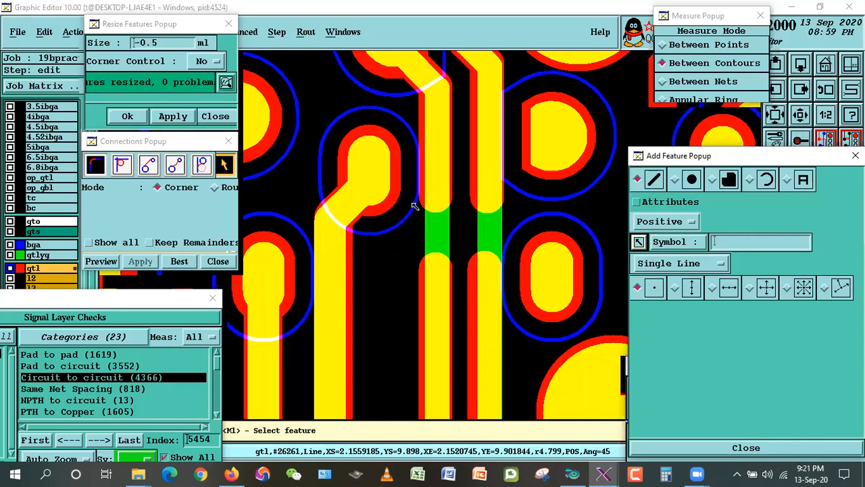
click(441, 202)
click(441, 202)
double_click(420, 274)
click(487, 198)
double_click(468, 292)
click(746, 448)
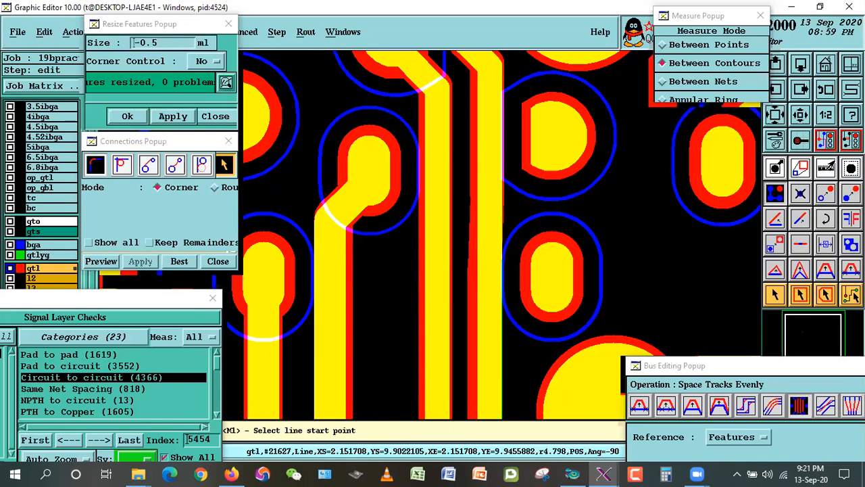
Step: Measure the contour spacings between the two bridging lines and from the left one to the connected oval pad
right_click(645, 170)
click(664, 193)
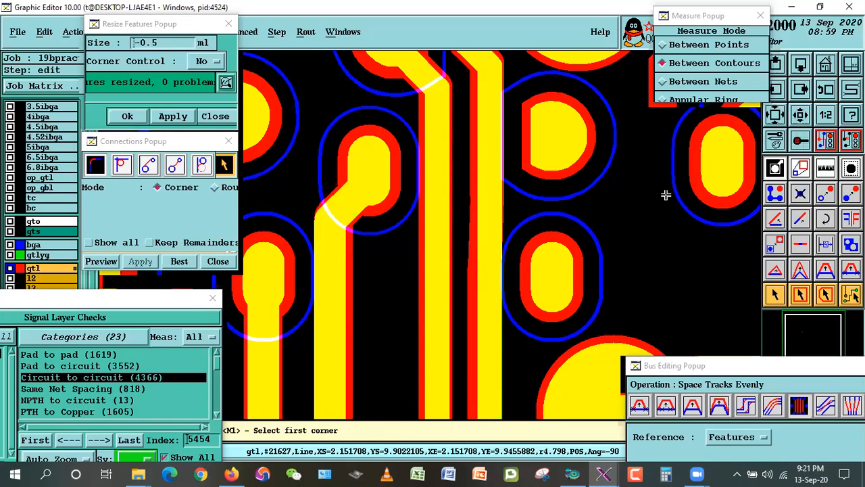
click(825, 168)
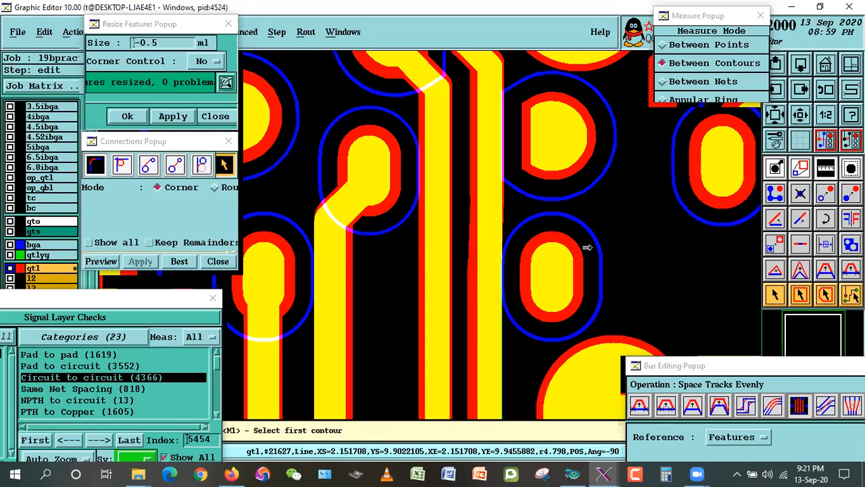
click(444, 240)
click(469, 237)
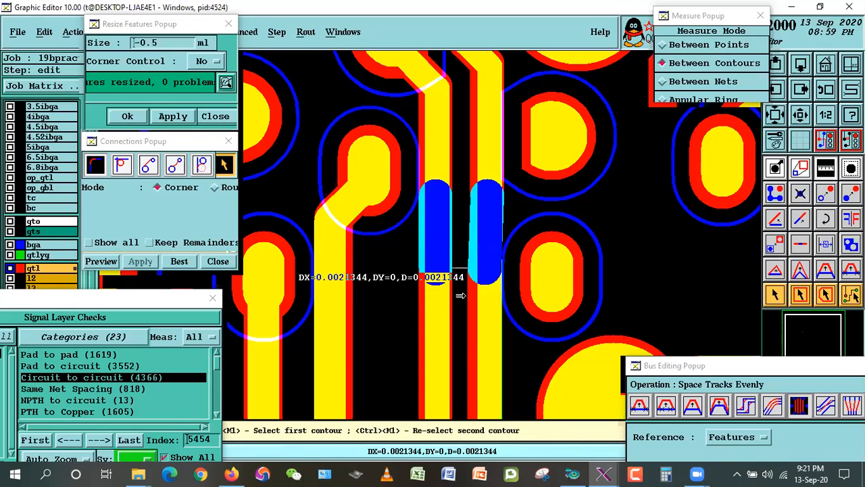
ctrl+click(390, 188)
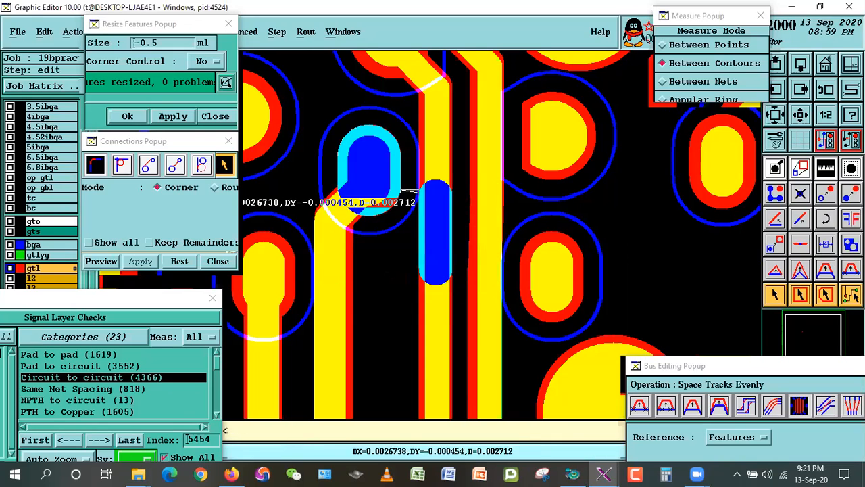
click(406, 274)
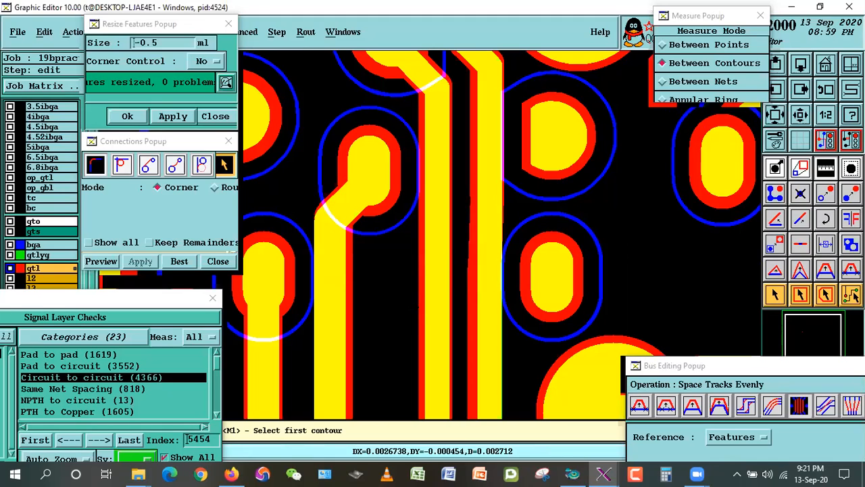
Step: Undo the two bridging lines and the shift of the right track's lower segment
click(773, 293)
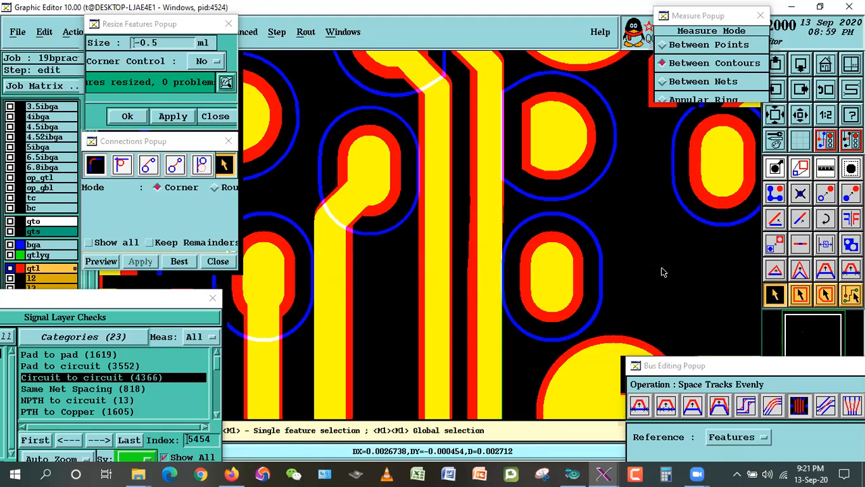
key(ctrl+z)
key(ctrl+z)
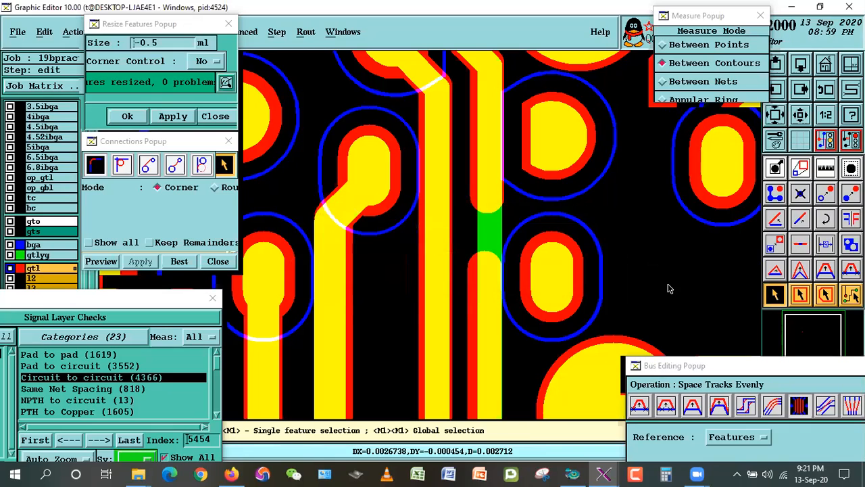
key(ctrl+z)
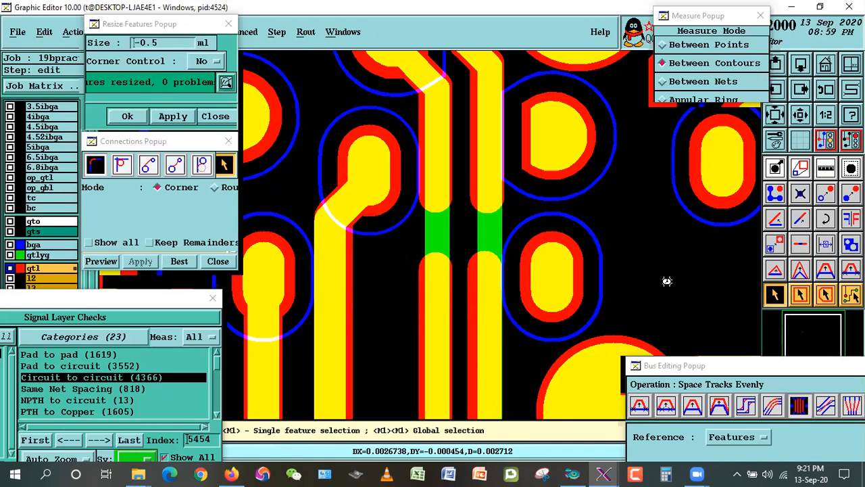
key(ctrl+z)
key(Return)
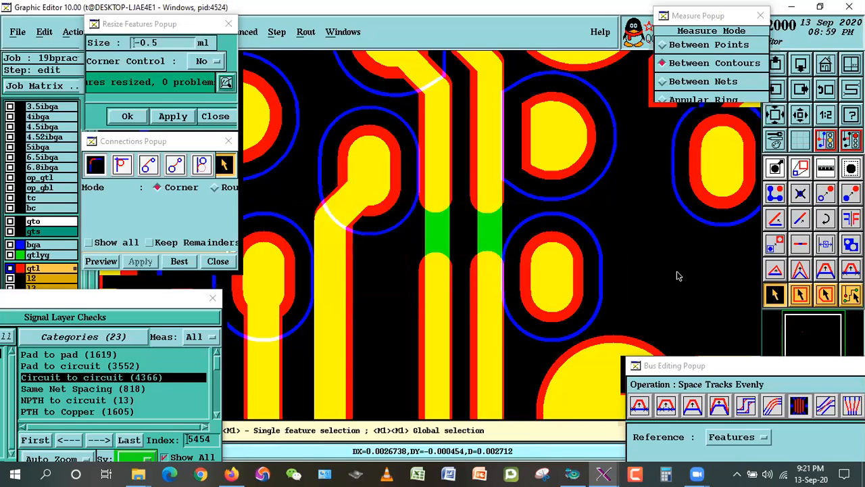
Step: Measure the contour spacing between the right track's lower segment and the lower oval pad
click(826, 168)
click(481, 284)
click(551, 284)
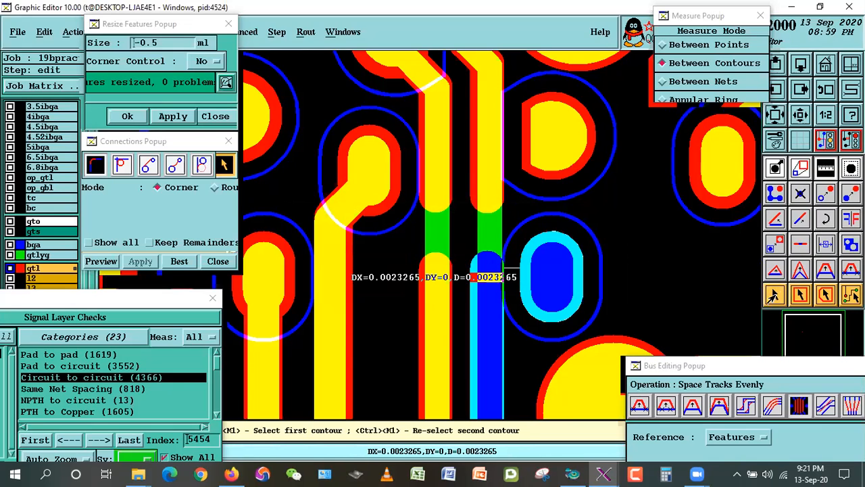
Step: Shift the lower segments of both vertical tracks slightly left together
click(774, 295)
click(481, 302)
click(419, 294)
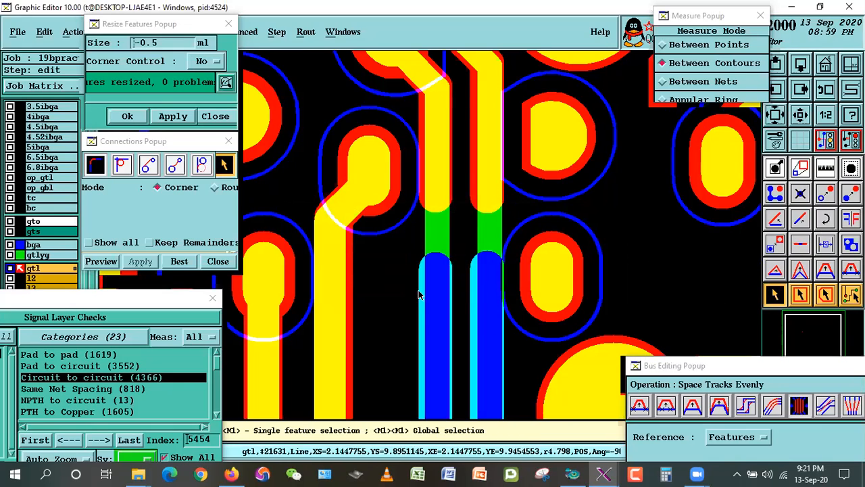
key(ctrl+x)
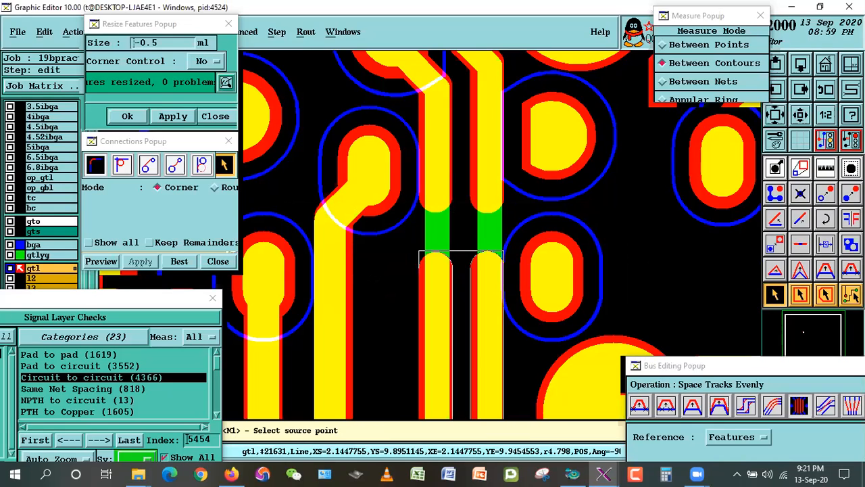
click(368, 277)
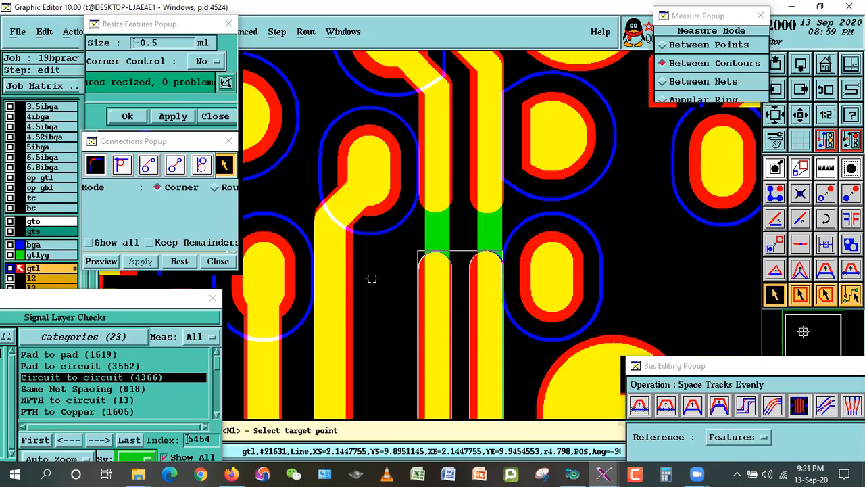
click(371, 277)
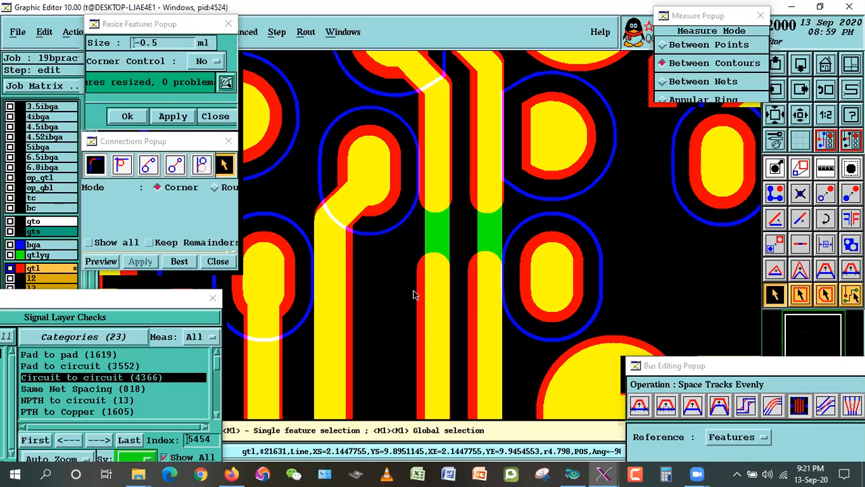
Step: Measure the contour spacing between the shifted right track segment and the lower oval pad
click(816, 169)
click(487, 278)
click(532, 286)
click(669, 260)
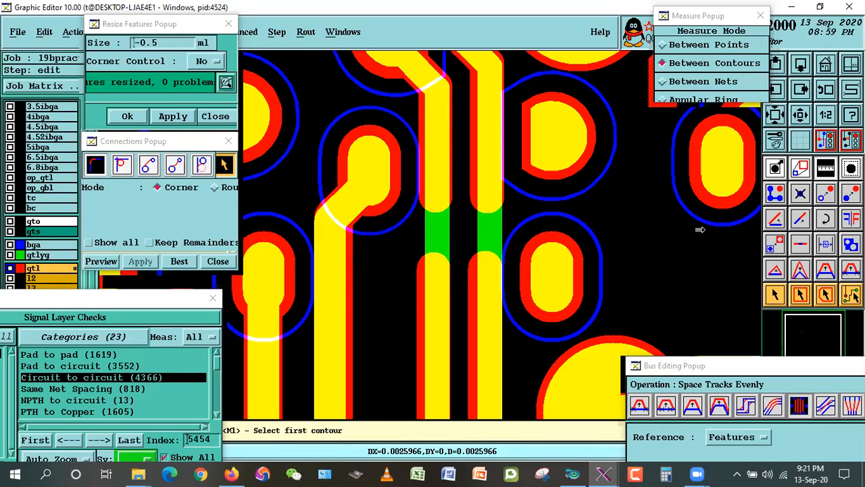
right_click(623, 194)
click(639, 218)
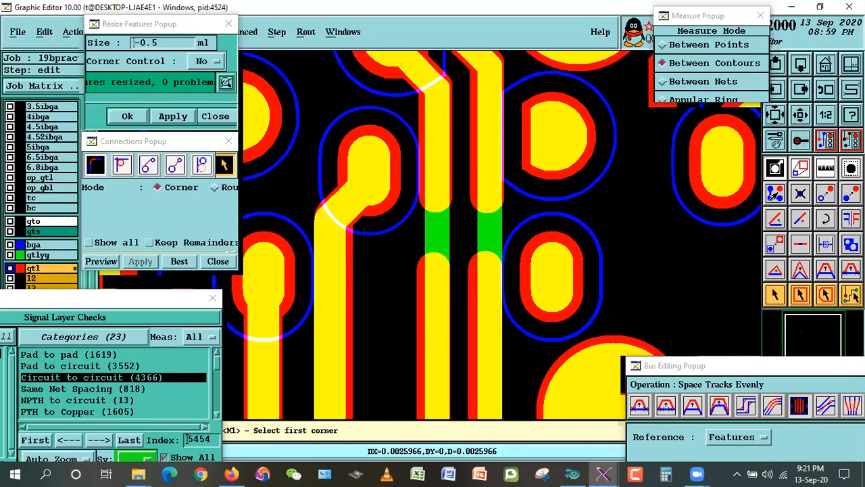
Step: Bridge the gaps in both vertical tracks with single positive lines using symbol r4.798
click(774, 194)
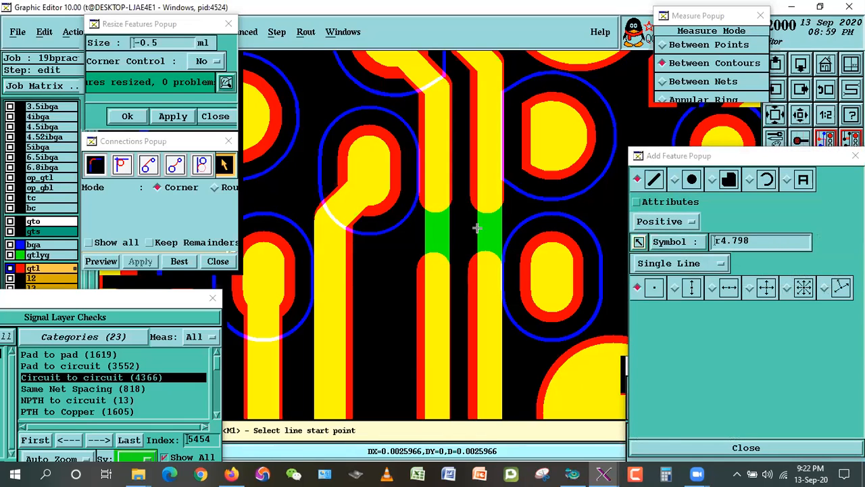
click(436, 199)
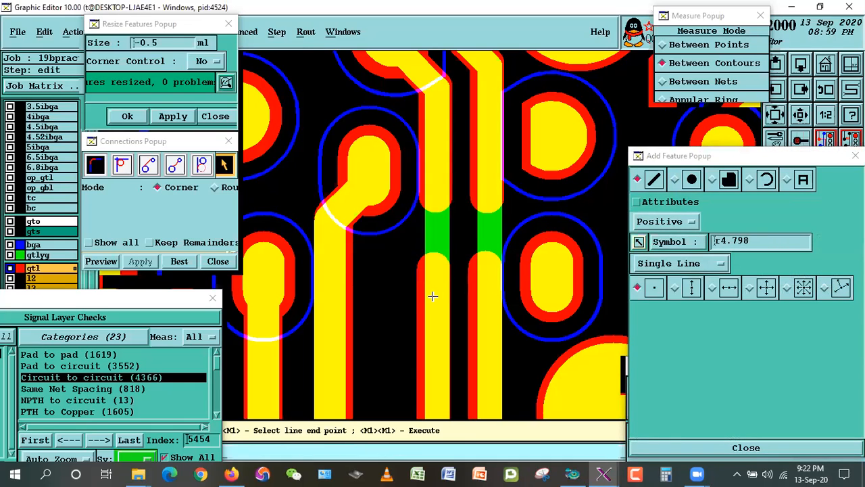
click(416, 287)
click(482, 195)
click(476, 270)
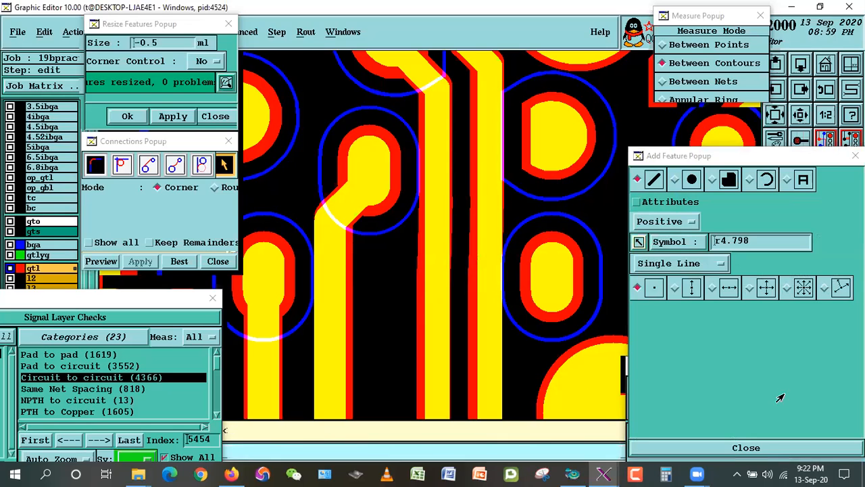
click(728, 445)
Step: Measure the contour spacings between the two new bridging lines and from each track to its neighbouring oval pad
right_click(504, 198)
click(517, 226)
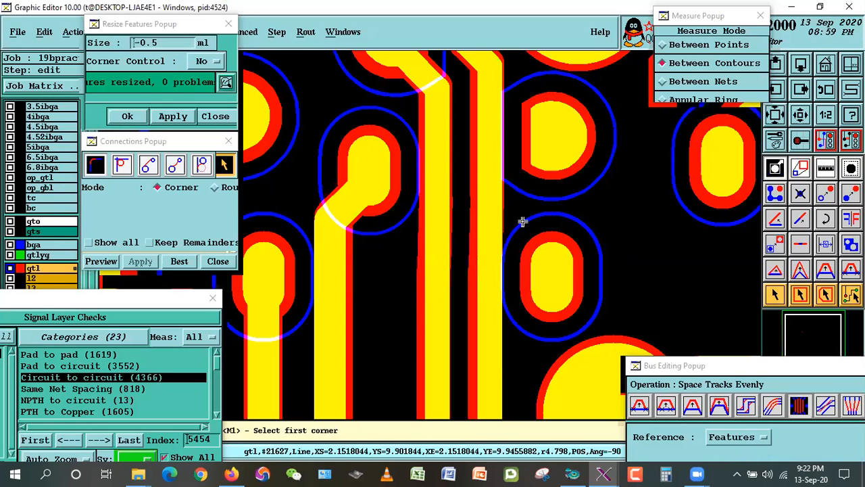
click(436, 222)
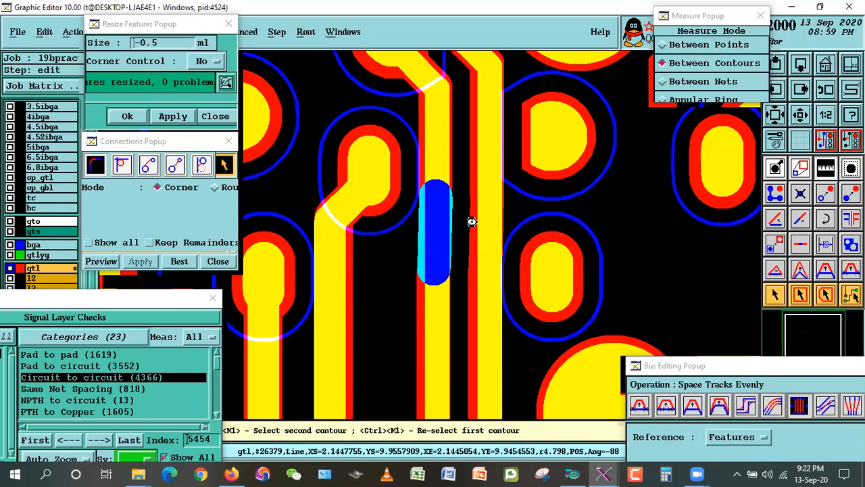
click(477, 230)
click(387, 183)
click(423, 255)
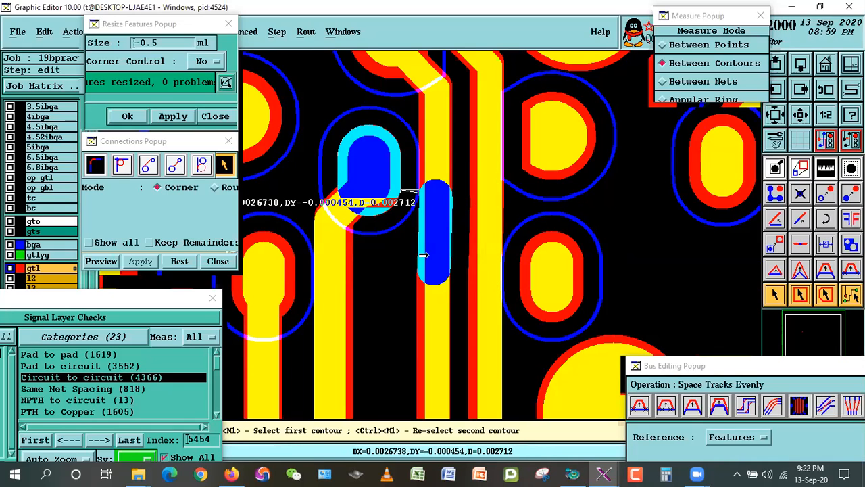
click(492, 240)
click(544, 313)
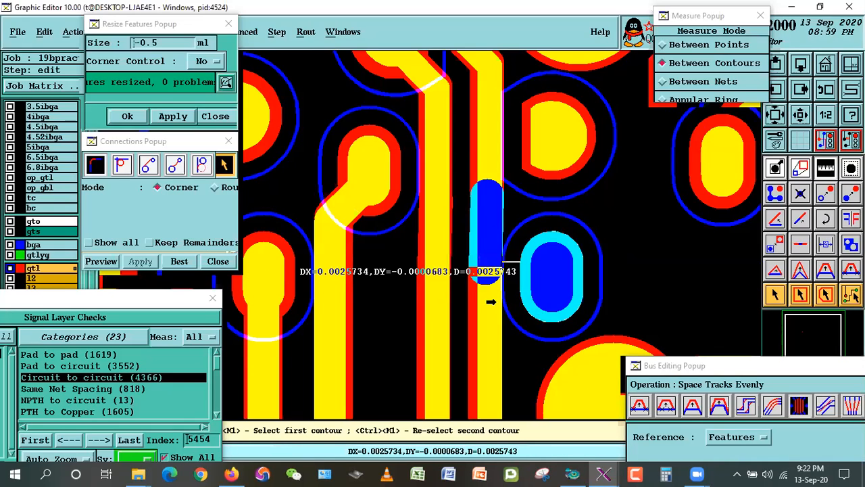
click(491, 303)
click(578, 273)
click(503, 184)
Step: Shift the left track's bridging line slightly left as a fixed-angle line triplet
right_click(472, 173)
click(503, 197)
click(336, 136)
click(523, 324)
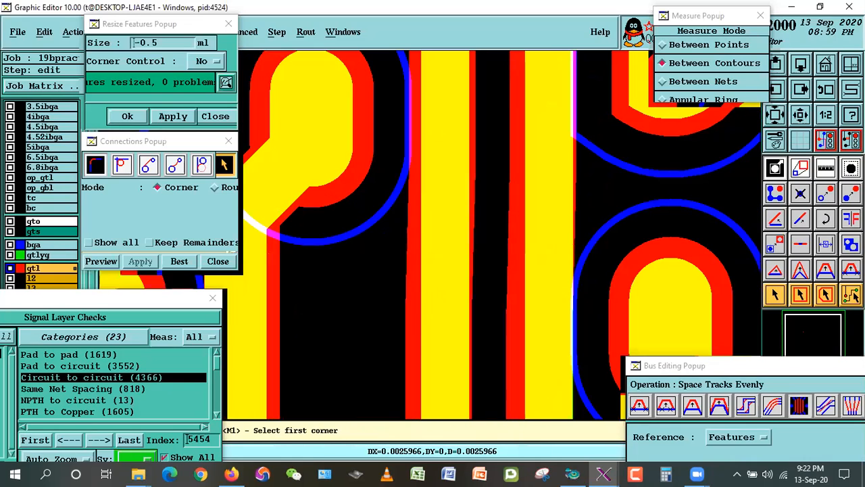
click(825, 269)
click(410, 209)
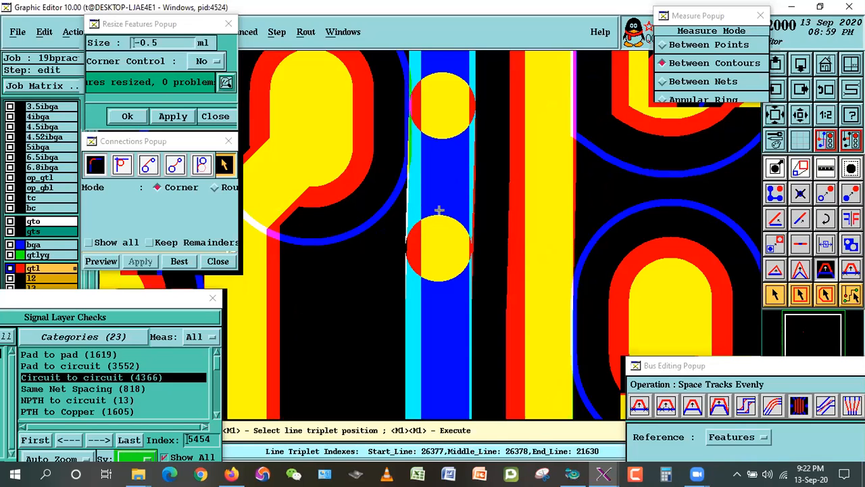
double_click(437, 210)
click(800, 119)
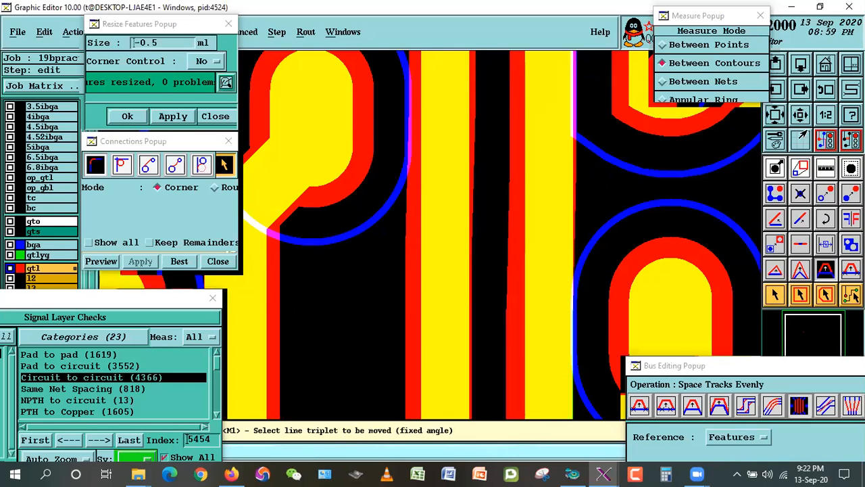
Step: Measure the contour spacings from the left bridging line to the upper oval pad and to the right track
click(825, 169)
click(377, 183)
click(443, 165)
click(397, 189)
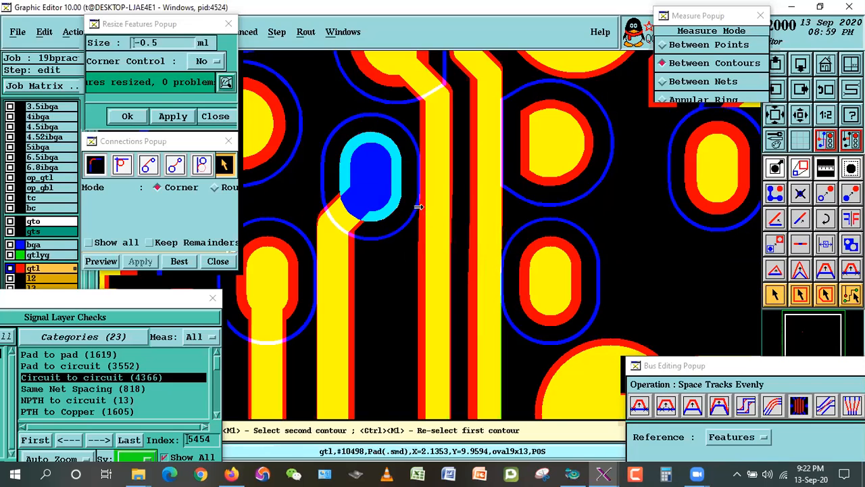
click(437, 220)
click(446, 243)
click(465, 253)
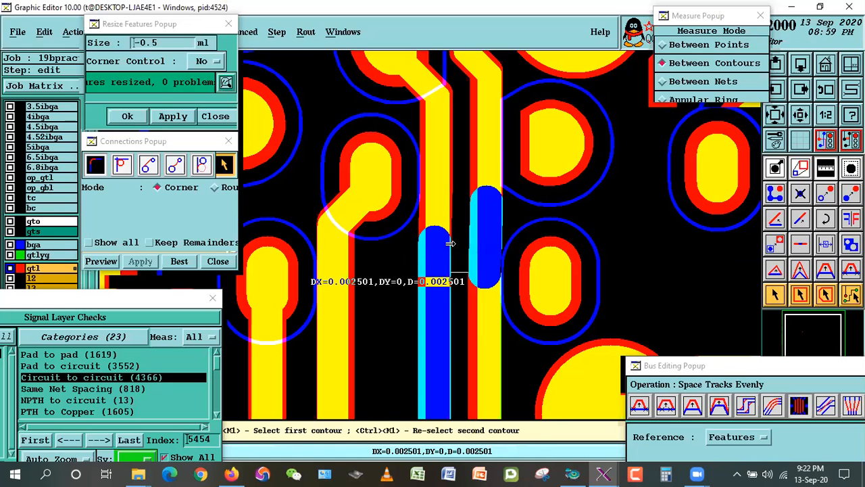
click(474, 234)
click(444, 227)
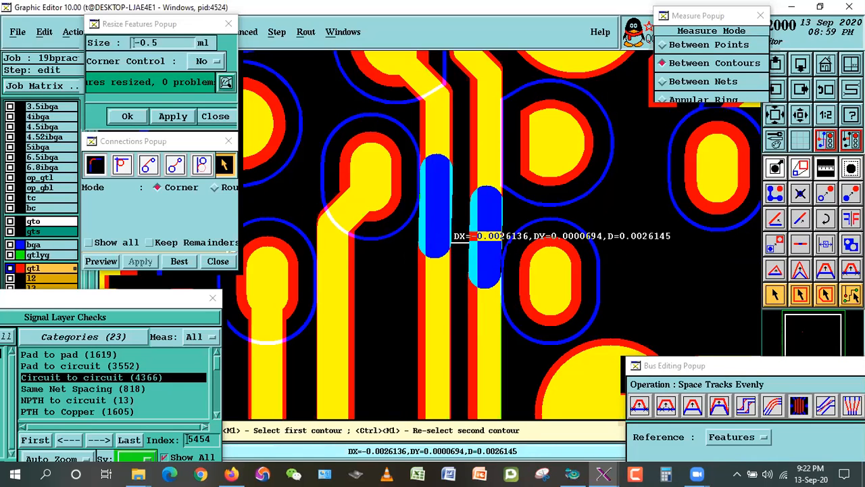
click(548, 235)
Step: Set Space Tracks Evenly to no reference and try it across both bridging lines with a 2.501 ml trace-to-trace space
drag(770, 367, 753, 277)
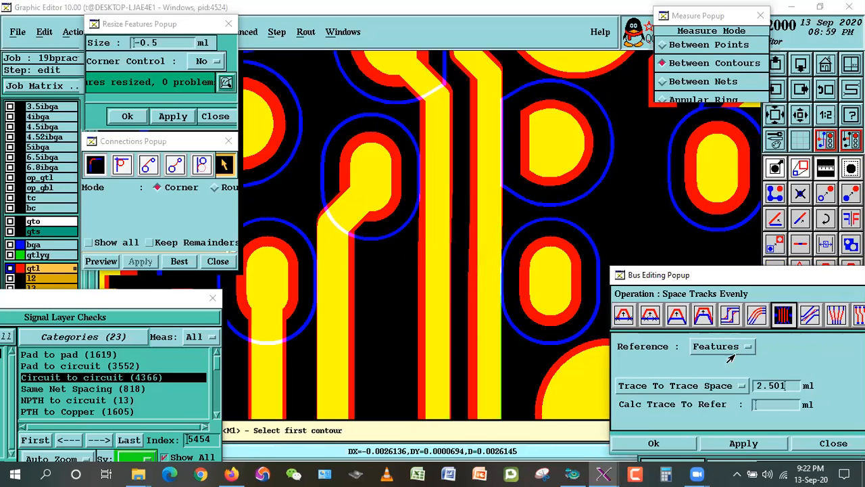
click(721, 346)
click(708, 331)
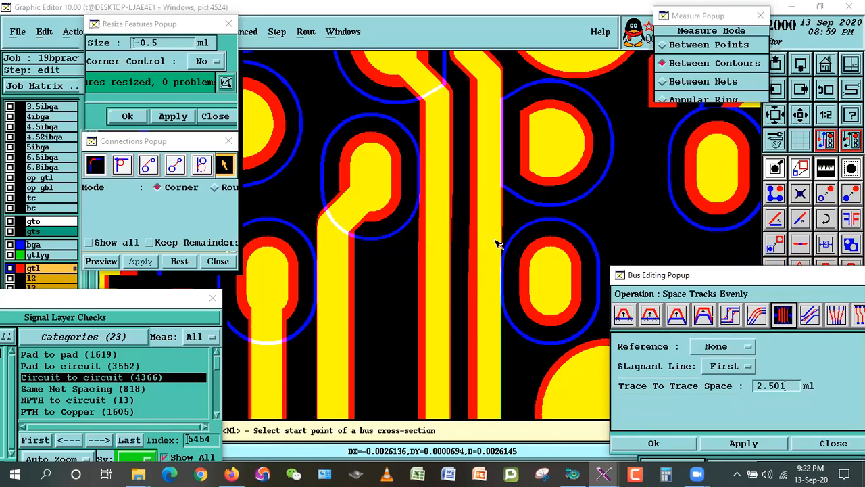
click(480, 231)
double_click(446, 232)
click(433, 272)
drag(685, 276, 693, 305)
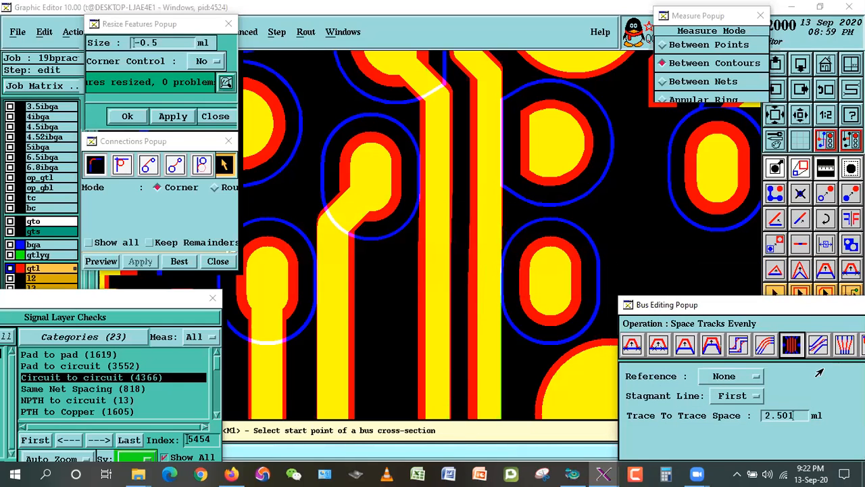
Step: Display only gtl as outlines and space the two bridging lines evenly at 2.501 ml with the first line stagnant
right_click(447, 169)
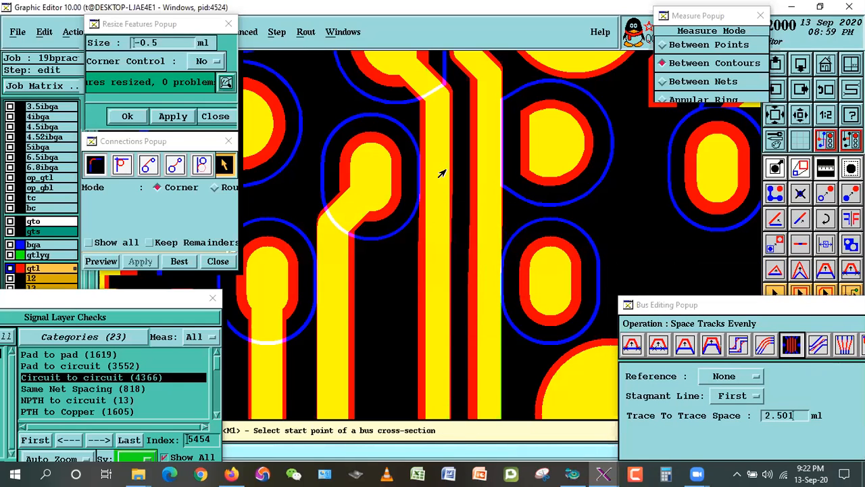
click(454, 190)
key(ctrl+w)
click(35, 254)
click(36, 245)
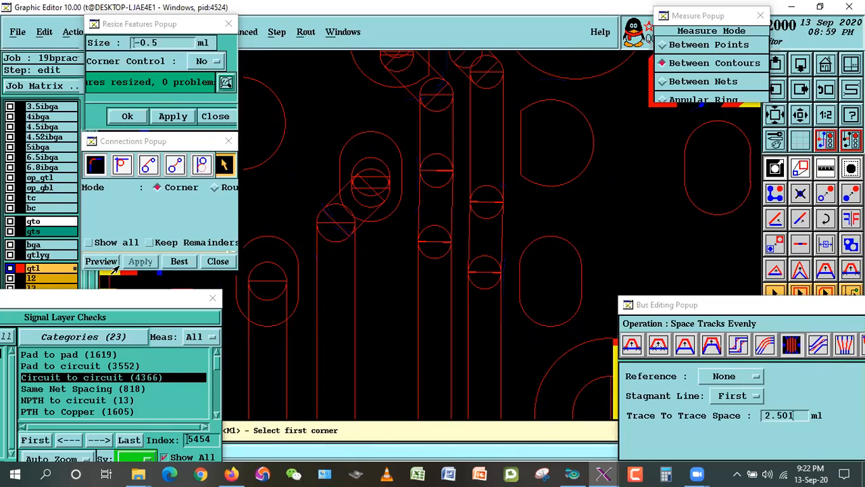
click(485, 240)
click(410, 237)
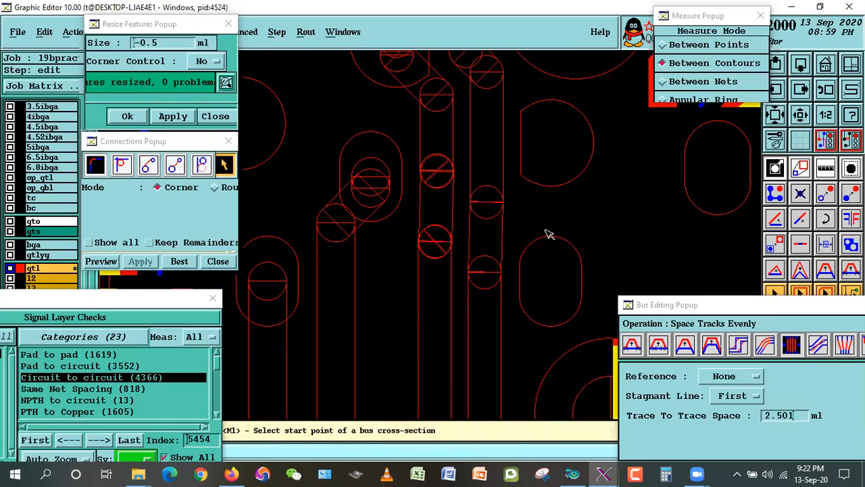
Step: Restore the filled display and show the bga and gtlyg layers again
key(ctrl+w)
click(775, 290)
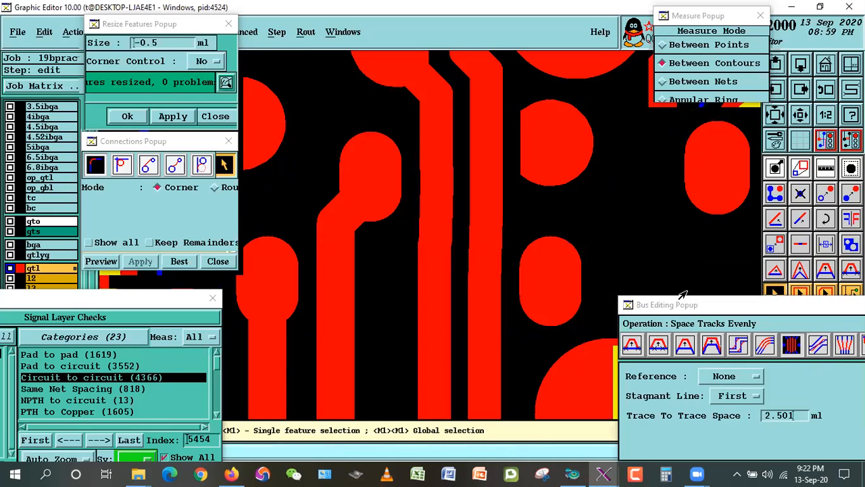
click(31, 255)
Step: Measure the left bridging line's spacing to the upper oval pad and the track-to-track spacings at the bridges, upper and lower segments
click(825, 168)
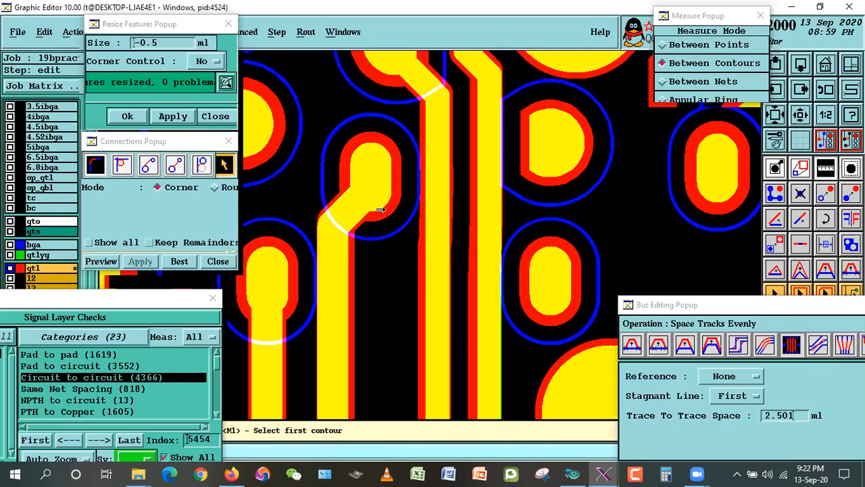
click(437, 194)
click(437, 195)
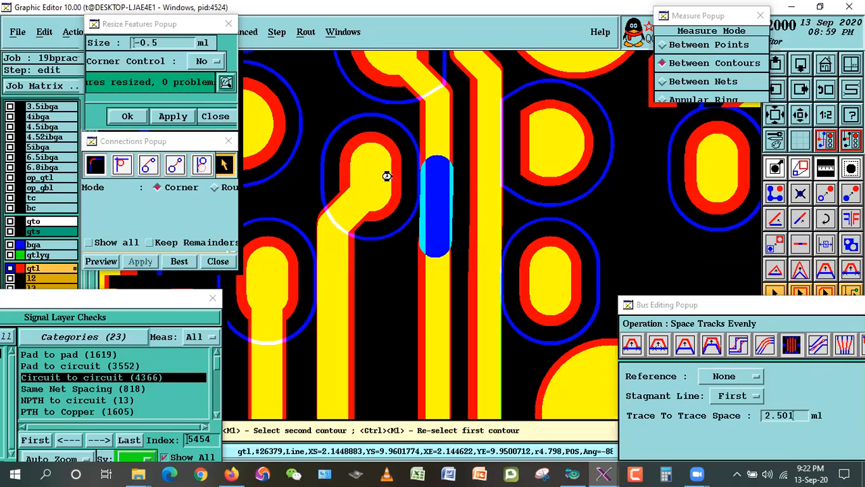
click(386, 176)
click(452, 242)
click(477, 226)
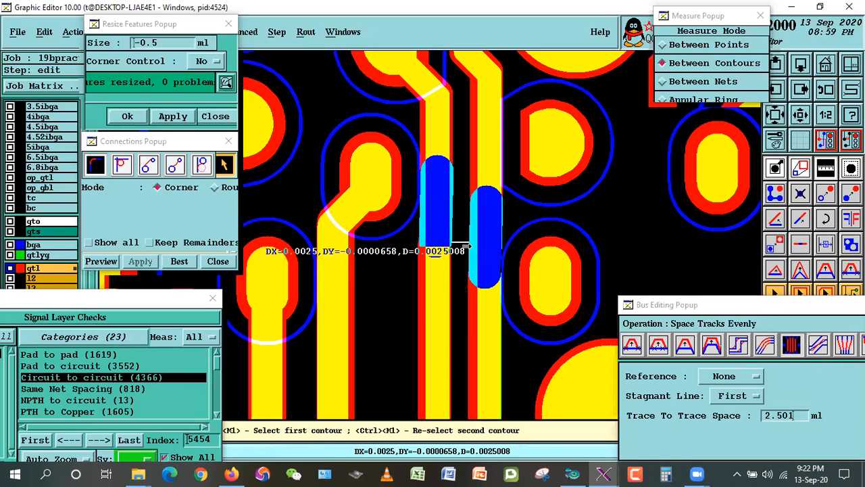
click(476, 192)
click(426, 177)
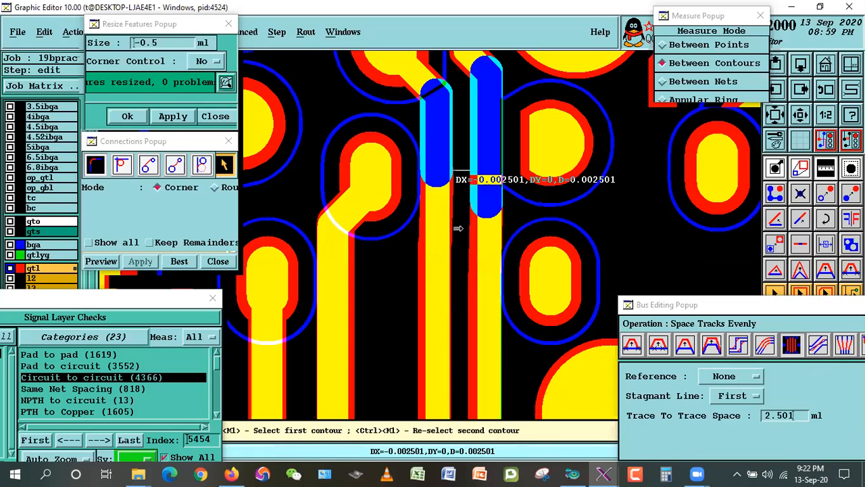
click(477, 270)
click(429, 282)
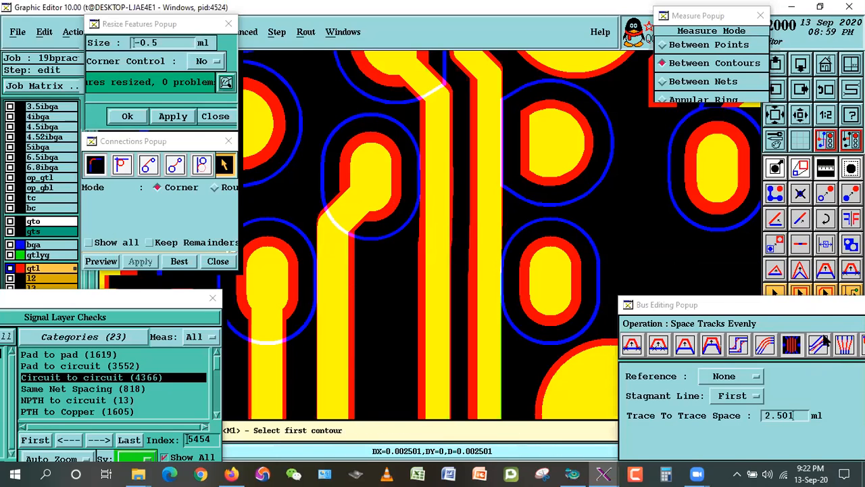
Step: Show all circuit-to-circuit check markers and inspect the lower oval pad beside the right track
drag(811, 306, 864, 415)
click(774, 295)
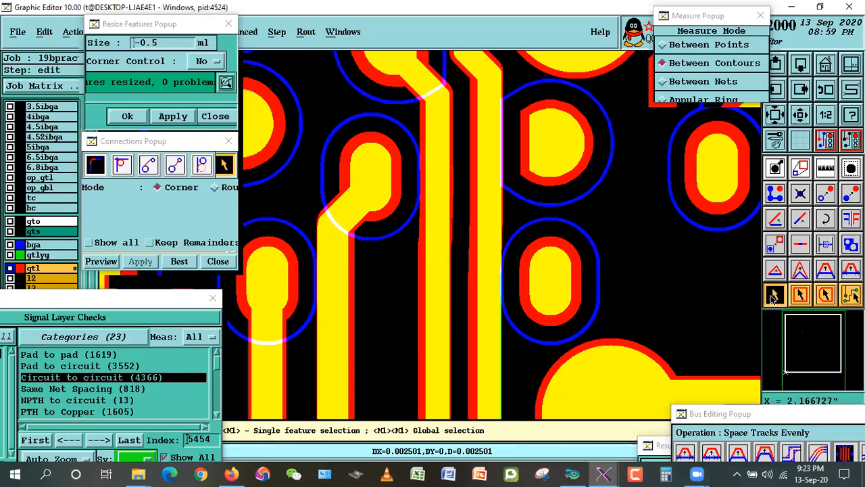
click(177, 457)
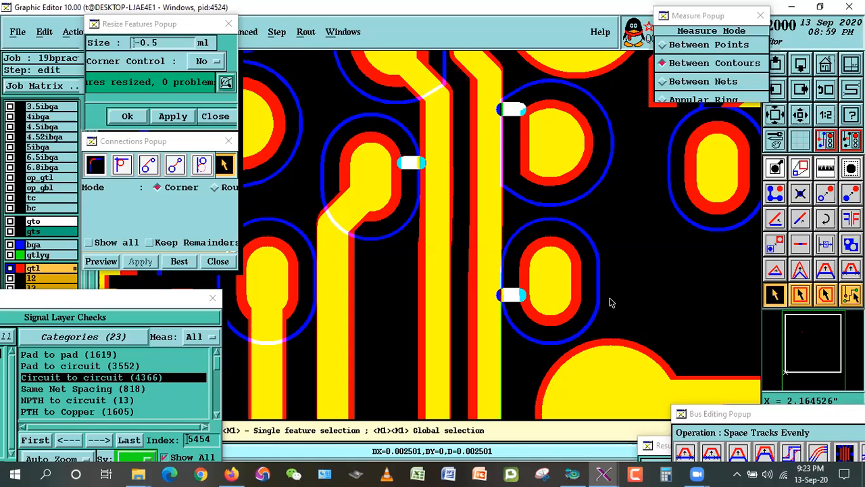
click(568, 273)
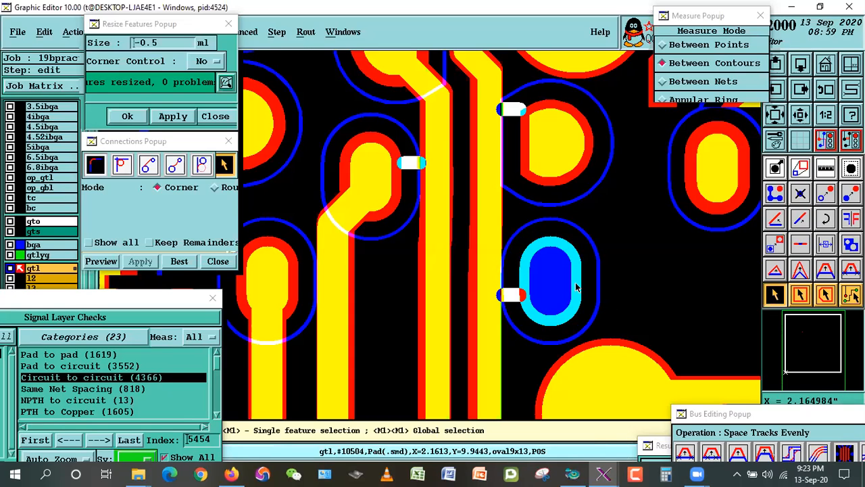
click(773, 293)
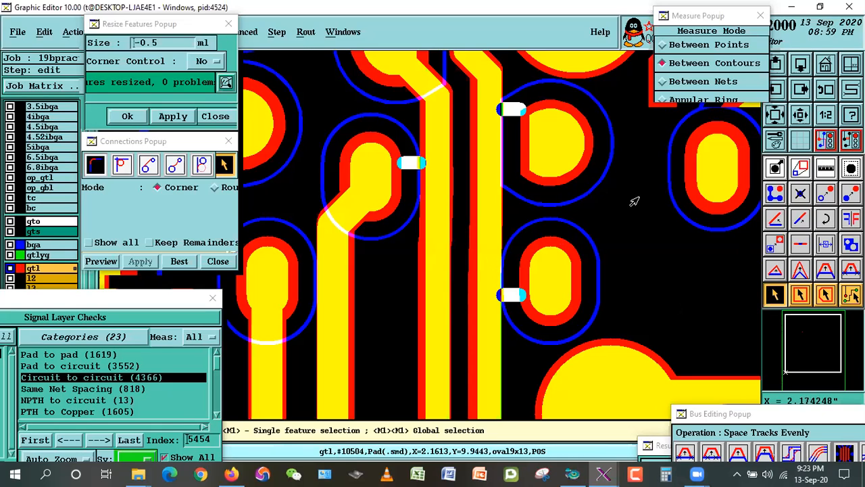
Step: Hide the bga and gtlyg layers and locate the next pair of spacing markers farther right along the BGA's lower edge
click(796, 114)
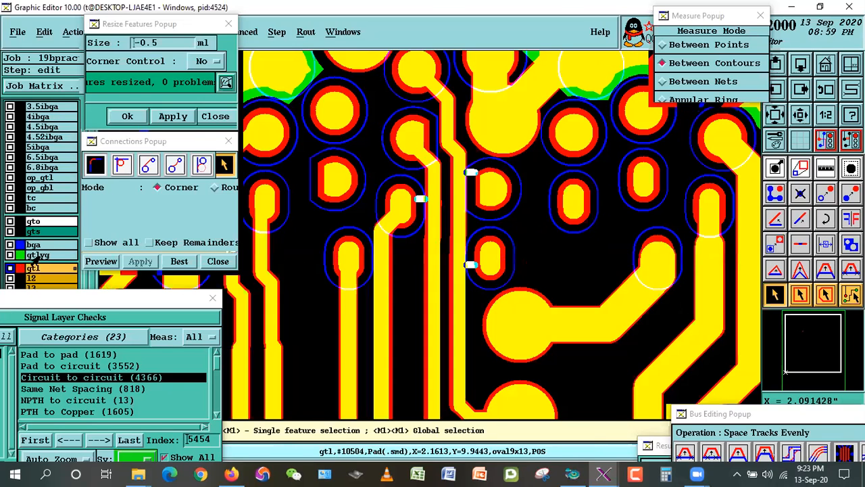
click(37, 255)
click(800, 116)
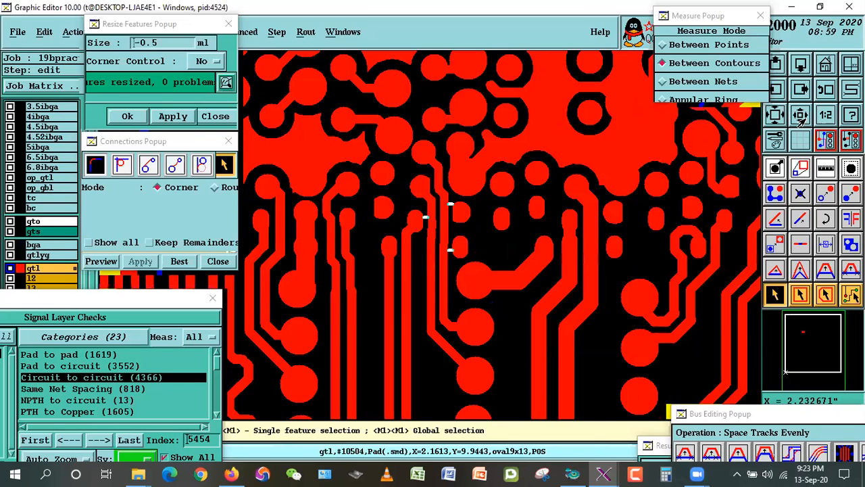
click(802, 119)
click(802, 119)
right_click(566, 183)
click(578, 203)
click(492, 197)
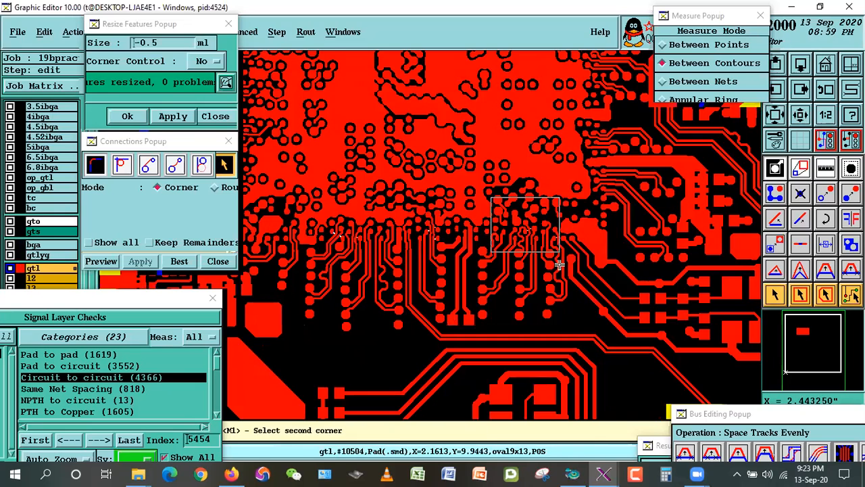
click(560, 265)
click(350, 151)
click(534, 314)
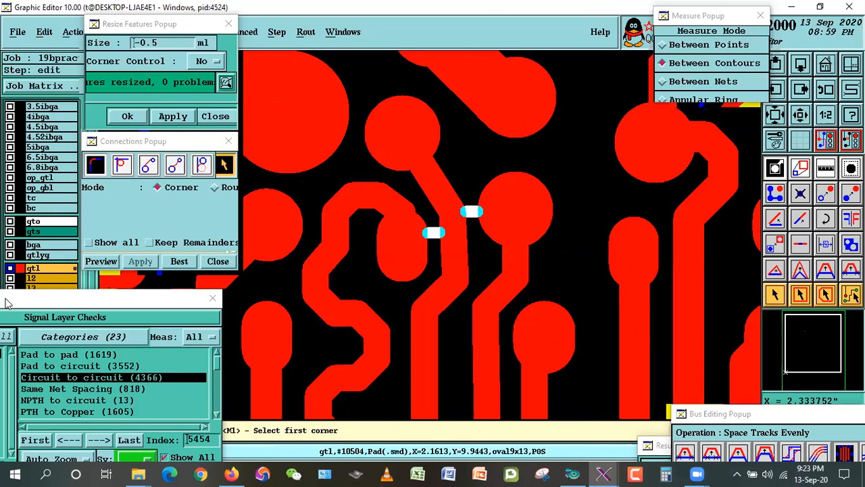
Step: Show the bga and gtlyg layers again and measure the slanted track segment's spacing to the oval and round pads beside it
click(30, 255)
click(33, 244)
click(304, 90)
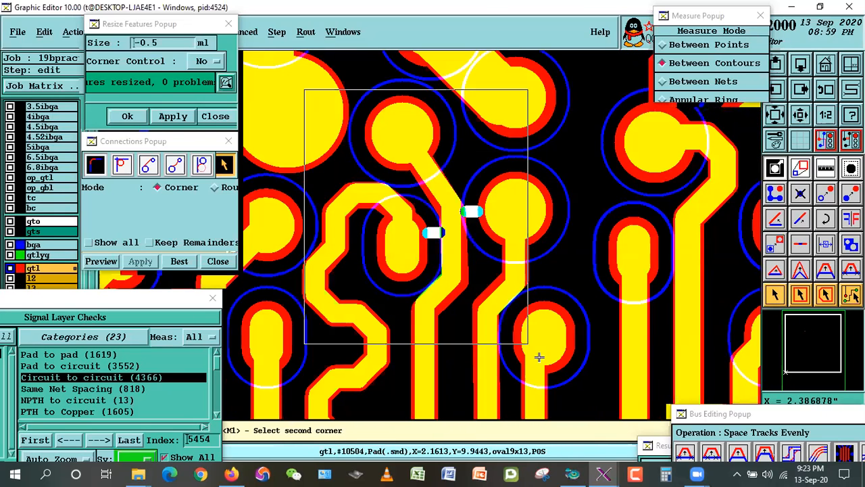
click(637, 365)
click(825, 168)
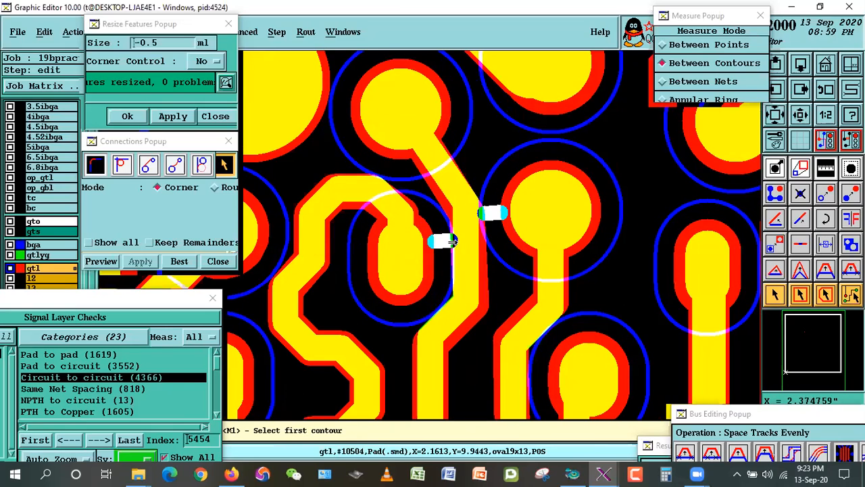
click(412, 252)
click(470, 257)
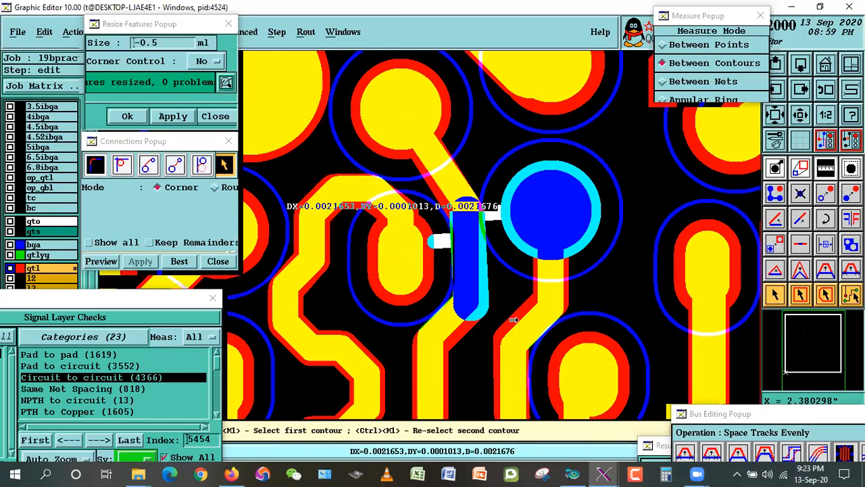
Step: Check the sizes of the oval and round pads on gtl, the round pad on gtlyg, and the track between the pads
click(774, 294)
double_click(408, 262)
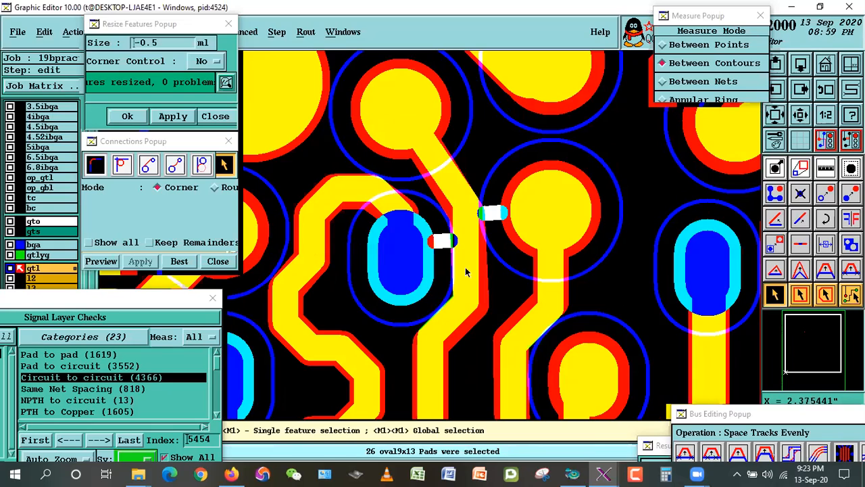
double_click(573, 195)
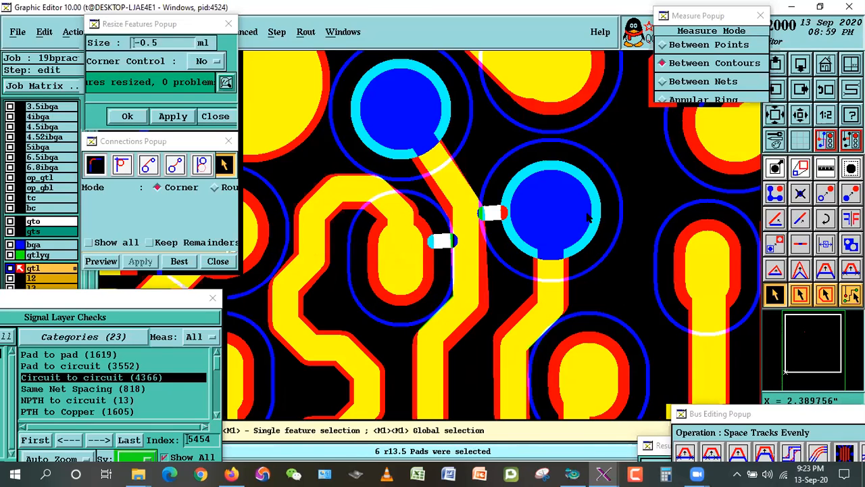
click(20, 268)
click(20, 256)
double_click(568, 201)
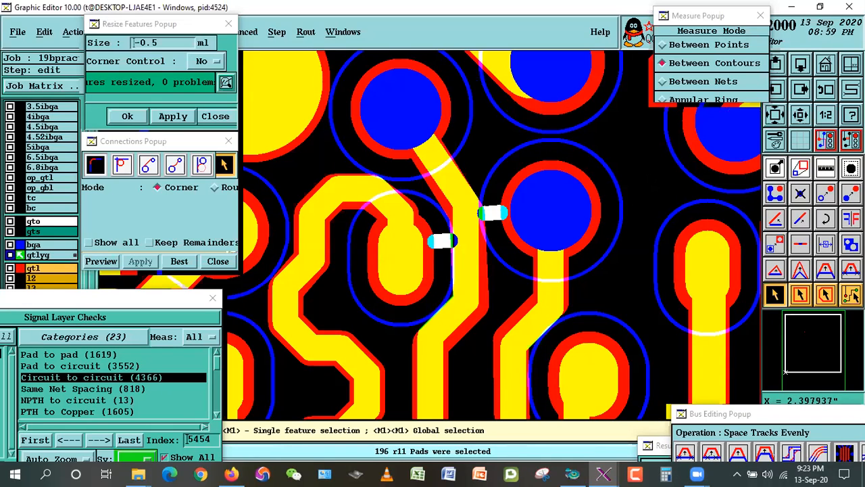
click(12, 269)
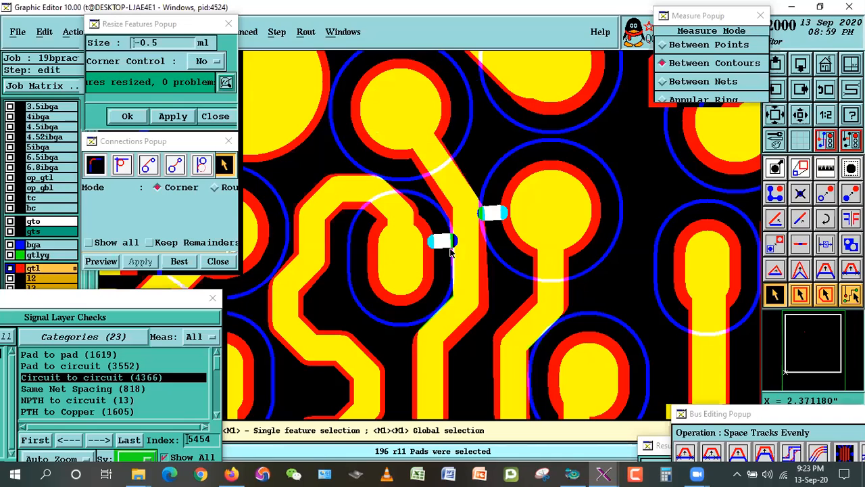
double_click(473, 262)
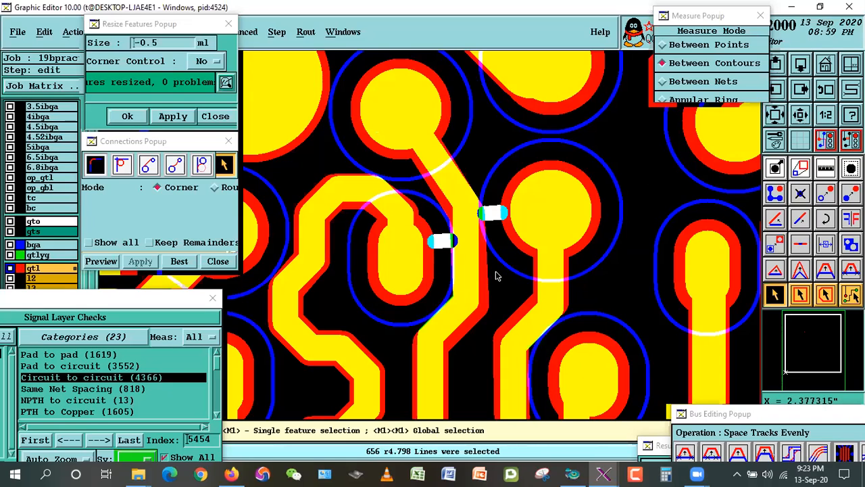
Step: Delete the slightly slanted gtl track segment between the oval and round pads, and check the two adjoining segments
click(464, 276)
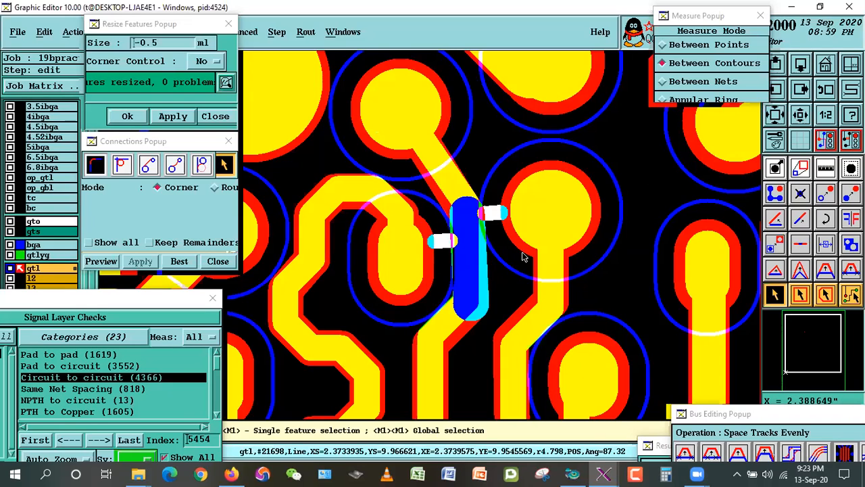
key(ctrl+b)
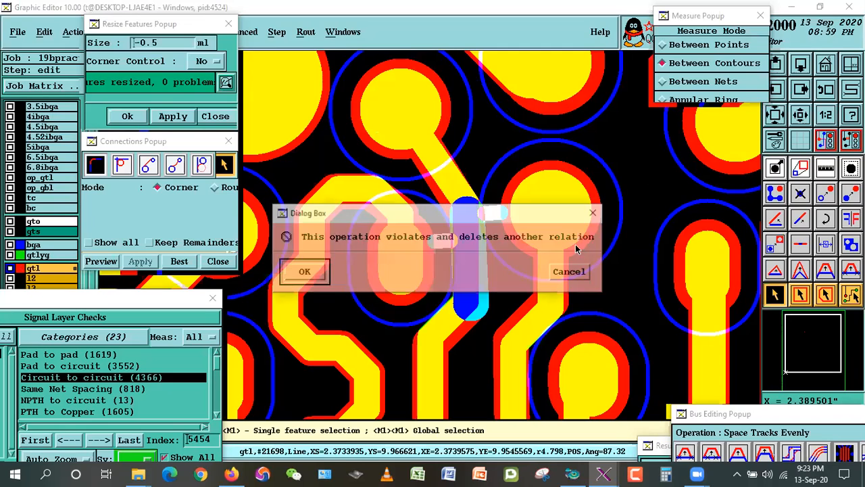
click(303, 276)
click(474, 308)
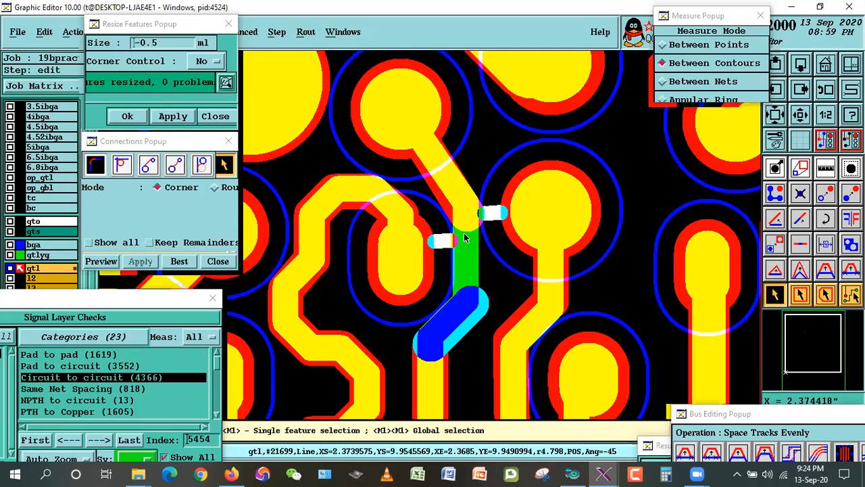
click(465, 224)
click(624, 146)
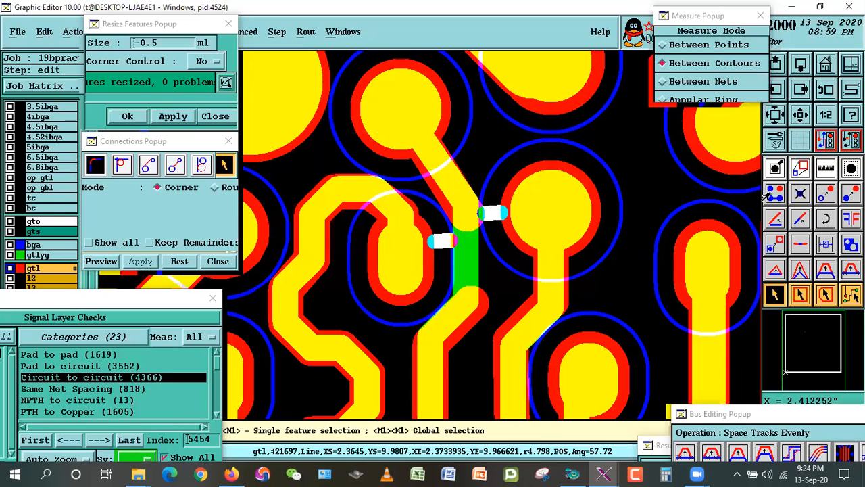
Step: Add a vertical r4.798 single line on gtl from the end of the diagonal segment down to the lower segment
click(800, 169)
right_click(579, 194)
click(588, 218)
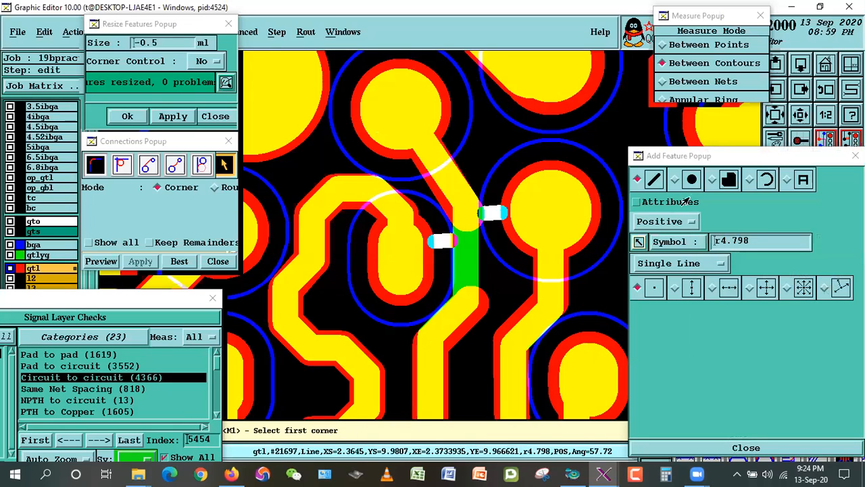
click(638, 241)
click(475, 225)
click(467, 207)
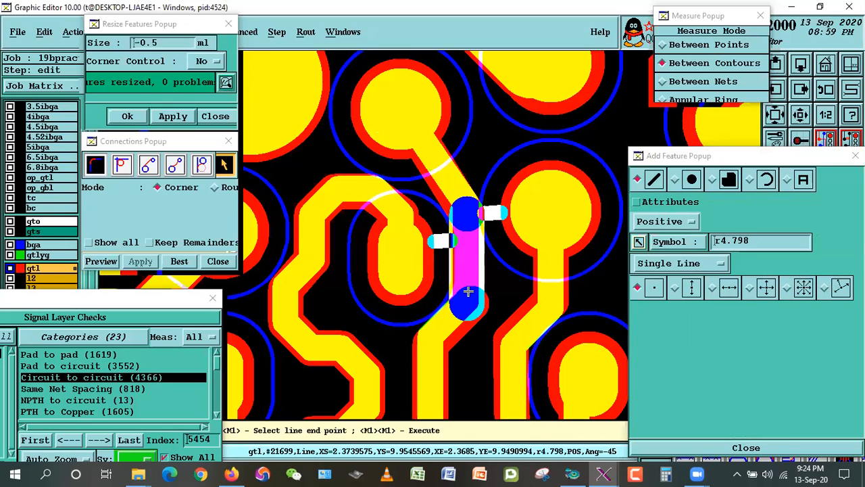
click(465, 295)
click(692, 446)
Step: Reconnect the new vertical line with its adjoining diagonal segments using the best Corner connection
click(770, 297)
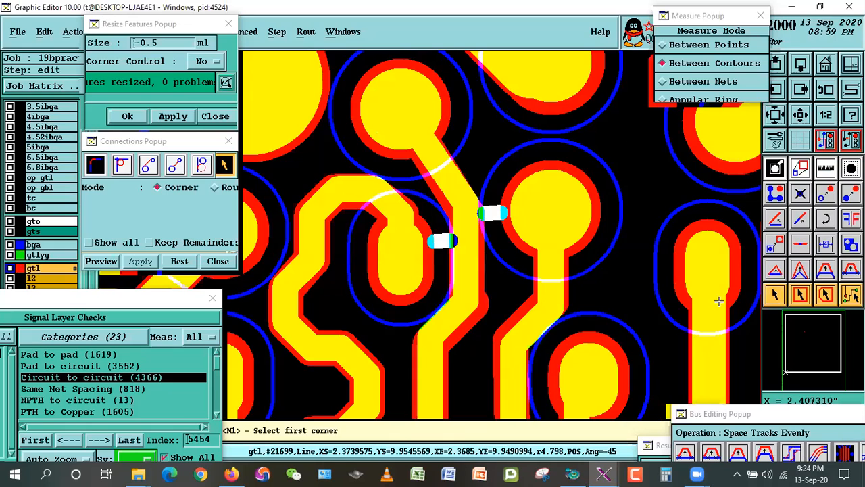
click(774, 293)
click(469, 266)
click(451, 324)
click(444, 184)
click(471, 242)
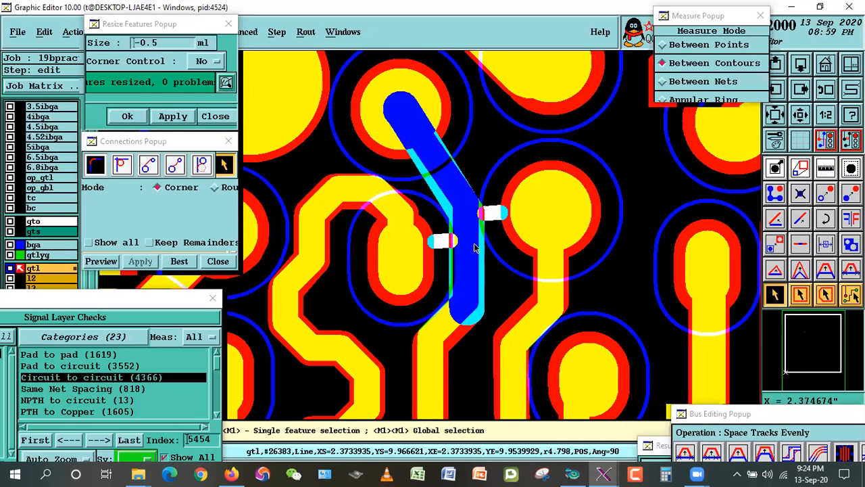
click(180, 262)
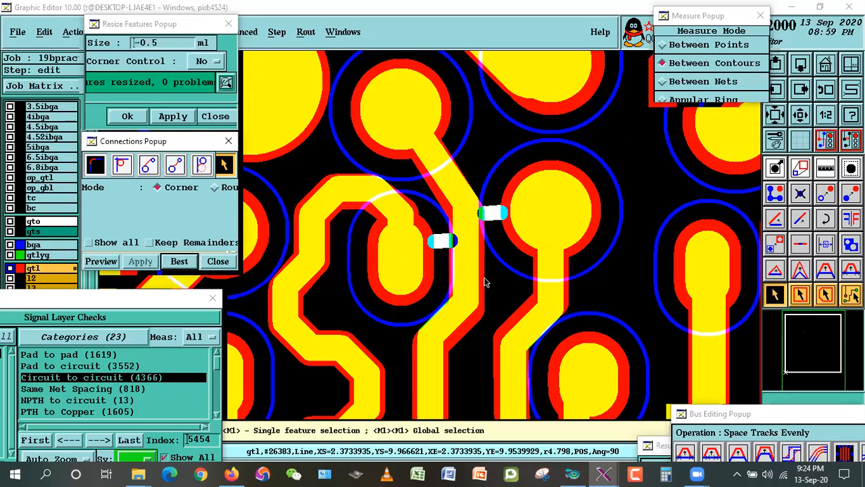
Step: Space the vertical segment evenly between the oval pad and the round pad, using Features as the reference
click(757, 414)
click(753, 404)
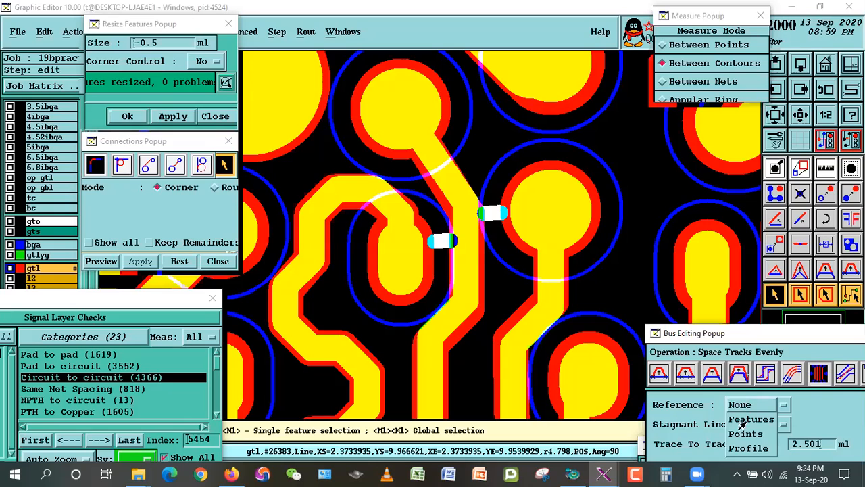
click(742, 416)
click(427, 271)
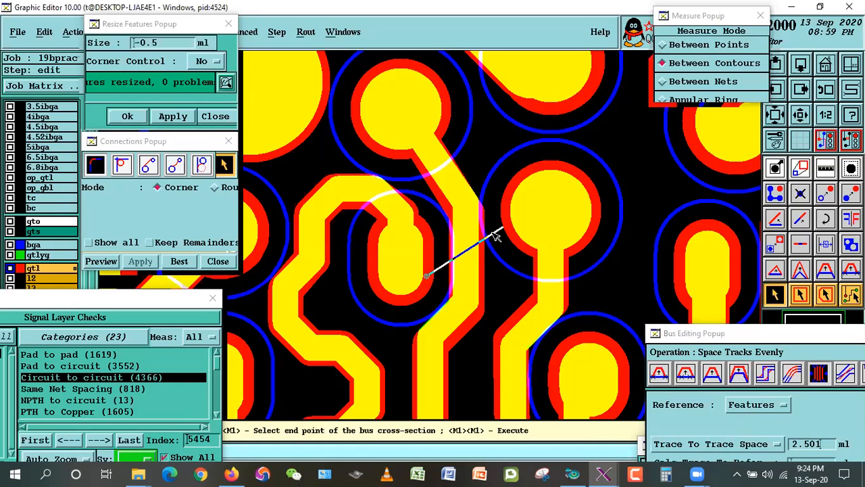
click(513, 243)
Step: Measure the vertical segment's spacing to the oval pad and to the round pad
click(826, 169)
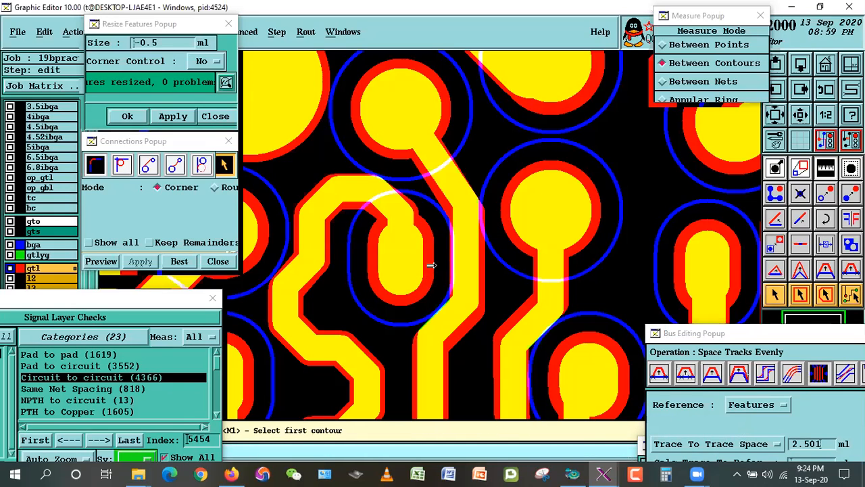
click(417, 255)
click(458, 252)
click(465, 268)
click(498, 290)
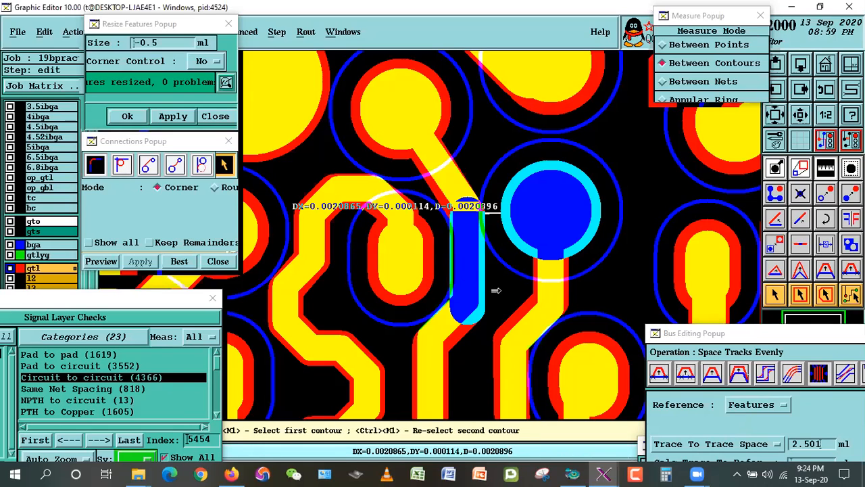
Step: Compare the sizes of the round and oval pads beside the vertical segment on the gtl and gtlyg layers
click(775, 294)
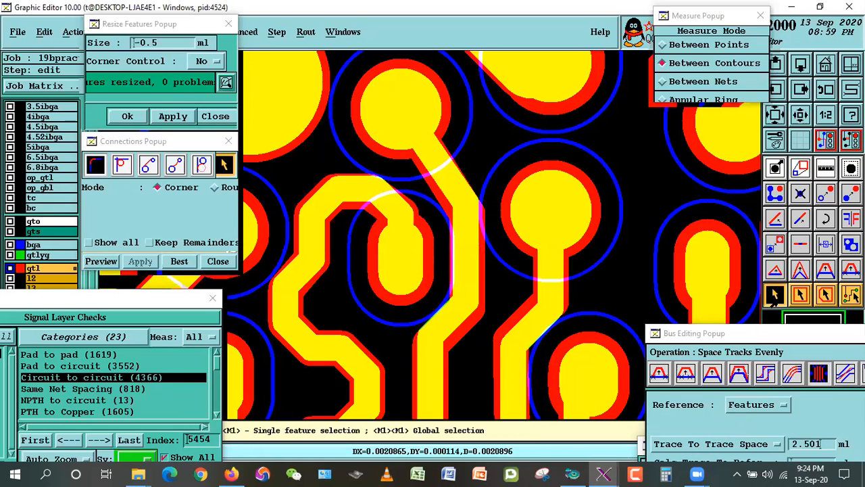
double_click(575, 196)
click(624, 145)
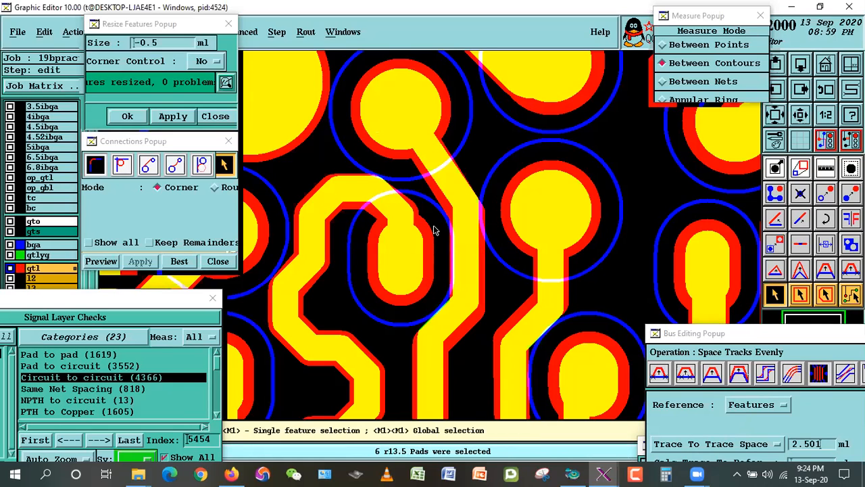
double_click(554, 189)
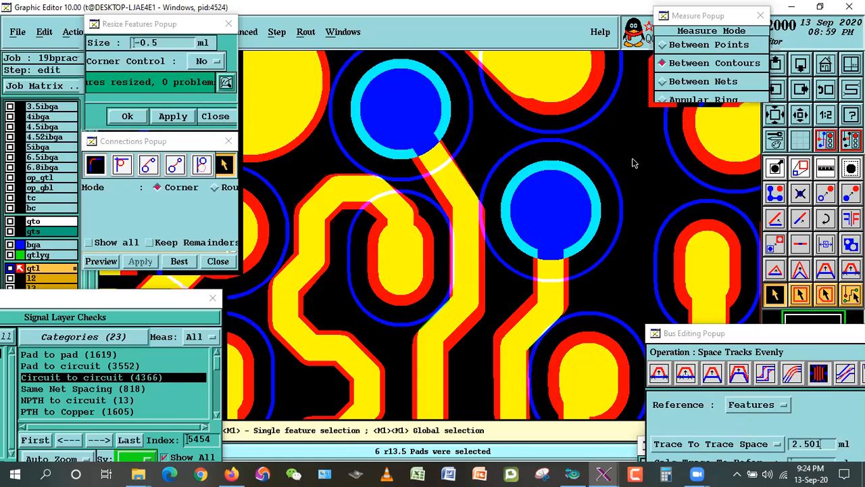
double_click(574, 181)
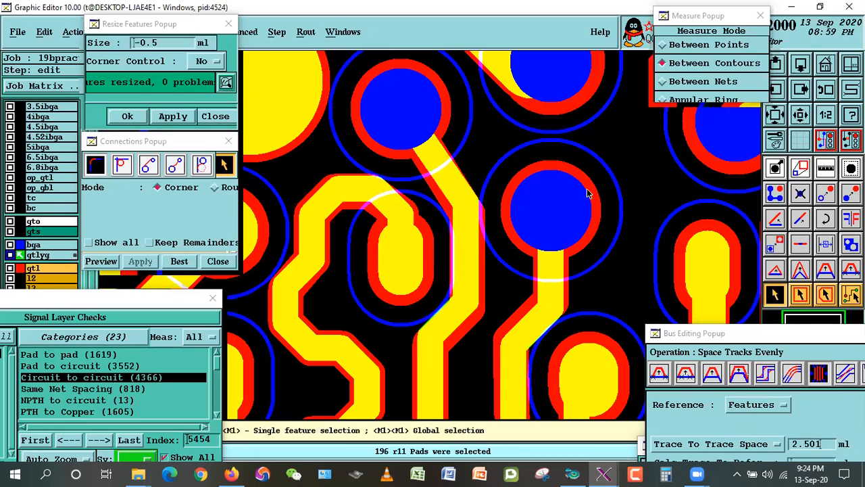
click(11, 254)
double_click(401, 258)
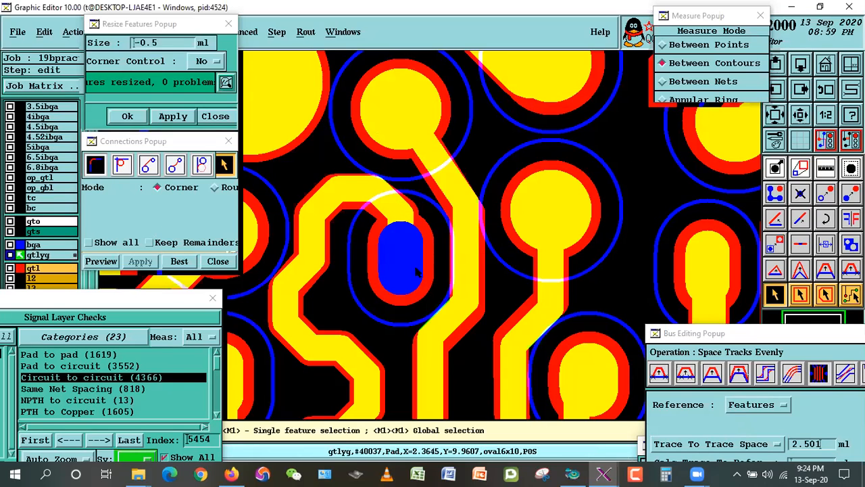
click(388, 316)
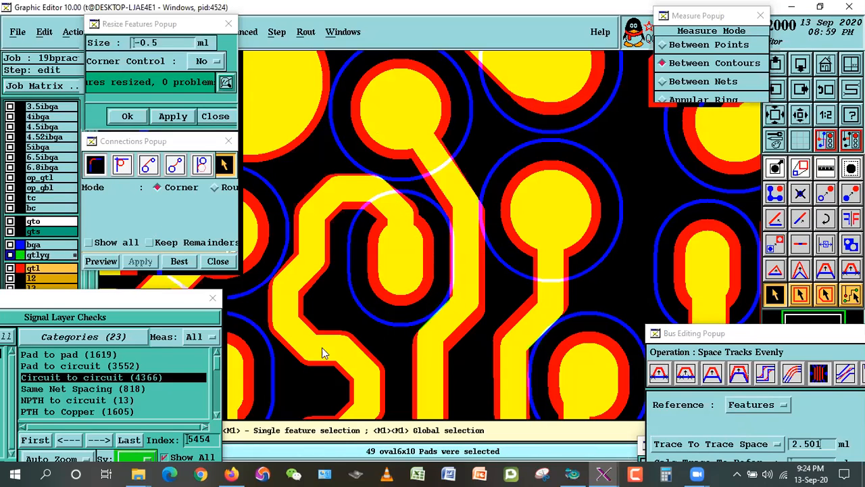
click(12, 267)
click(400, 293)
double_click(400, 294)
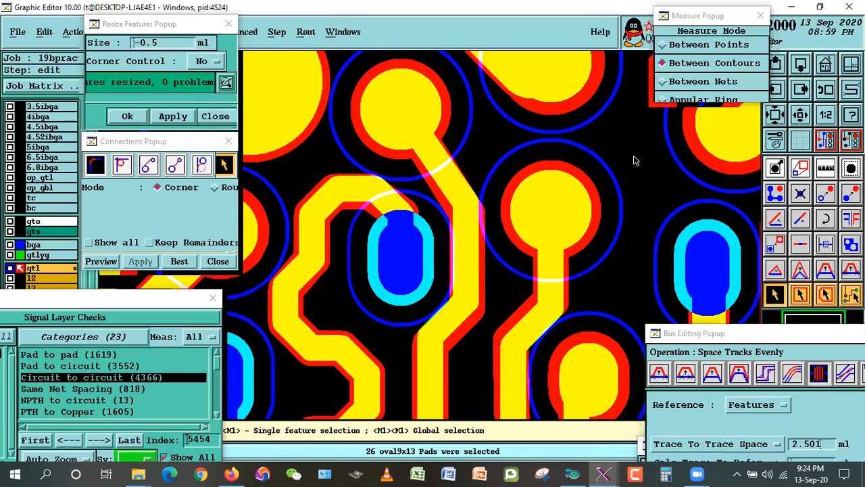
click(646, 200)
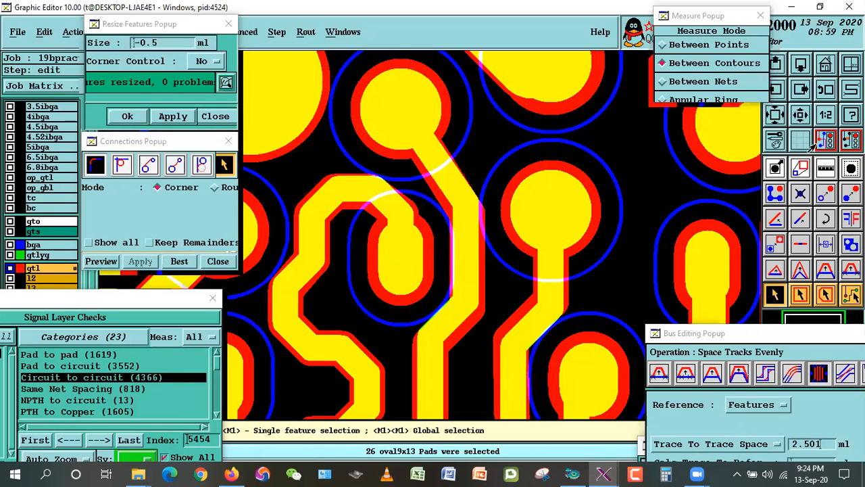
Step: Measure the diagonal segment's spacing to the oval pad and recheck the vertical segment's spacing to both pads
click(447, 181)
click(423, 271)
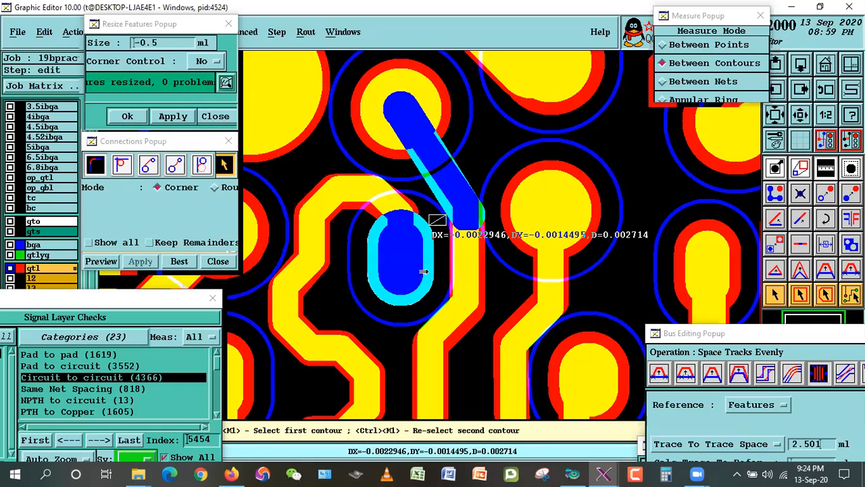
click(599, 217)
click(420, 254)
click(465, 264)
click(468, 251)
click(509, 232)
click(567, 270)
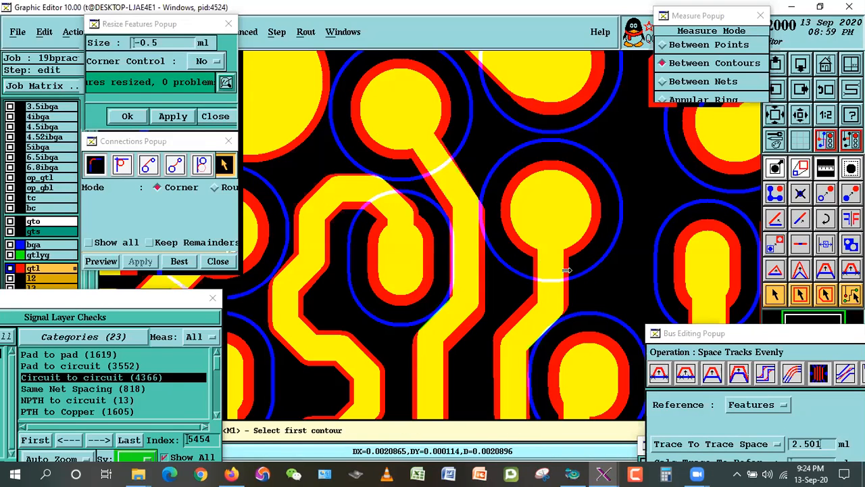
Step: Measure the contour spacing from the lower diagonal segment to the oval pad and to the neighbouring track
click(417, 291)
click(446, 335)
click(469, 351)
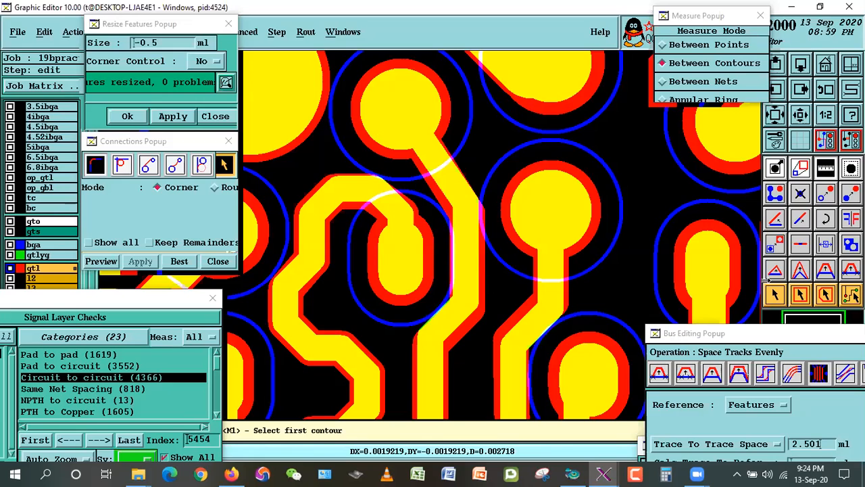
click(471, 323)
click(496, 323)
click(571, 312)
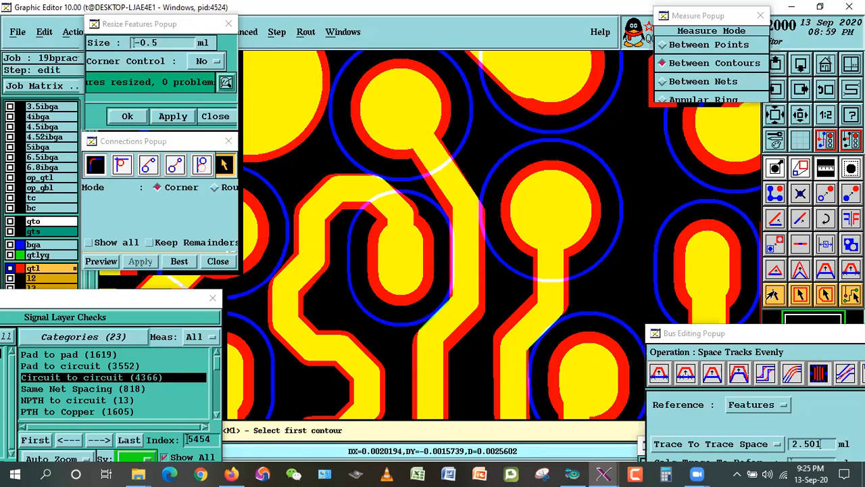
click(771, 291)
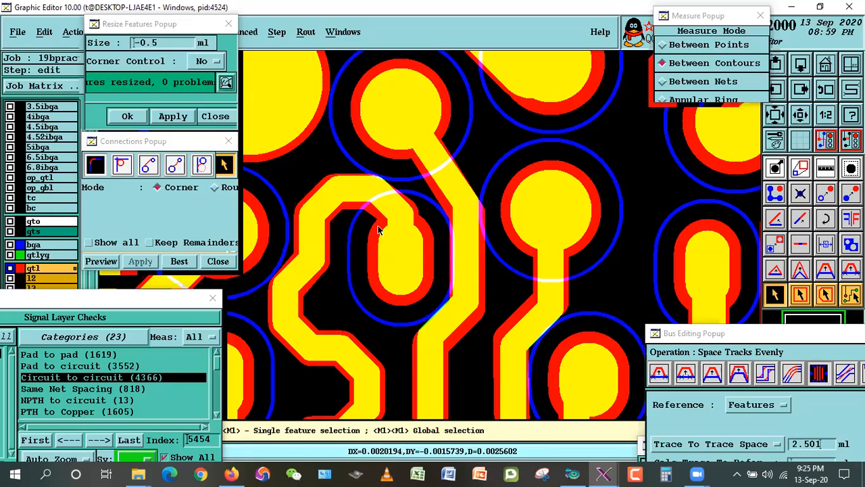
Step: Measure the contour spacing from the vertical segment to the oval pad and to the round pad
click(826, 168)
click(421, 249)
click(465, 253)
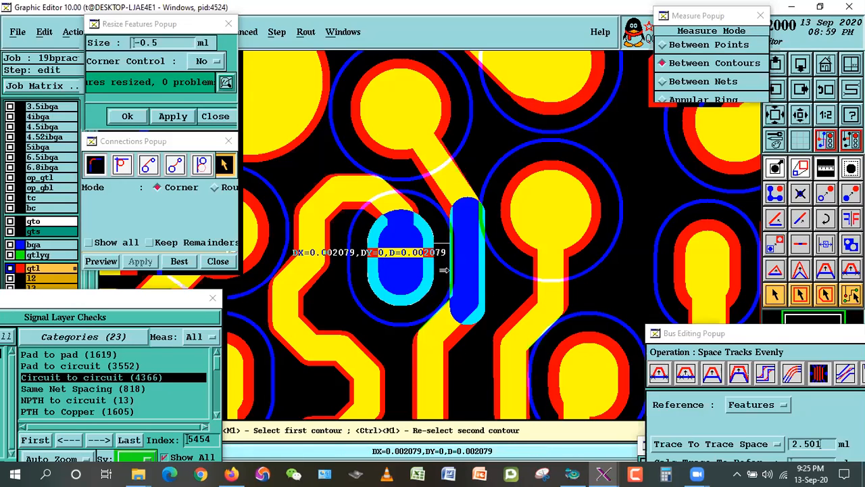
click(463, 258)
click(534, 249)
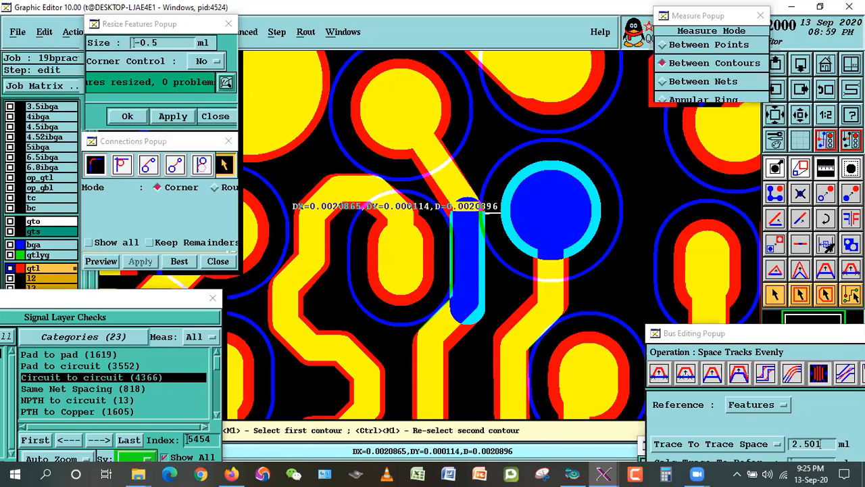
click(777, 289)
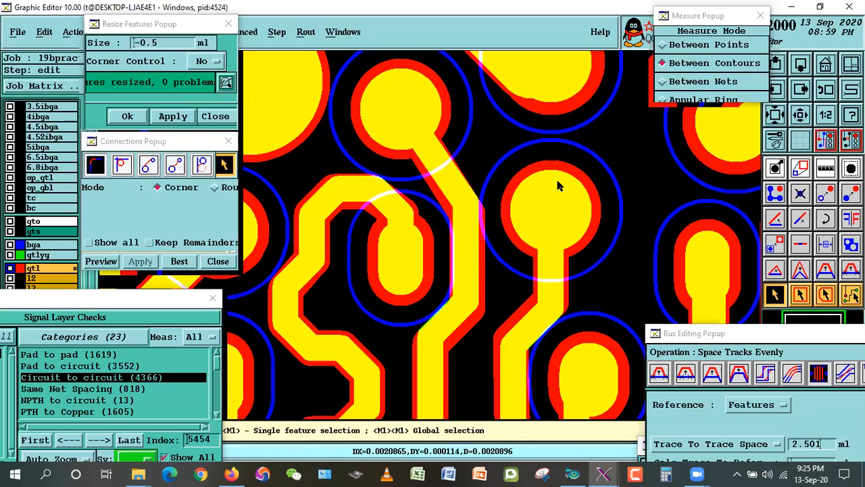
Step: Shrink the oval pad by 0.5 ml and space the adjacent track evenly between it and the neighbouring round pad
click(406, 272)
click(170, 116)
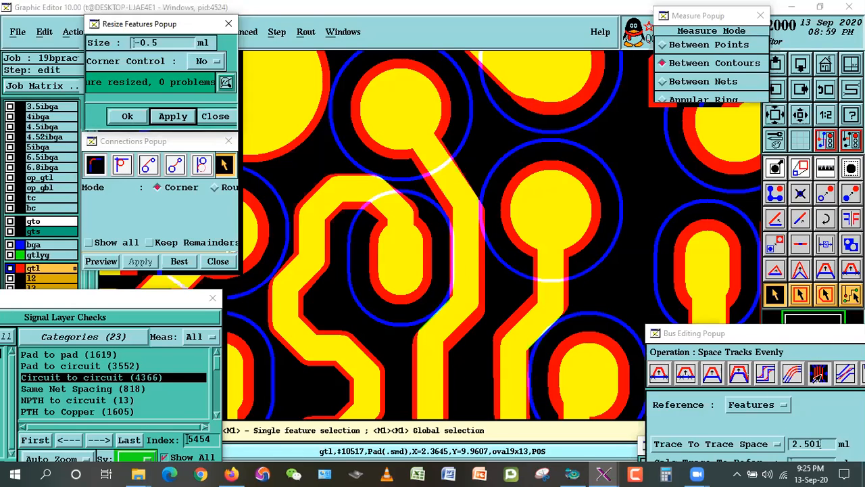
click(818, 373)
click(424, 289)
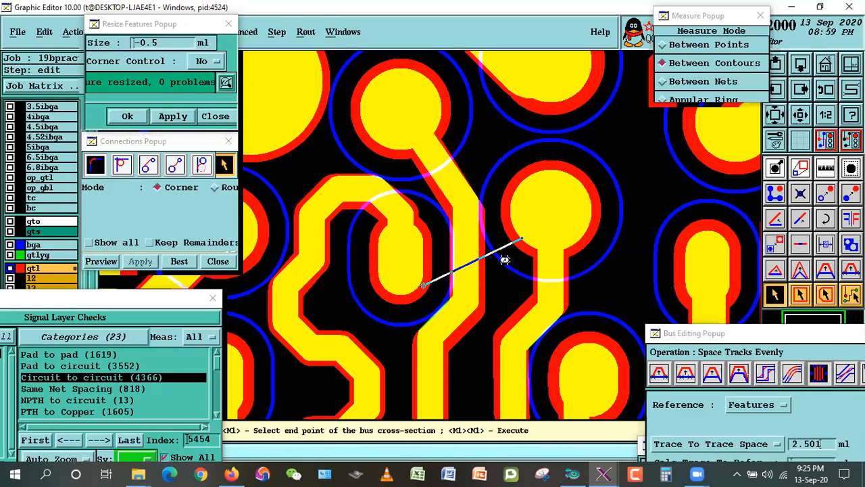
click(507, 260)
Step: Measure the contour gaps between the track and the pads on both of its sides
click(826, 168)
click(419, 255)
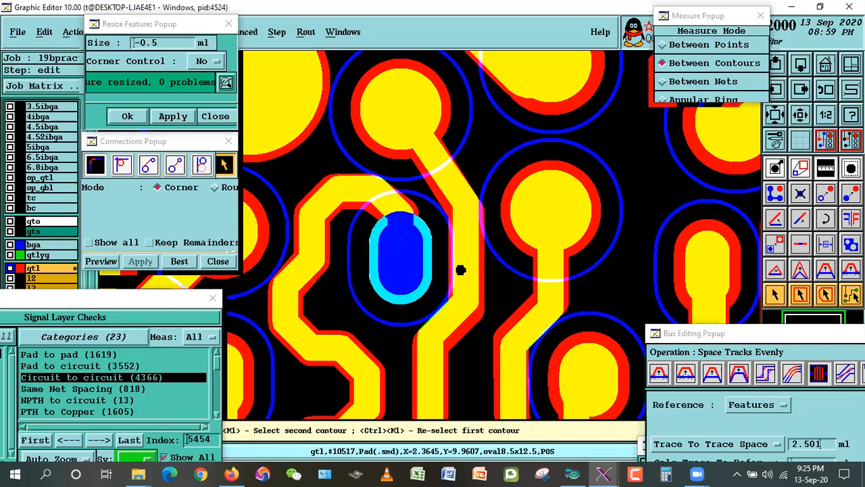
click(459, 268)
click(466, 277)
click(498, 232)
click(502, 278)
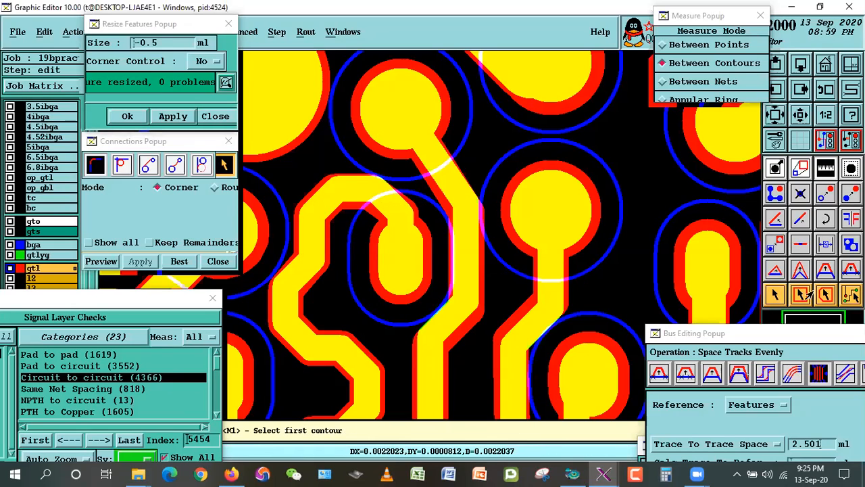
click(771, 297)
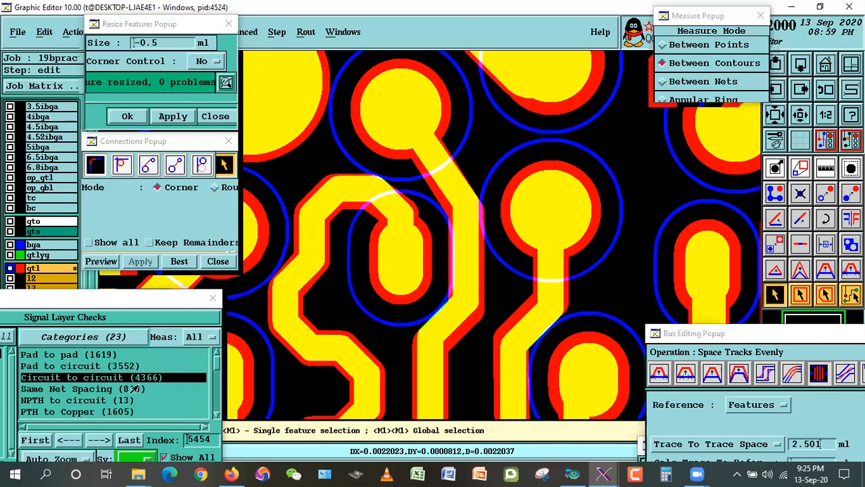
Step: Show all violation markers of the circuit-to-circuit check and hide the gtlyg and bga layers
click(188, 457)
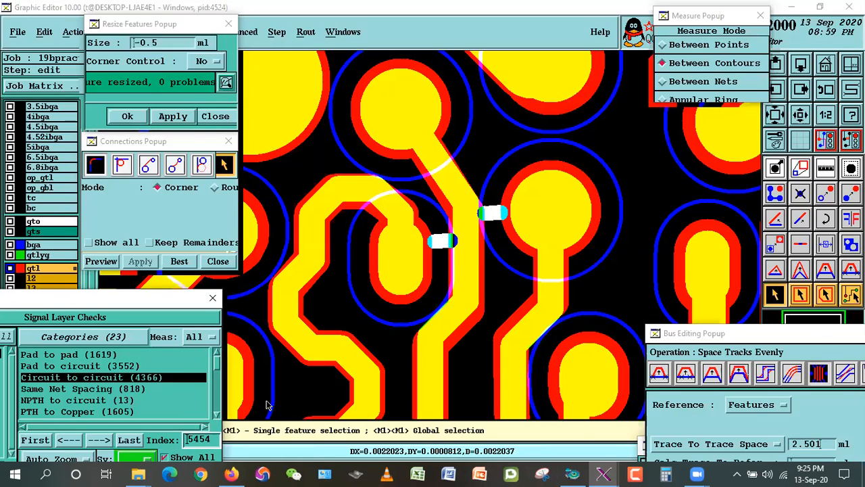
click(30, 256)
click(29, 245)
Step: Examine the marked violations at the track between the two pads further right and around the first oval pad
click(801, 115)
click(801, 115)
click(800, 115)
right_click(547, 199)
click(565, 221)
click(419, 215)
click(555, 302)
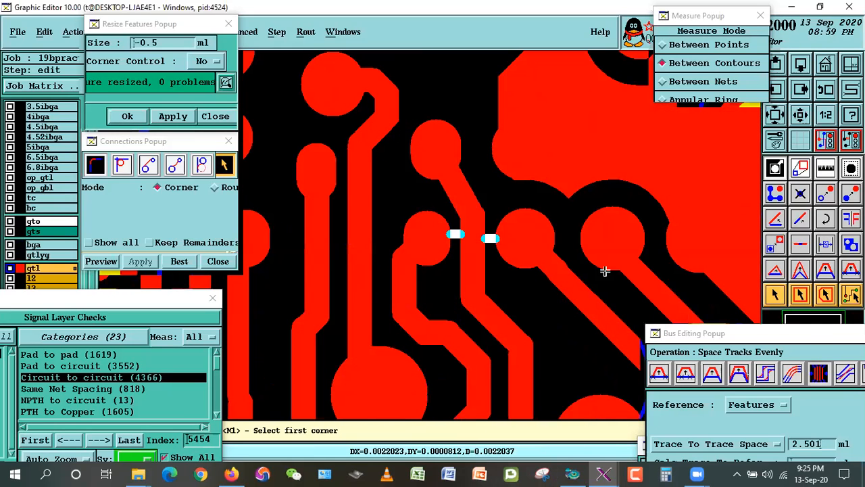
click(819, 91)
click(378, 201)
click(476, 271)
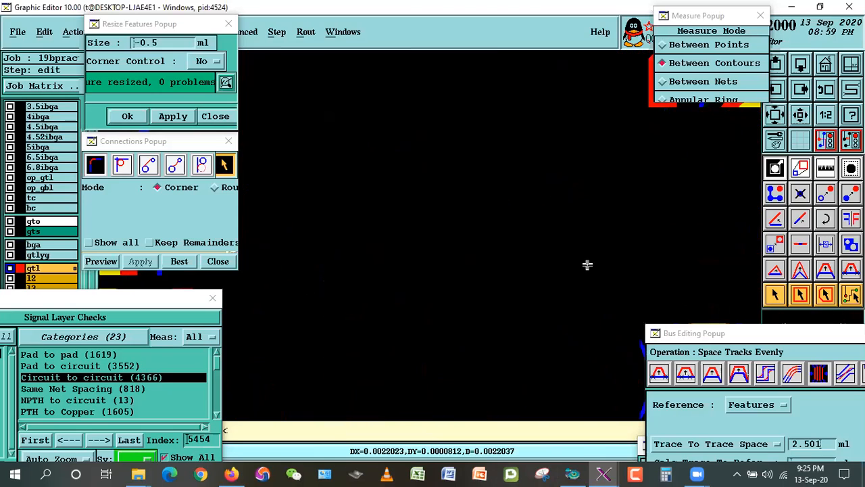
Step: Display the gtlyg and bga layers again and measure the contour gap between the diagonal track segment and the round pad
click(41, 255)
click(40, 246)
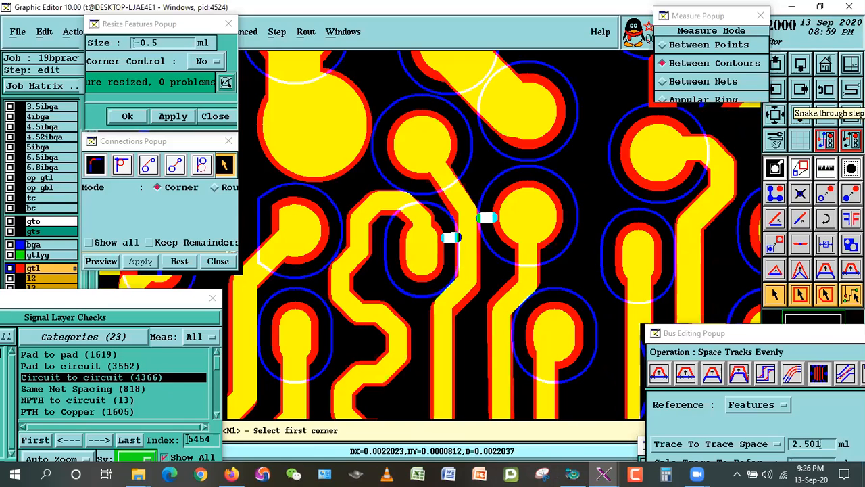
click(443, 194)
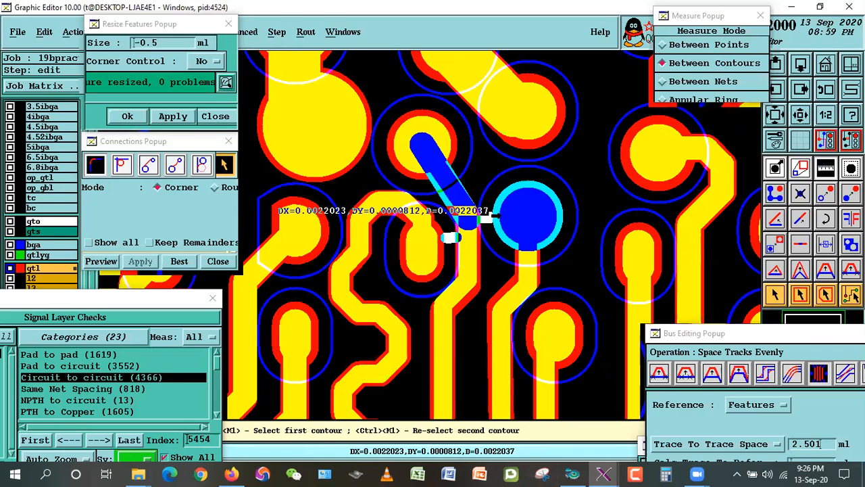
click(473, 248)
click(586, 267)
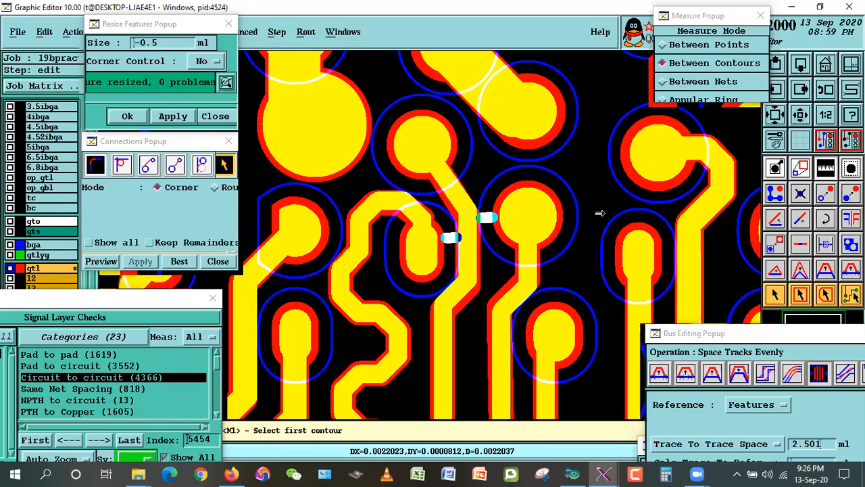
Step: Stretch and rotate the diagonal track segment so it runs steeper, shifting its upper end right and down inside its pad
right_click(561, 156)
click(595, 177)
click(368, 109)
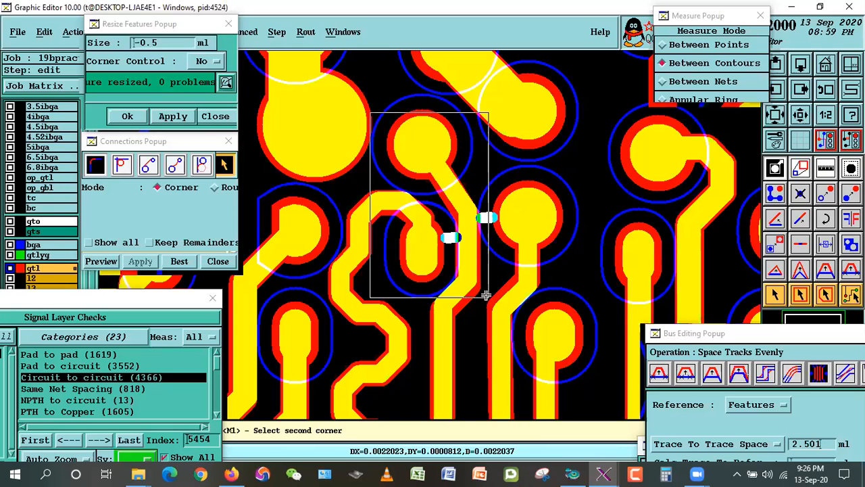
click(542, 330)
click(774, 219)
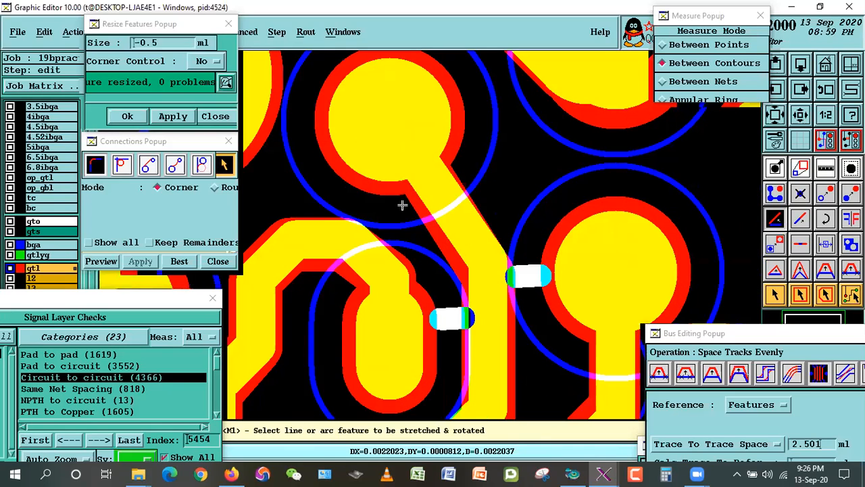
click(426, 160)
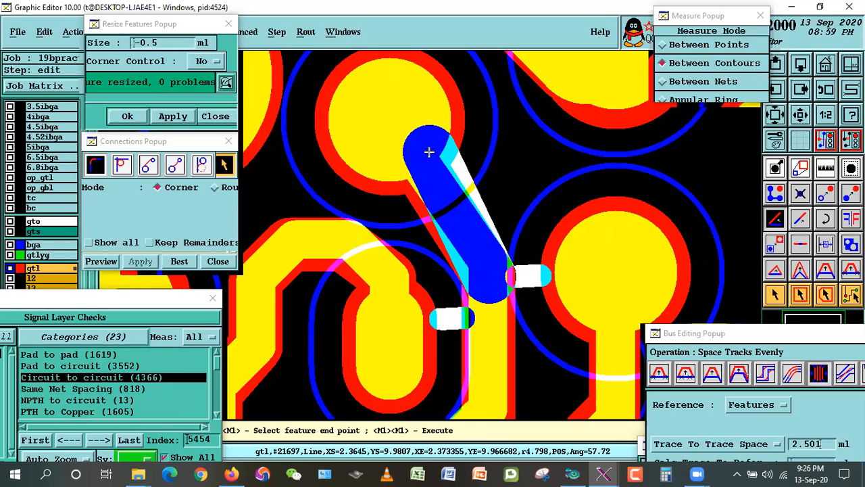
click(422, 154)
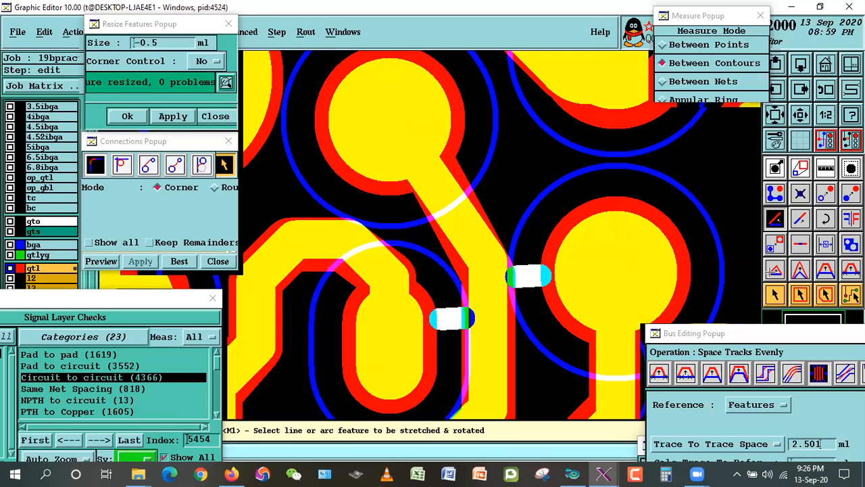
Step: Measure the contour gaps from the rotated segment to the oval pad and to the round pad
click(825, 167)
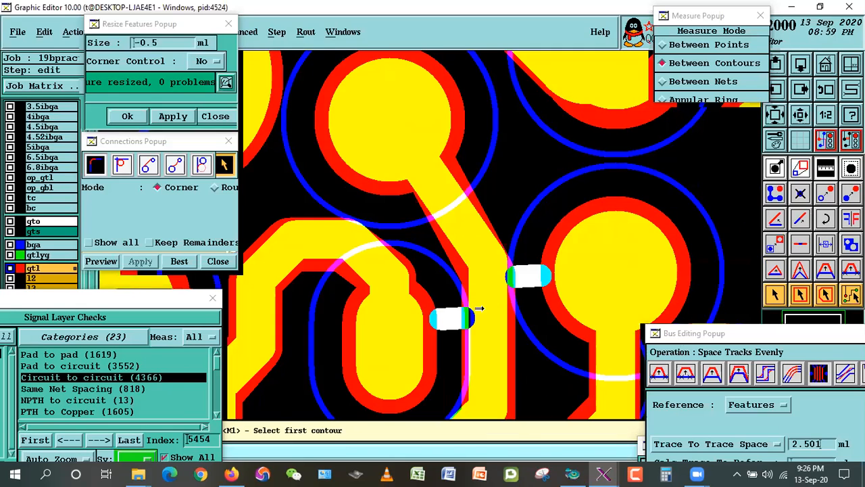
click(434, 303)
click(446, 229)
click(482, 274)
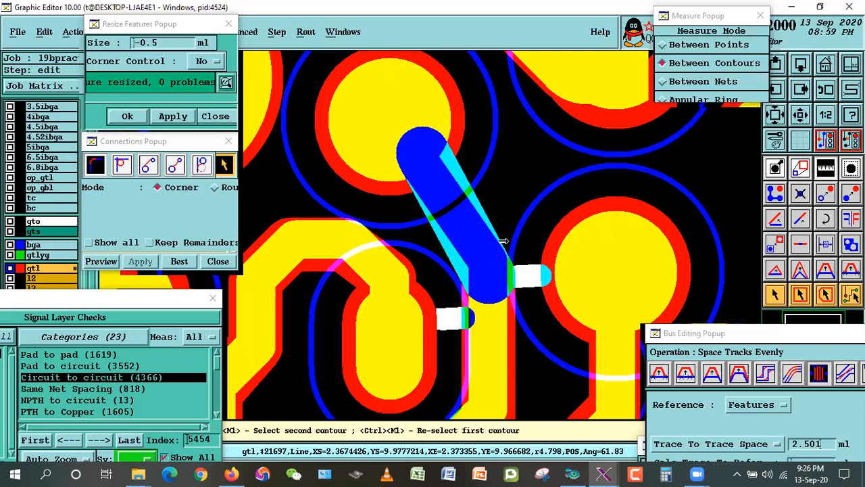
click(540, 269)
right_click(569, 298)
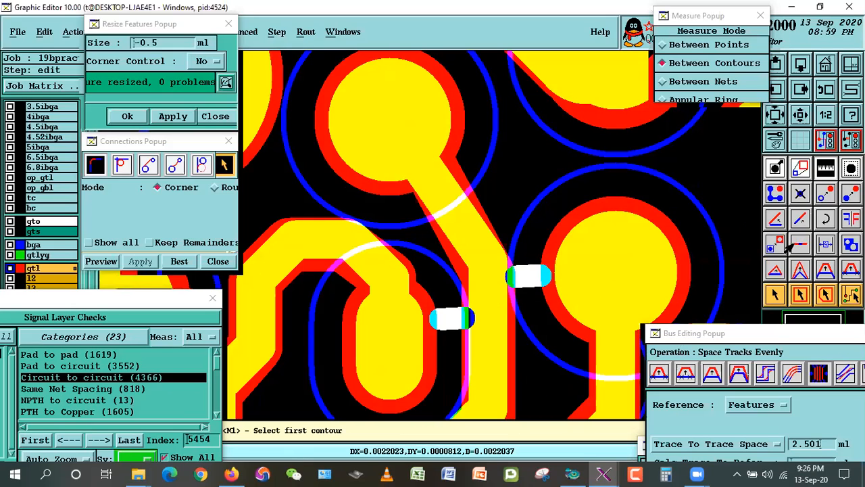
Step: Try to move the diagonal track segment slightly away from the round pad
click(825, 194)
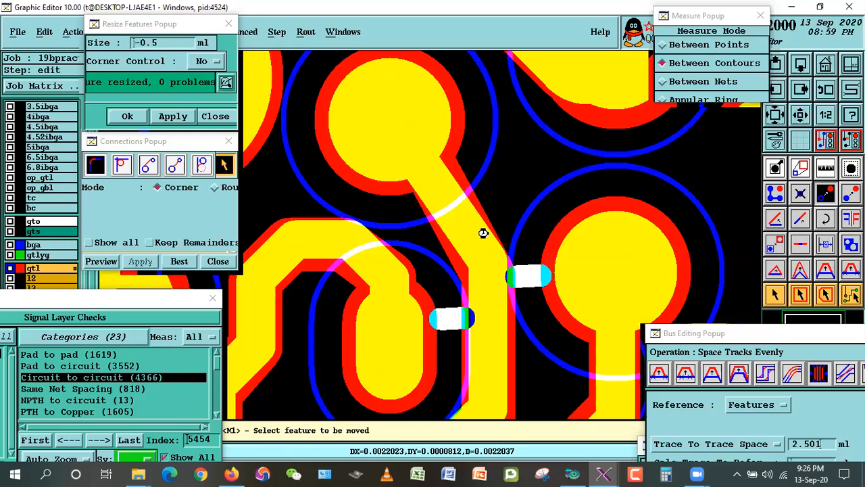
click(483, 233)
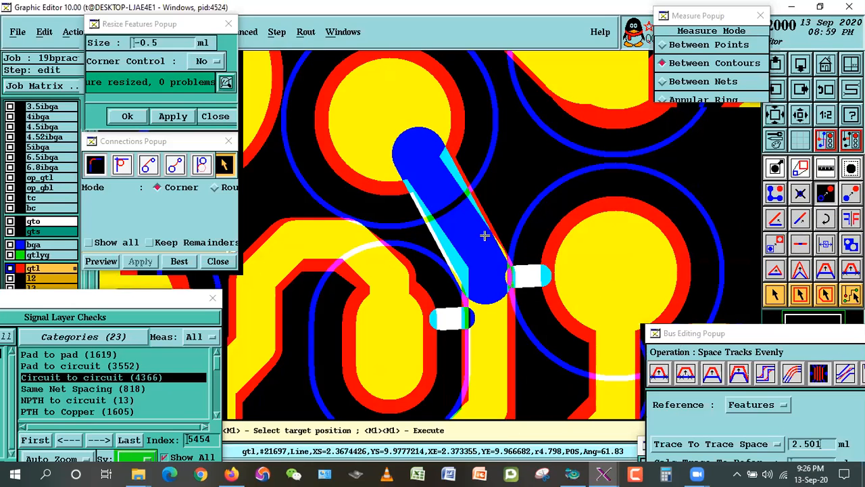
double_click(572, 305)
Step: Measure the moved segment's contour gaps to the round pad and the oval pad
right_click(804, 179)
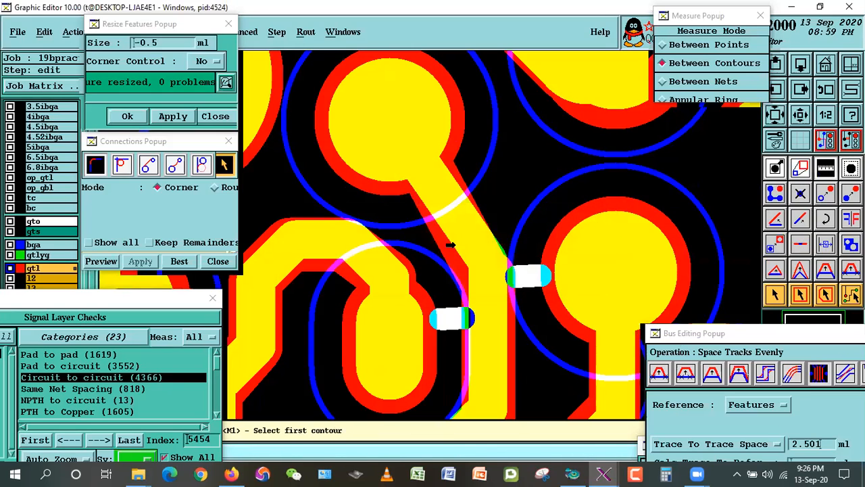
click(450, 245)
click(559, 251)
click(419, 308)
click(448, 232)
Step: Try to reconnect the diagonal and vertical track segments with the Best corner connection
click(768, 290)
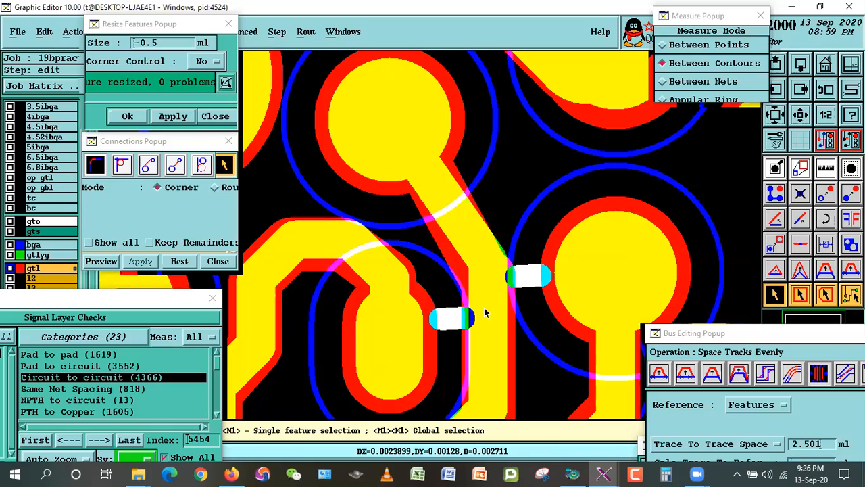
click(481, 247)
click(485, 328)
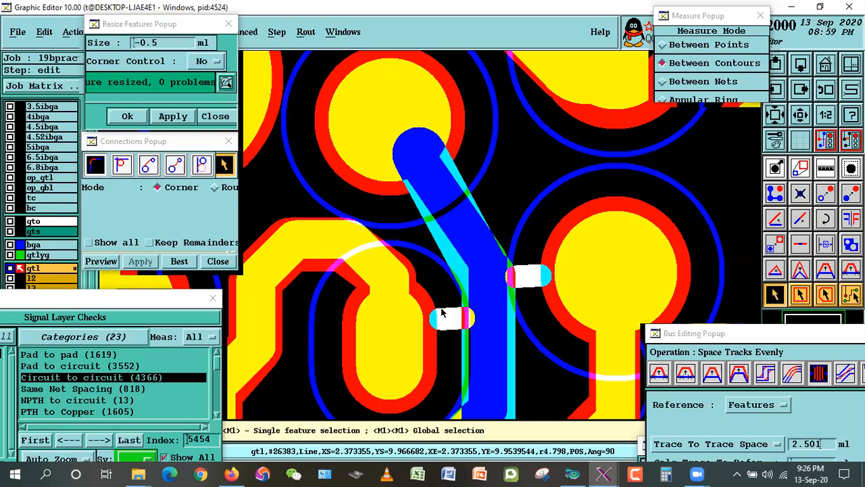
click(179, 261)
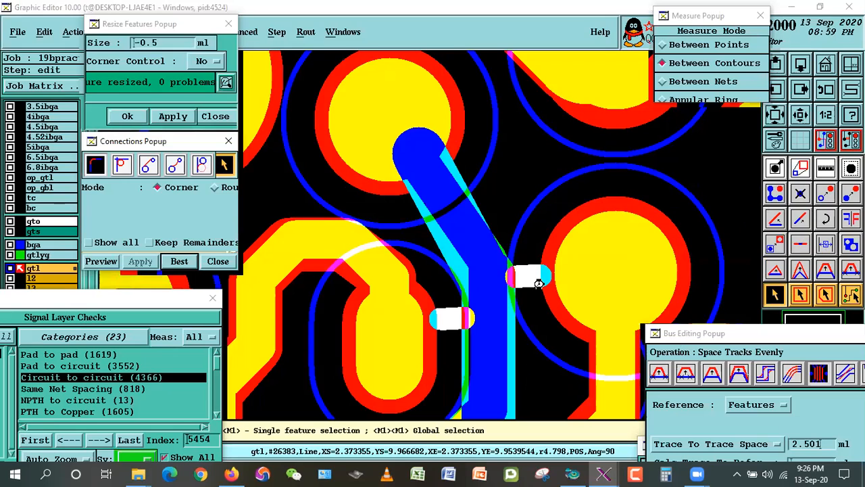
Step: Measure the contour gaps from the reconnected track to the oval pad and the round pad
click(825, 168)
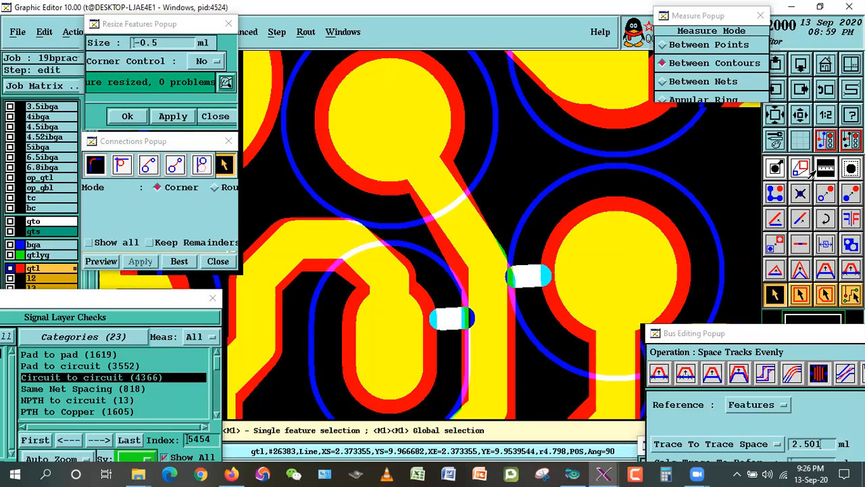
click(416, 292)
click(456, 240)
click(481, 251)
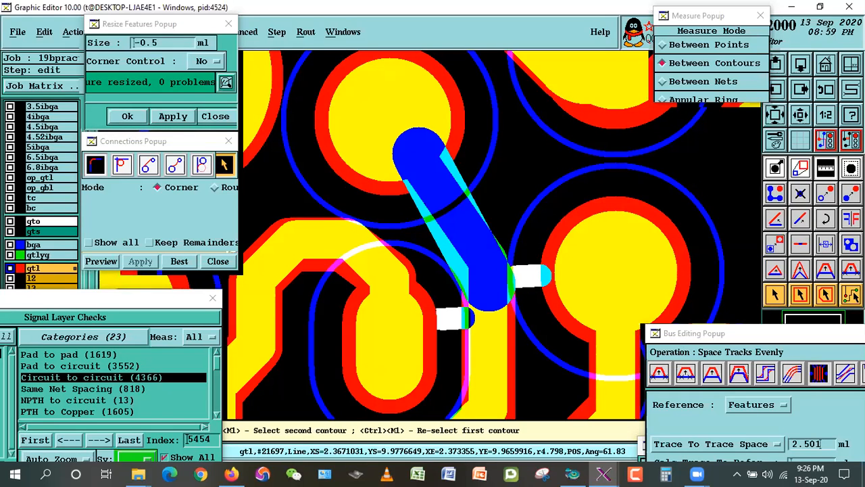
click(551, 265)
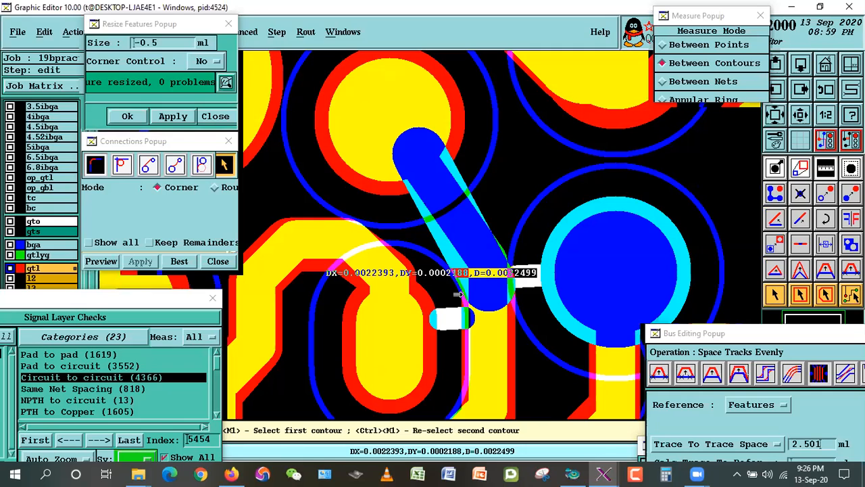
Step: Undo the corner connection and the move of the diagonal track segment
click(775, 296)
key(ctrl+z)
key(Return)
key(ctrl+z)
key(Return)
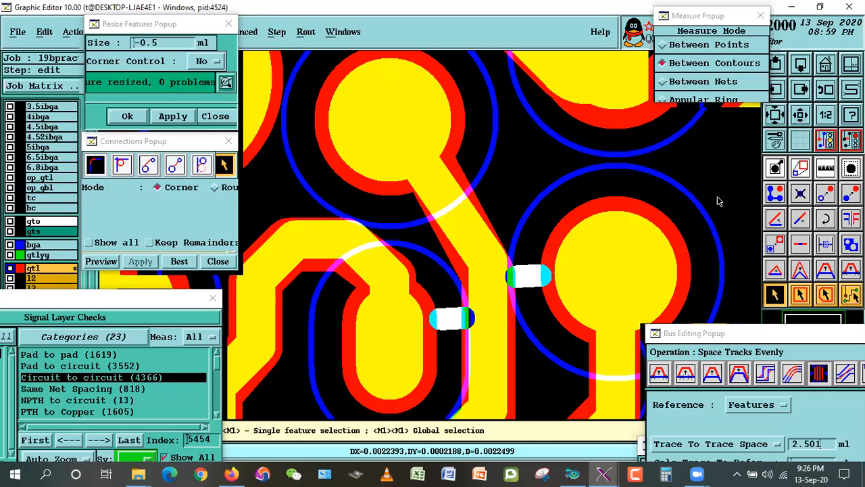
Step: Locate the marked violation further right, where a track passes between an oval pad and a round pad
click(802, 115)
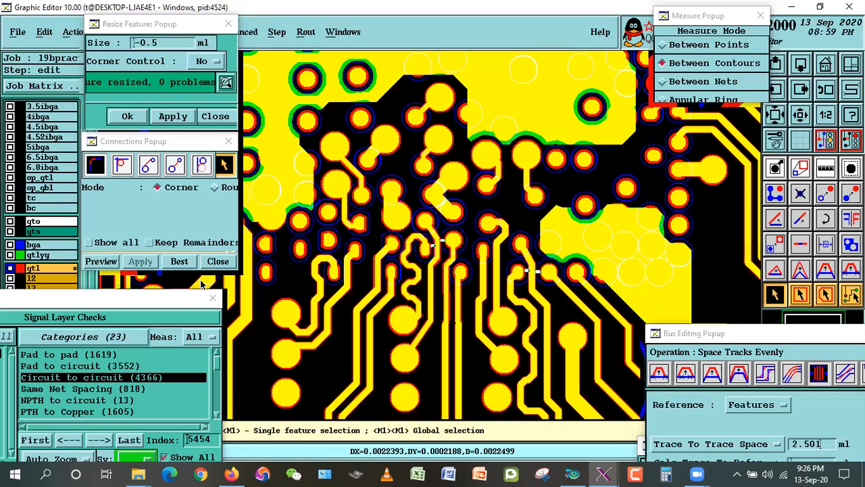
right_click(617, 190)
click(631, 214)
click(447, 219)
click(621, 340)
click(321, 135)
click(538, 315)
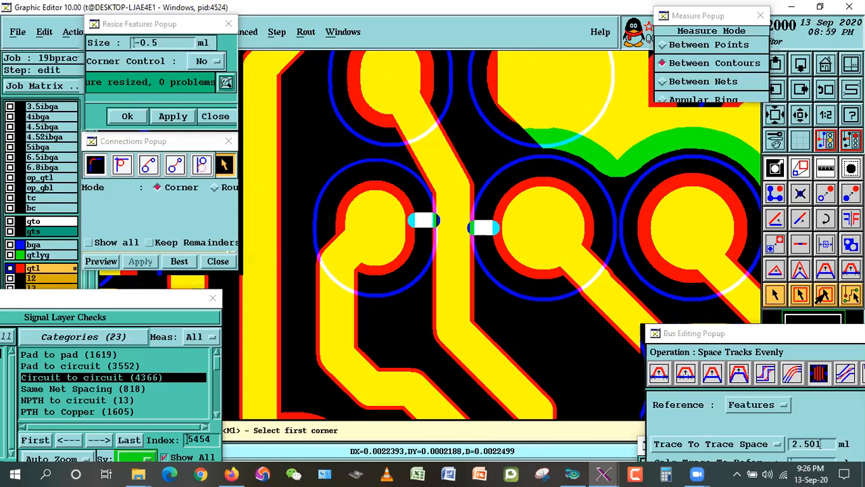
Step: Check the sizes of the round pad and the oval pad flanking the track by selecting each in turn
click(775, 294)
click(566, 267)
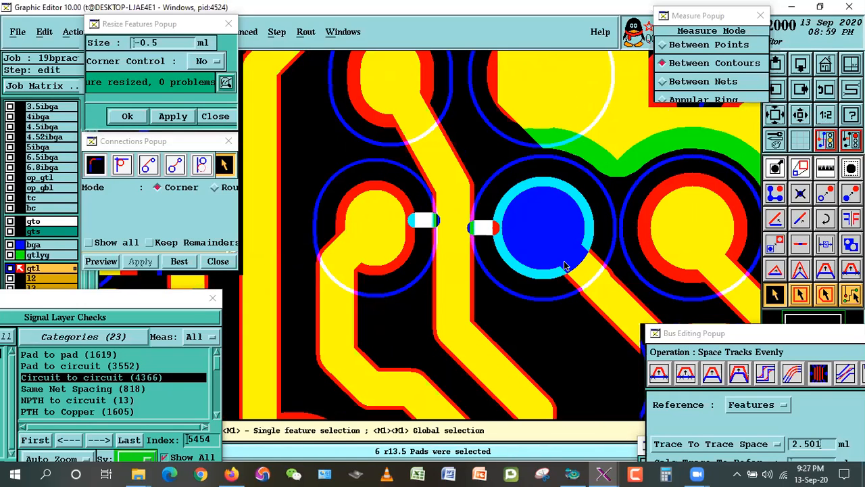
click(536, 315)
click(392, 193)
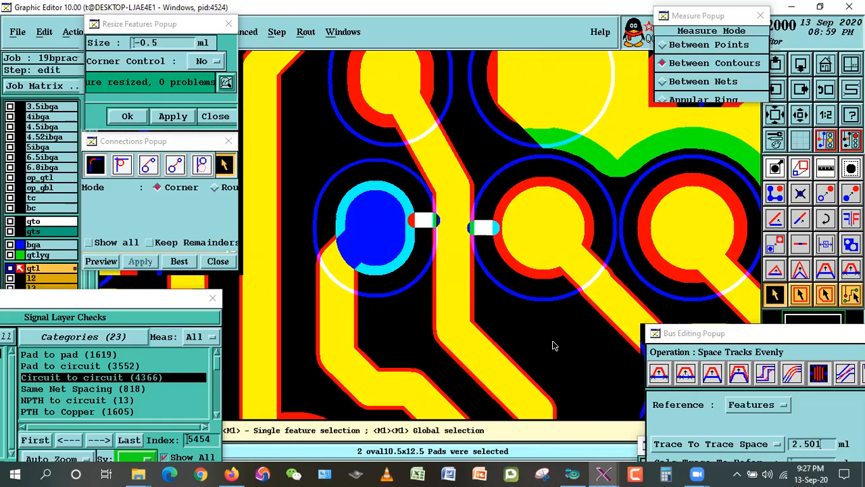
click(391, 224)
click(387, 219)
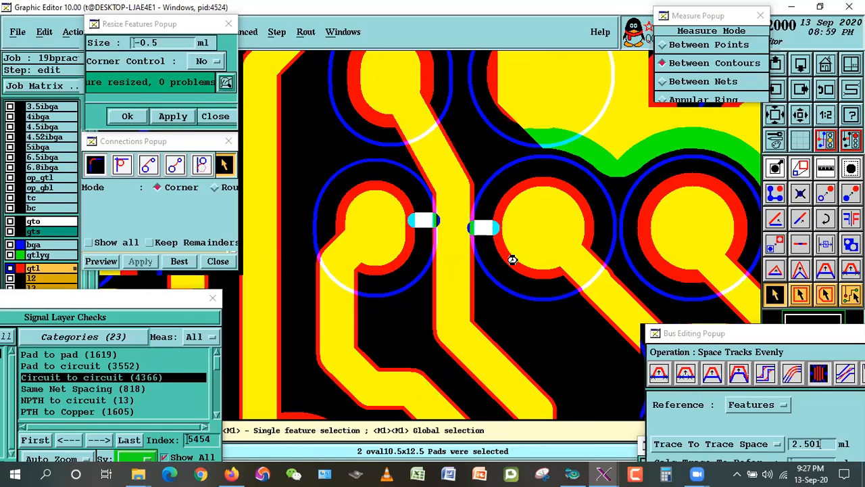
click(512, 257)
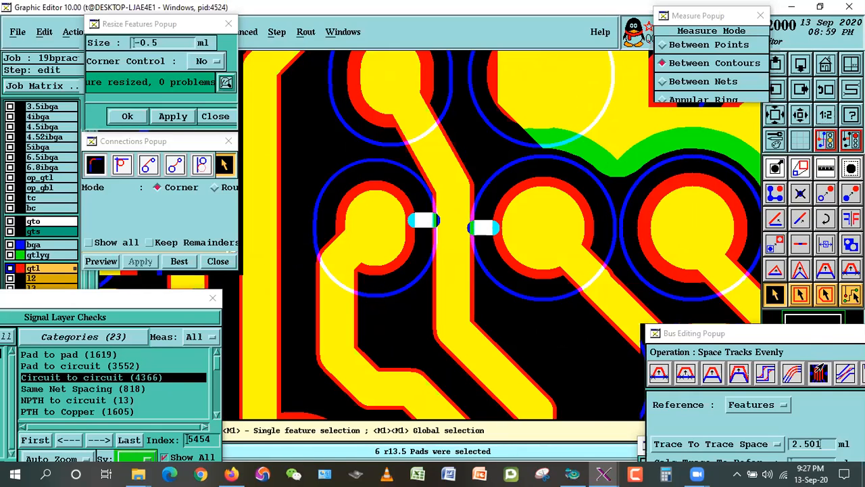
Step: Space the vertical track evenly between the oval pad and the round pad using Space Tracks Evenly
click(818, 371)
click(408, 235)
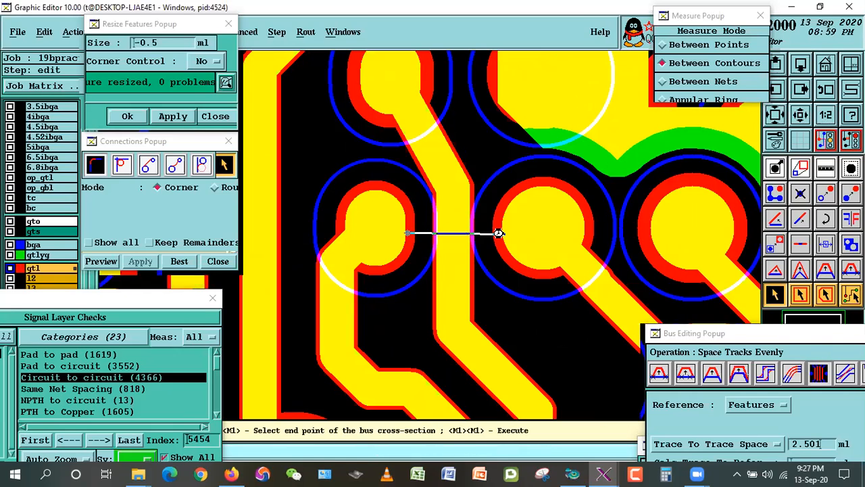
click(500, 234)
Step: Measure the contour gaps from the vertical track to the oval pad and to the round pad
click(825, 168)
click(392, 228)
click(468, 275)
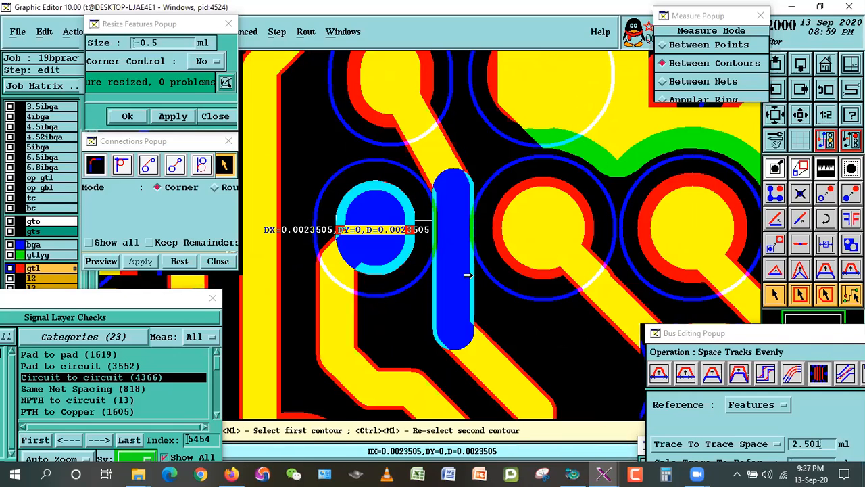
click(497, 229)
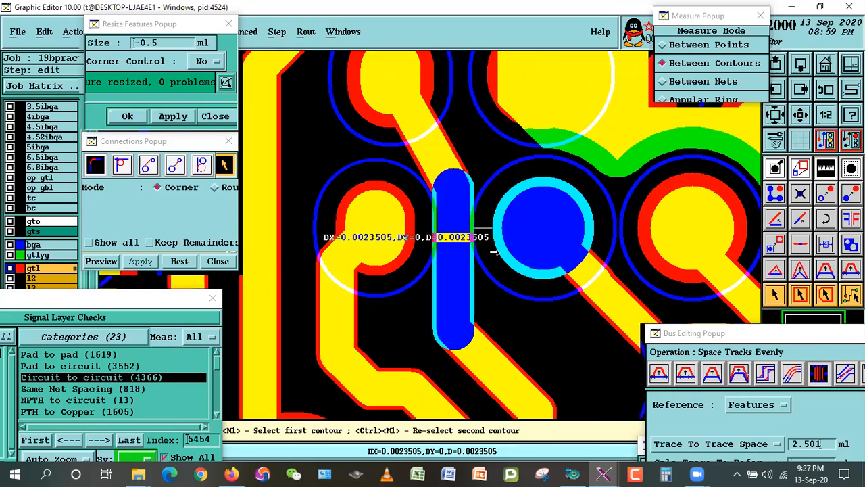
click(495, 252)
Step: Locate the next marked violation, where a diagonal track bends between two oval pads, with the gtlyg and bga layers displayed over gtl
double_click(167, 457)
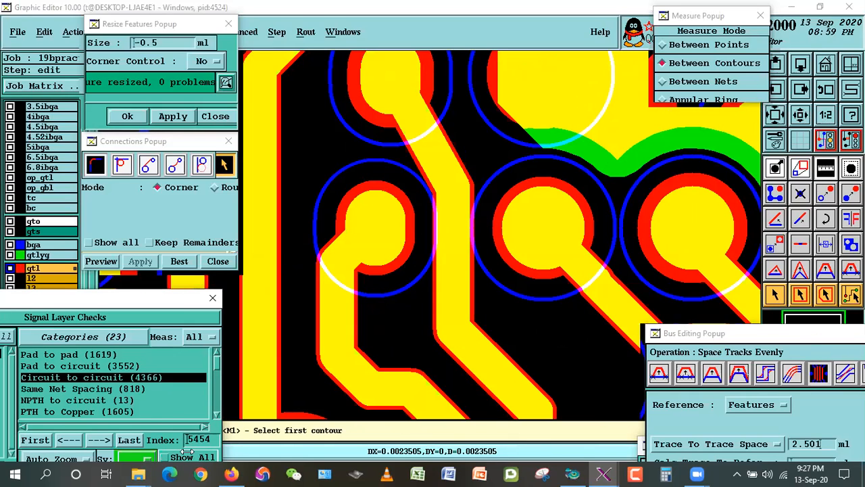
click(41, 254)
click(802, 118)
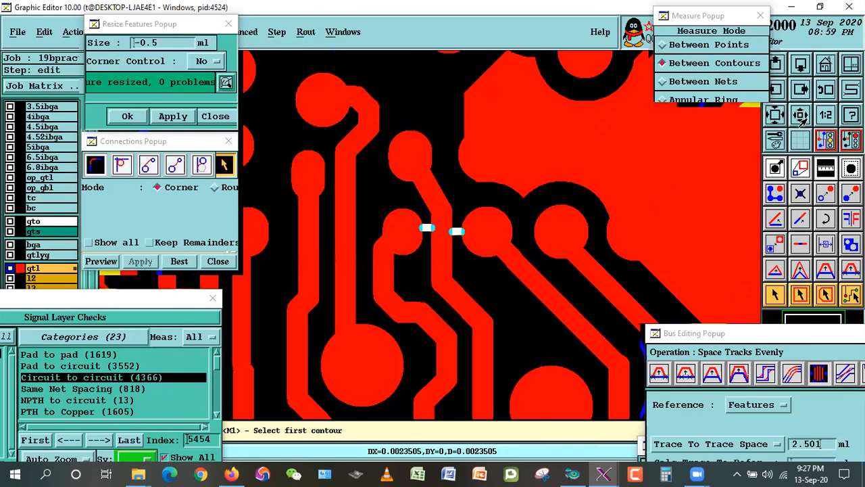
click(801, 118)
right_click(481, 220)
click(501, 245)
click(373, 211)
click(400, 226)
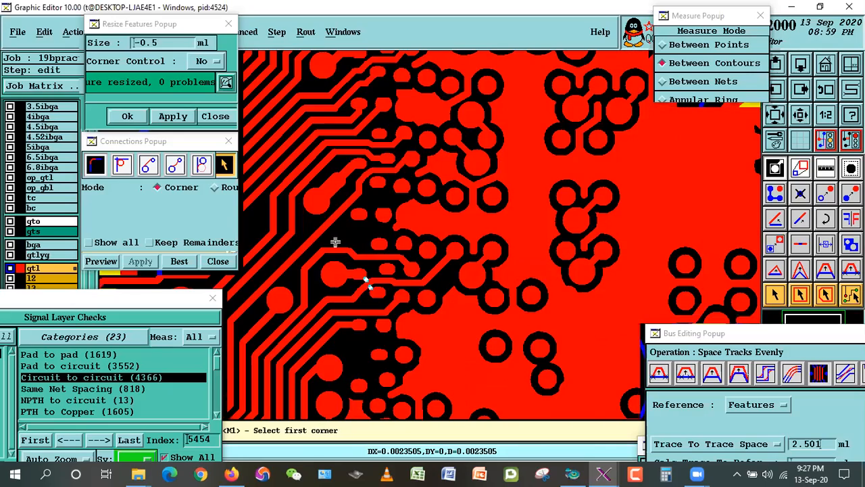
click(310, 242)
click(409, 328)
click(30, 255)
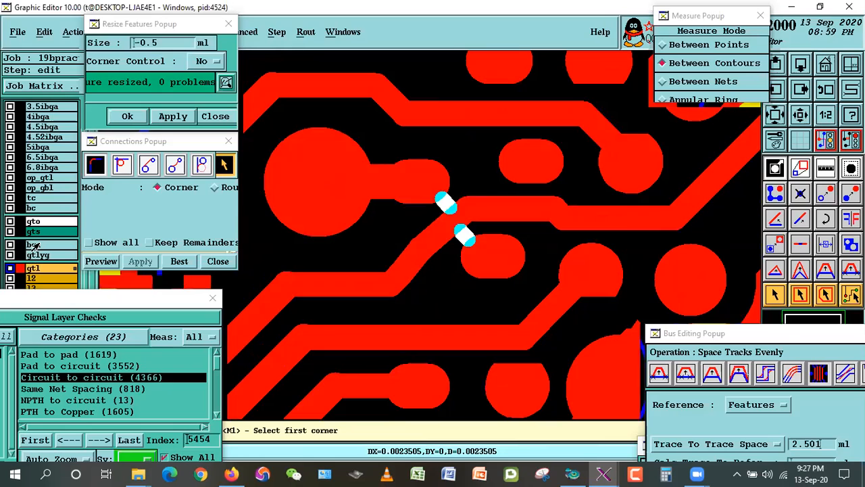
click(32, 245)
click(365, 134)
click(550, 308)
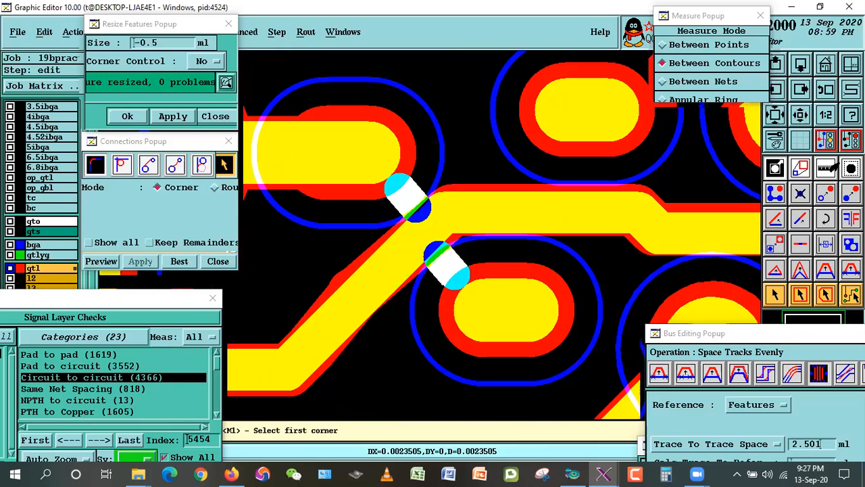
Step: Measure the contour gaps from the diagonal track to the upper and lower oval pads
click(821, 175)
click(393, 176)
click(398, 232)
click(421, 244)
click(476, 327)
Step: Check which line segments make up the diagonal track by selecting them one at a time
click(775, 293)
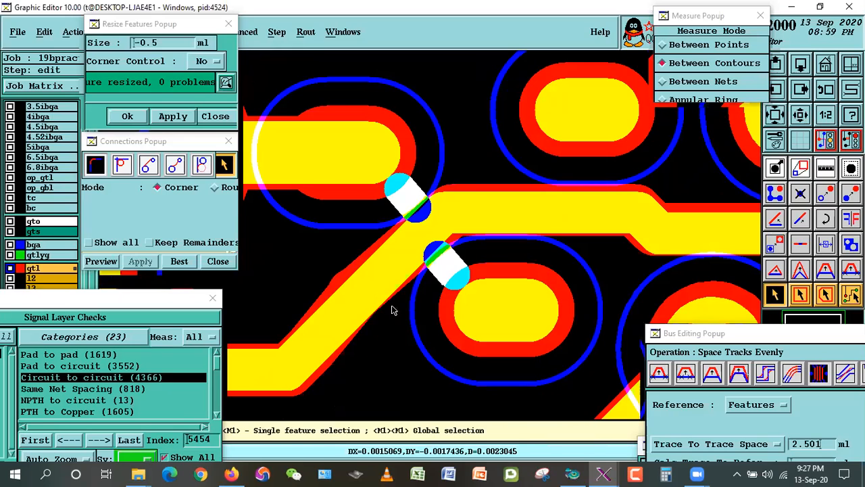
click(395, 280)
click(362, 315)
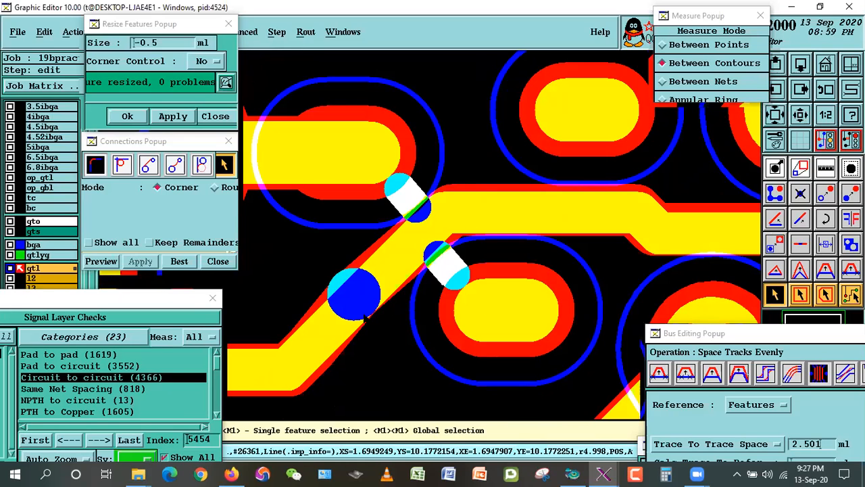
click(382, 348)
click(337, 279)
click(338, 279)
click(352, 302)
click(349, 297)
click(340, 348)
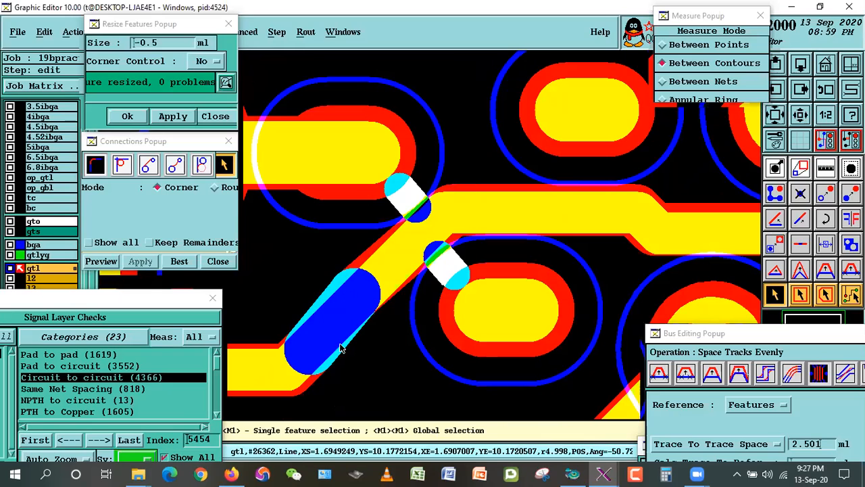
click(399, 277)
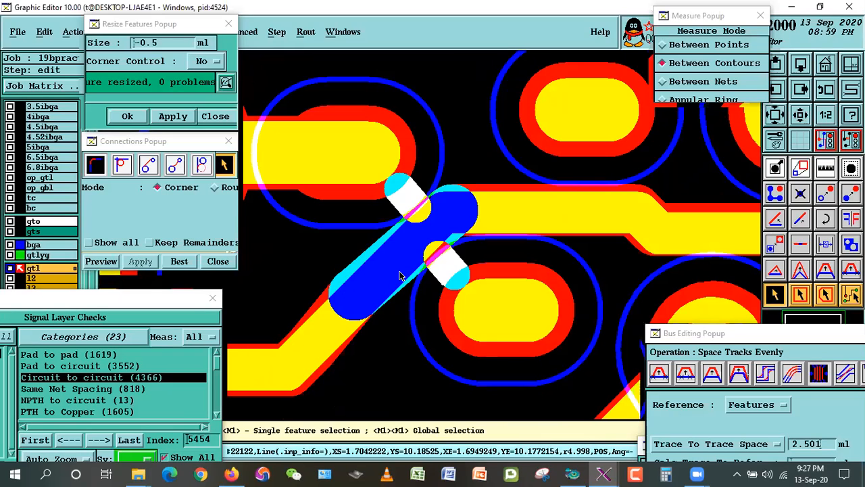
Step: Delete the two short slanted segments between the diagonal track's lower end and the horizontal track
click(341, 325)
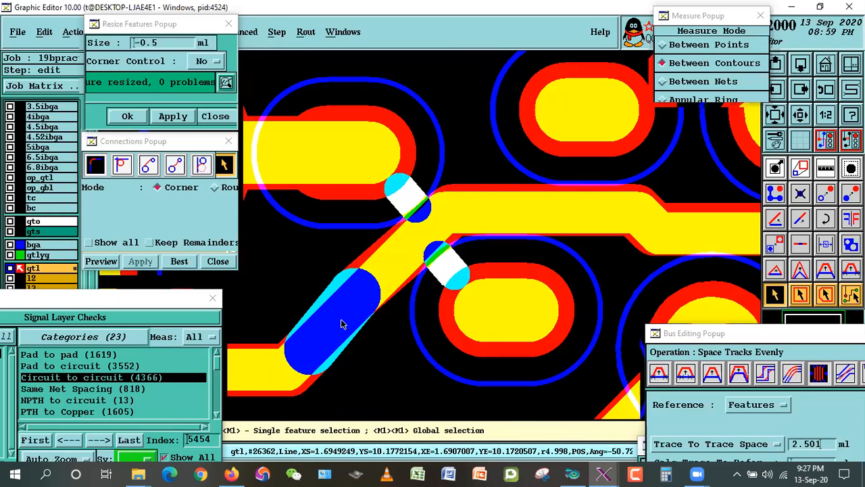
key(ctrl+b)
click(330, 331)
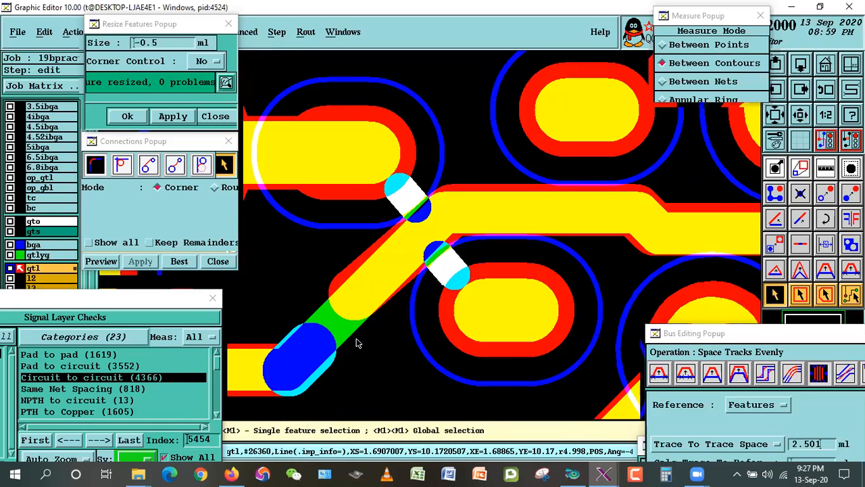
key(ctrl+b)
Step: Connect the remaining diagonal segment to the lower horizontal segment with a Corner connection
click(325, 319)
click(411, 367)
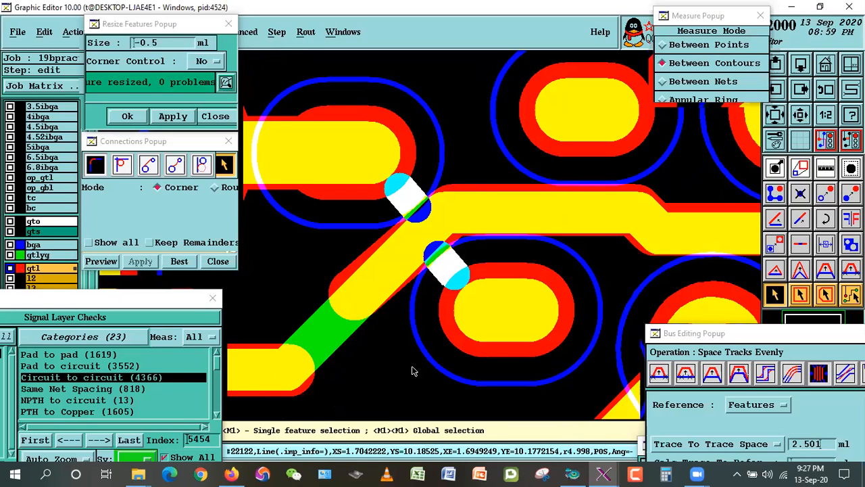
click(332, 299)
click(304, 365)
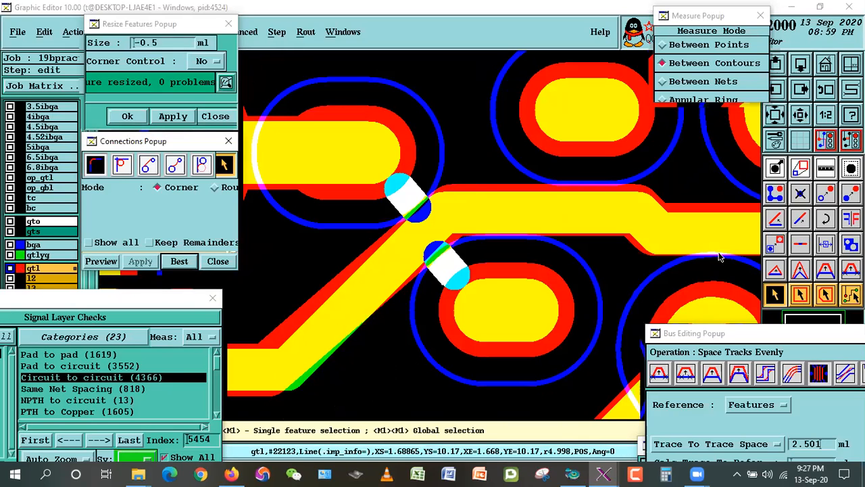
Step: Move the diagonal segment's lower end point slightly along the horizontal track
click(775, 224)
click(277, 367)
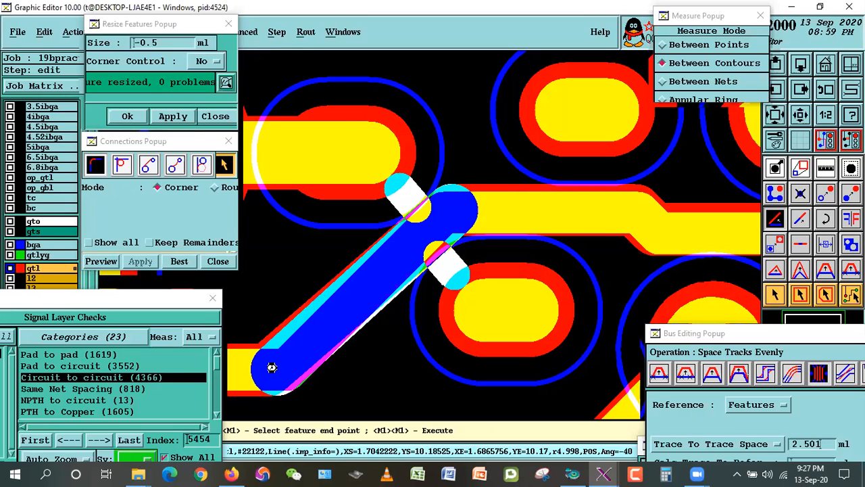
double_click(273, 366)
key(Return)
Step: Rejoin the diagonal and lower horizontal segments using the Best connection in Corner mode
click(774, 294)
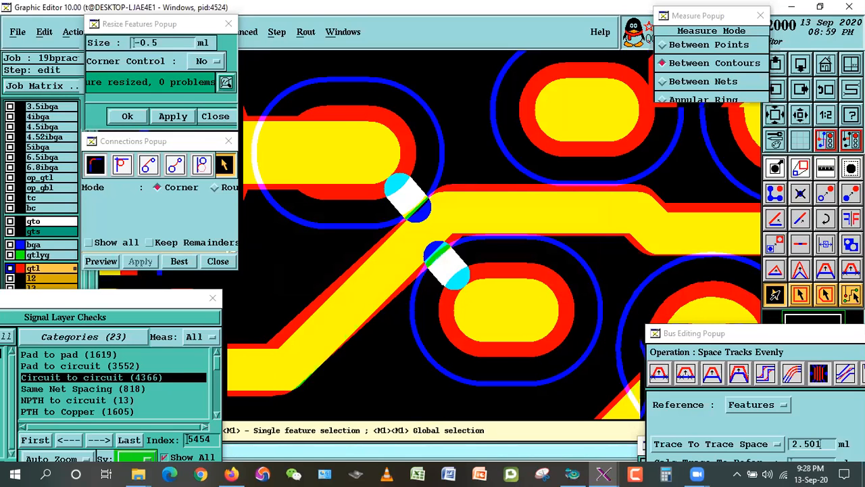
click(308, 366)
click(282, 361)
click(178, 263)
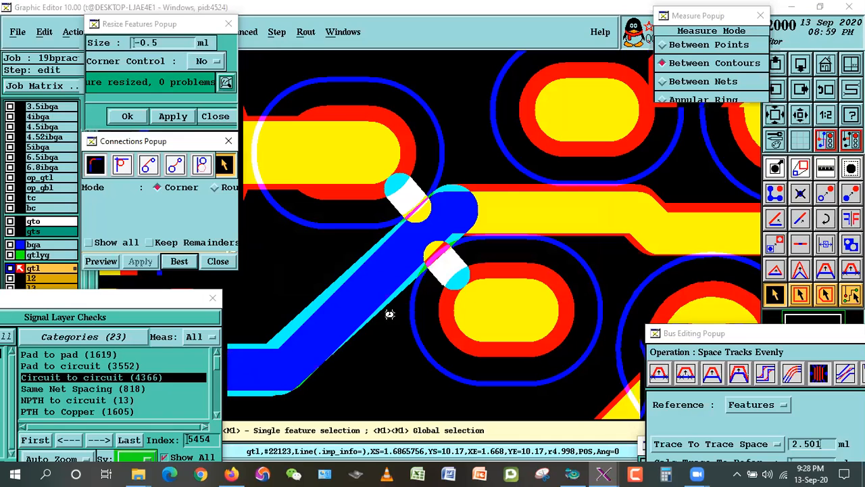
Step: Space the diagonal track evenly between the upper and lower oval pads
click(817, 373)
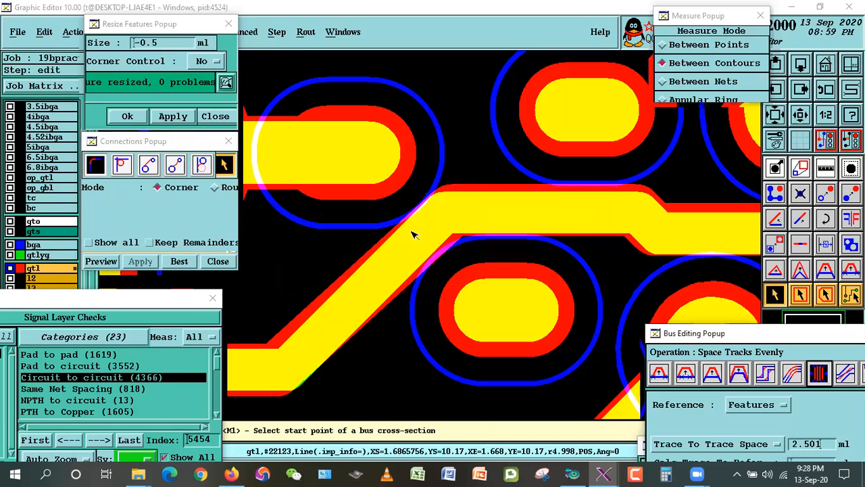
click(452, 327)
double_click(449, 325)
Step: Measure the diagonal track's contour gaps to both oval pads and the upper horizontal segment's gap to the lower oval pad
click(824, 165)
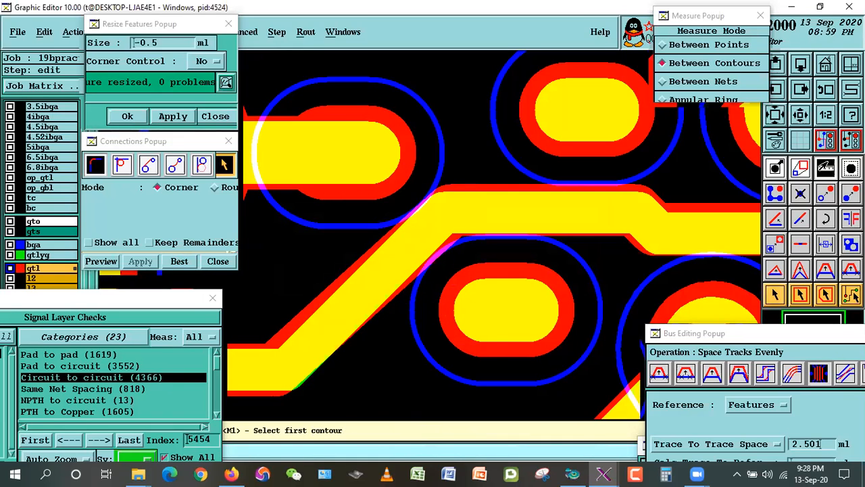
click(375, 194)
click(399, 275)
click(404, 251)
click(495, 337)
click(825, 168)
click(519, 278)
click(515, 229)
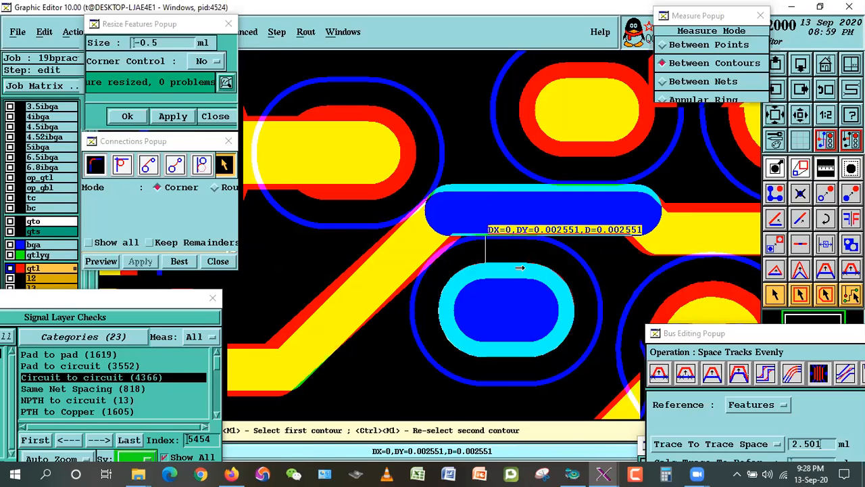
right_click(522, 265)
Step: Check which pads share the lower oval pad's size by globally selecting them, then clear the selection
click(775, 295)
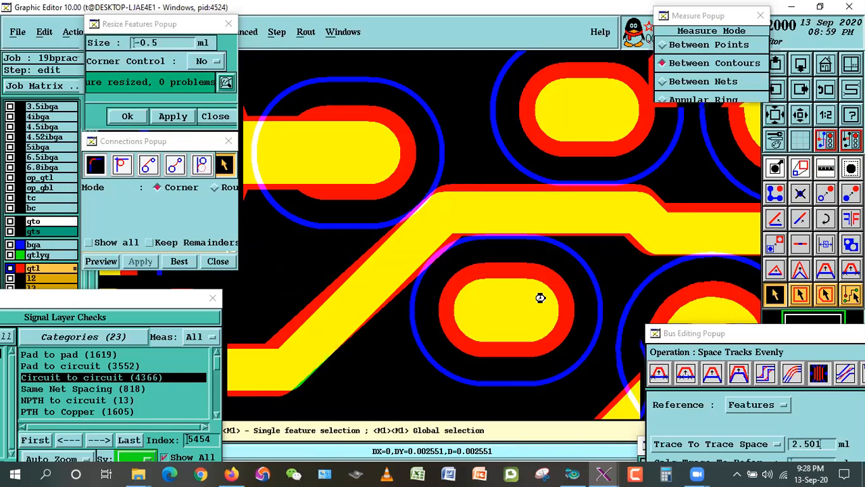
double_click(540, 297)
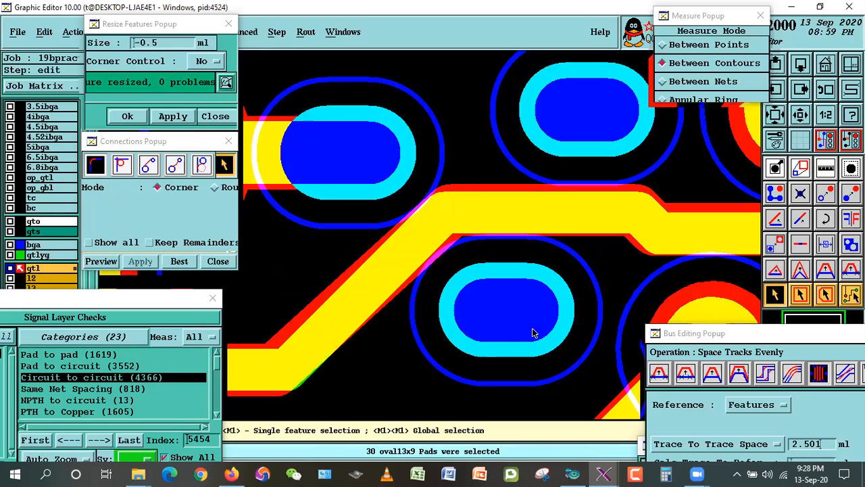
click(377, 367)
Step: Remeasure the contour gaps between the diagonal track and the two oval pads
click(826, 164)
click(442, 230)
click(513, 355)
click(404, 263)
click(498, 331)
click(414, 255)
click(385, 196)
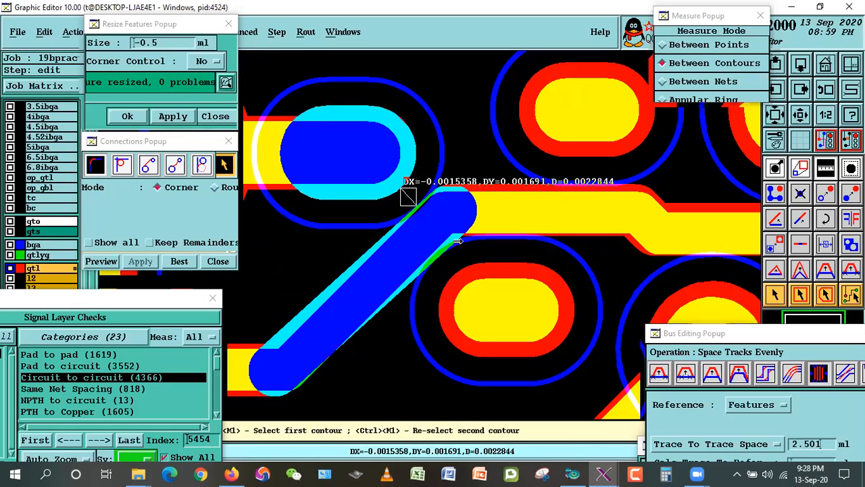
key(Escape)
Step: Resize the two oval pads flanking the diagonal track by -0.5 mil
click(414, 188)
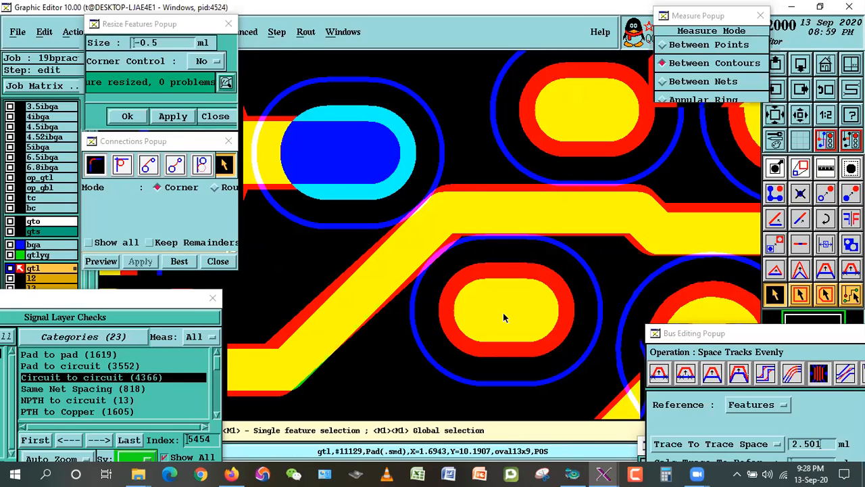
click(459, 274)
click(168, 119)
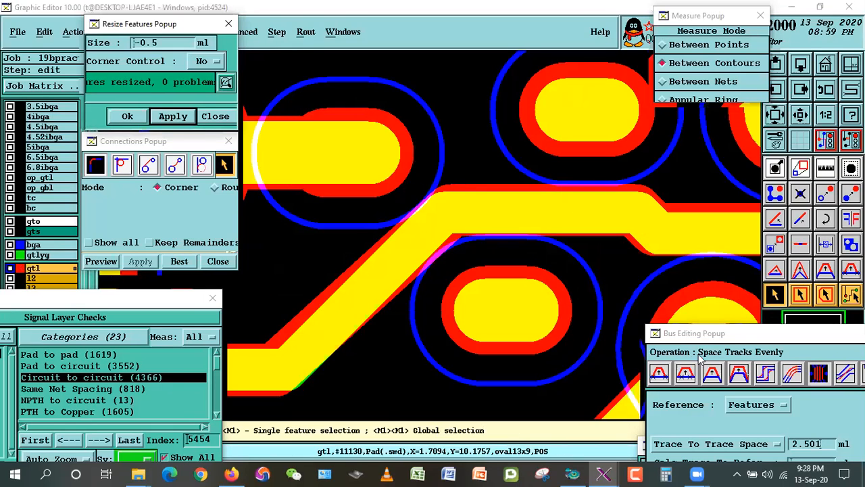
Step: Measure the contour gaps from the diagonal track to the two shrunken oval pads
click(824, 169)
click(407, 190)
click(403, 242)
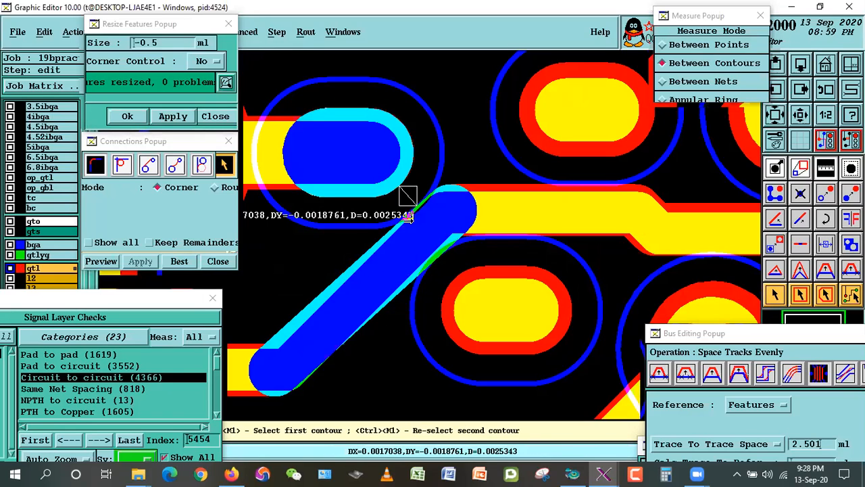
click(414, 222)
click(456, 293)
click(451, 396)
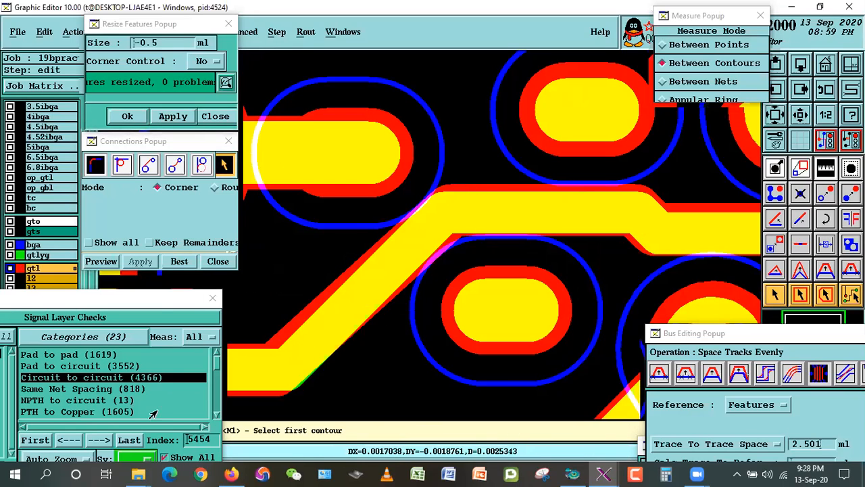
Step: Locate another marked violation, where a long diagonal track turns horizontal between two oval pads, and overlay the gtlyg and bga layers
drag(160, 306, 129, 285)
drag(67, 277, 94, 302)
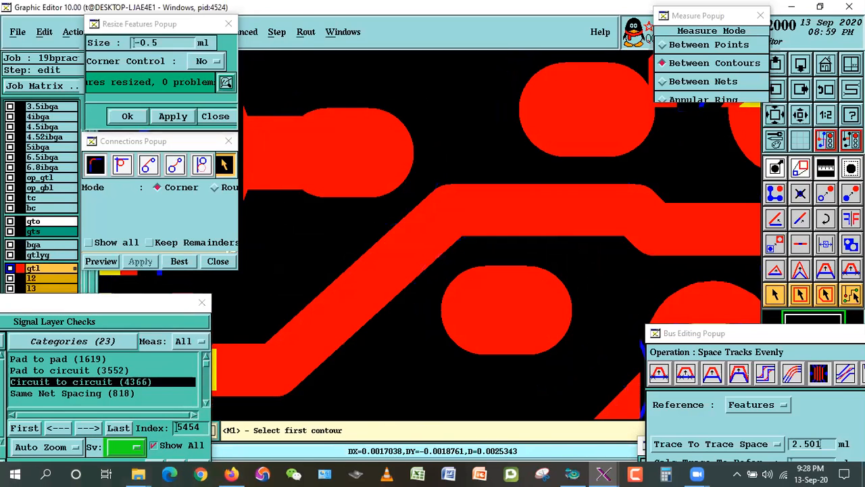
click(177, 445)
click(800, 118)
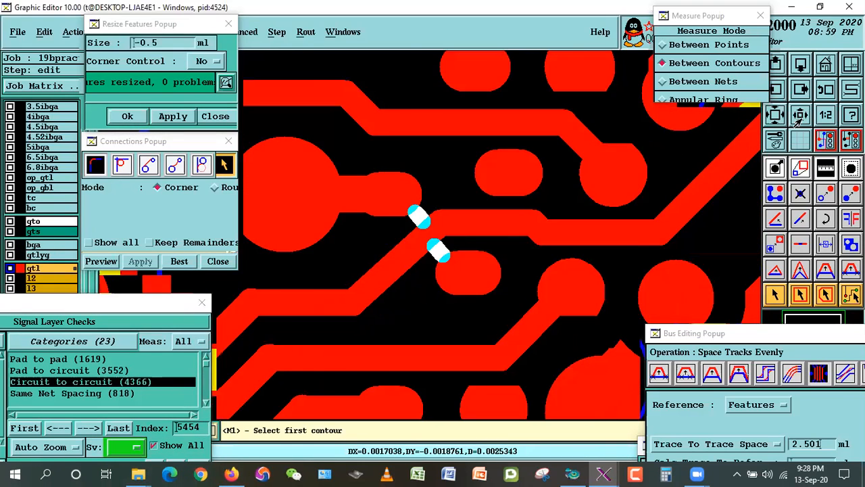
click(800, 119)
click(800, 119)
click(800, 119)
click(800, 119)
right_click(553, 189)
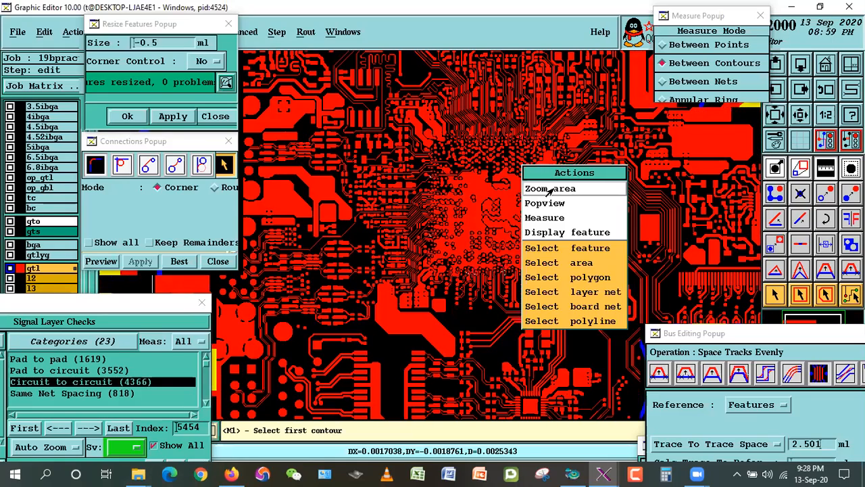
click(552, 190)
click(405, 153)
click(450, 204)
click(372, 177)
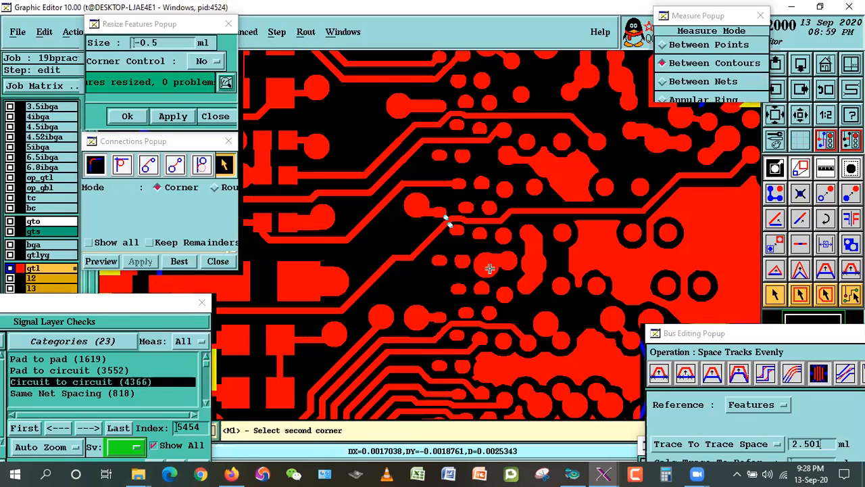
click(490, 268)
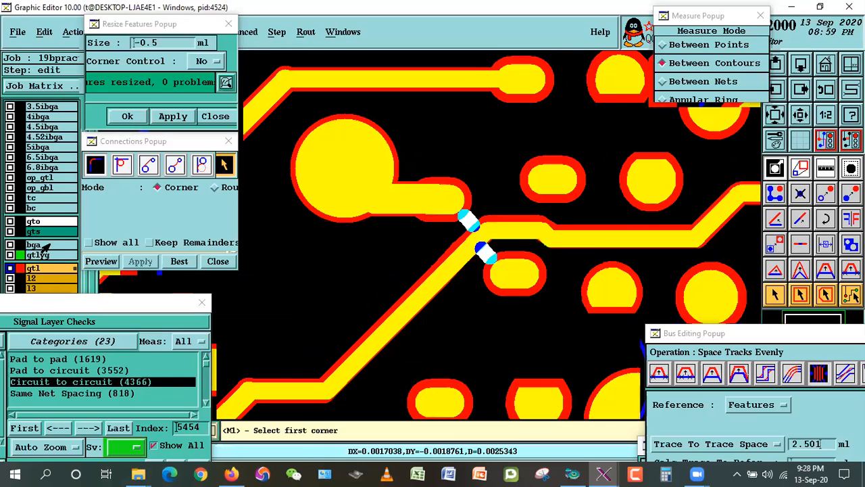
click(389, 144)
click(537, 378)
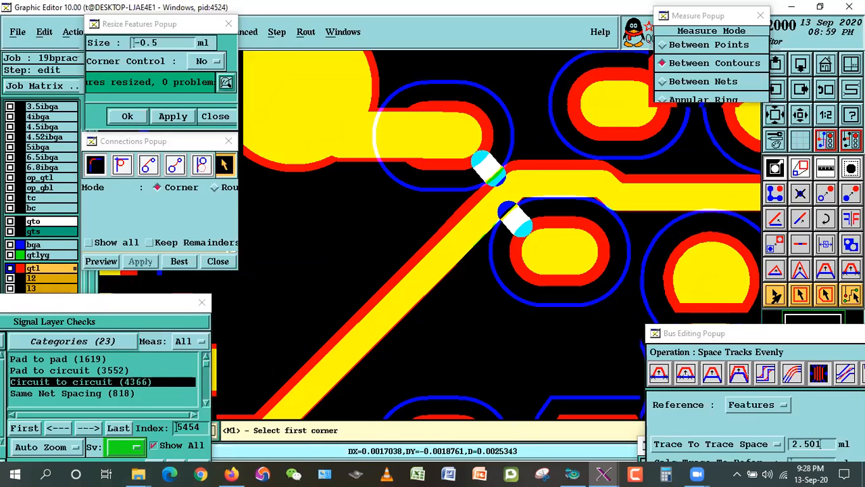
Step: Delete the leftover short line segments around the bend where the diagonal track turns horizontal between the two oval pads
click(775, 295)
click(448, 230)
click(470, 229)
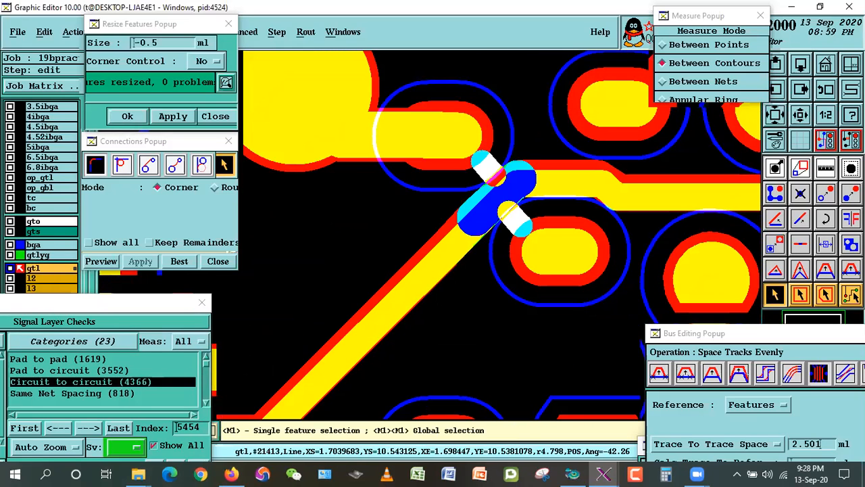
click(480, 271)
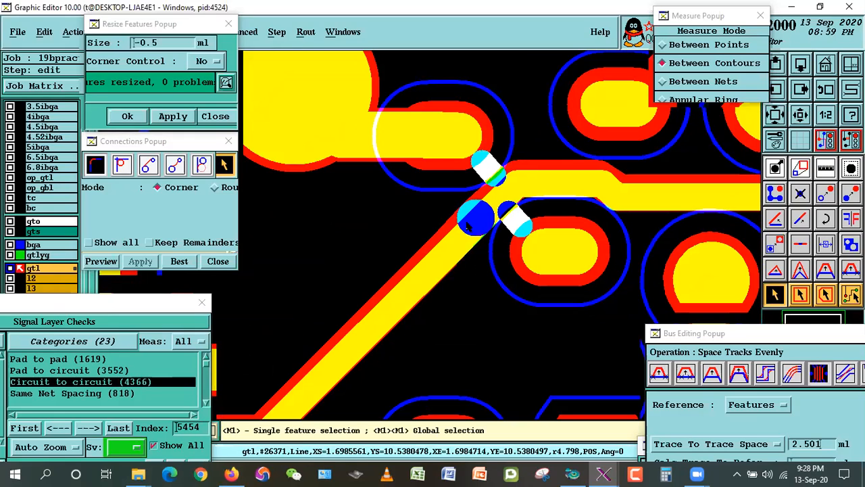
click(480, 229)
key(ctrl+b)
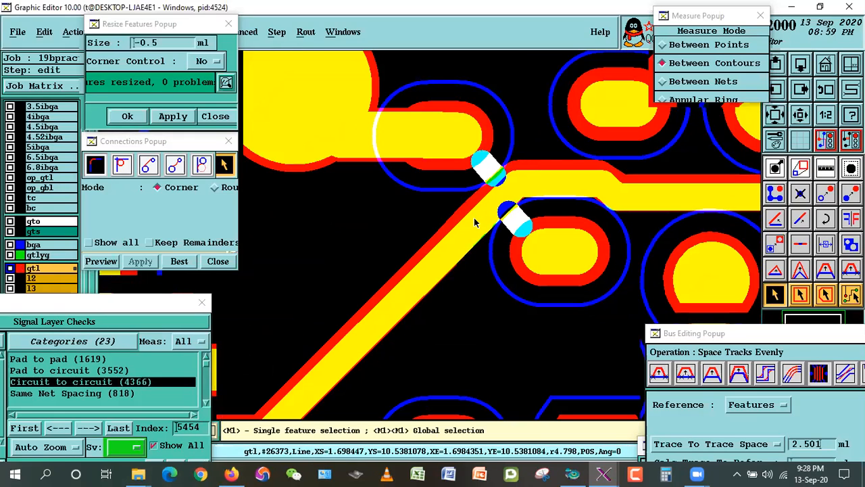
click(476, 234)
key(ctrl+b)
click(303, 272)
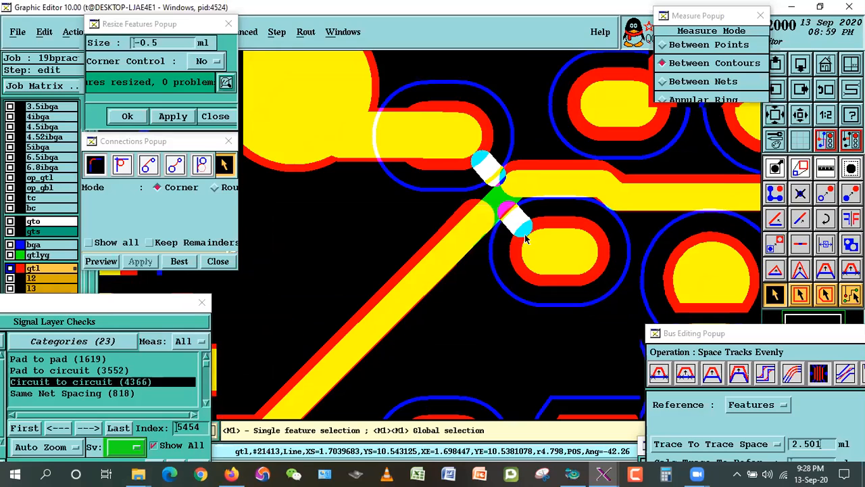
click(478, 221)
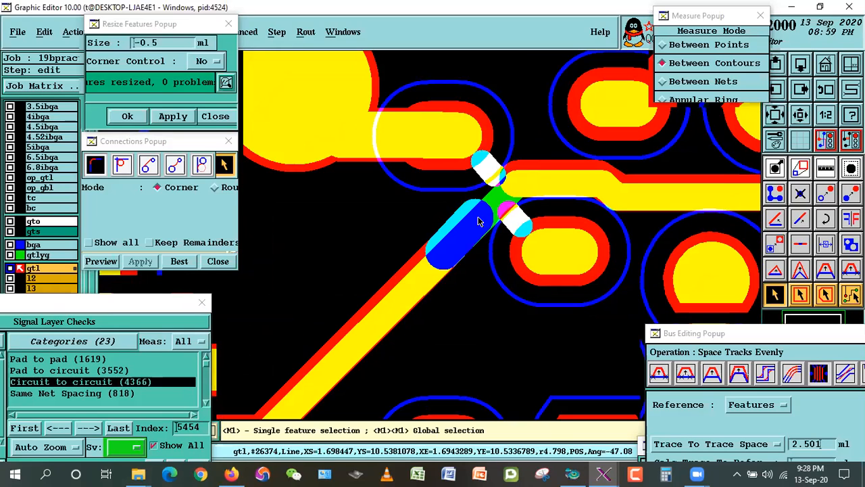
key(ctrl+b)
click(455, 238)
click(514, 183)
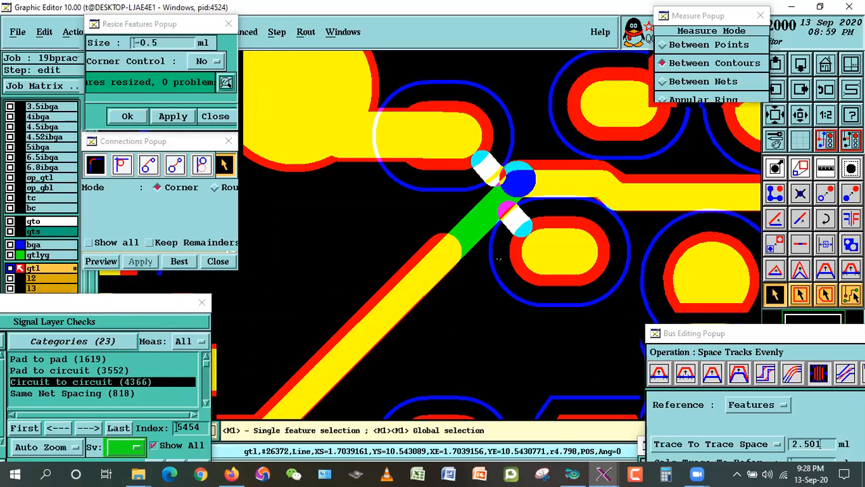
Step: Reconnect the horizontal and long diagonal track segments with the best corner connection
click(523, 194)
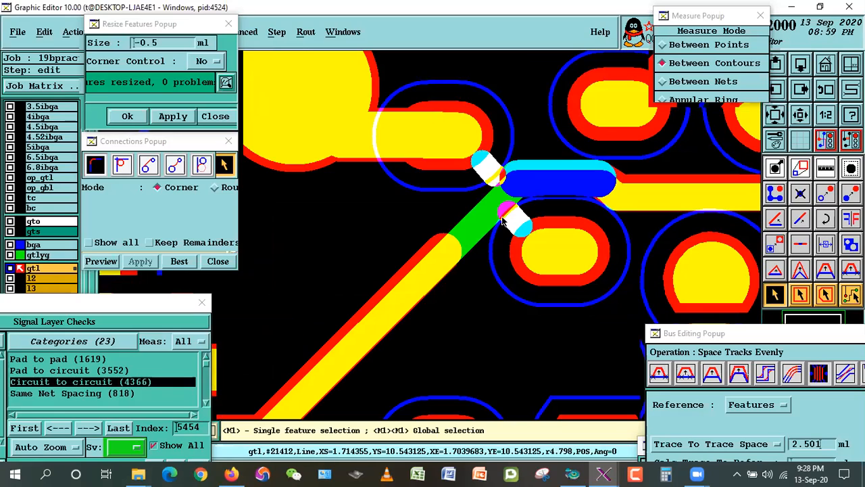
click(463, 252)
click(179, 261)
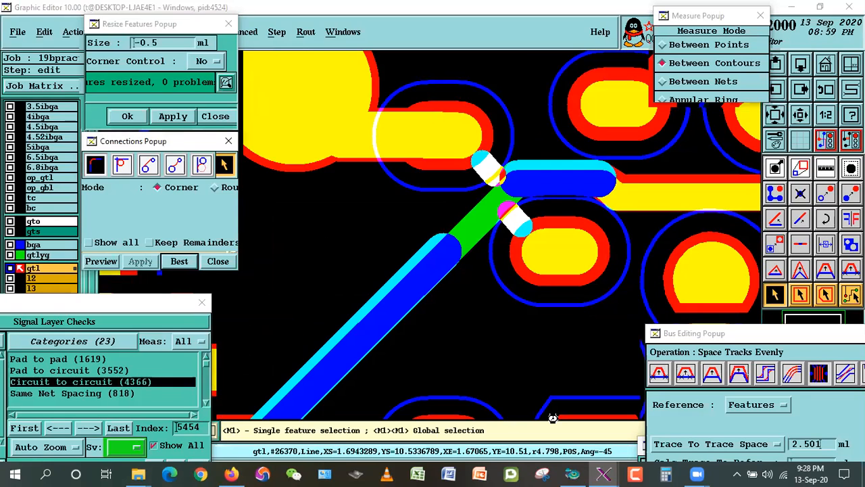
Step: Resize the oval pads flanking the diagonal track by -0.5 mil, selecting all pads of the same oval type
double_click(551, 253)
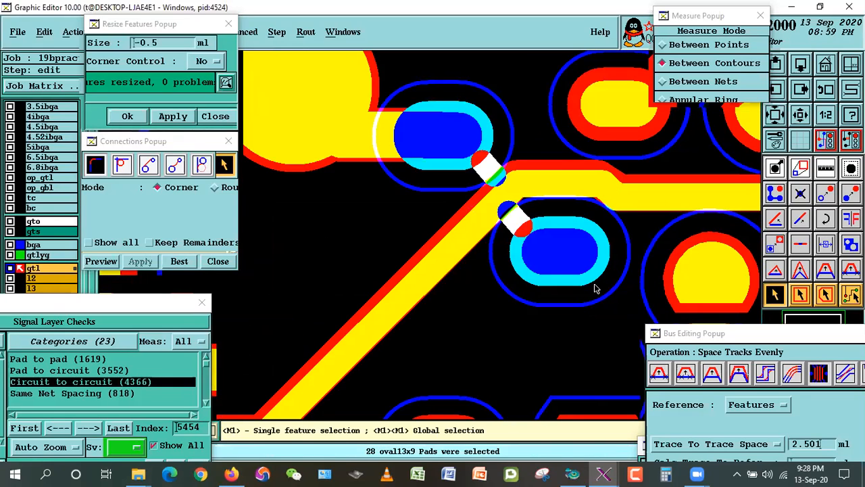
click(603, 251)
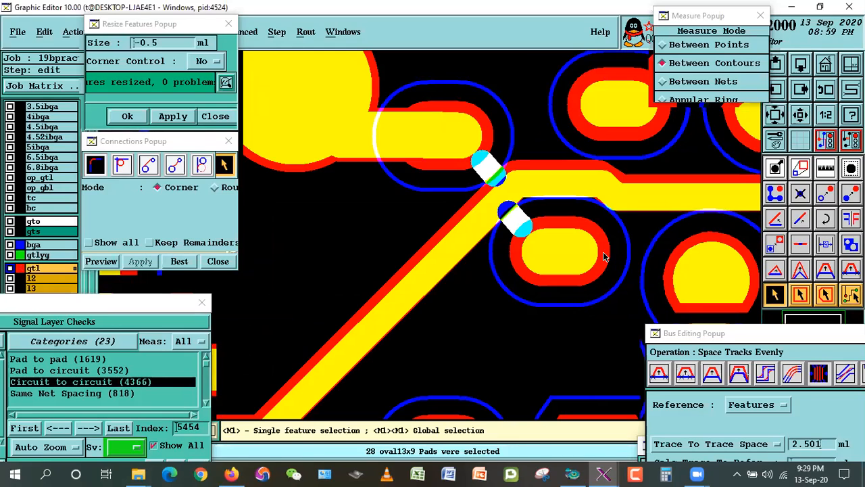
click(488, 134)
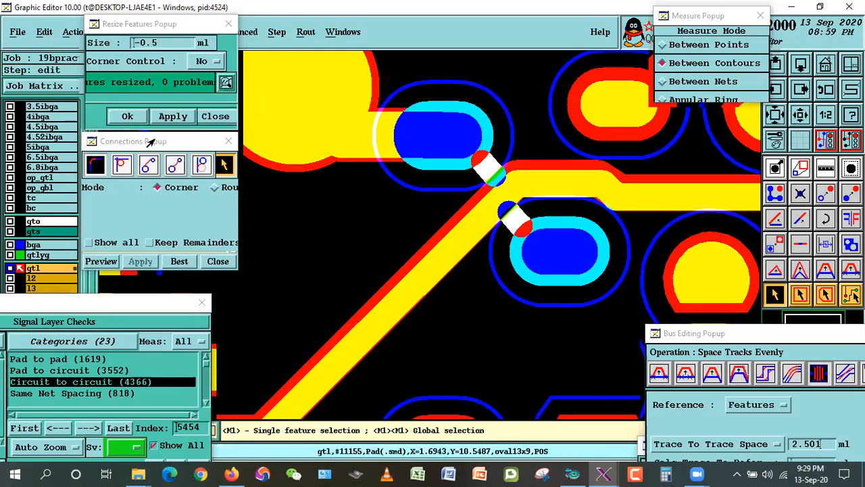
click(173, 116)
Step: Space the diagonal track evenly between the two oval pads with a bus cross-section running from one pad to the other
click(757, 369)
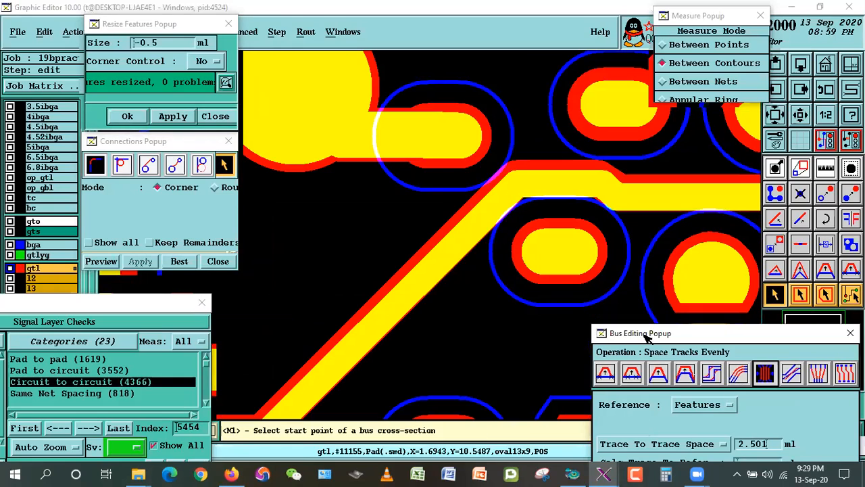
click(452, 169)
click(535, 276)
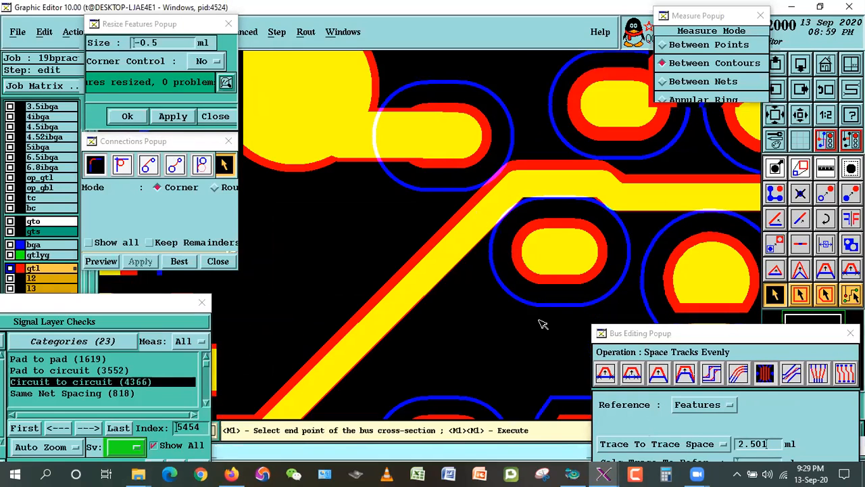
click(439, 273)
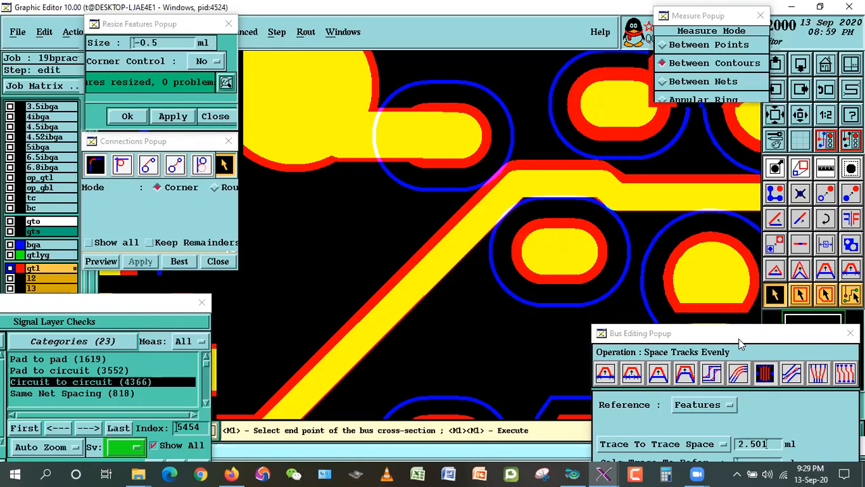
click(764, 371)
click(454, 165)
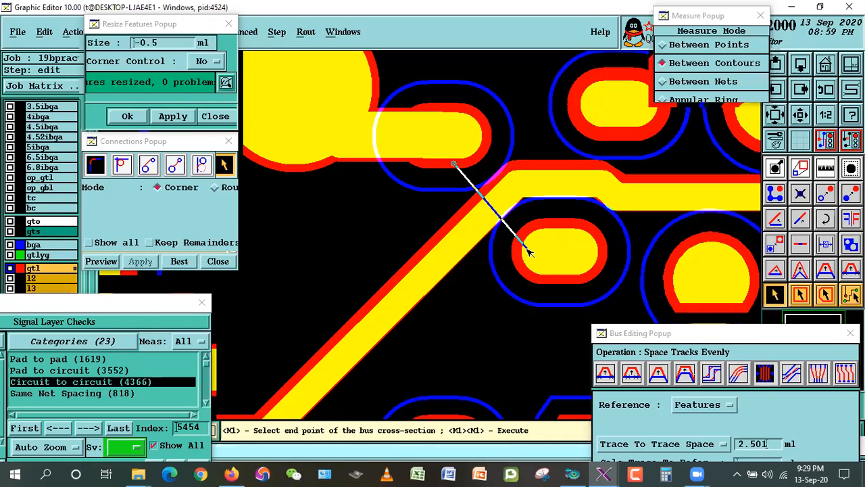
click(523, 267)
Step: Measure the contour gaps from the diagonal track to the two oval pads
click(825, 167)
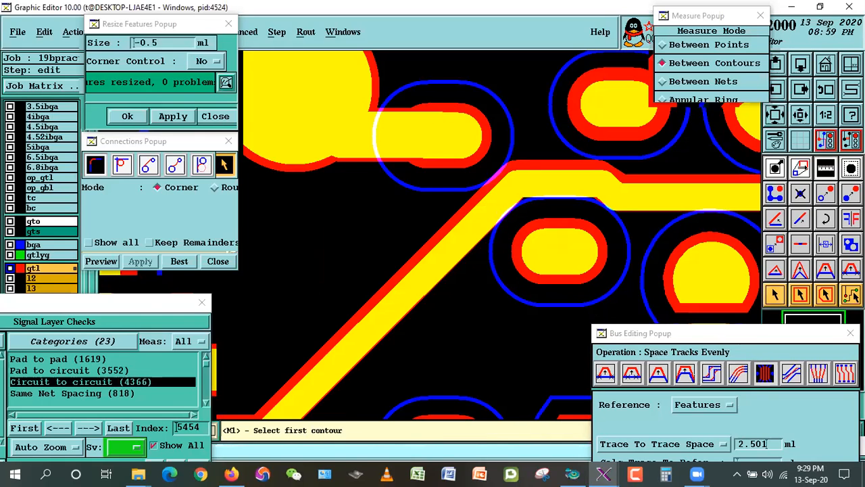
click(474, 162)
click(449, 271)
click(480, 207)
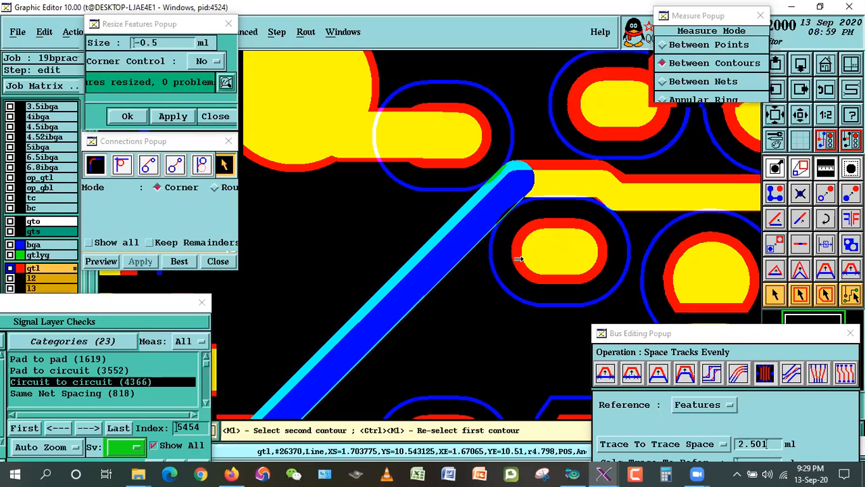
click(518, 256)
Step: Locate the next marked violation, between an oval pad and a vertical track in the dense fan-out, and overlay the gtlyg and bga layers
click(772, 293)
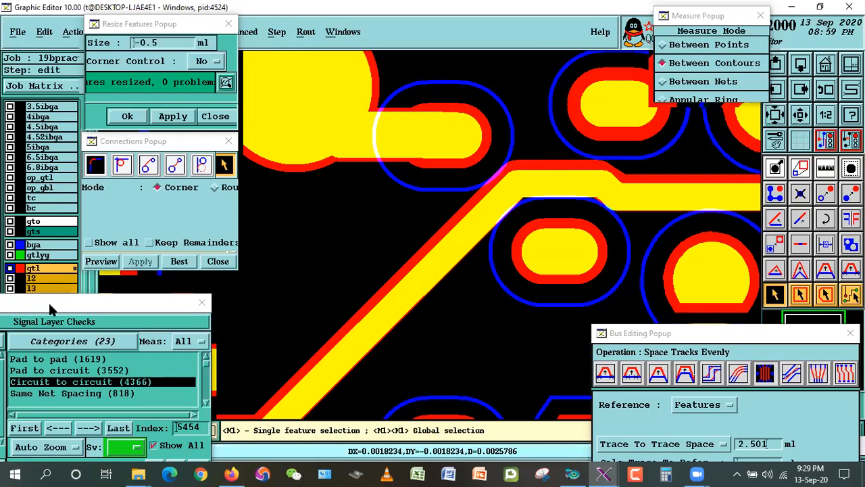
double_click(176, 445)
click(50, 251)
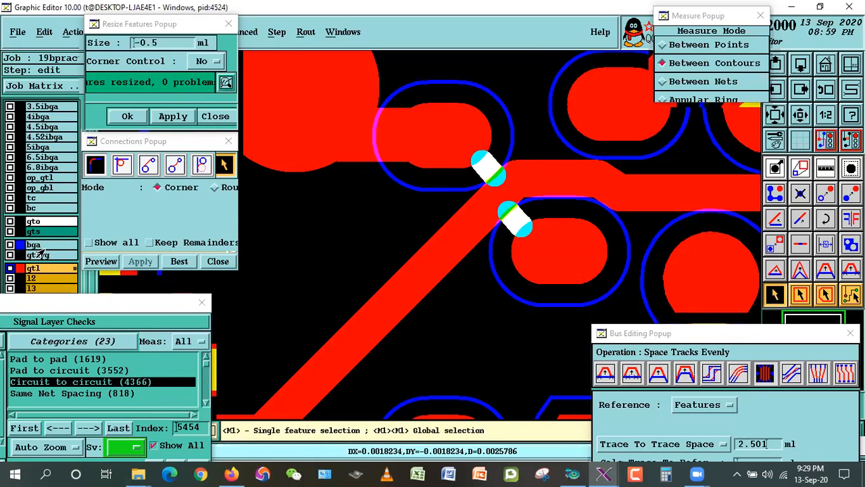
click(800, 117)
scroll(439, 230, down, 3)
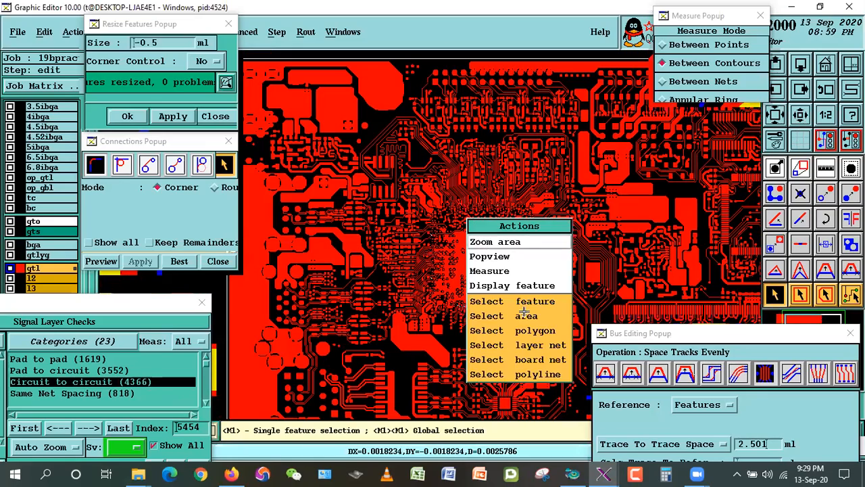
click(500, 241)
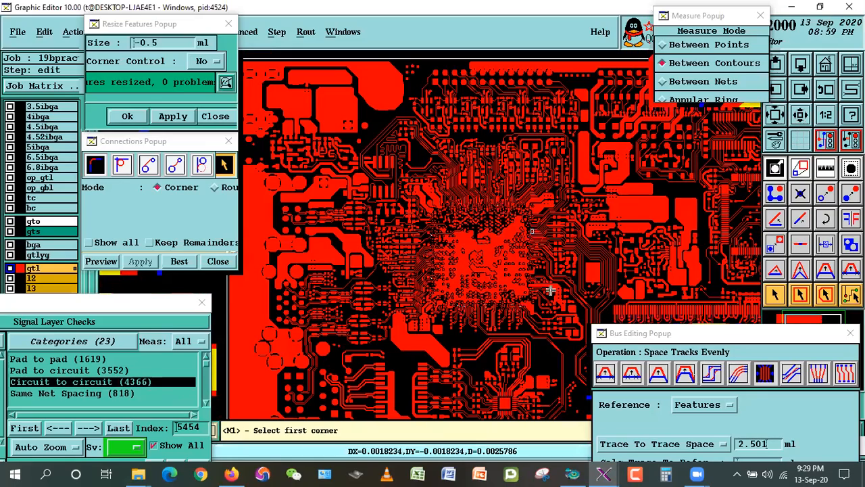
click(438, 192)
click(476, 223)
click(404, 127)
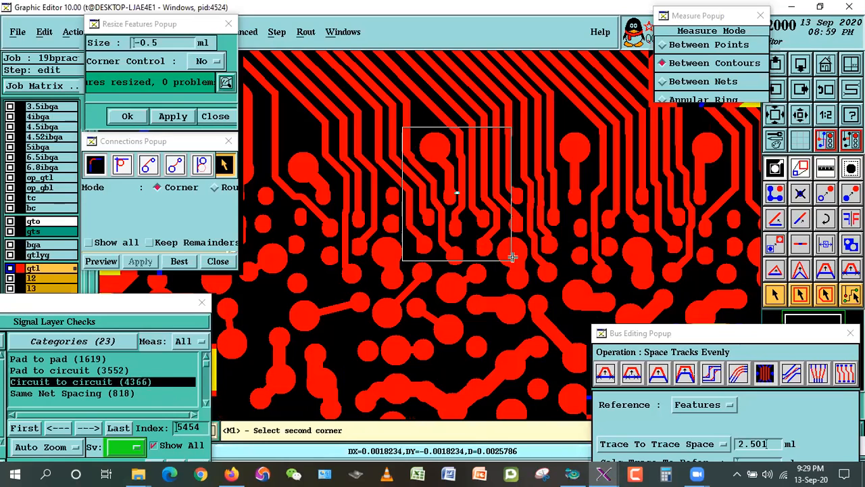
click(515, 261)
click(31, 253)
click(32, 245)
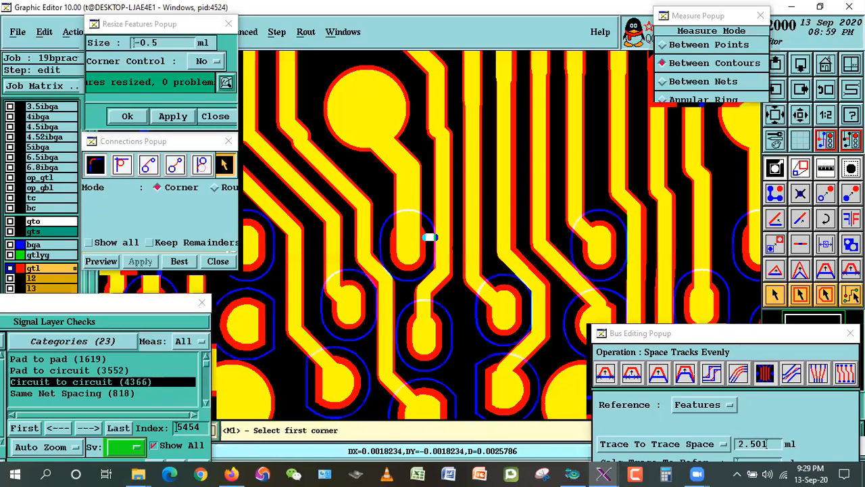
click(319, 112)
click(545, 352)
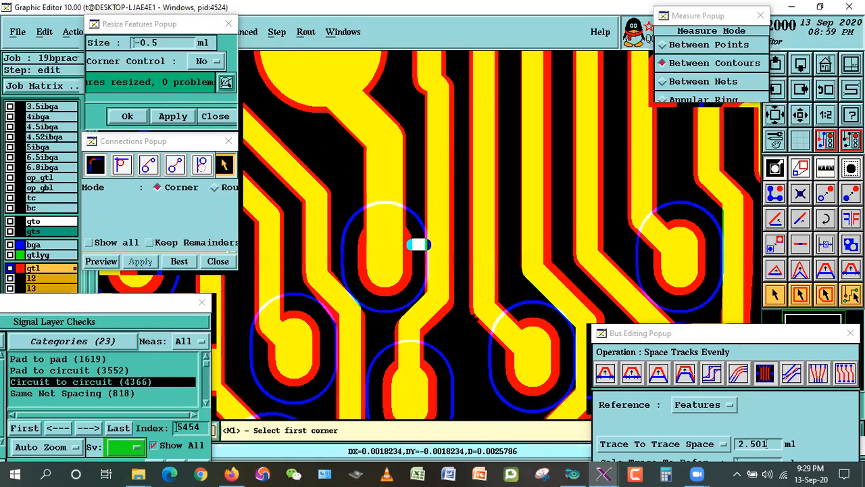
Step: Measure the contour gaps from the marked oval pad to the adjacent vertical track and between the neighbouring vertical tracks
click(826, 168)
click(409, 258)
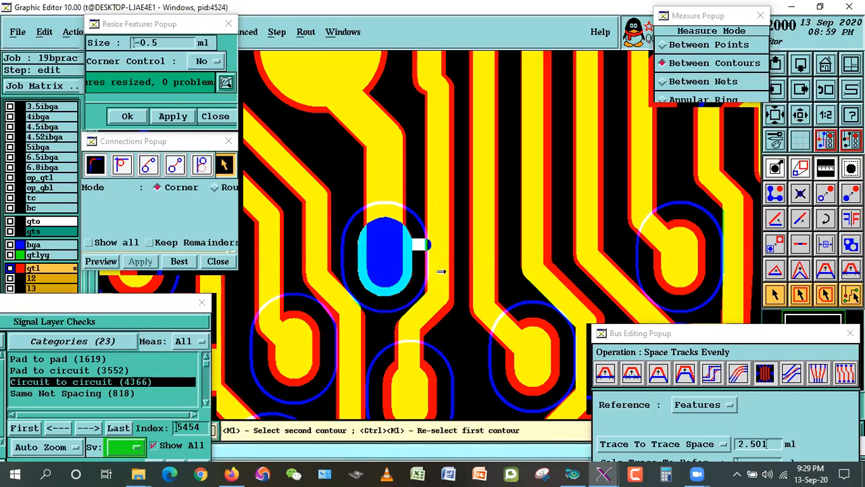
click(441, 270)
click(480, 308)
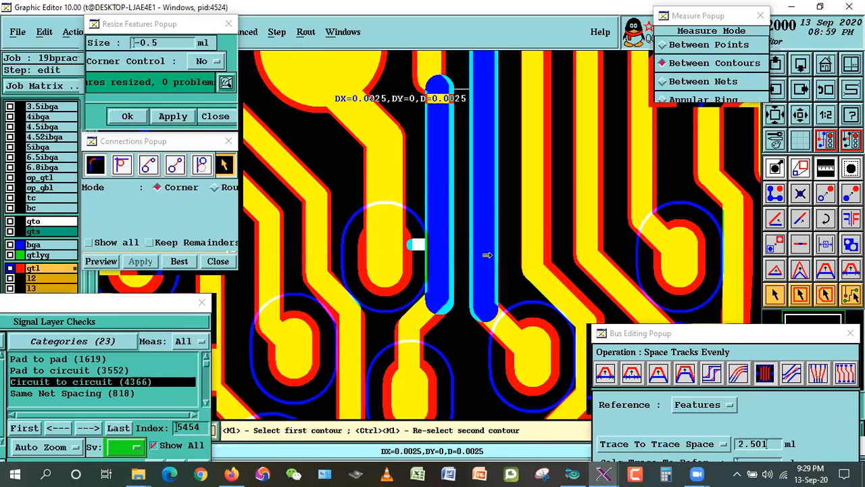
click(588, 203)
click(509, 302)
click(475, 258)
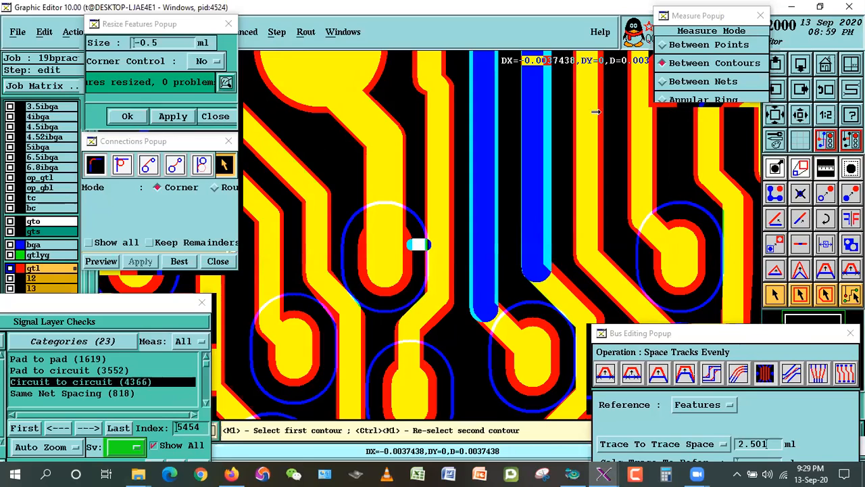
Step: Move the vertical track segment beside the marked oval pad slightly away from the pad
click(776, 297)
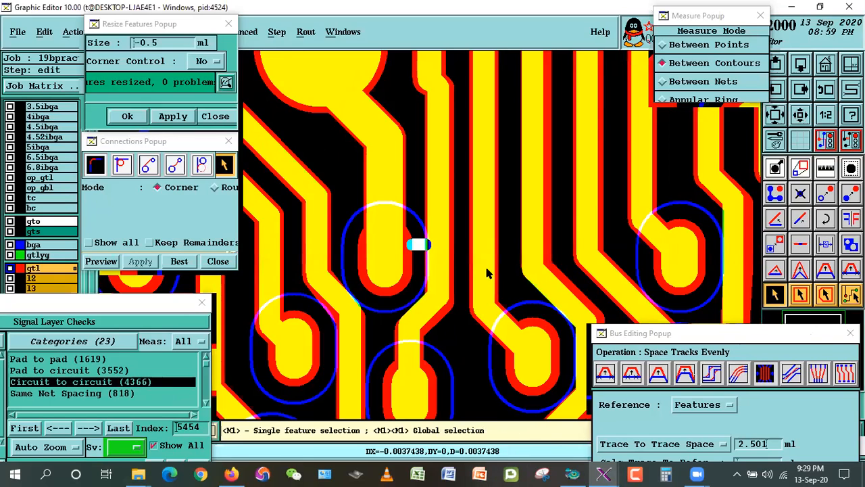
click(823, 270)
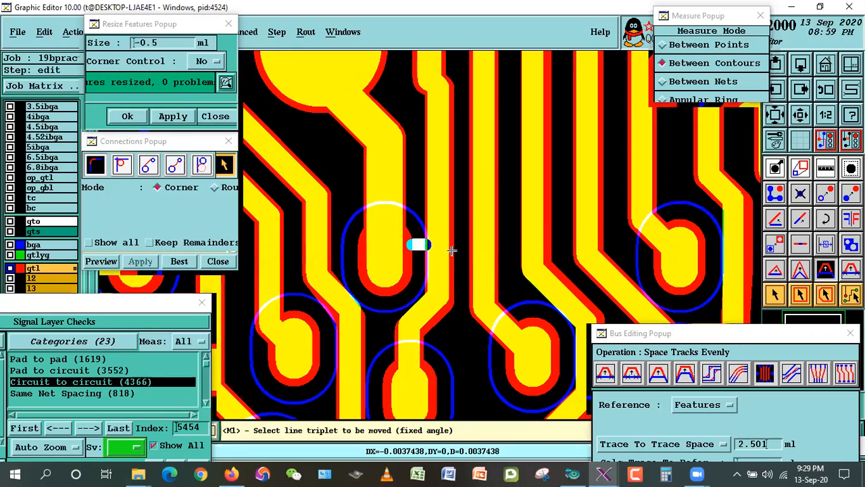
click(823, 196)
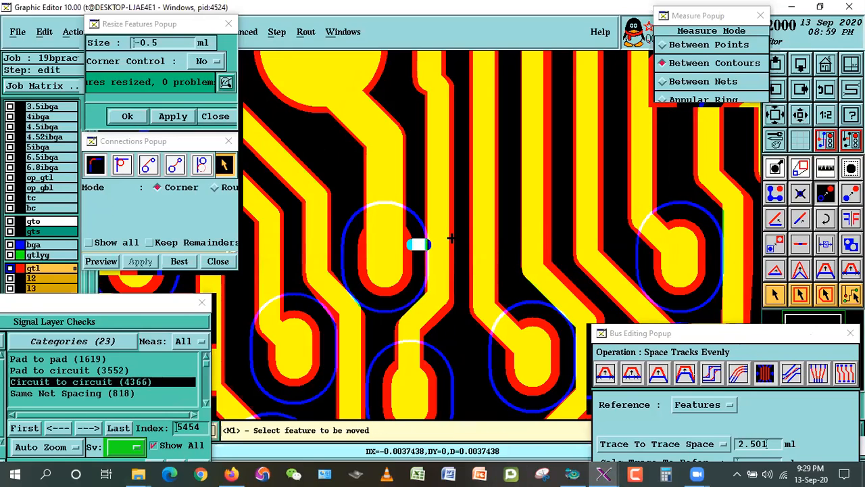
click(448, 237)
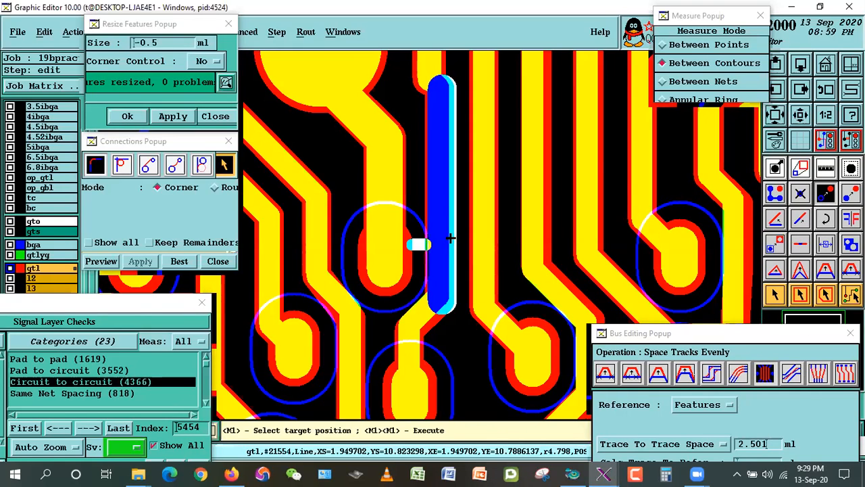
double_click(450, 238)
Step: Measure the contour gap between the marked oval pad and the moved vertical track segment
click(831, 170)
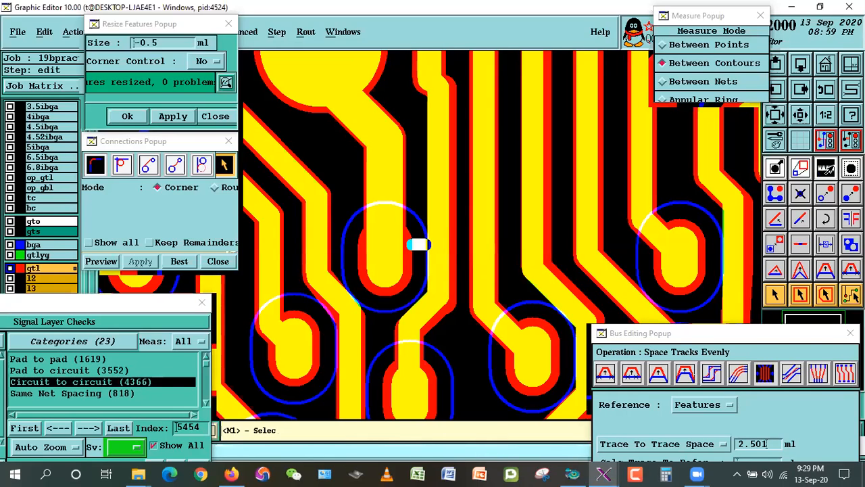
click(409, 263)
click(440, 268)
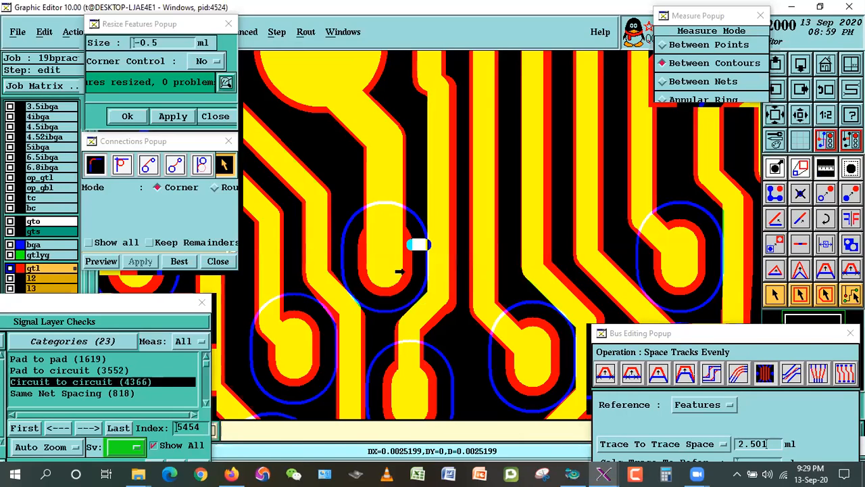
Step: Reconnect the moved vertical segment to the short diagonal segment below it with the best corner connection
click(775, 296)
click(448, 275)
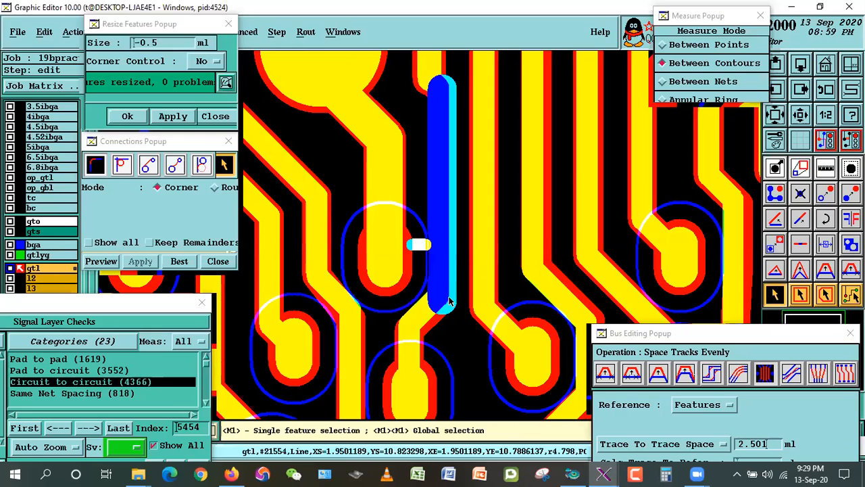
click(436, 307)
click(173, 262)
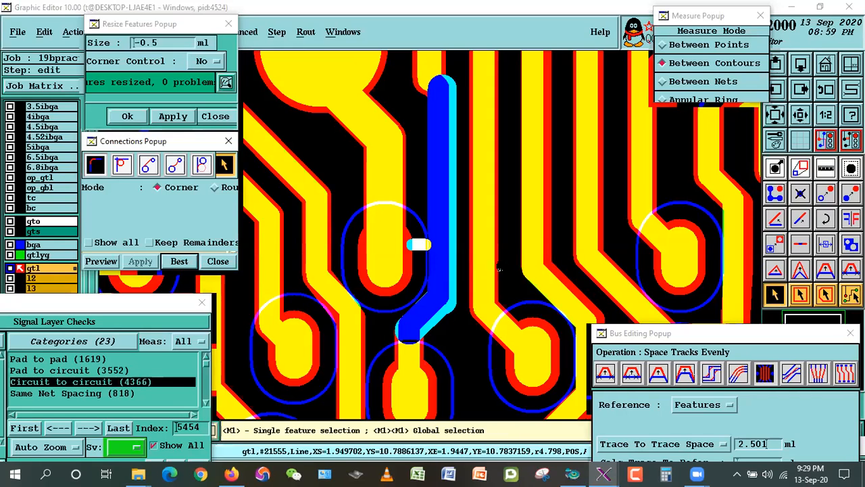
Step: Reconnect the moved vertical segment to the track segment above it with the best corner connection
click(441, 85)
click(446, 95)
click(179, 261)
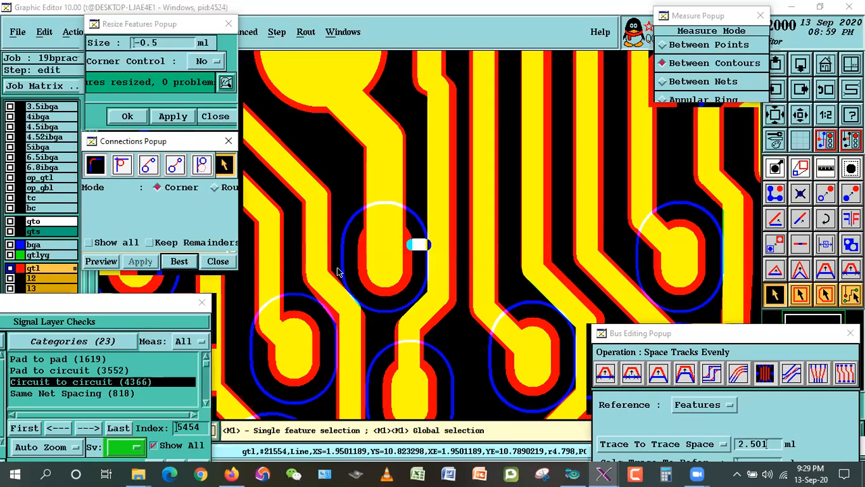
Step: Space the reconnected vertical track and its adjacent vertical track 2.501 ml apart with no reference and the first line stagnant
click(700, 345)
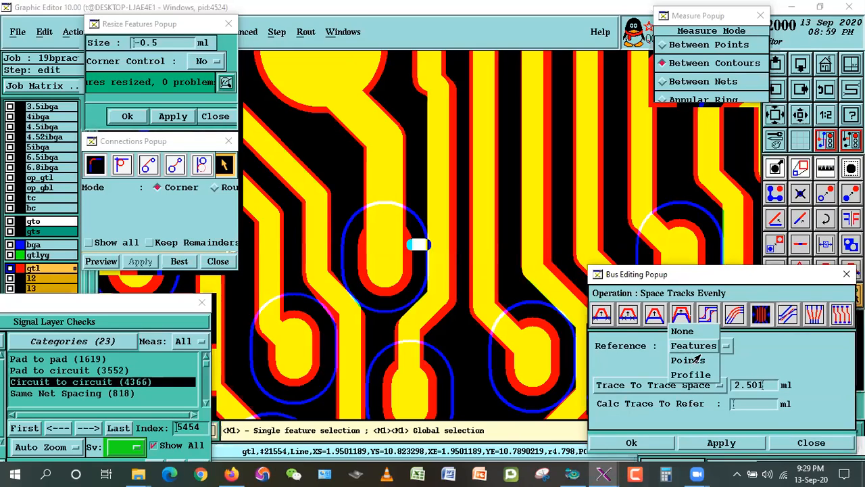
click(689, 331)
click(446, 194)
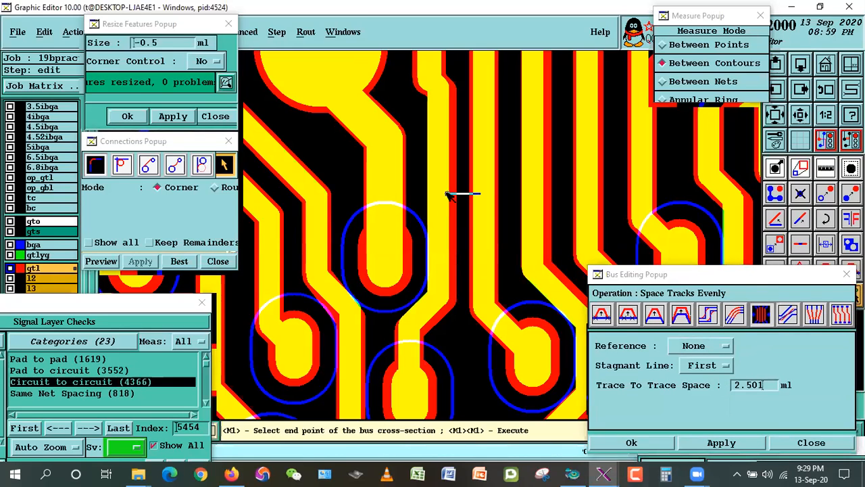
double_click(500, 217)
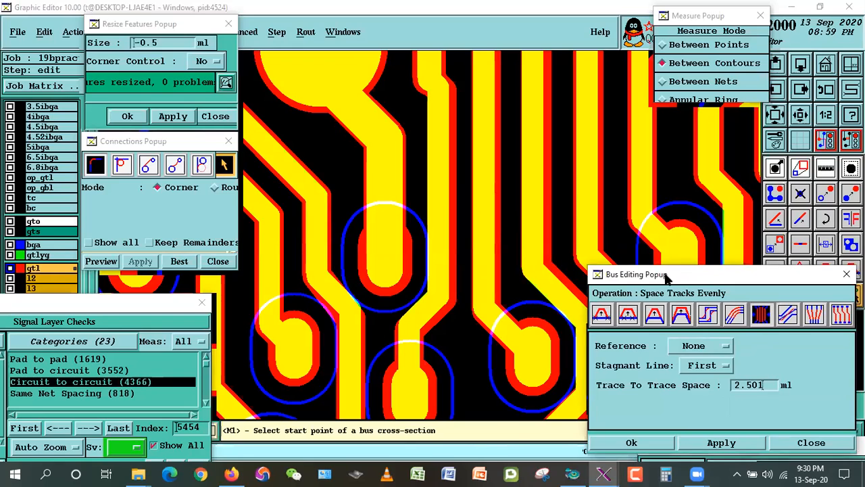
drag(665, 274, 699, 380)
Step: Locate the next marked spacing violation on gtl by isolating the markers, and restore the bga and gtlyg overlays there
click(798, 122)
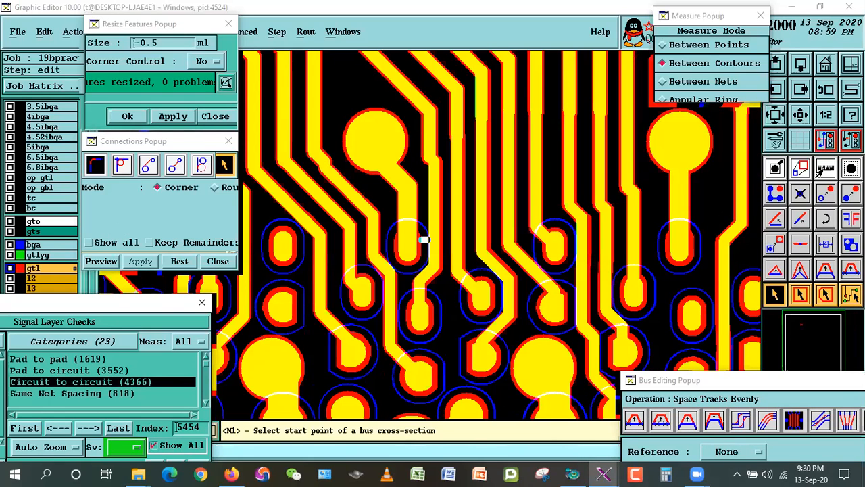
click(801, 121)
click(800, 121)
click(35, 255)
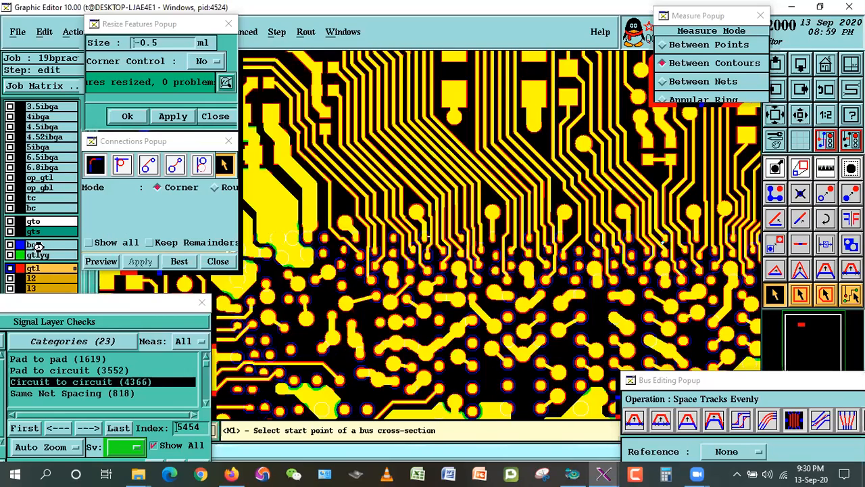
click(775, 168)
click(560, 188)
click(722, 295)
click(388, 162)
click(615, 338)
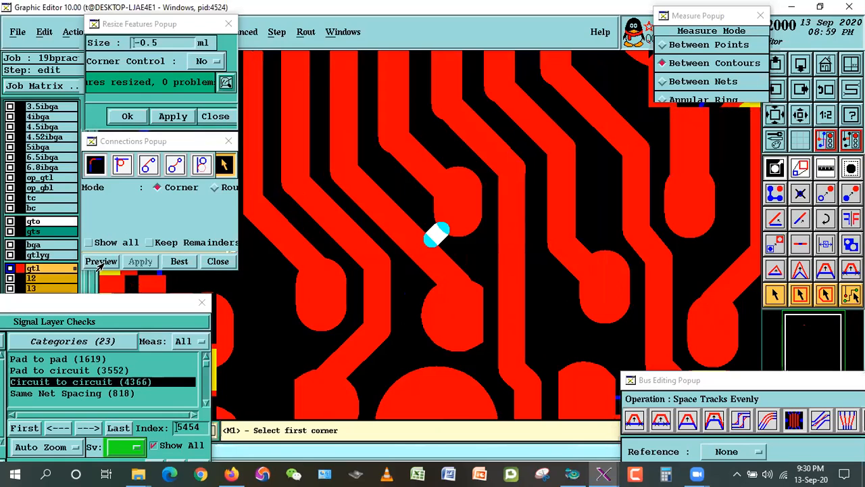
click(35, 255)
click(38, 244)
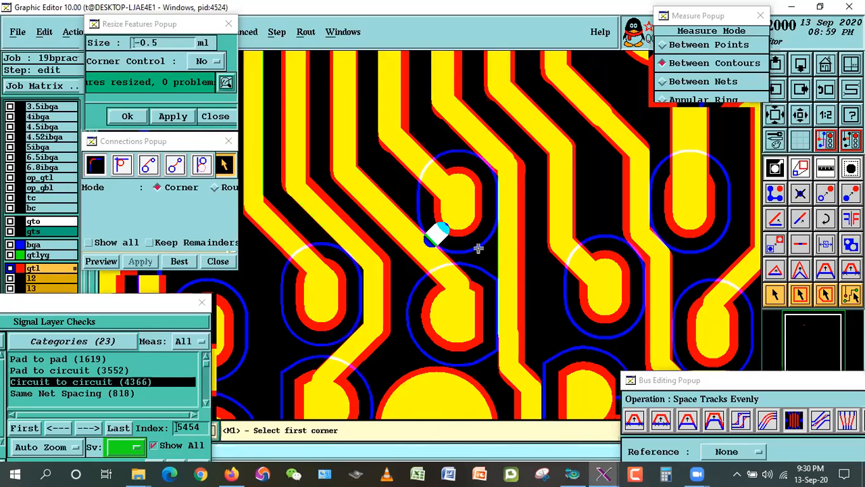
Step: Measure the contour gaps between the two diagonal tracks and from each track to its neighbouring oval pad
click(826, 169)
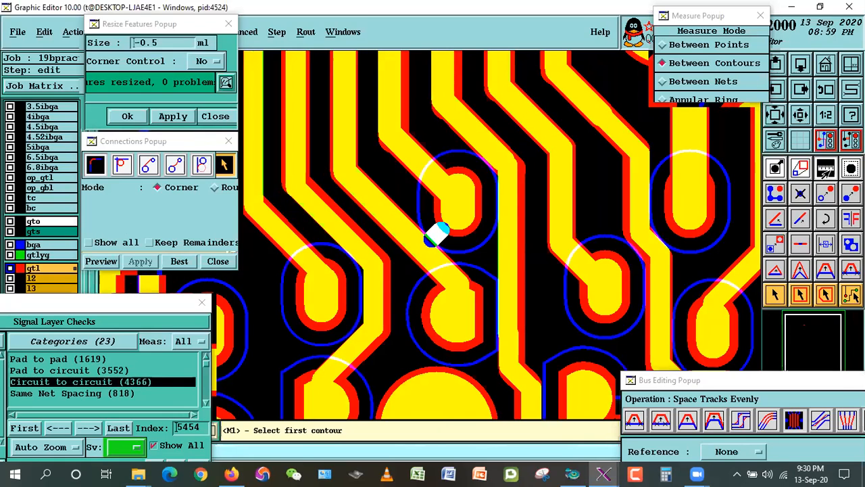
click(366, 251)
click(403, 226)
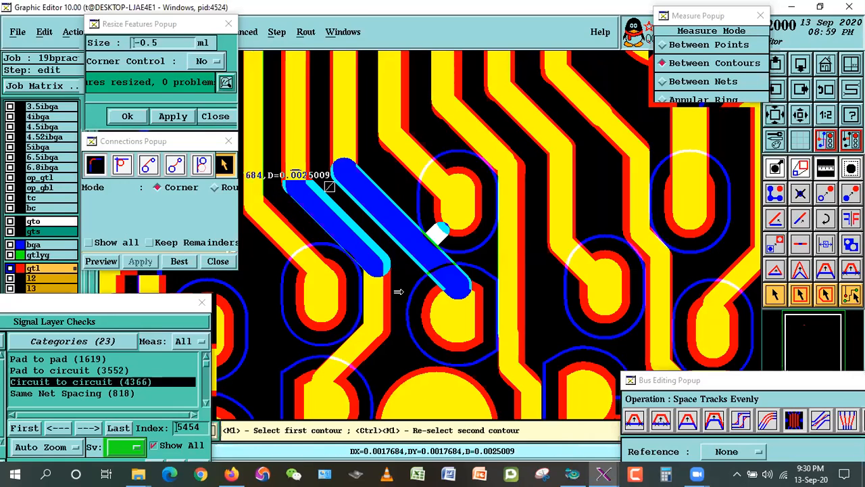
click(436, 227)
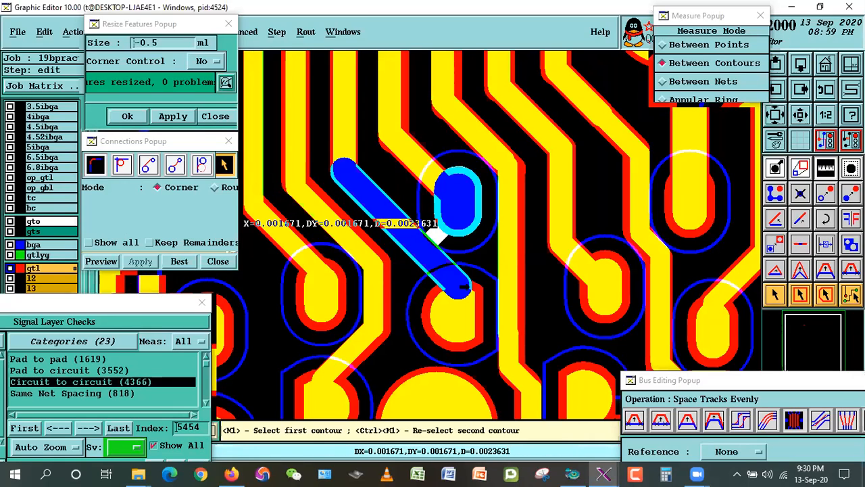
click(341, 277)
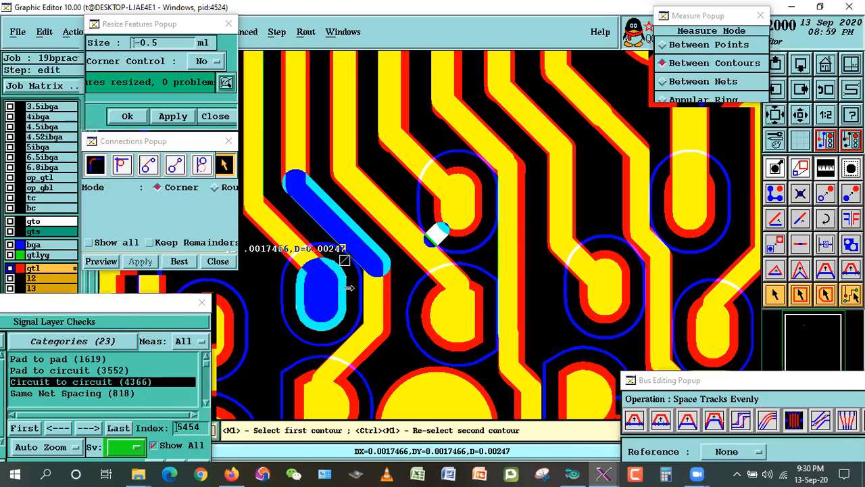
right_click(336, 314)
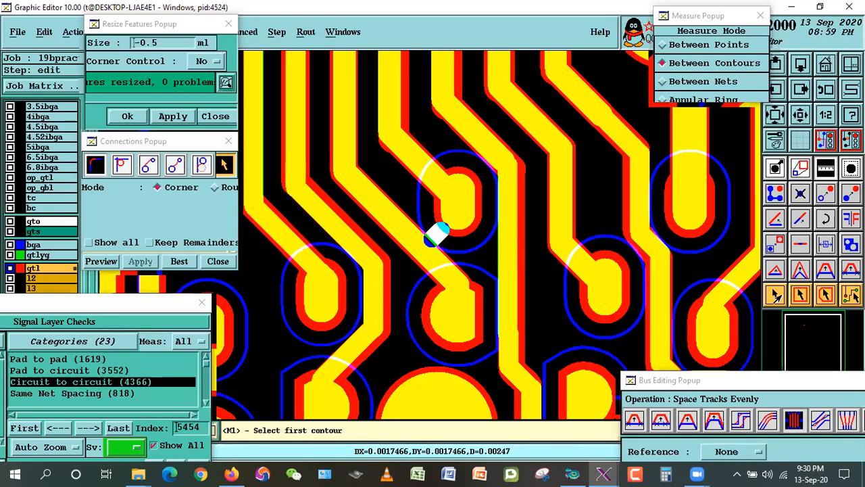
Step: Compare the two oval pads flanking the diagonal tracks and resize the oval9x13 pad by -0.5 ml
click(775, 296)
double_click(319, 290)
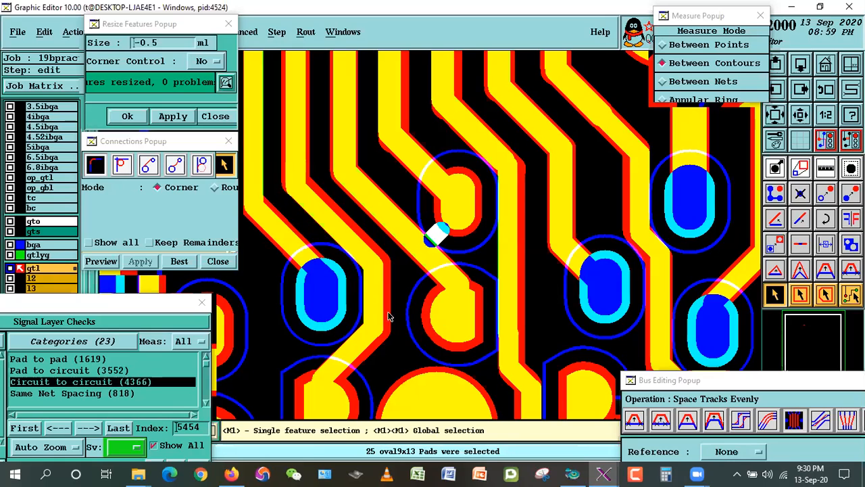
double_click(450, 197)
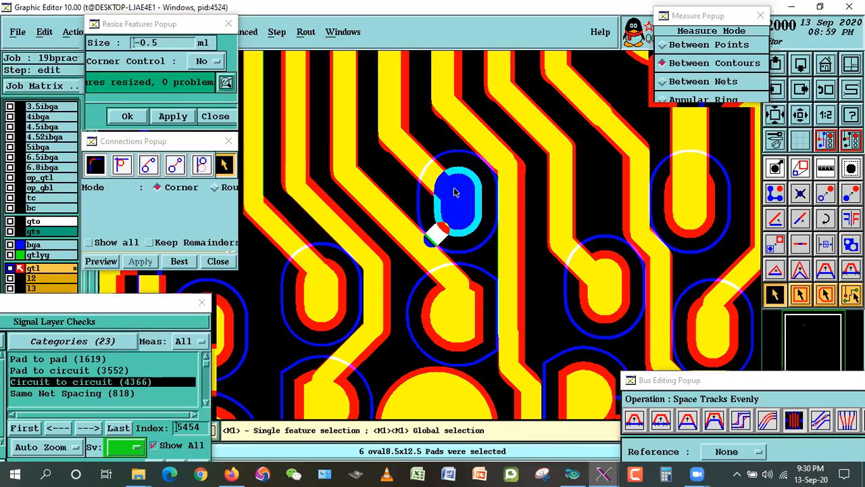
click(396, 181)
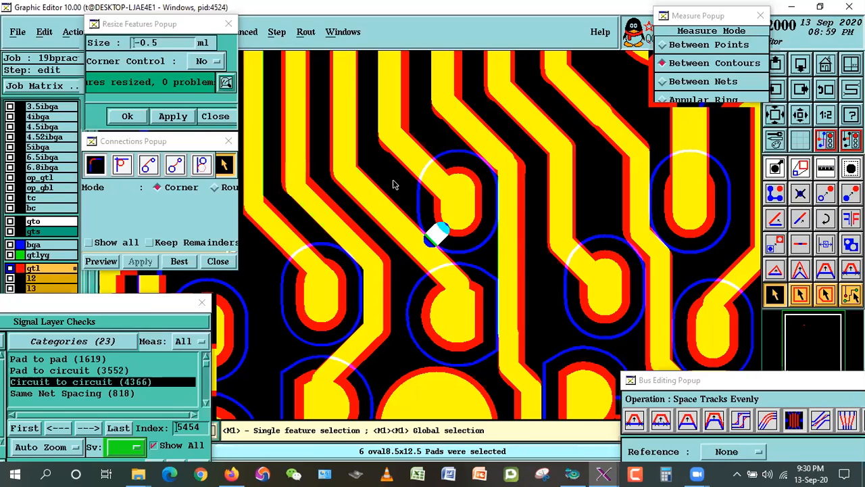
double_click(331, 302)
click(368, 169)
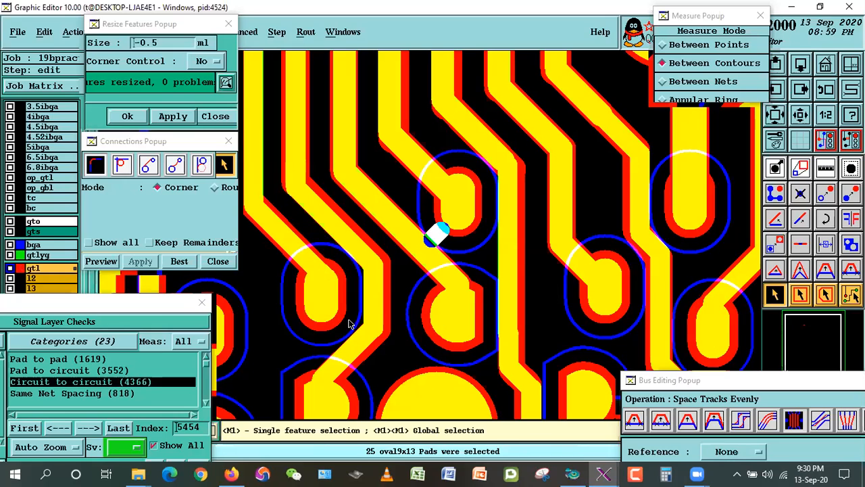
click(326, 312)
click(168, 117)
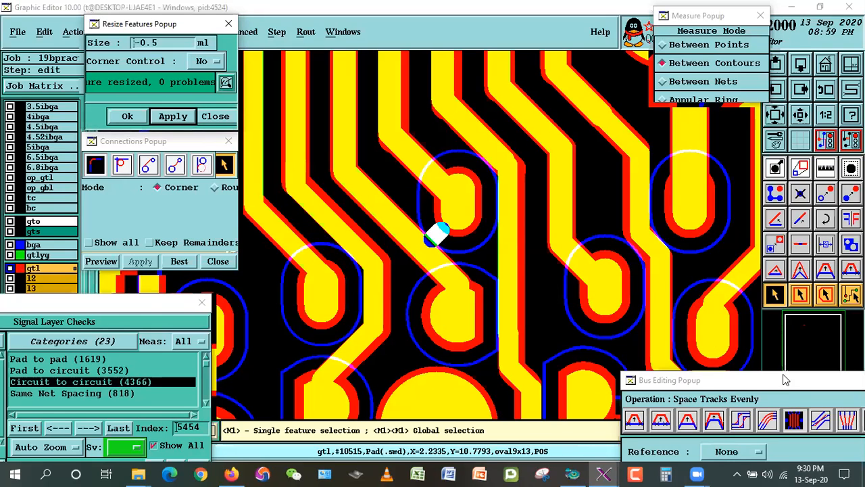
Step: Space the two diagonal tracks between the flanking oval pads using features as reference and 2.501 ml trace spacing
click(730, 444)
click(785, 431)
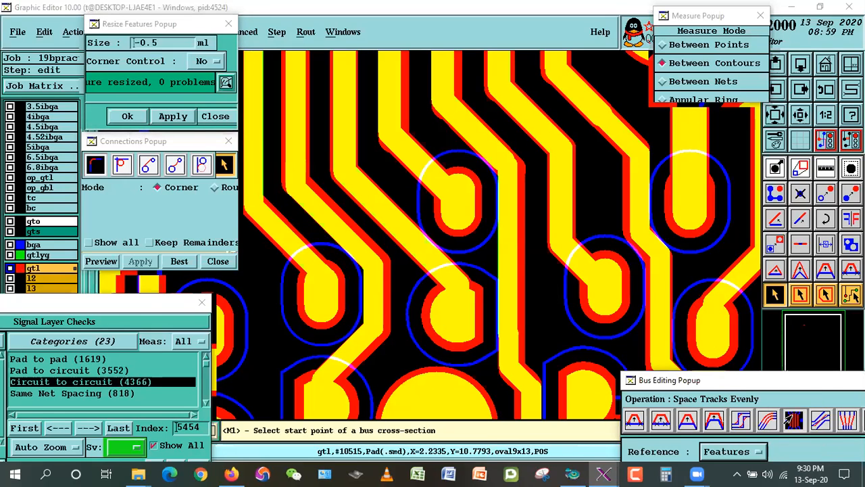
click(329, 264)
click(454, 215)
Step: Measure the contour gaps between the respaced diagonal tracks and to the oval pads on both sides
click(819, 169)
click(323, 289)
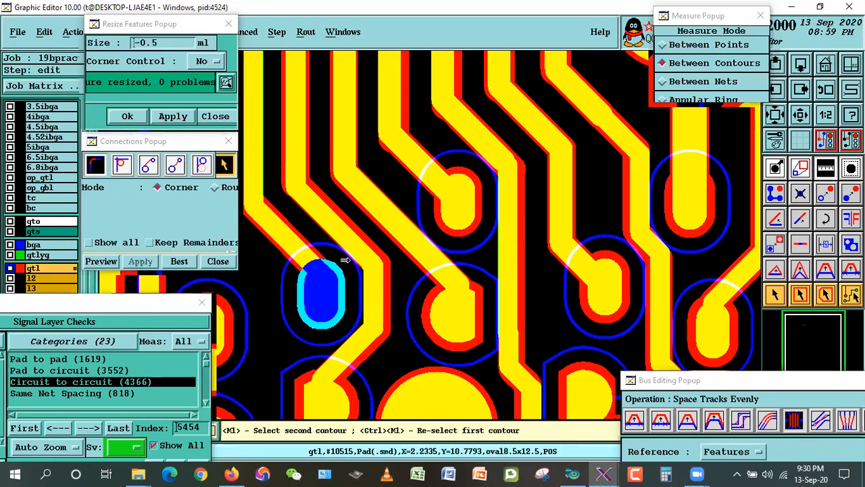
click(329, 273)
click(367, 249)
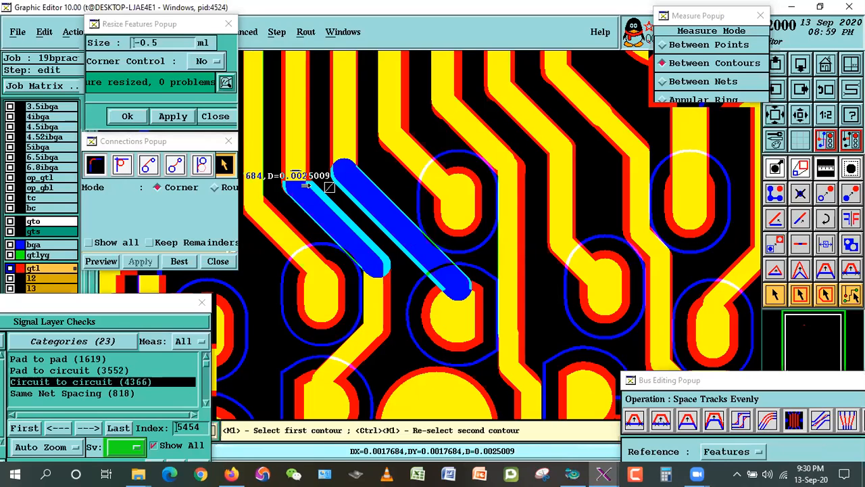
click(449, 231)
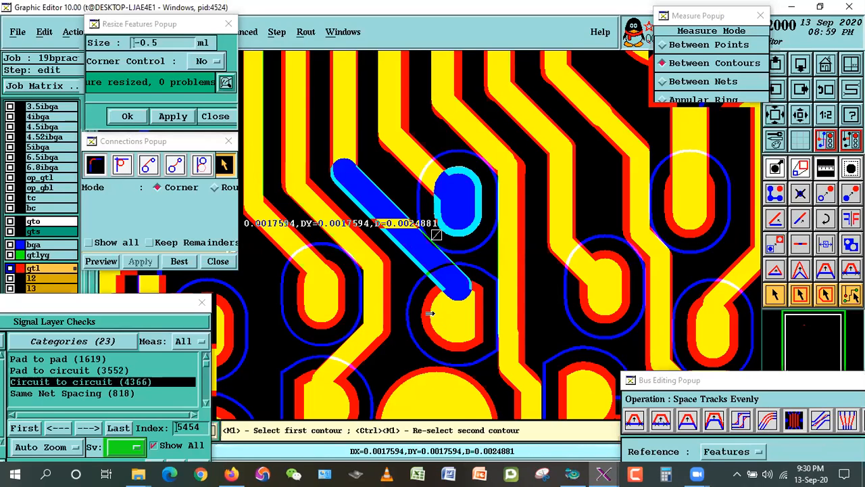
click(336, 273)
click(352, 246)
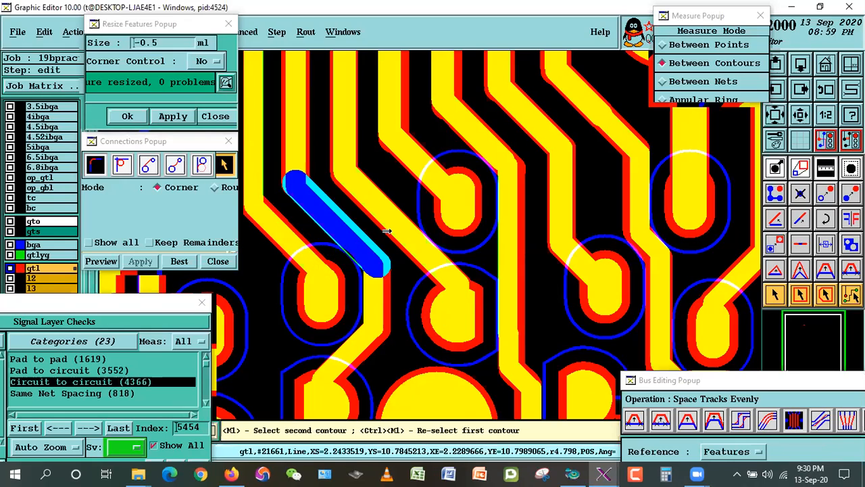
click(386, 233)
click(427, 306)
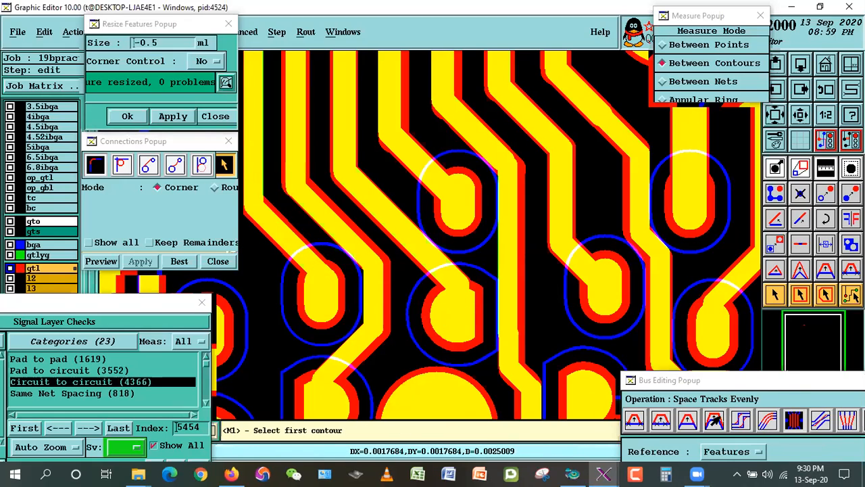
Step: Repeat the even spacing of the two diagonal tracks between the oval pads at 2.501 ml with features as reference
drag(785, 382, 771, 345)
click(777, 383)
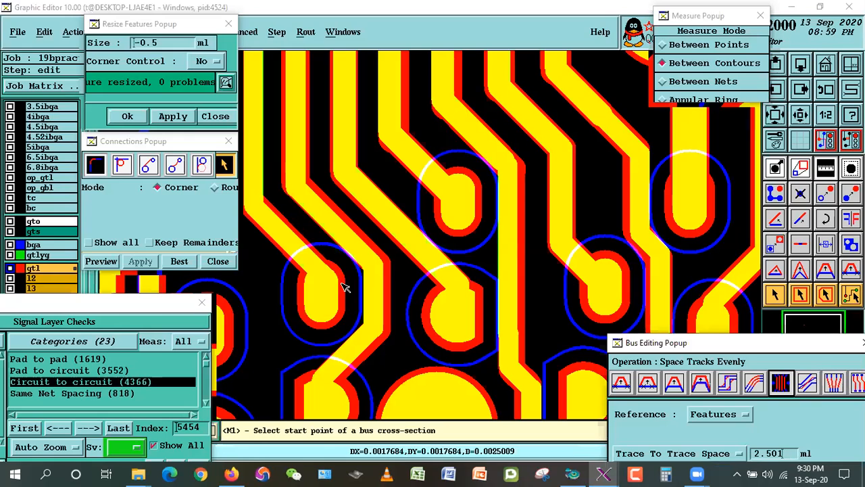
click(338, 268)
double_click(441, 212)
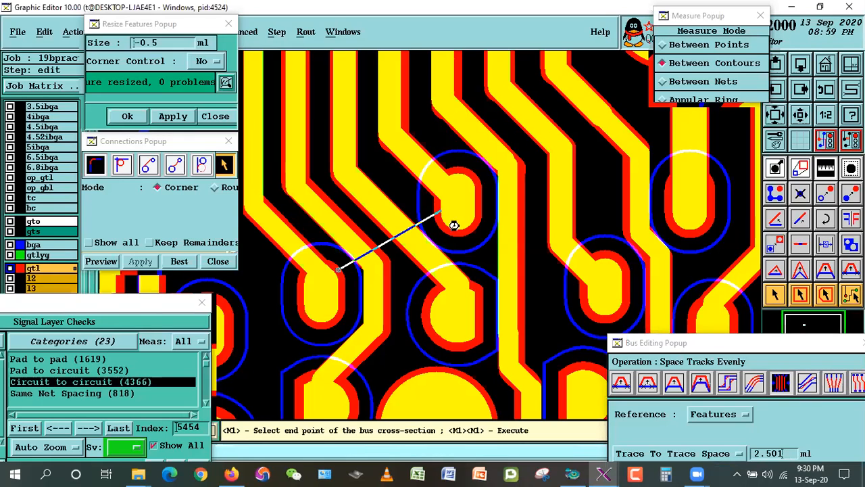
Step: Recheck the contour gaps from both oval pads to the diagonal tracks and between the two tracks
click(819, 173)
click(394, 241)
click(465, 230)
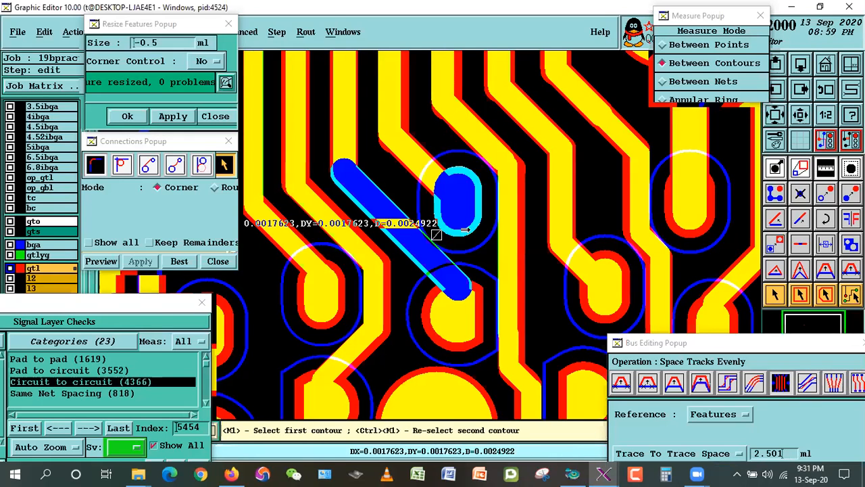
ctrl+click(345, 250)
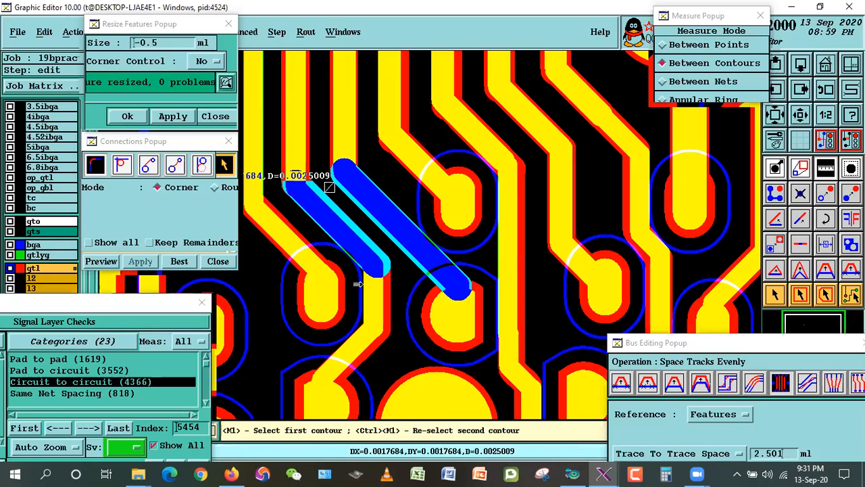
click(329, 281)
click(372, 272)
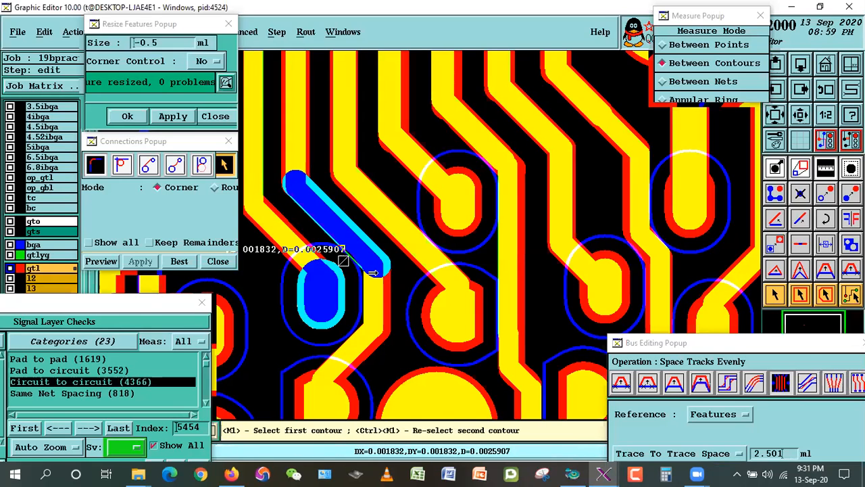
right_click(371, 320)
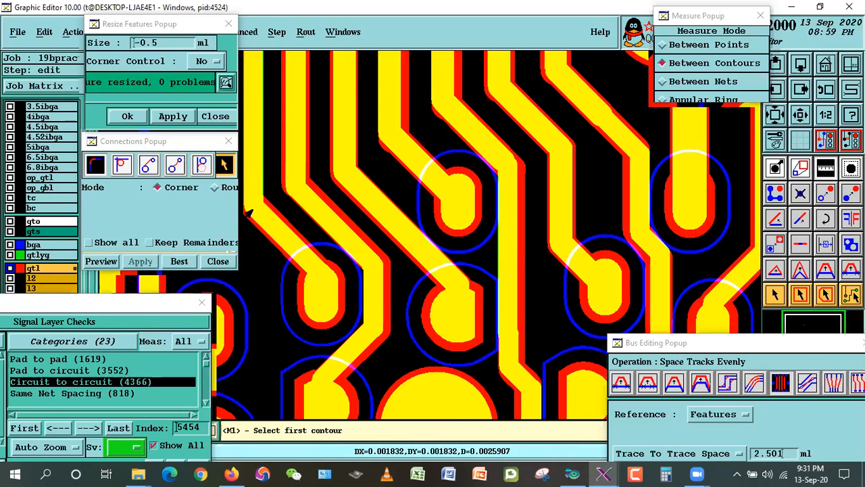
Step: Move the diagonal segment beside the shrunken oval pad slightly closer to that pad as a fixed-angle line triplet
right_click(506, 160)
click(538, 178)
click(277, 144)
click(440, 348)
click(825, 270)
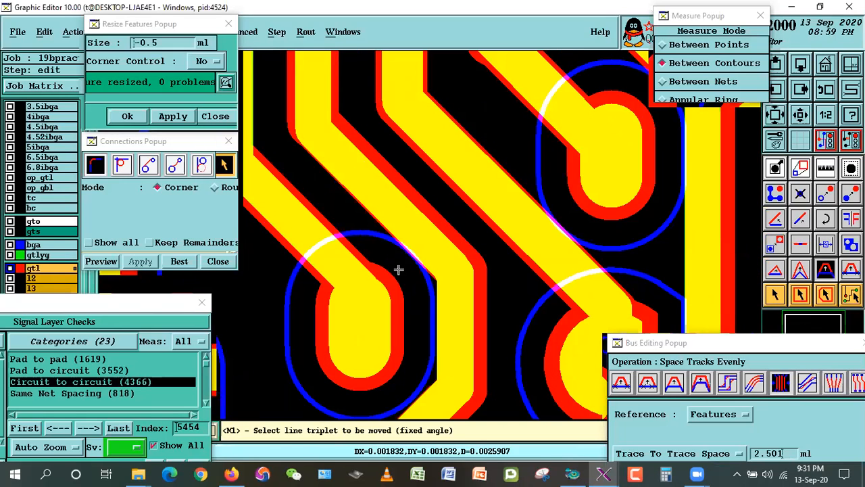
click(406, 239)
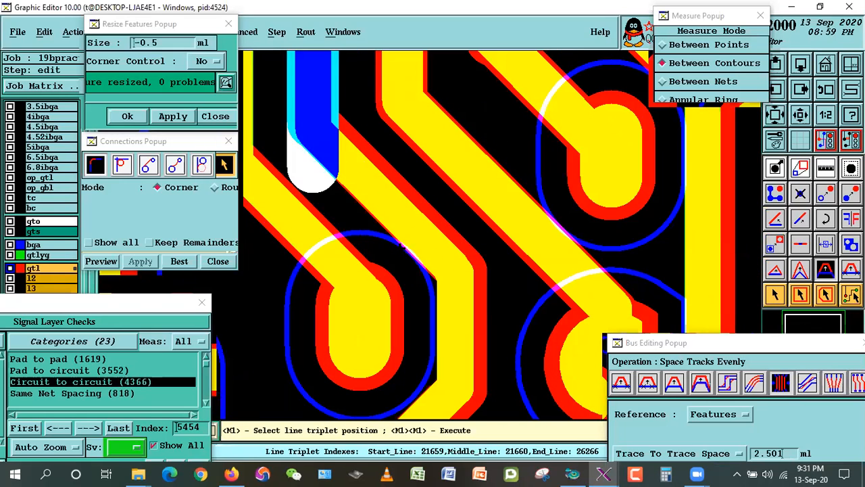
double_click(423, 233)
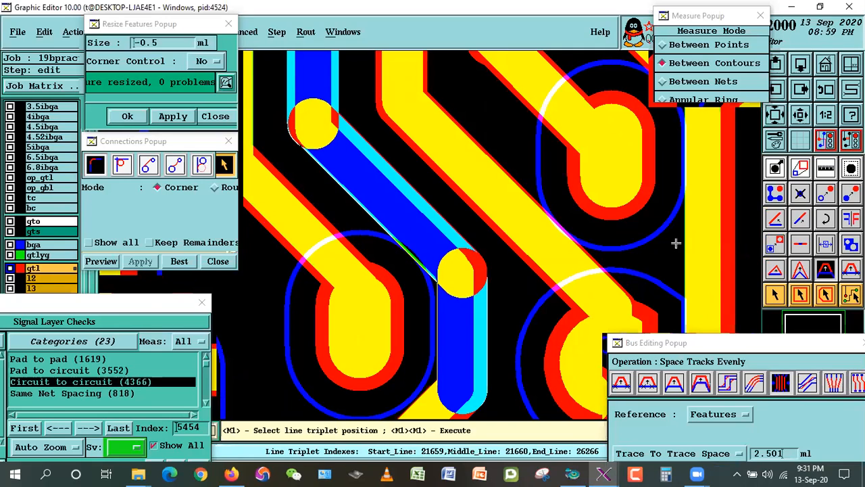
Step: Measure the contour gaps from the shrunken oval pad to the moved diagonal segment and between the two diagonal tracks
click(825, 168)
click(376, 280)
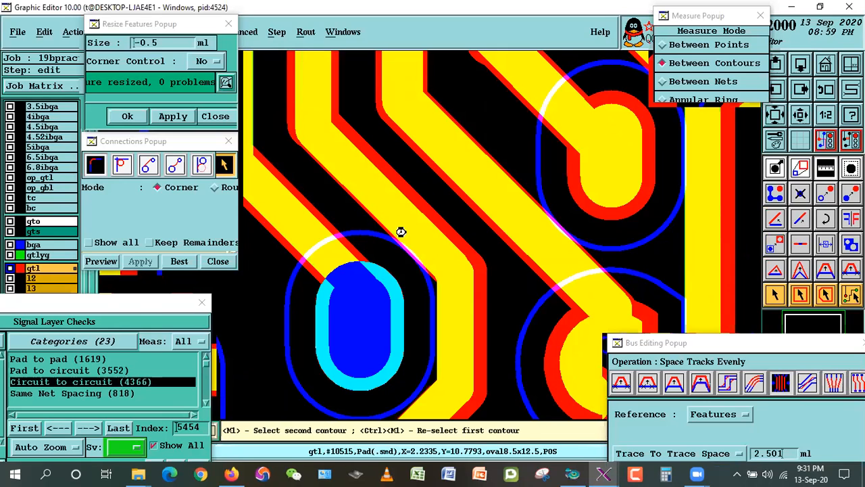
click(400, 232)
click(505, 217)
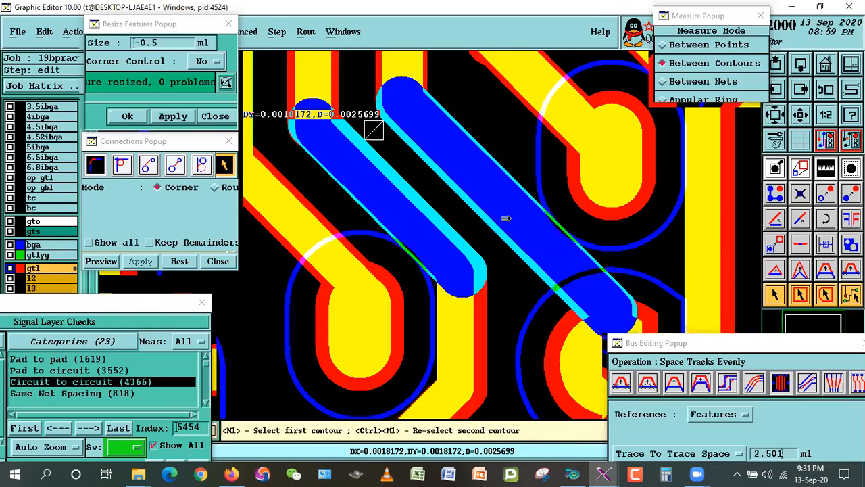
Step: Space the two diagonal tracks between the oval pads evenly at 2.501 ml with no reference and the first line stagnant
click(504, 236)
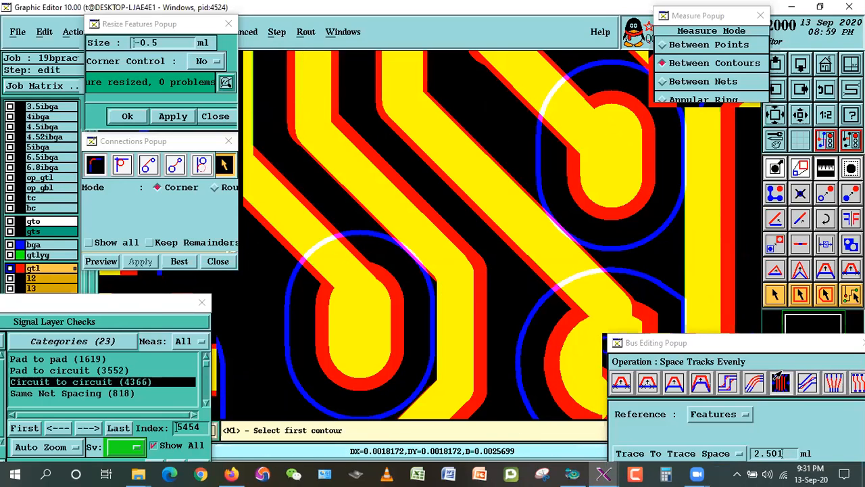
click(700, 414)
click(702, 399)
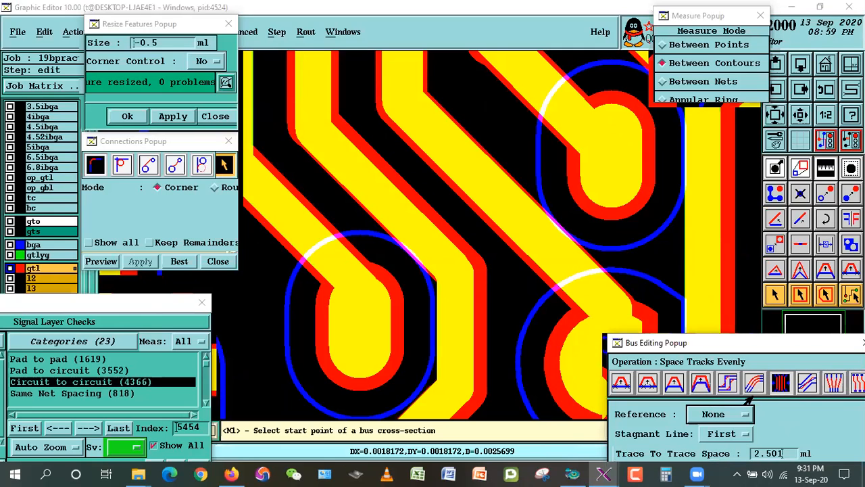
click(431, 235)
double_click(494, 212)
Step: Measure the contour gaps between the diagonal tracks and from each track to its neighbouring oval pad
click(820, 170)
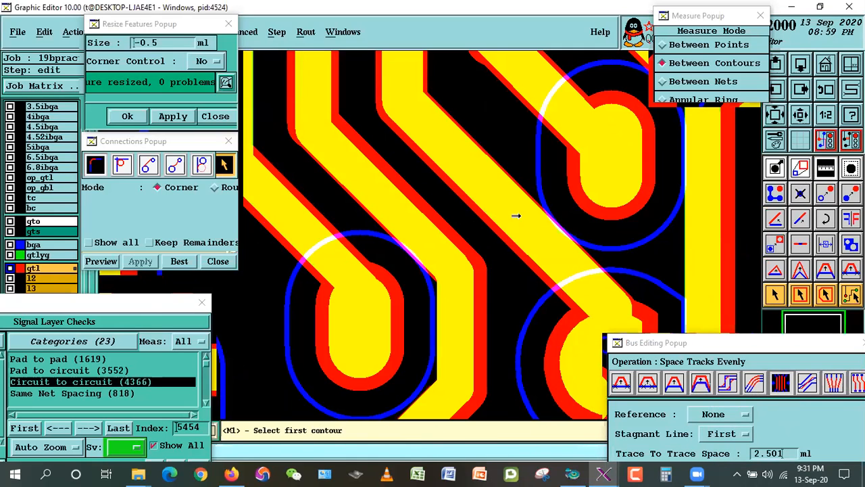
click(515, 217)
click(581, 191)
ctrl+click(440, 236)
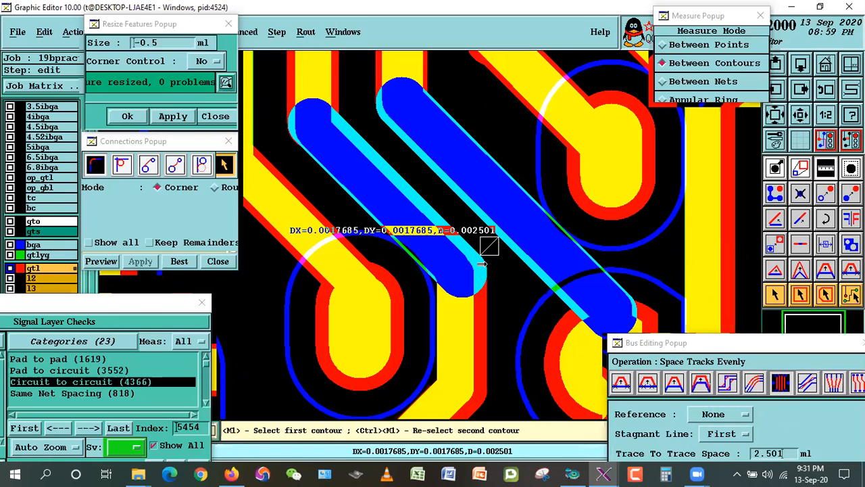
click(404, 295)
click(411, 230)
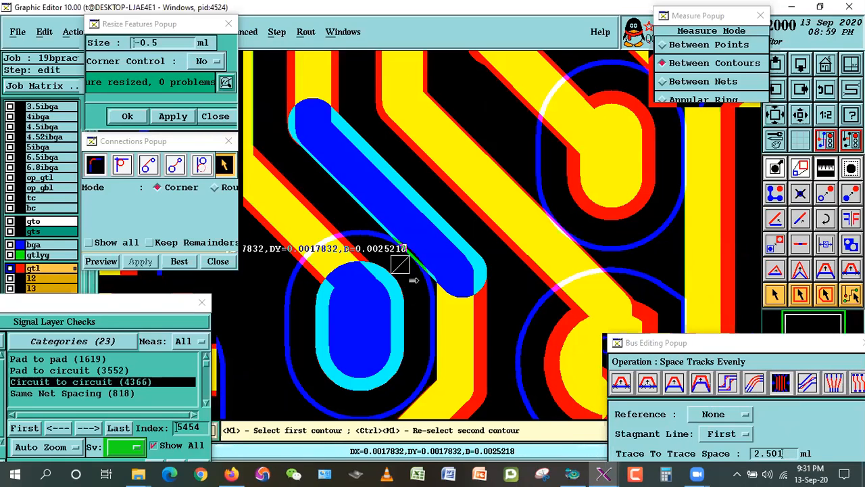
click(414, 280)
Step: Hide the gtlyg and bga layers and show the whole board with only the gtl layer displayed
click(158, 446)
click(177, 444)
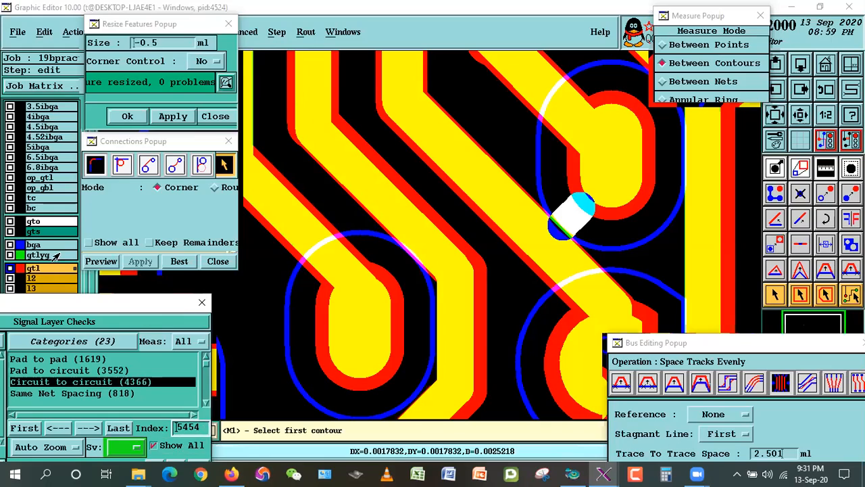
click(54, 255)
click(40, 245)
click(800, 120)
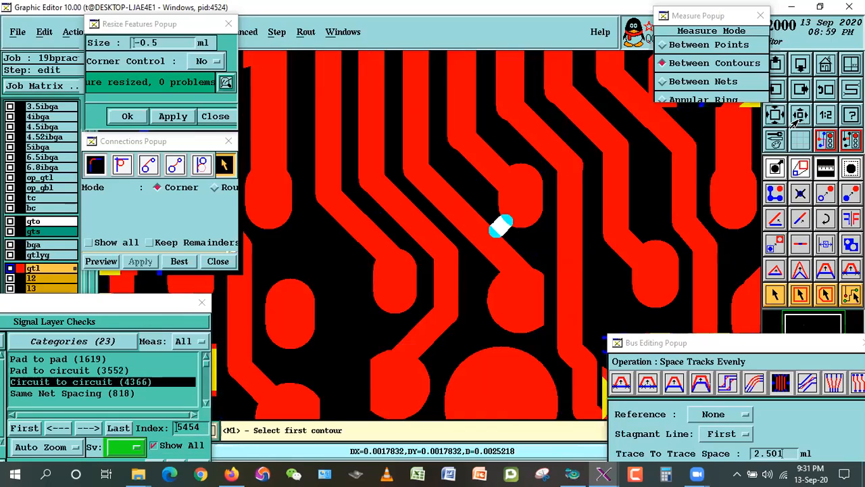
click(801, 119)
click(802, 119)
click(801, 119)
click(802, 119)
click(802, 118)
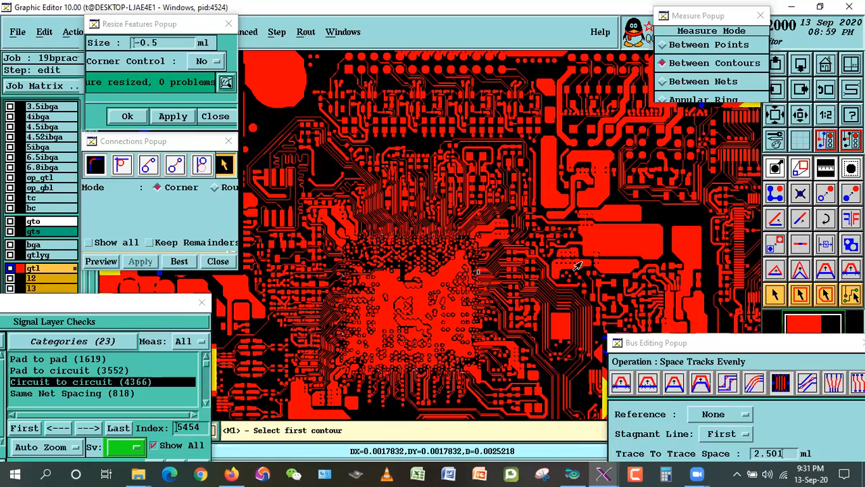
right_click(580, 263)
click(575, 267)
click(824, 66)
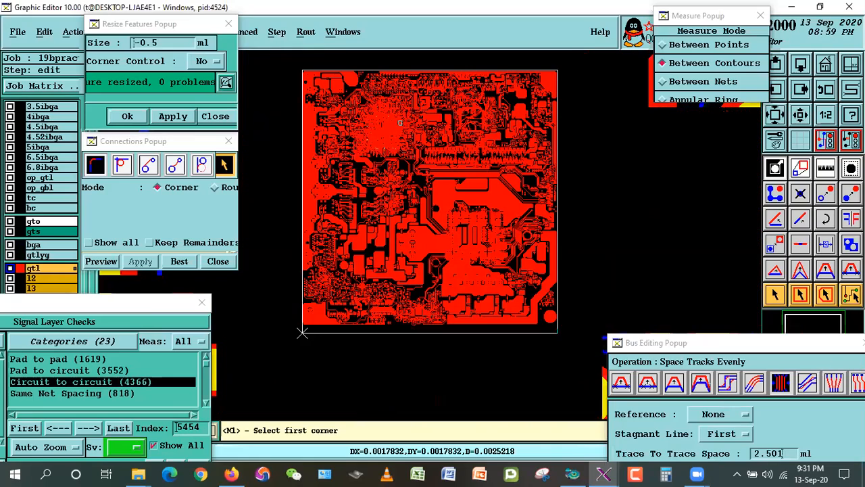
Step: Open the results histogram for the circuit-to-circuit check, pick the 2.4-2.5 spacing range and close the histogram
click(354, 106)
click(413, 156)
drag(149, 306, 168, 223)
click(219, 432)
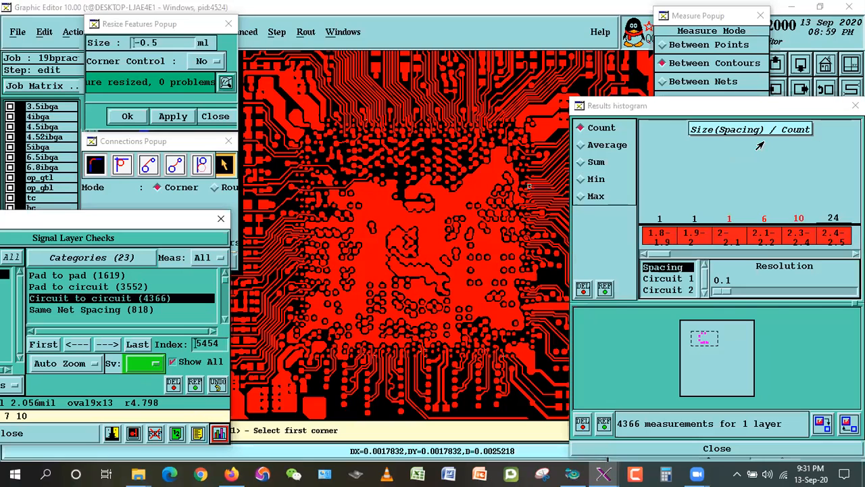
click(837, 231)
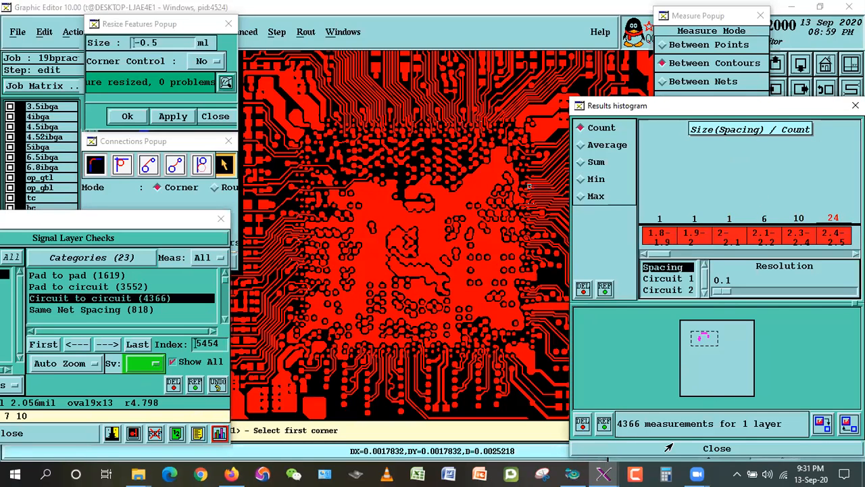
click(669, 448)
Step: Locate the marked violation where a vertical track bends beside a diagonal segment, and show the gtlyg and bga layers there
click(825, 68)
right_click(413, 196)
click(430, 222)
click(364, 110)
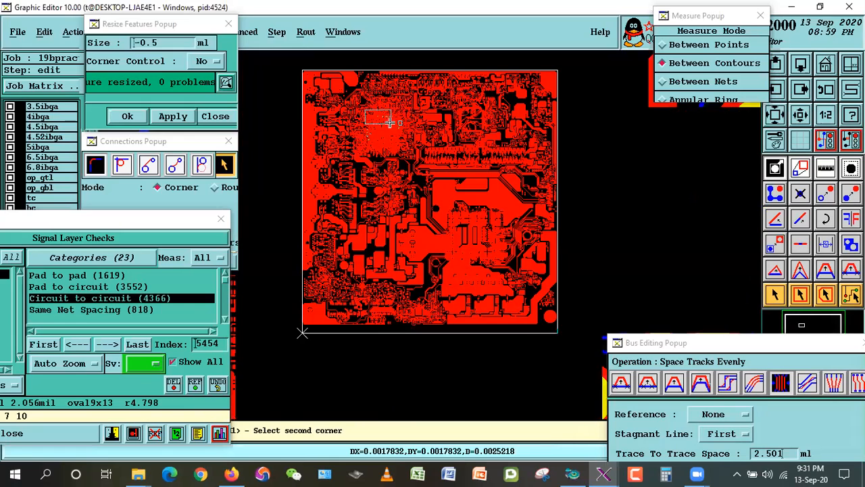
click(392, 128)
click(367, 163)
click(459, 258)
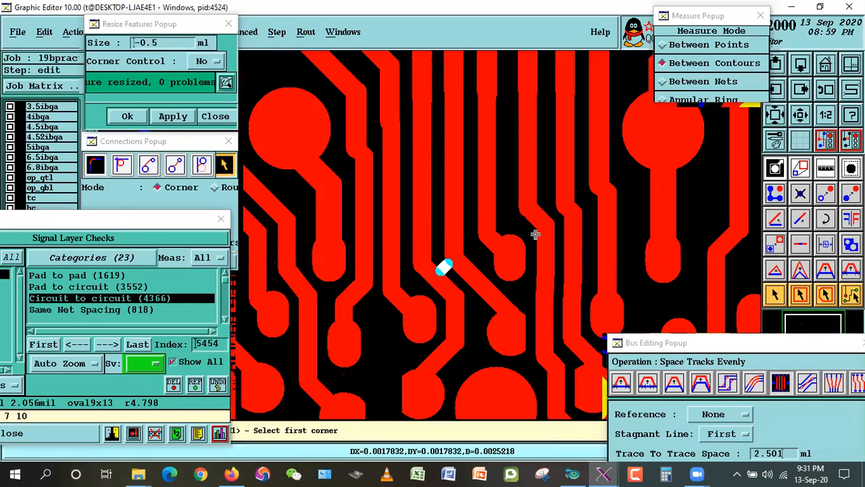
drag(117, 222, 43, 376)
click(38, 255)
click(37, 245)
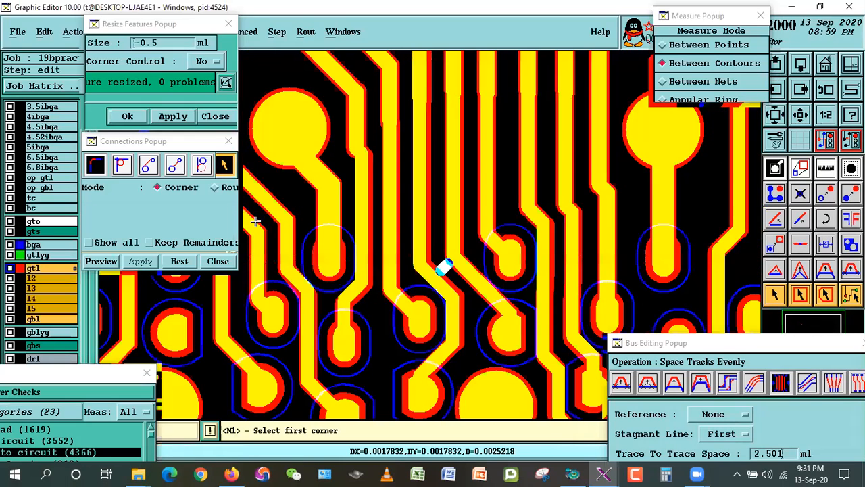
click(344, 165)
click(543, 370)
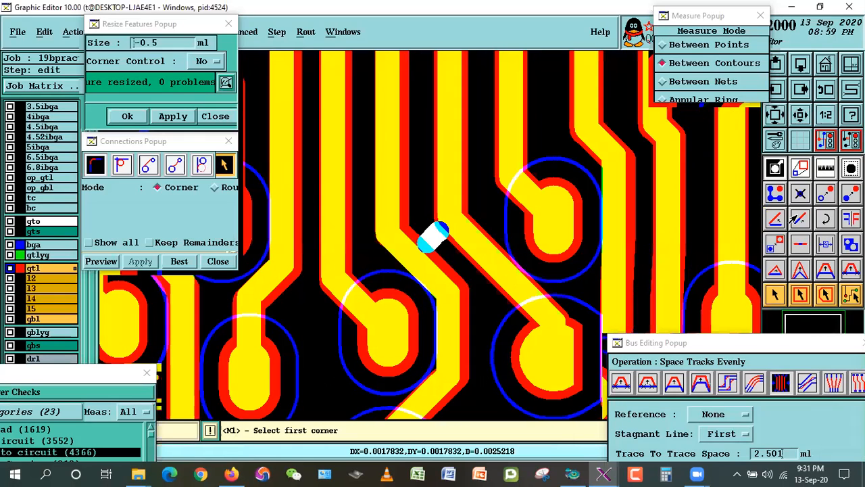
Step: Measure the contour gaps from the short diagonal segment to the long diagonal segment and to the vertical track above it
click(826, 168)
click(434, 256)
click(471, 240)
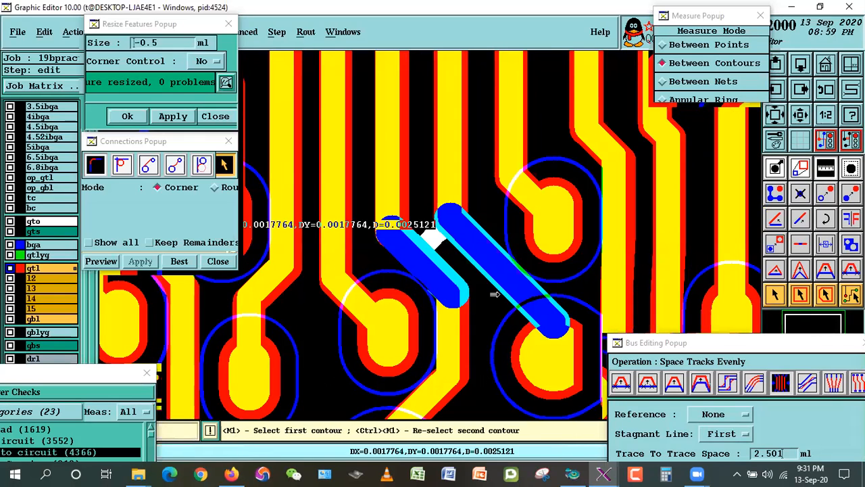
click(447, 170)
click(422, 264)
Step: Display the 3.5ibga layer over the violation area to compare the tracks, and hide it again
click(774, 295)
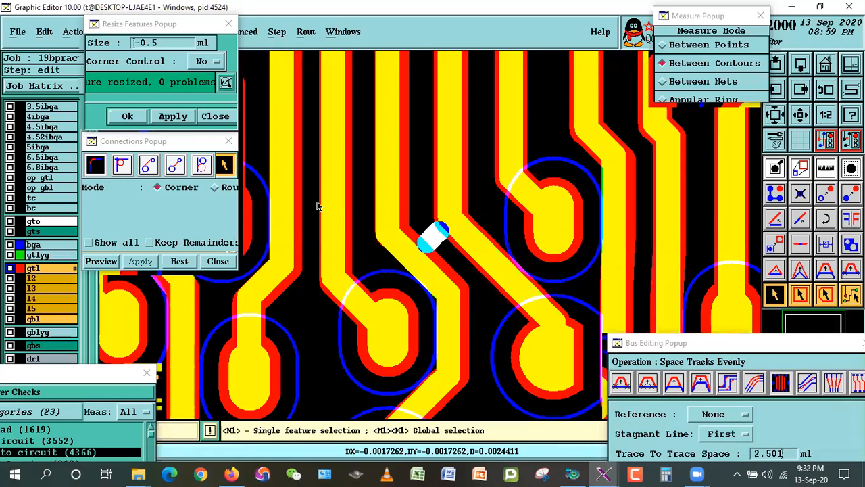
click(48, 107)
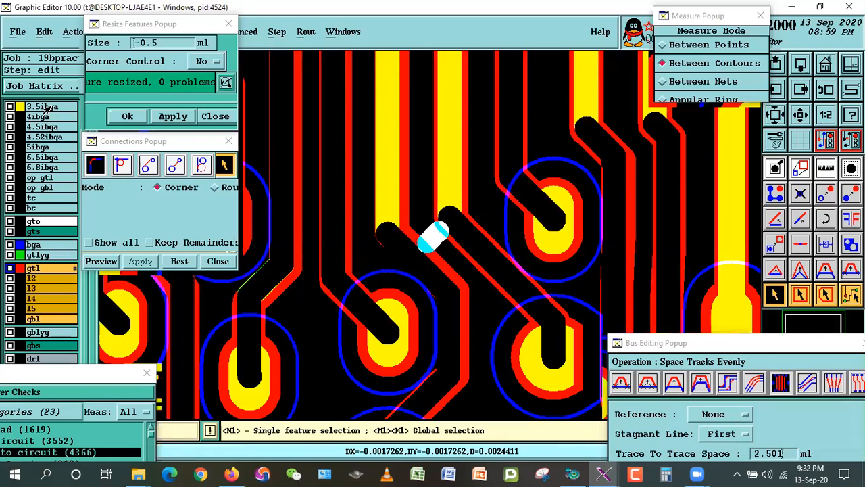
click(47, 107)
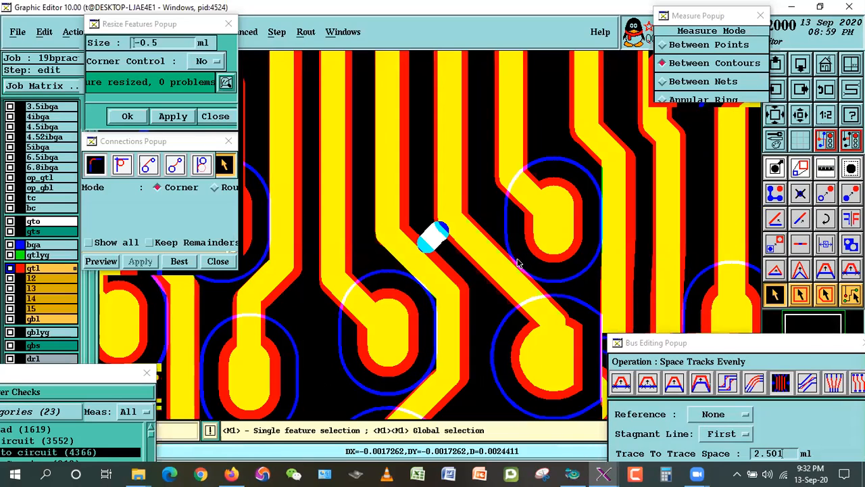
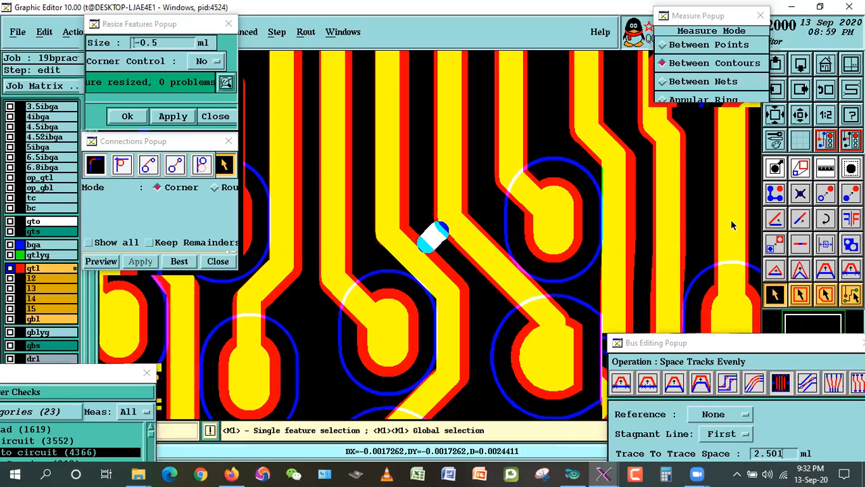
Step: Measure the contour gap between the vertical track and the short diagonal segment at the violation again
click(826, 169)
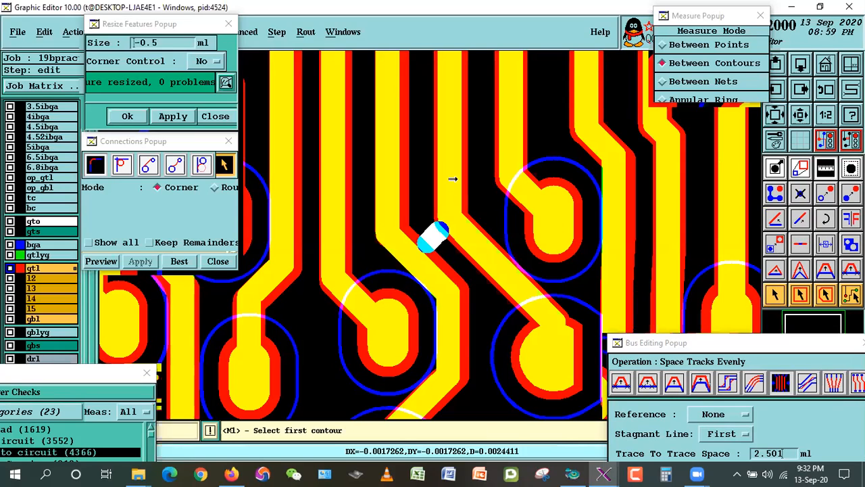
click(452, 178)
click(423, 259)
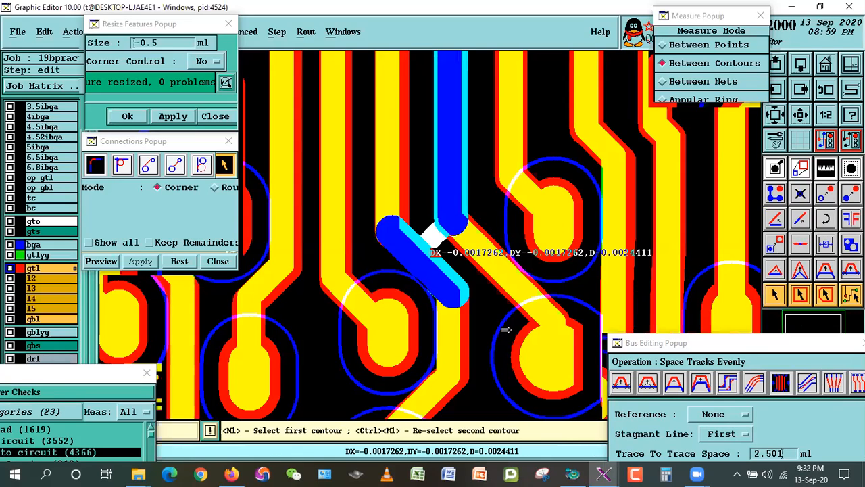
Step: Select all lines matching the vertical track's width, and check the width of the short diagonal segment
click(774, 294)
click(454, 168)
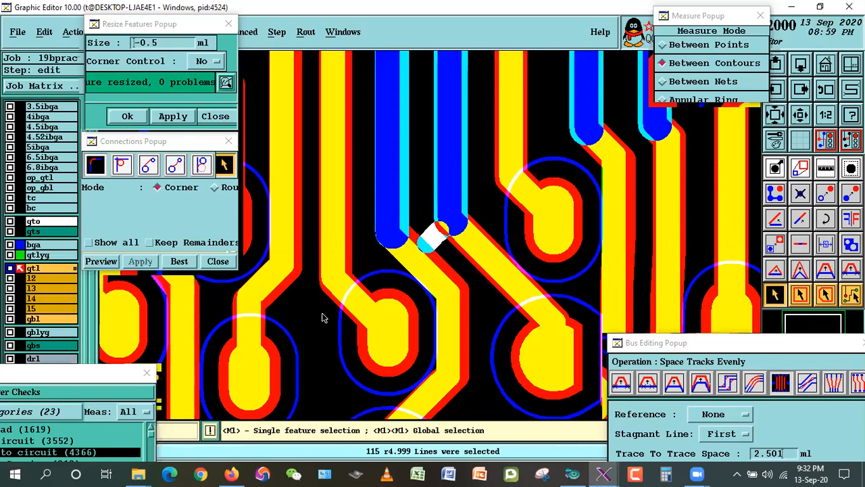
click(298, 304)
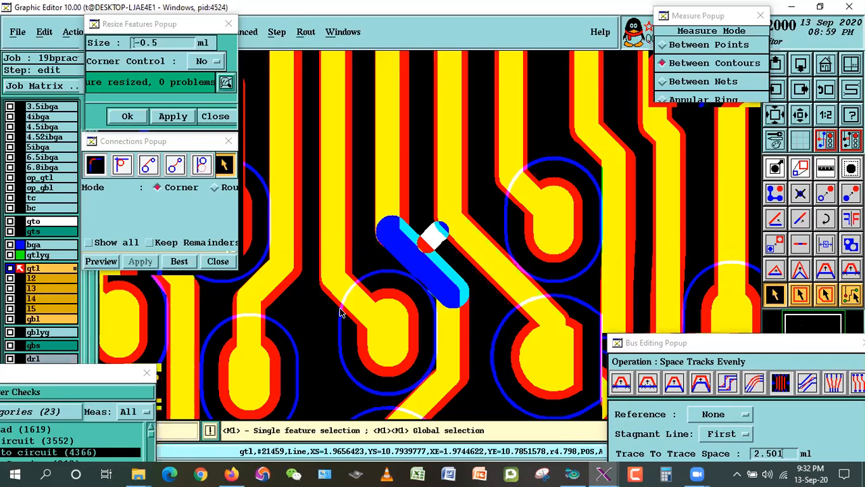
Step: Recheck the contour gap from the lower end of the vertical track to the short diagonal segment
click(825, 168)
click(444, 155)
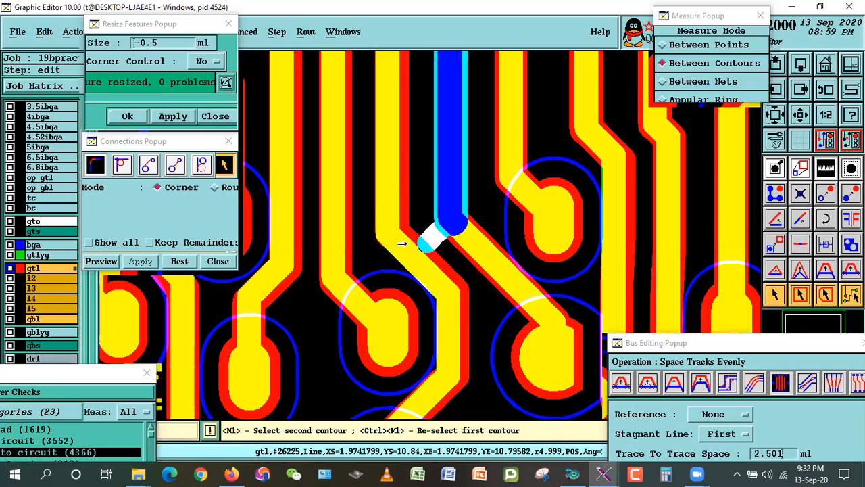
click(419, 261)
Step: Inspect the line data of the two vertical tracks at the violation against the 3.5ibga layer, and clear the selection
click(775, 293)
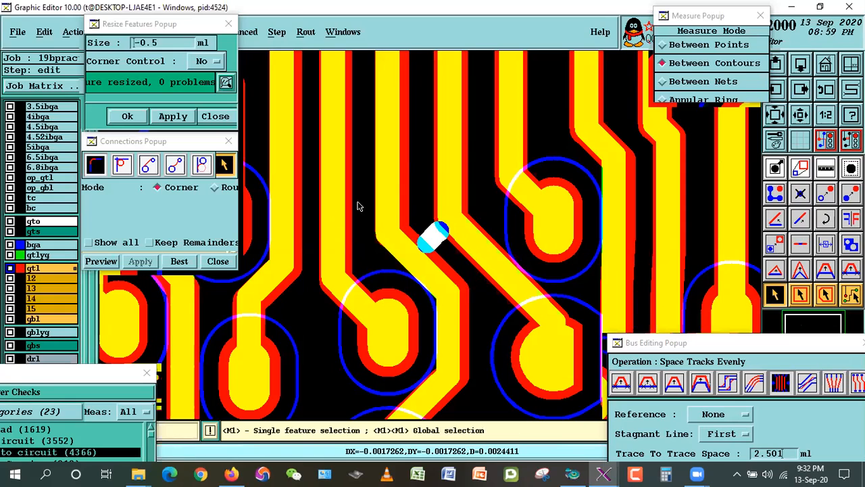
click(454, 144)
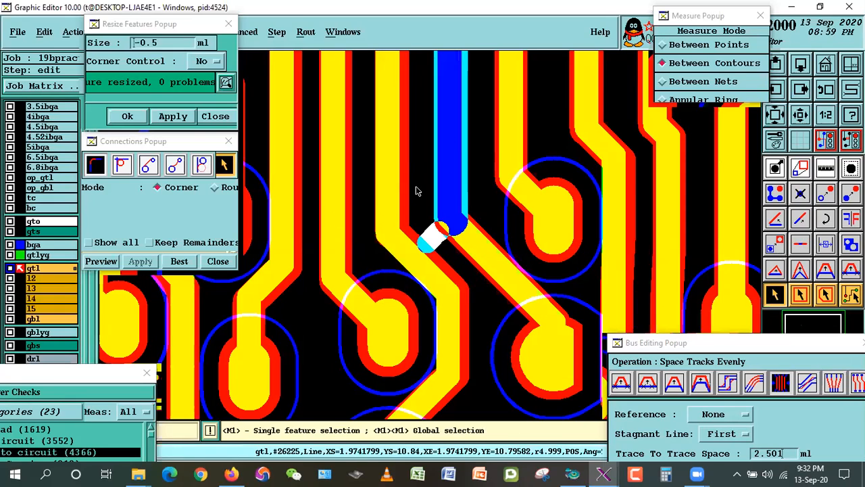
click(318, 333)
click(42, 108)
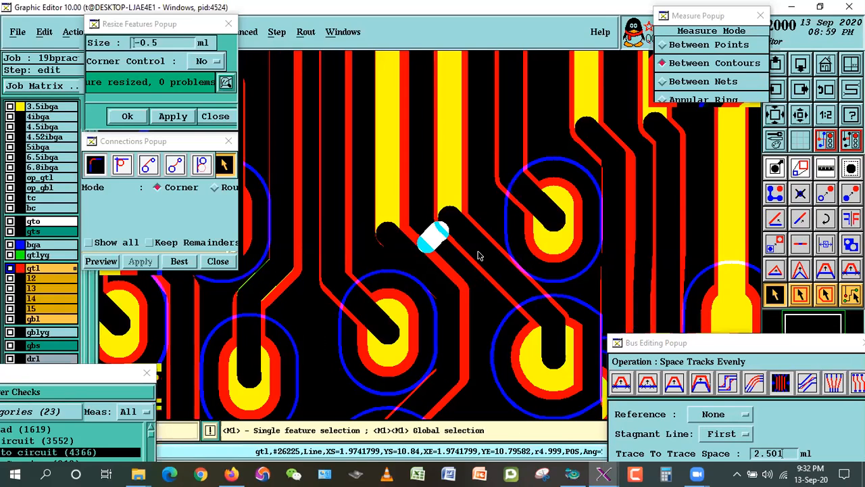
click(451, 162)
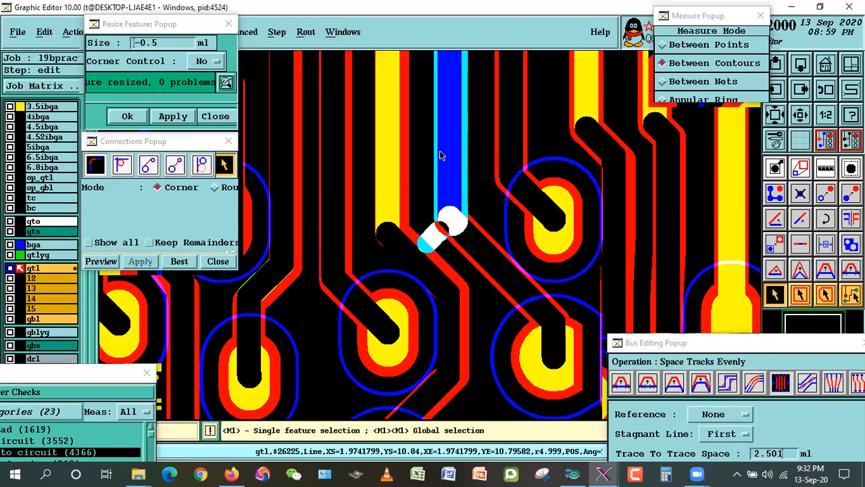
click(392, 196)
click(38, 107)
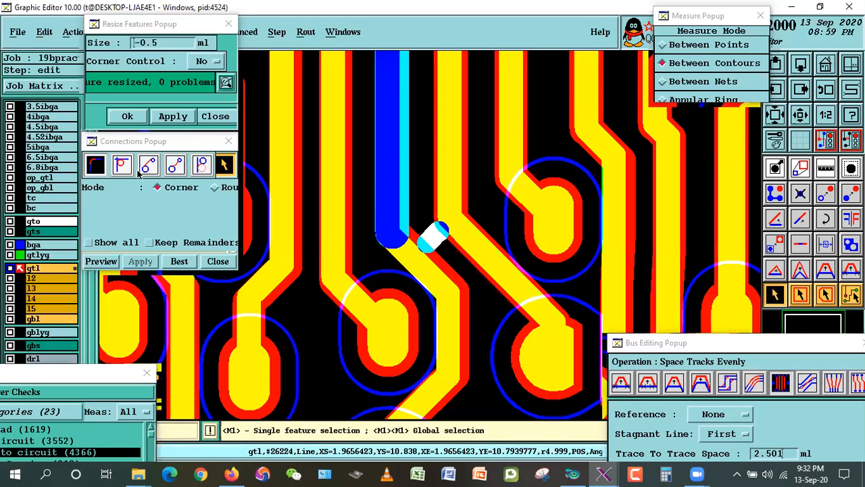
click(367, 252)
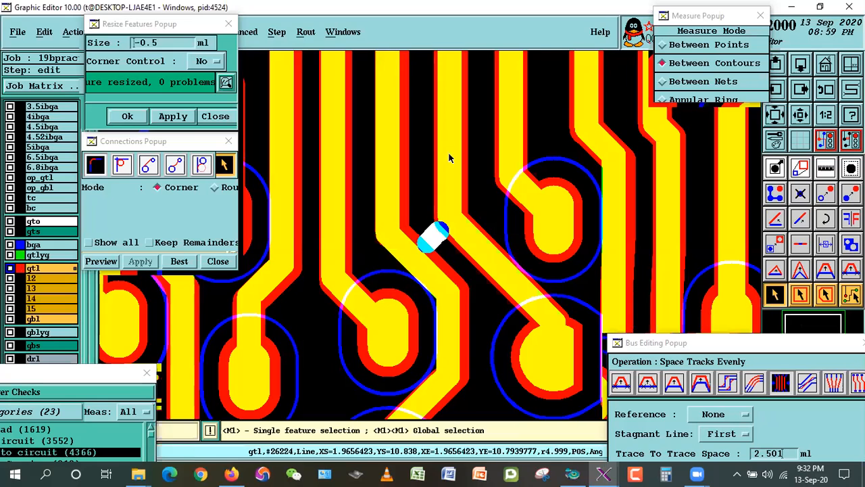
Step: Select all r4.999 lines on gtl and resize them by -0.2 ml
double_click(449, 154)
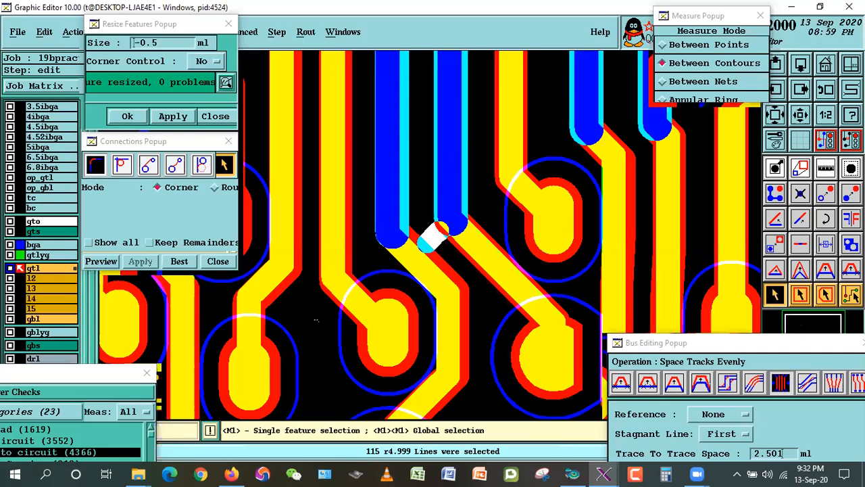
click(176, 43)
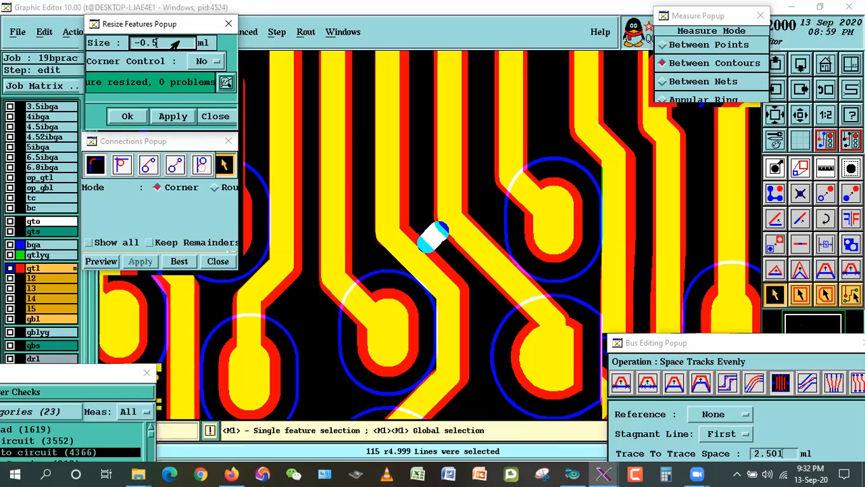
key(BackSpace)
text(2)
click(173, 116)
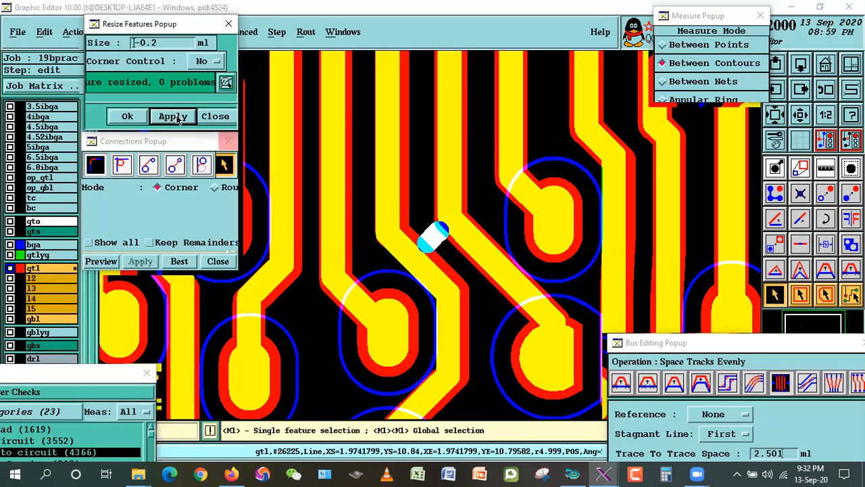
Step: Measure the contour gap between the resized vertical track and the short diagonal segment
click(823, 169)
click(449, 165)
click(420, 271)
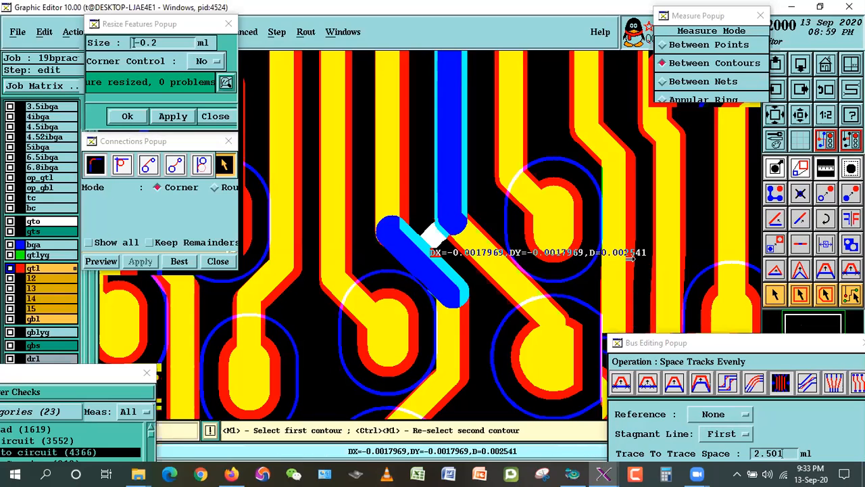
Step: Locate the next marked spacing violations beside the oval pads on gtl, hiding and redisplaying the gtlyg and bga layers
click(770, 297)
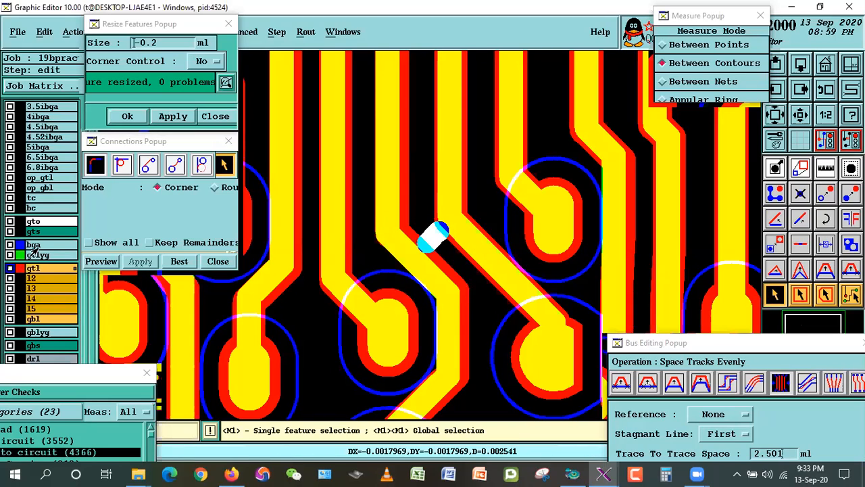
click(34, 255)
click(34, 244)
scroll(432, 237, down, 6)
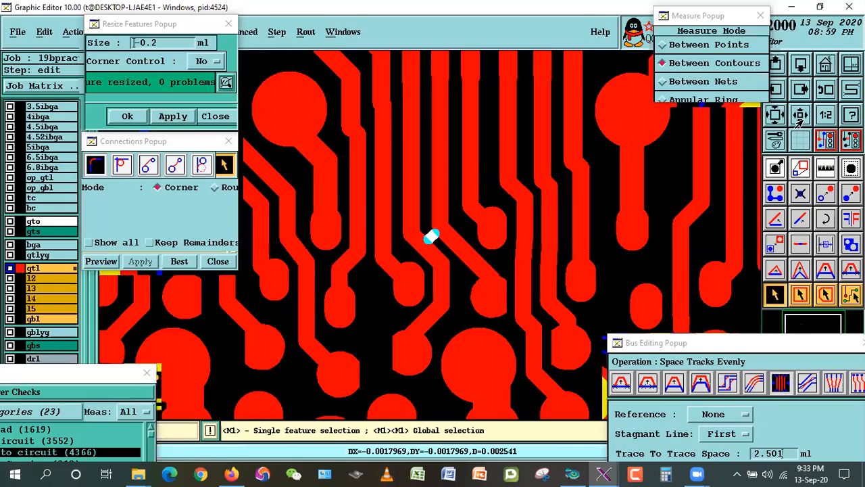
right_click(506, 240)
click(623, 250)
click(458, 206)
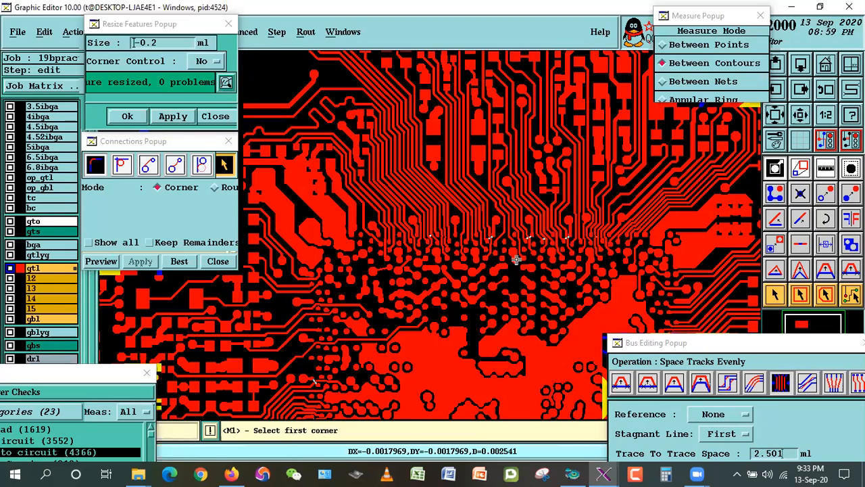
click(520, 261)
click(45, 255)
click(43, 244)
click(348, 154)
click(507, 341)
click(344, 139)
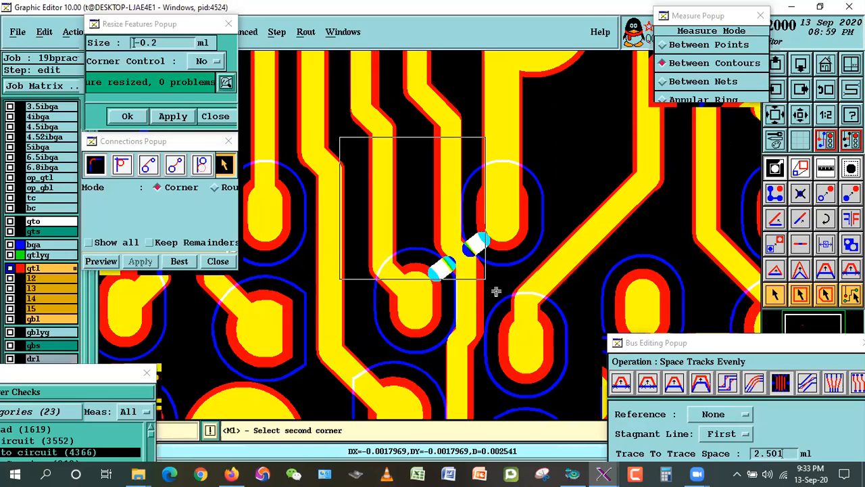
click(552, 382)
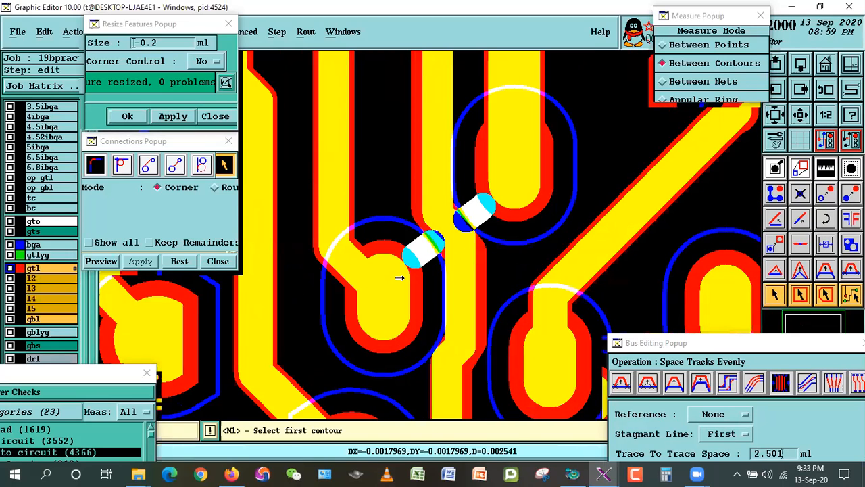
Step: Measure the contour gaps from the short diagonal segment to the oval pads on both sides of it
click(411, 263)
click(448, 229)
click(482, 209)
click(485, 210)
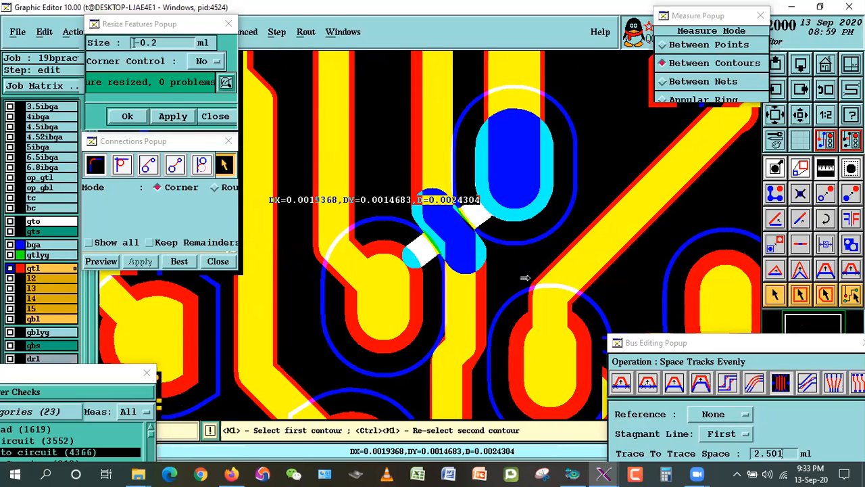
click(636, 300)
Step: Check the r4.798 lines and the oval9x13 pads on gtl with global selections, and clear the selection
click(775, 297)
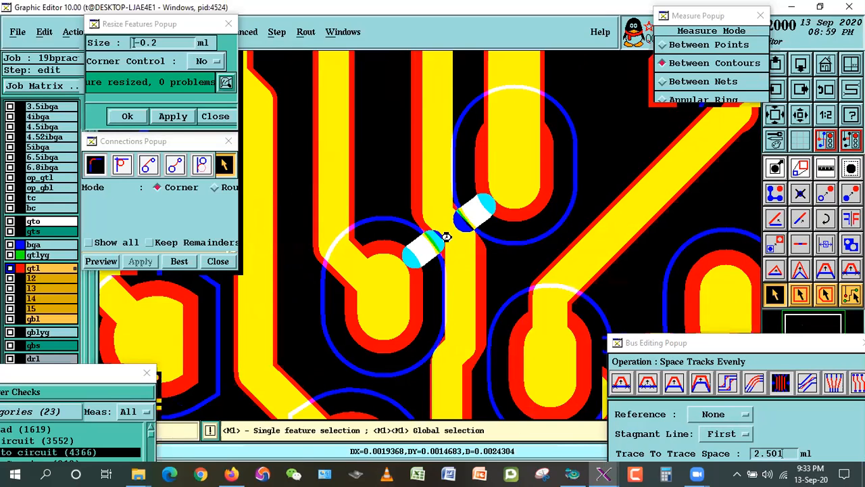
double_click(443, 236)
click(540, 194)
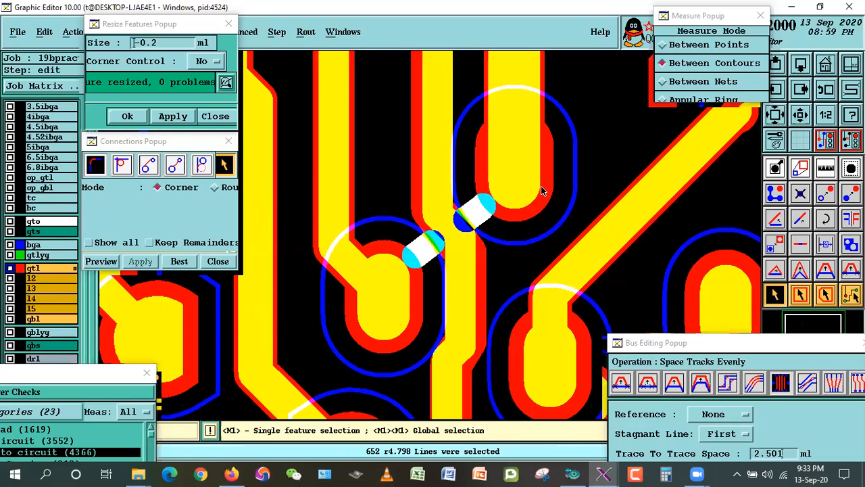
double_click(540, 191)
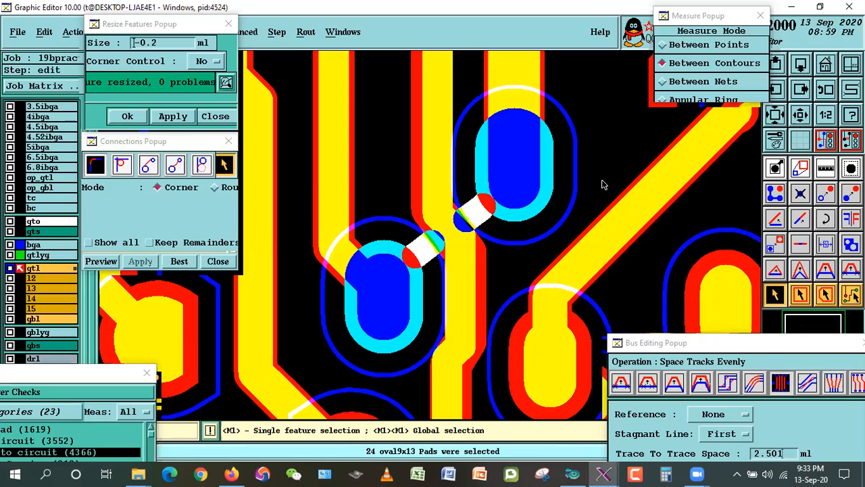
click(554, 190)
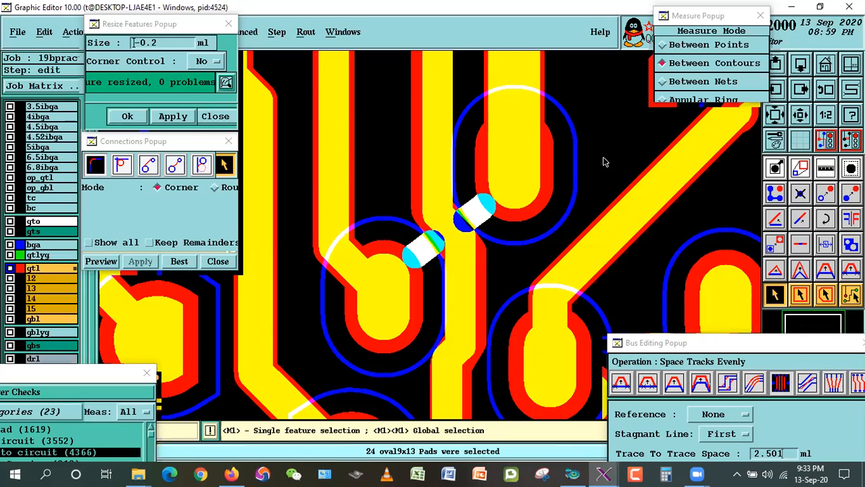
Step: Space the short diagonal segment evenly between the two oval pads, using Features as the bus editing reference
click(719, 414)
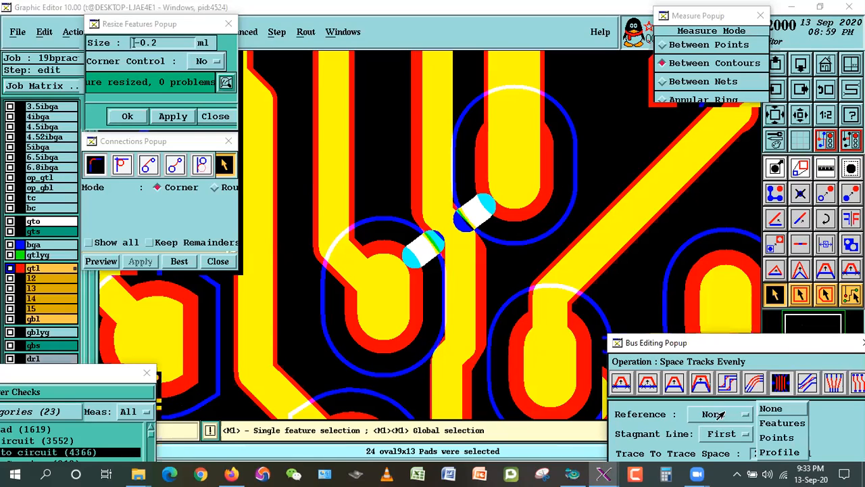
click(771, 423)
click(412, 261)
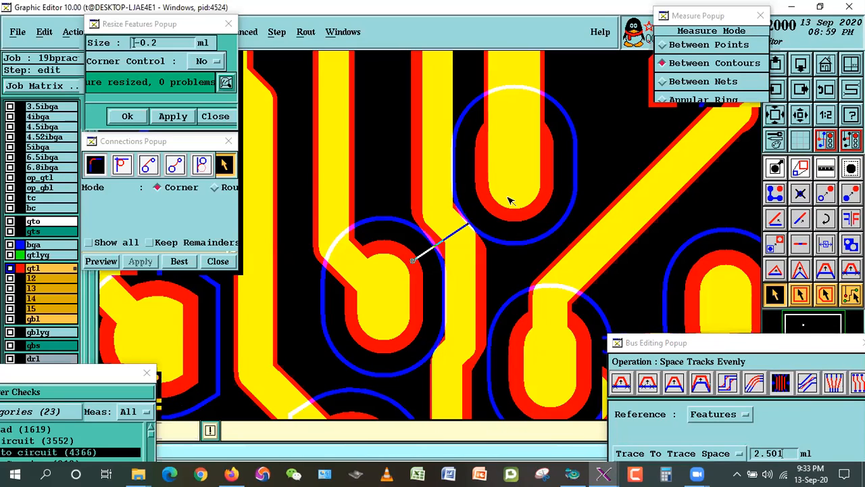
double_click(499, 204)
Step: Measure the contour gap from the repositioned diagonal segment to the neighbouring oval pad
click(830, 161)
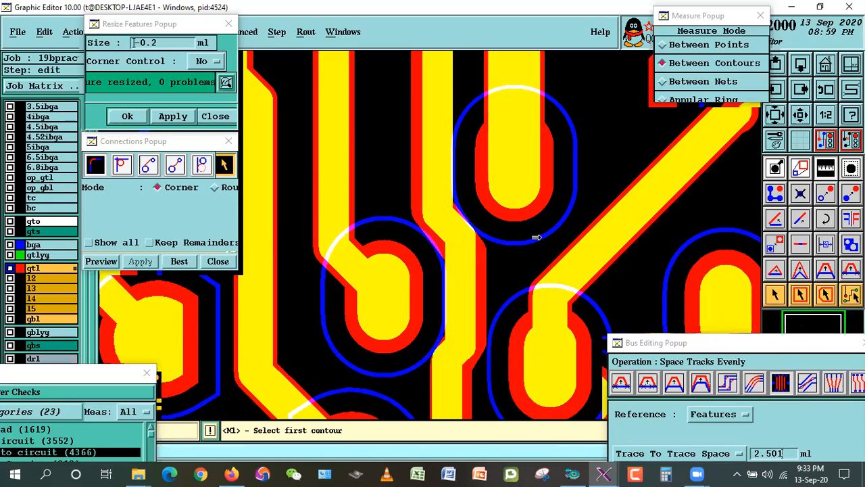
click(434, 223)
click(472, 216)
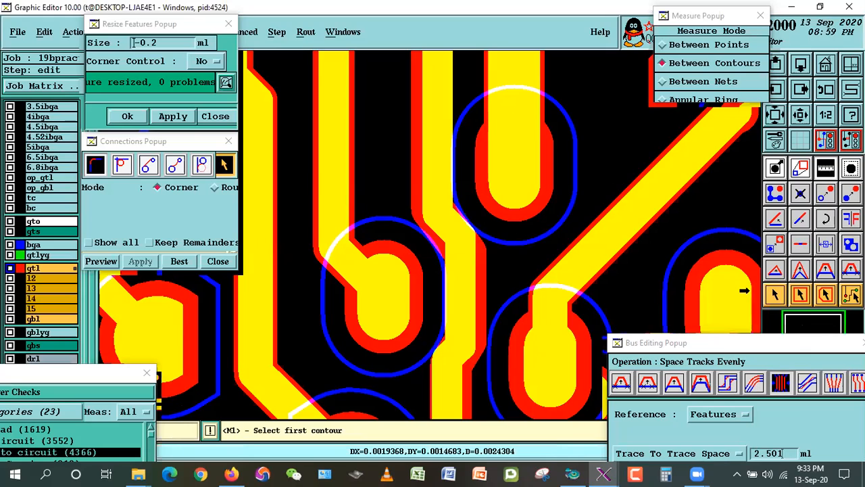
Step: Resize the lower oval pad by -0.5 ml and space the diagonal segment evenly between the two pads again
click(773, 294)
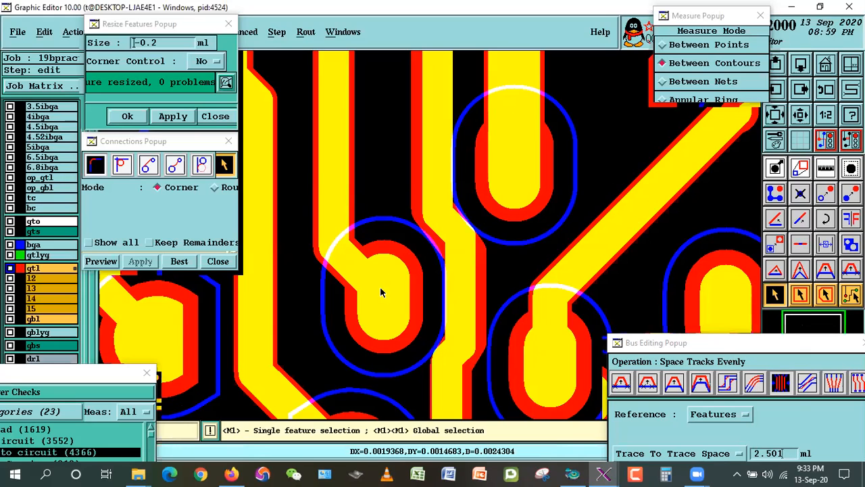
click(408, 305)
click(169, 47)
text(-0.5)
click(179, 119)
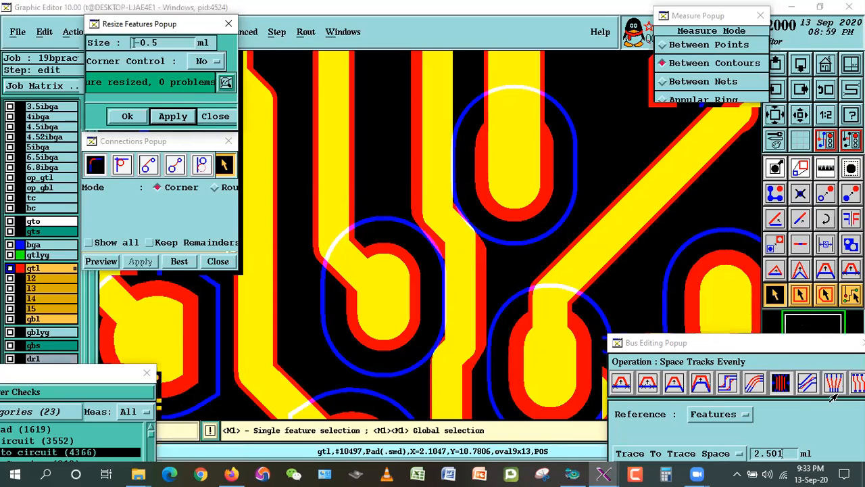
click(780, 384)
click(415, 260)
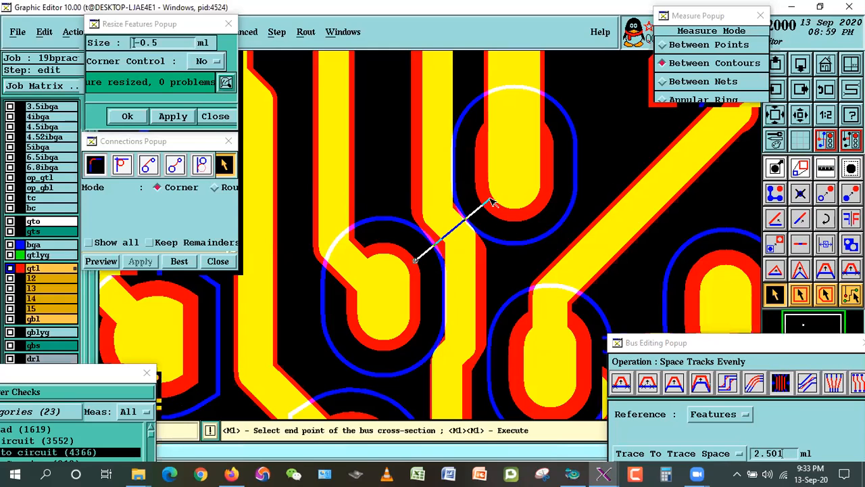
click(491, 203)
Step: Measure the contour gaps from the diagonal segment to the shrunken lower pad and to the upper pad
click(825, 167)
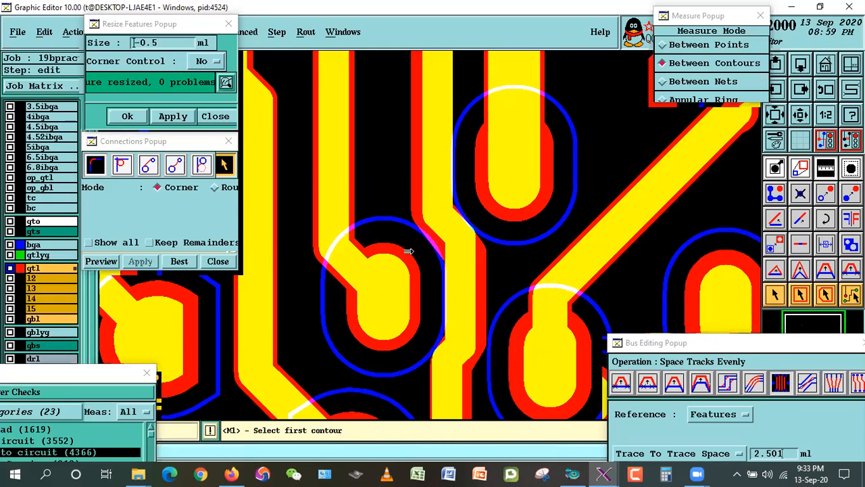
click(408, 250)
click(453, 232)
click(453, 234)
click(490, 200)
click(459, 227)
click(488, 213)
right_click(487, 212)
Step: Redisplay the violation markers from the check results and hide the gtlyg and bga layers
drag(87, 370, 123, 339)
click(139, 454)
drag(116, 347, 101, 319)
right_click(41, 248)
click(35, 254)
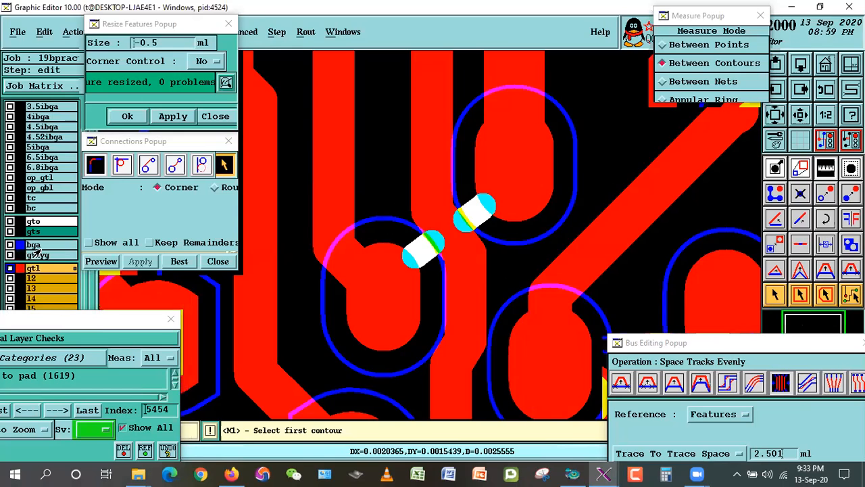
click(35, 245)
Step: Locate the next marked pair of oval pad violations on gtl and redisplay the gtlyg and bga layers
click(800, 116)
click(802, 118)
click(803, 118)
click(803, 118)
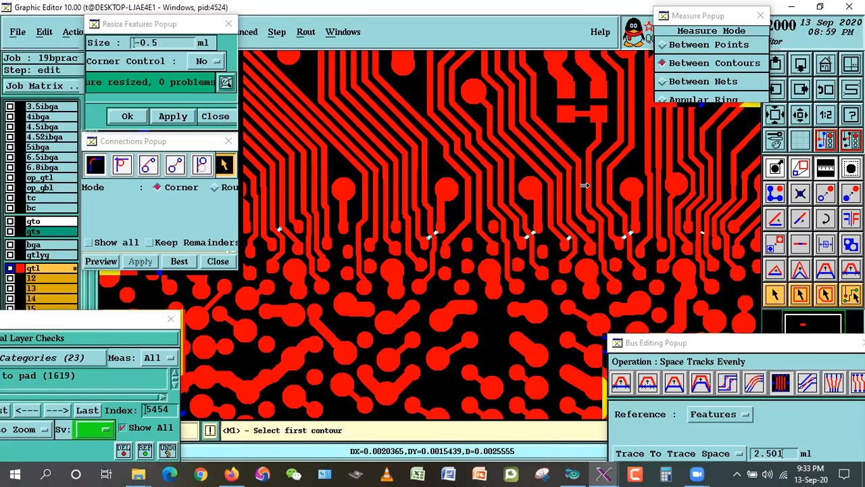
right_click(587, 188)
click(624, 217)
click(423, 208)
click(530, 269)
click(339, 127)
click(531, 323)
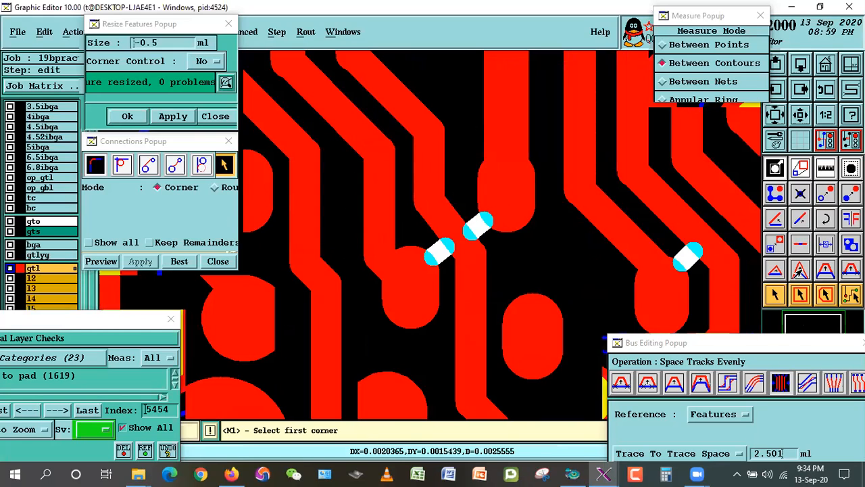
click(770, 294)
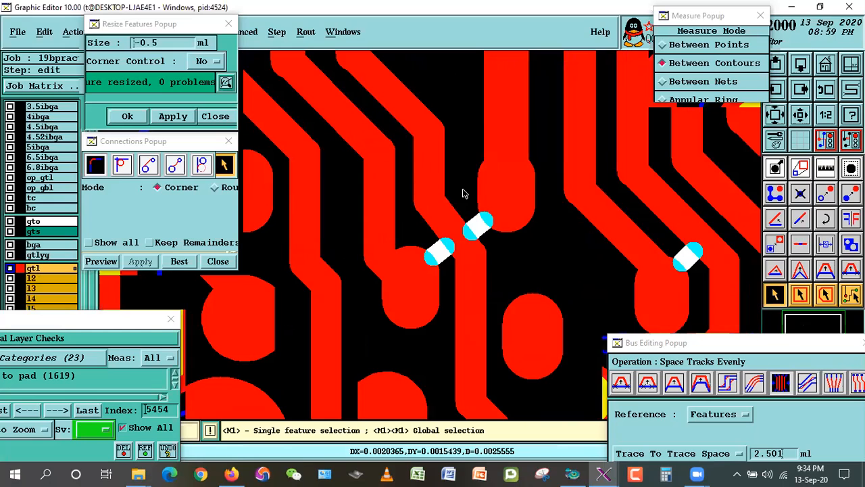
click(43, 256)
click(61, 246)
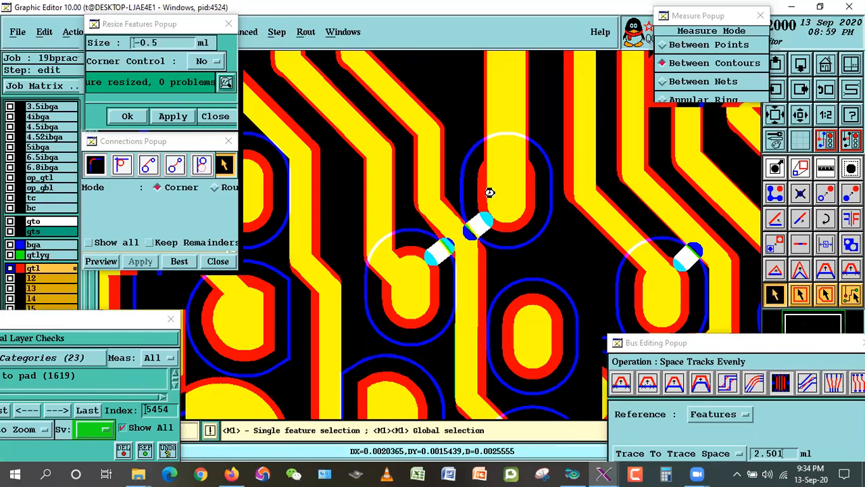
Step: Space the diagonal segment evenly between this pair of oval pads and measure its contour gap to the lower pad
double_click(507, 215)
click(567, 256)
click(690, 341)
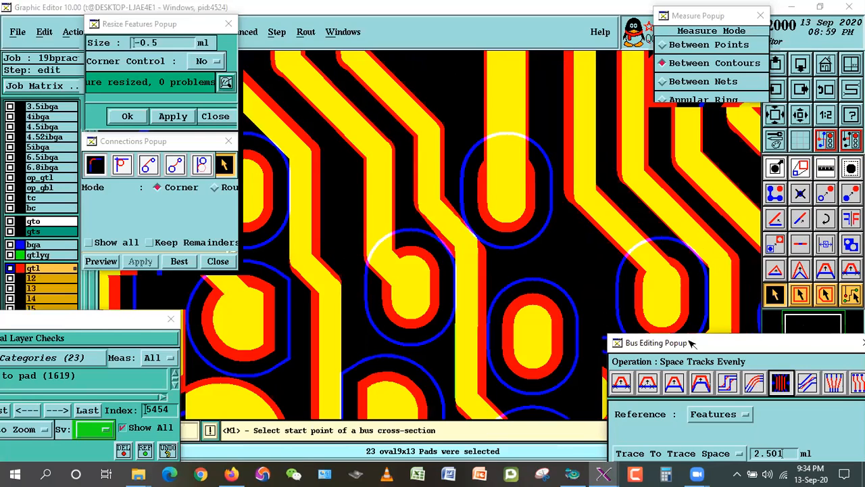
click(436, 263)
click(482, 220)
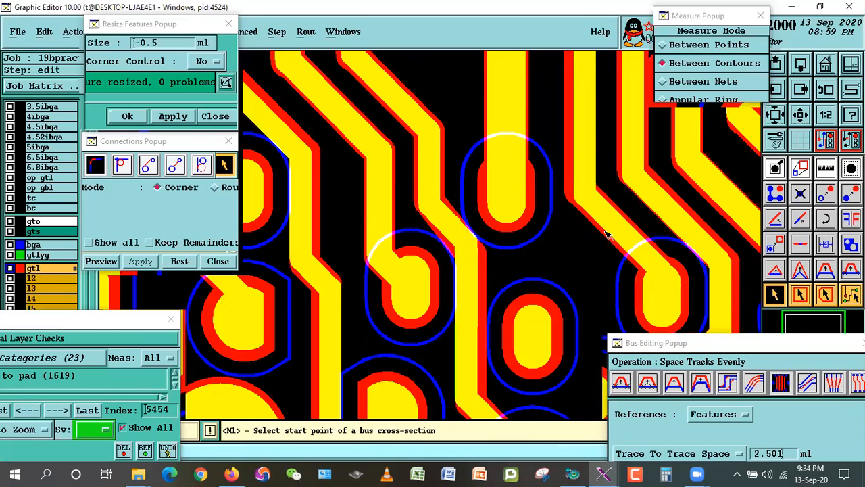
click(825, 170)
click(427, 260)
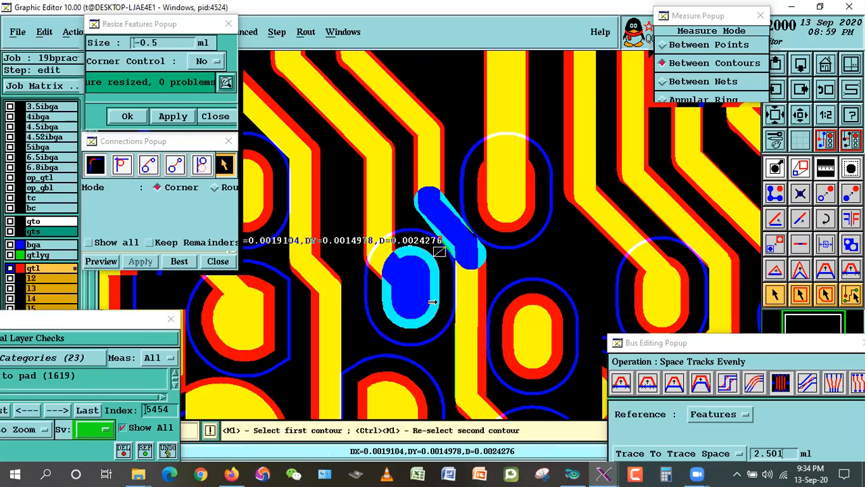
Step: Shrink this pair's lower oval9x13 pad by -0.5 ml and respace the diagonal segment evenly between both pads
click(775, 298)
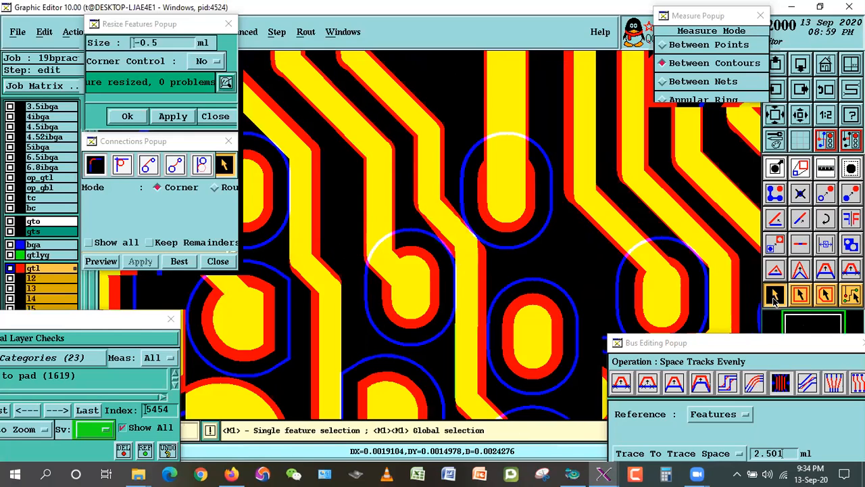
click(410, 287)
double_click(410, 298)
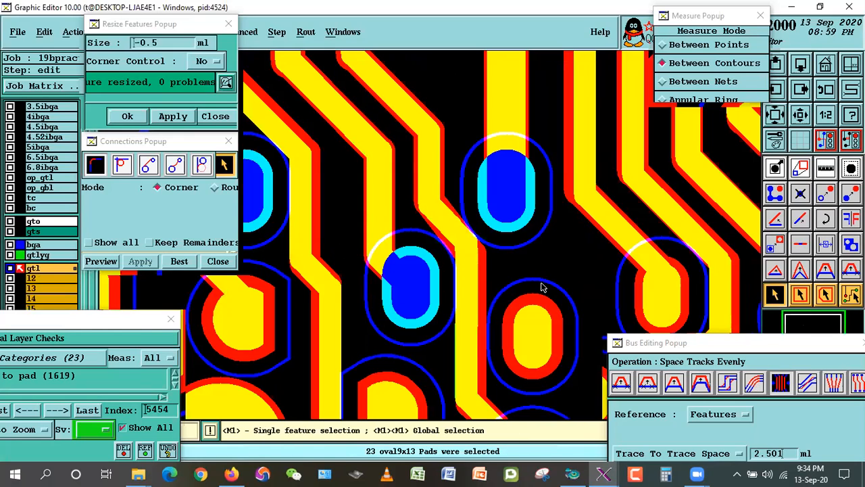
click(406, 283)
click(172, 116)
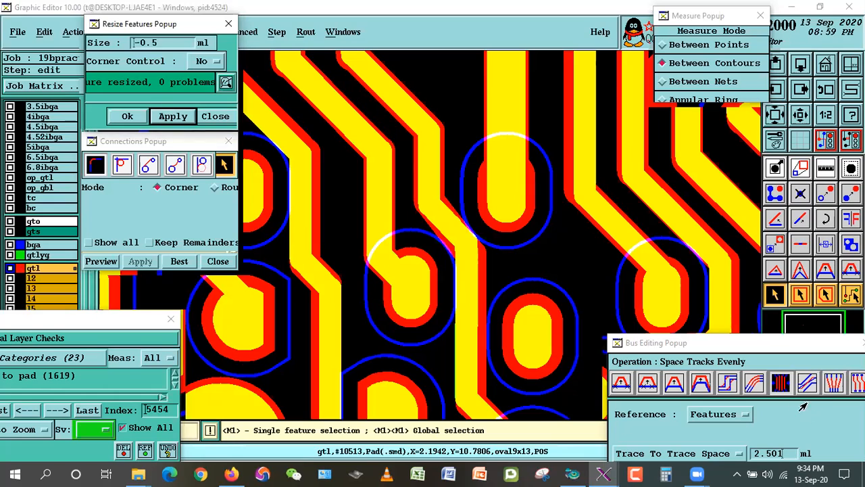
click(781, 382)
click(426, 261)
double_click(488, 212)
Step: Recheck the contour gaps from the respaced diagonal segment to the pads on either side
click(816, 166)
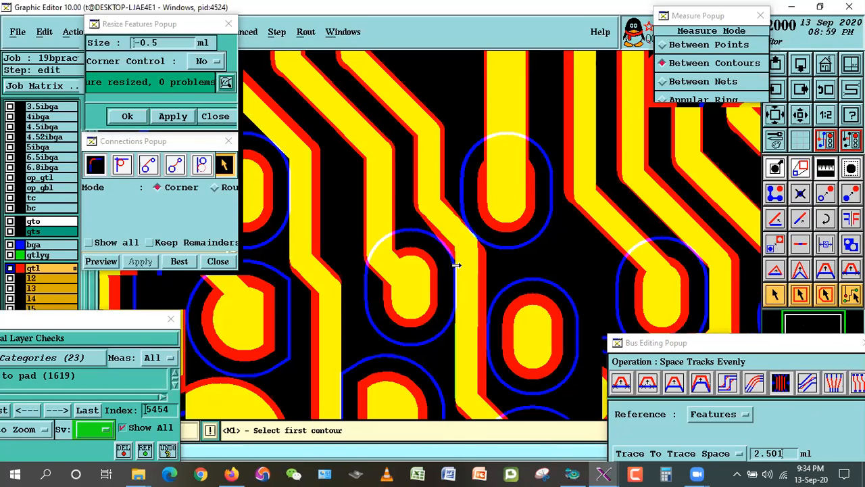
click(446, 224)
click(446, 225)
click(494, 225)
click(437, 240)
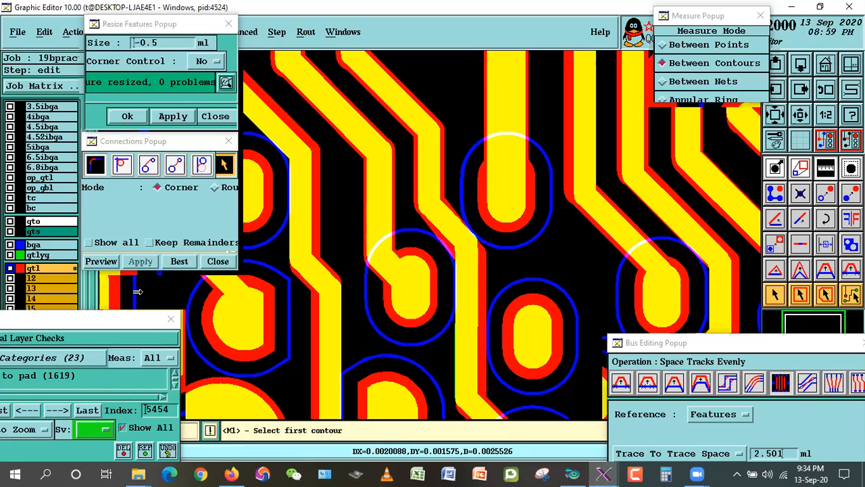
Step: Redisplay the violation markers from the signal layer check results over the wider pad row
mouse_move(108, 446)
click(290, 429)
click(290, 429)
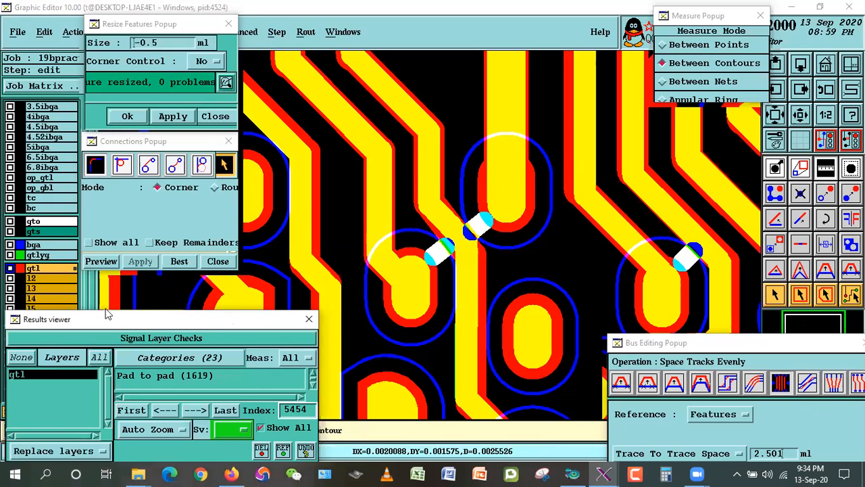
key(Page_Down)
key(Page_Down)
Step: Measure the contour gap between the next marked oval pad and the long diagonal track segment beside it
right_click(504, 173)
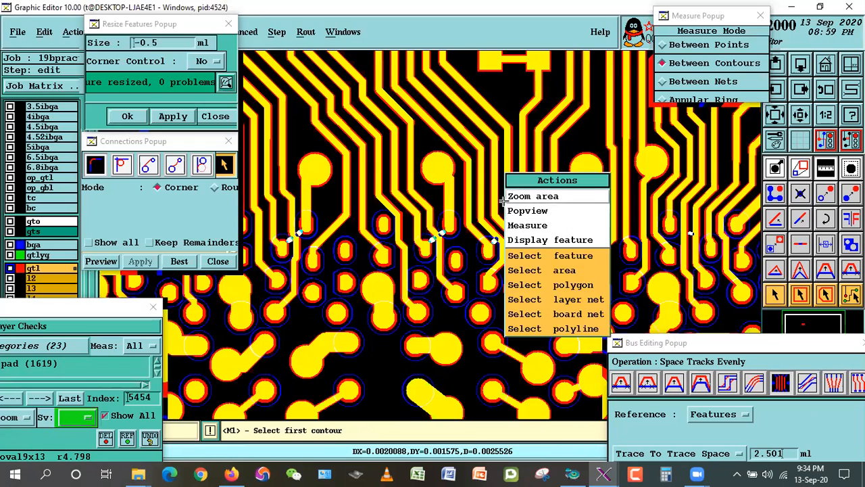
click(508, 196)
click(410, 164)
click(559, 310)
click(315, 131)
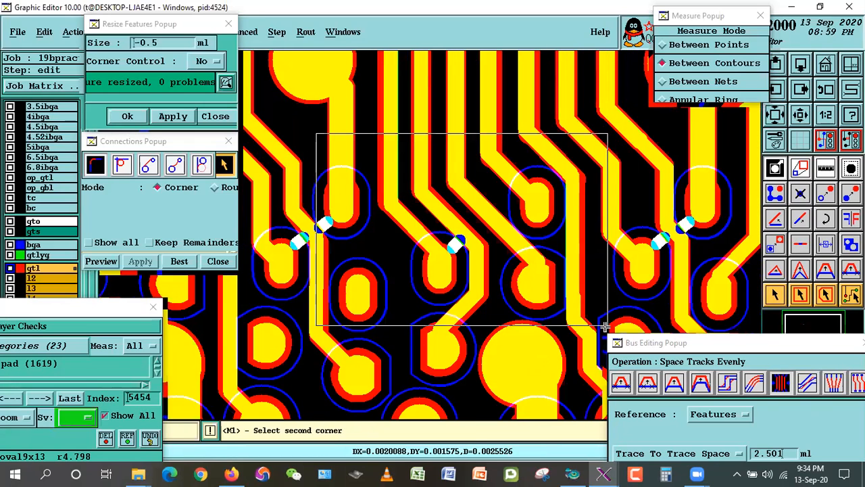
click(568, 369)
click(399, 319)
click(439, 267)
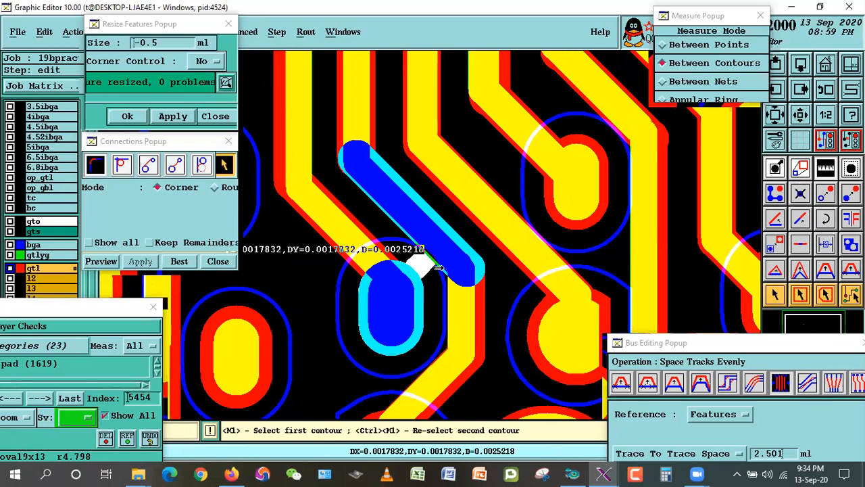
Step: Measure the contour gaps from the diagonal segment to the neighbouring long track and to the oval pad below it
click(442, 228)
click(488, 212)
click(506, 286)
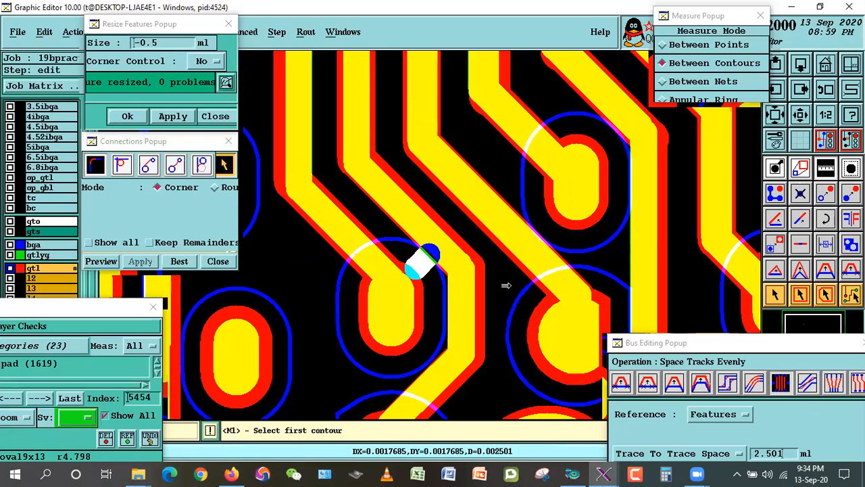
click(413, 299)
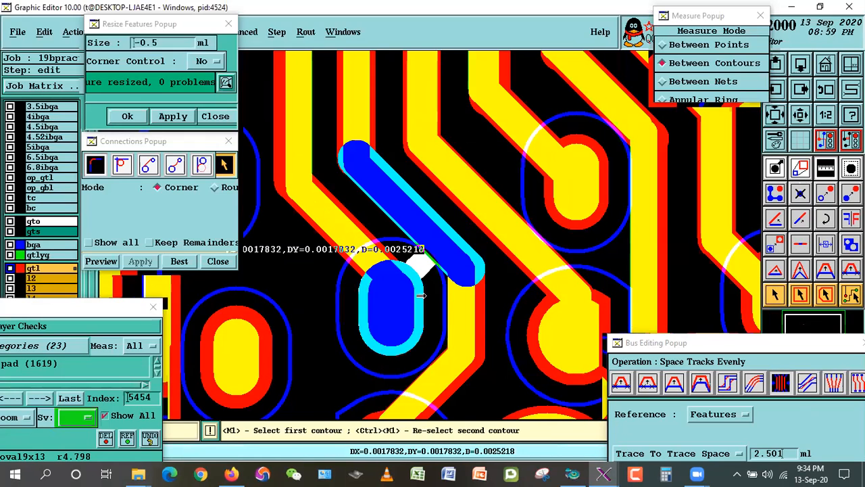
click(421, 296)
click(383, 252)
click(415, 227)
click(415, 293)
click(433, 217)
click(404, 279)
Step: Check the contour gap at the next violation markers, where a short diagonal segment passes between two vertical oval pads
click(800, 115)
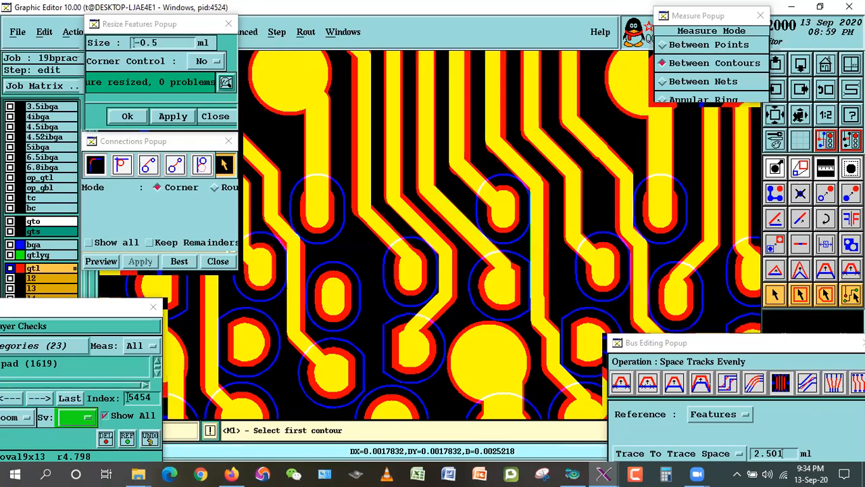
click(800, 115)
right_click(613, 217)
click(612, 212)
click(447, 169)
click(604, 302)
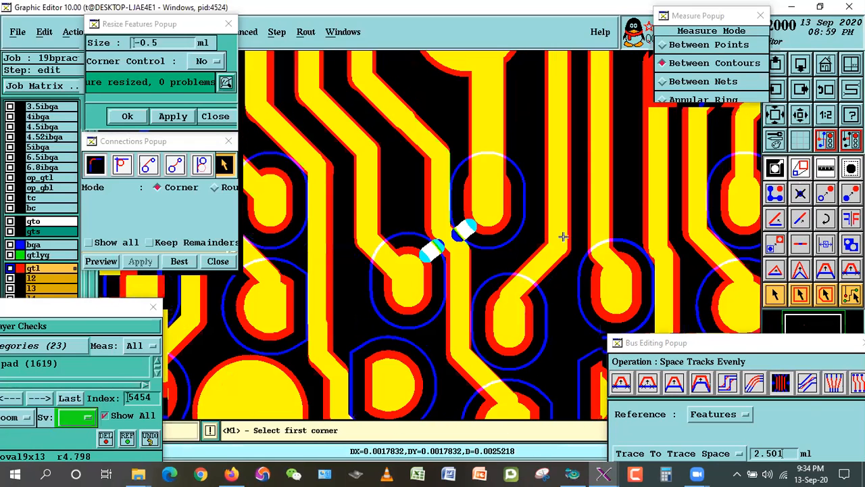
click(321, 115)
click(534, 349)
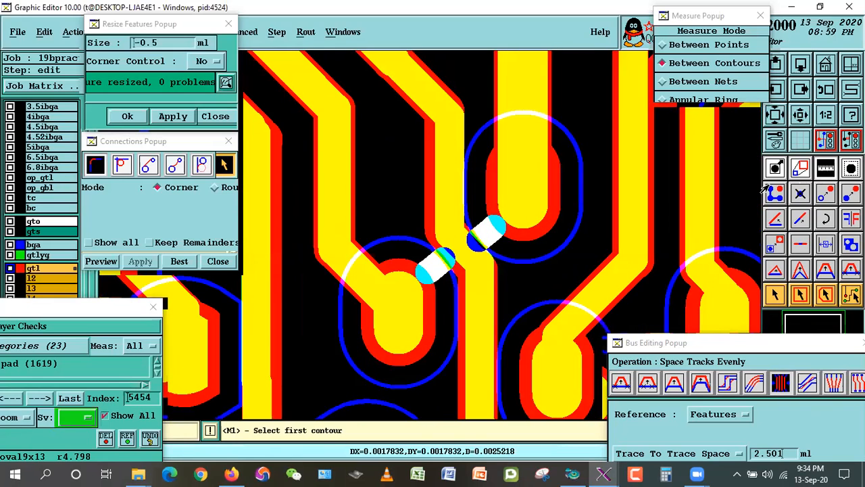
click(419, 271)
click(452, 257)
click(460, 260)
click(436, 341)
Step: Shrink the lower oval9x13 pad by -0.5 ml and space the short diagonal segment evenly between both pads
click(621, 299)
click(774, 294)
double_click(525, 184)
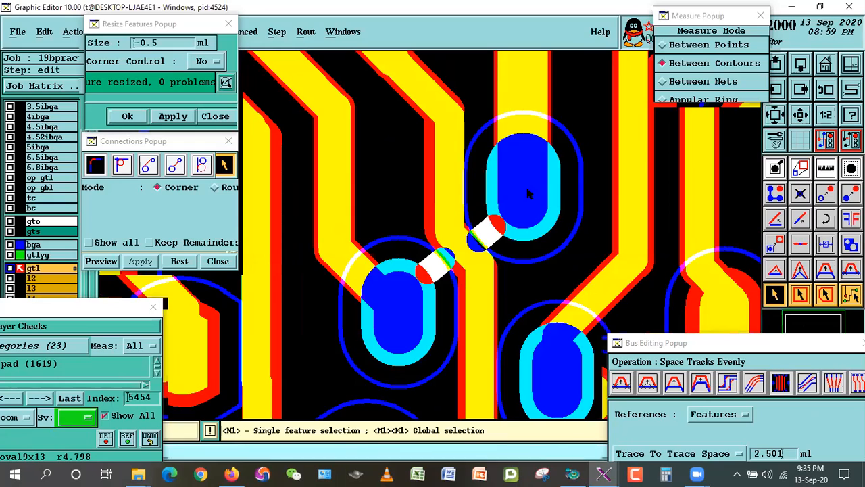
click(564, 261)
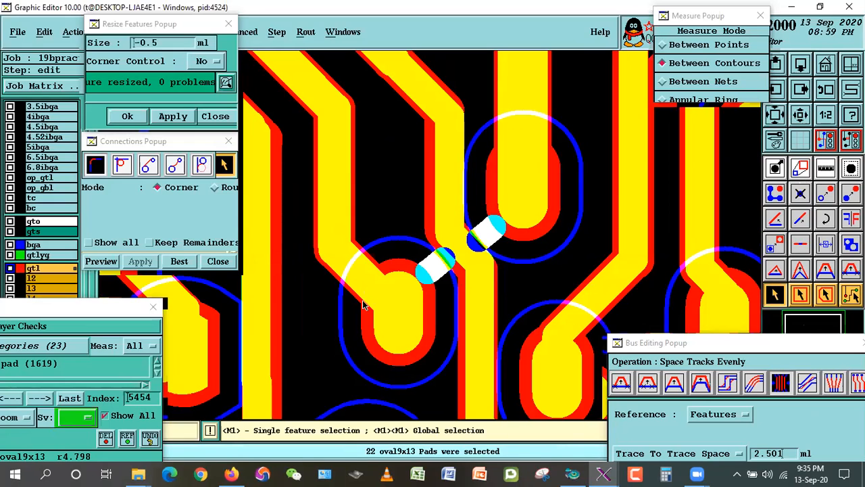
click(413, 329)
click(172, 115)
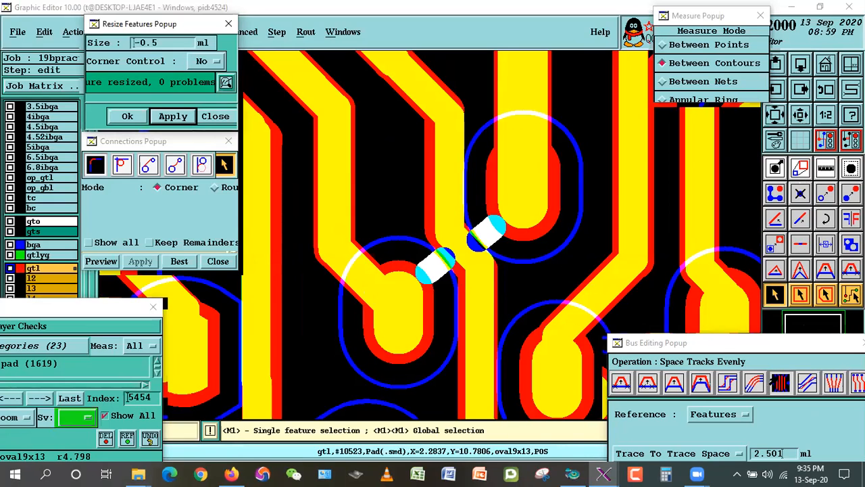
click(430, 279)
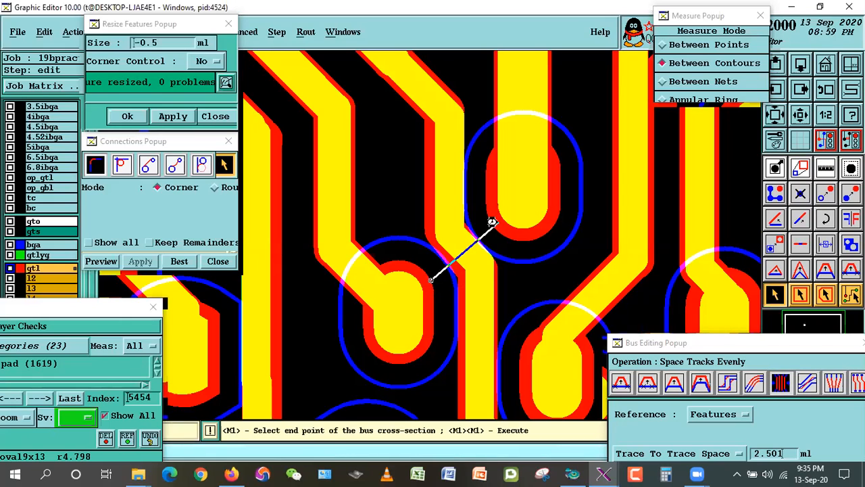
double_click(495, 223)
Step: Recheck the contour gap between the resized lower oval pad and the respaced short segment
click(834, 173)
click(419, 282)
click(443, 267)
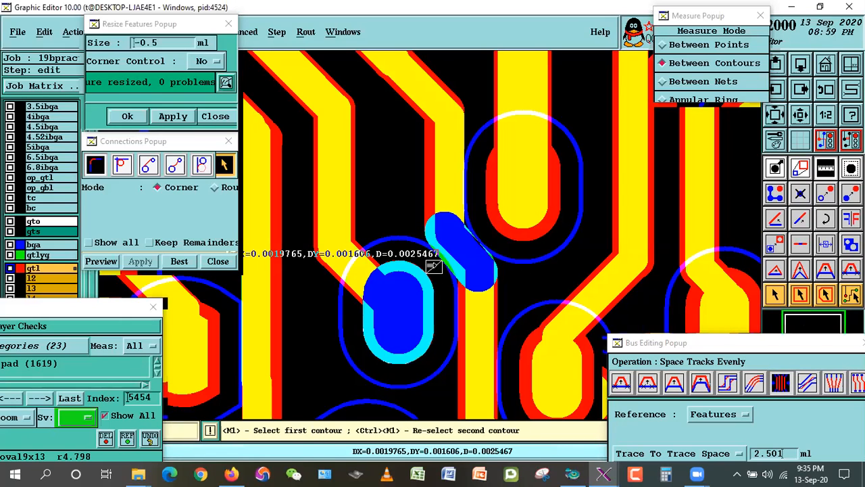
click(128, 411)
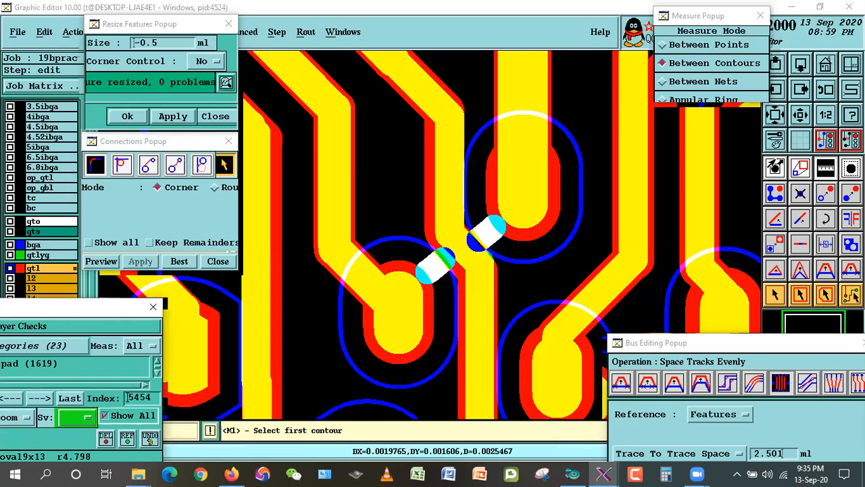
Step: Measure the contour gap between the two parallel vertical tracks at the next violation marker
click(794, 124)
click(793, 124)
click(793, 123)
right_click(584, 205)
click(602, 230)
click(431, 189)
click(563, 293)
click(336, 128)
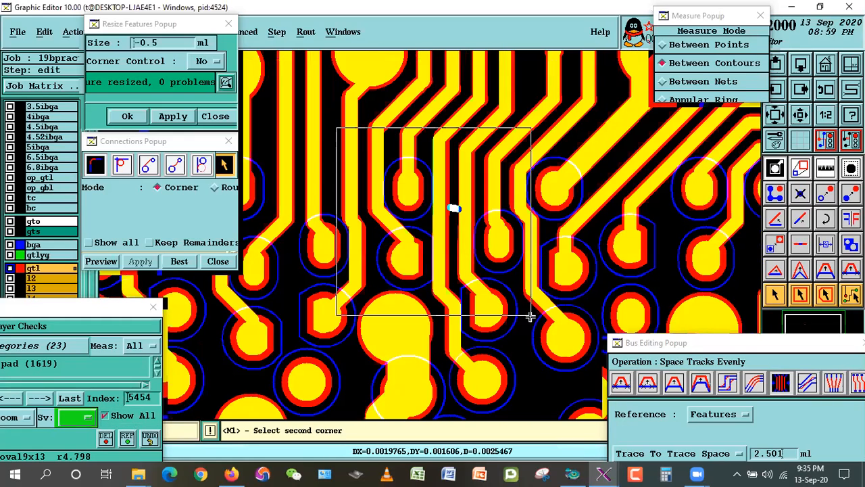
click(539, 320)
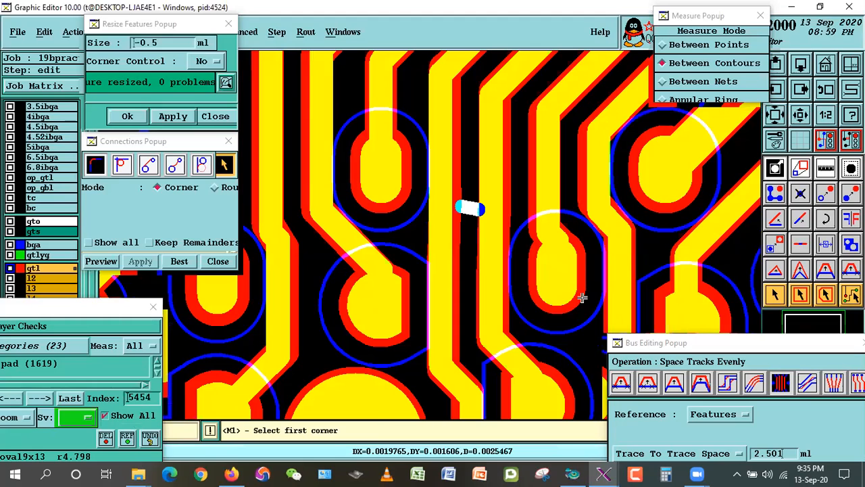
click(825, 167)
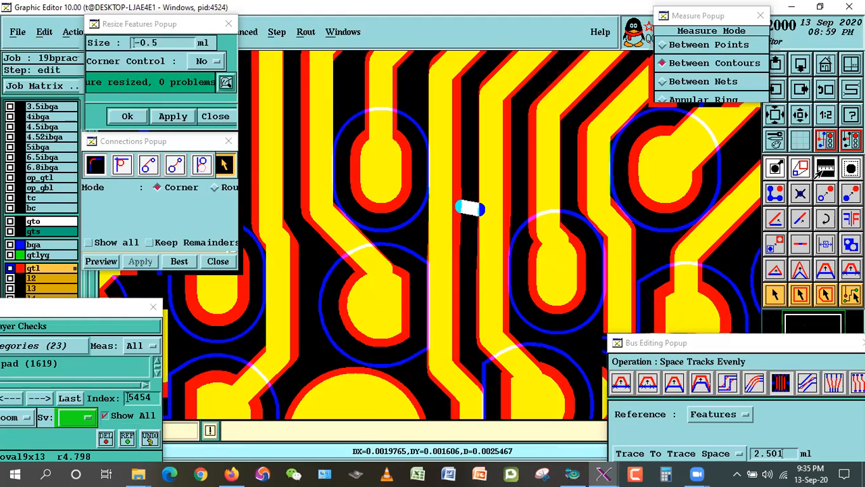
click(442, 265)
click(482, 251)
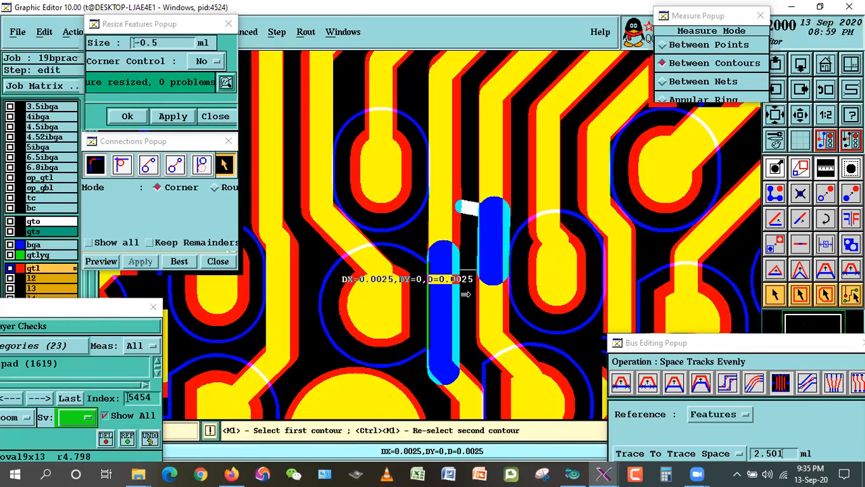
Step: Compare the contour gaps between the upper segments and between the lower segments of the two marked vertical tracks
click(447, 233)
click(488, 247)
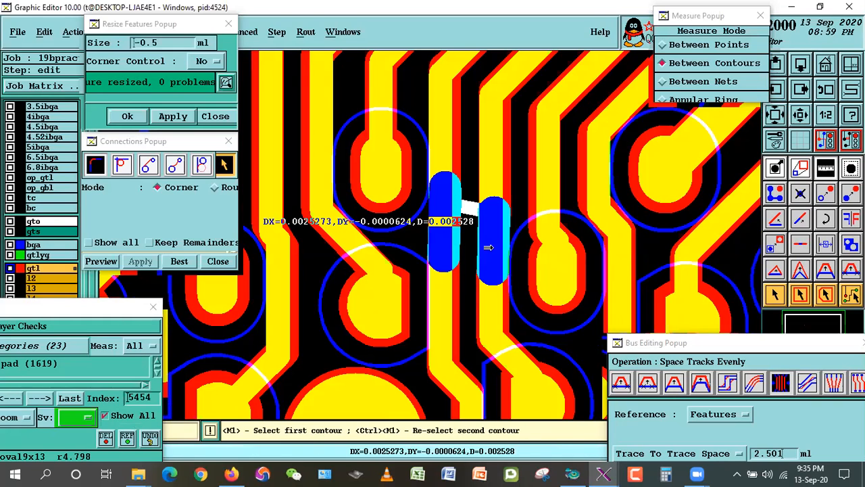
click(443, 155)
click(488, 248)
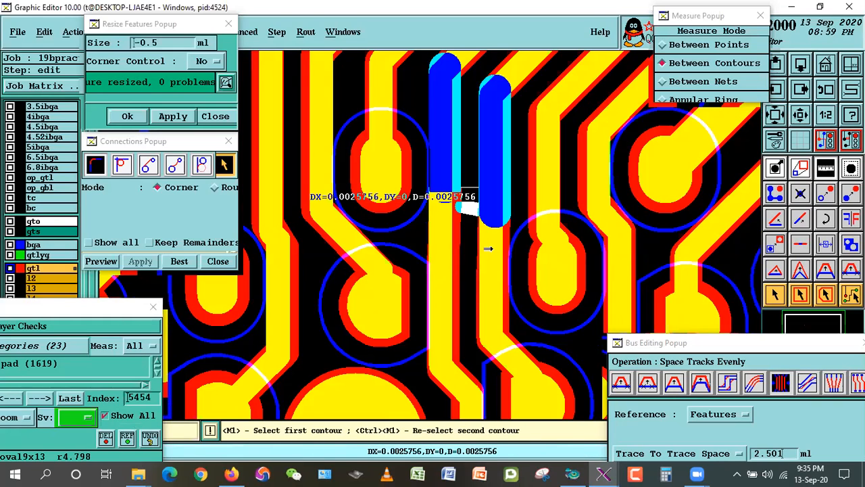
click(500, 239)
click(432, 252)
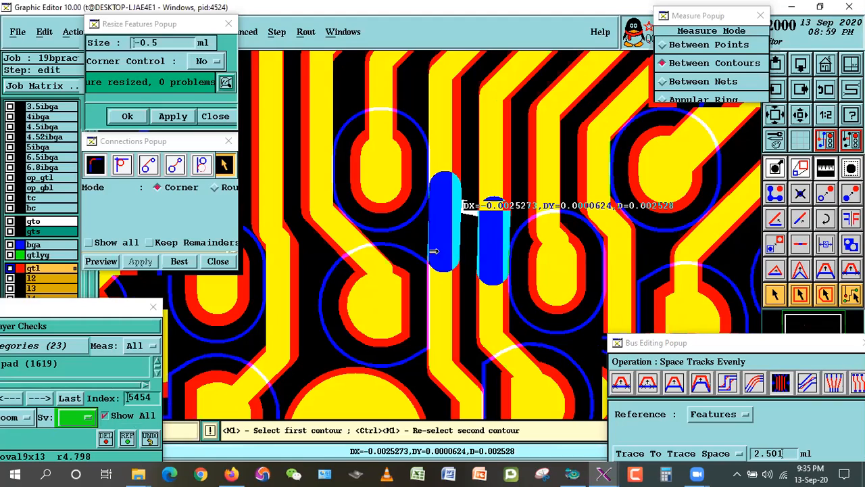
click(645, 252)
click(496, 209)
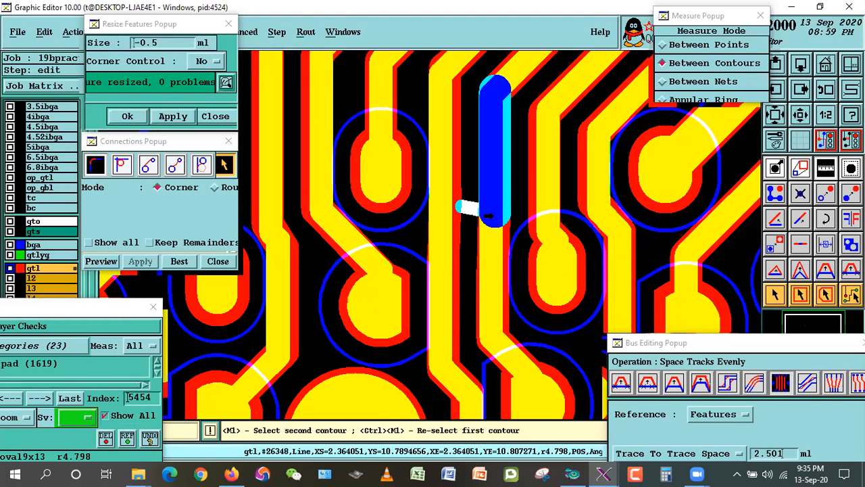
ctrl+click(492, 216)
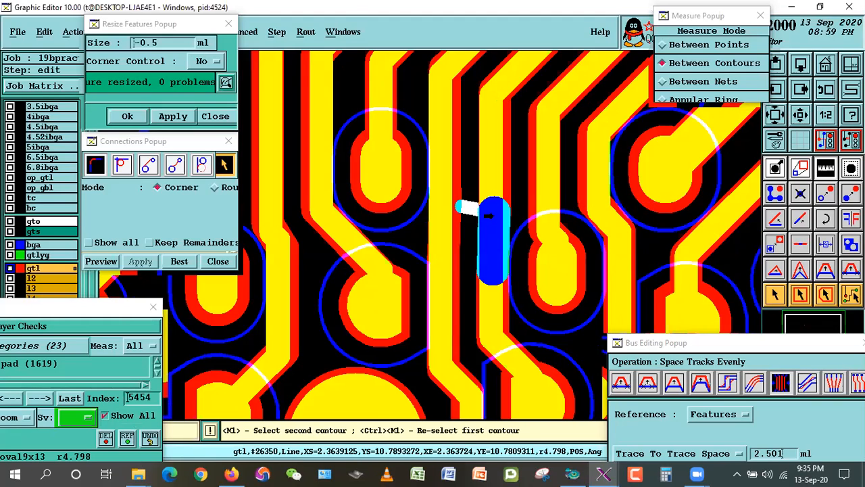
click(454, 198)
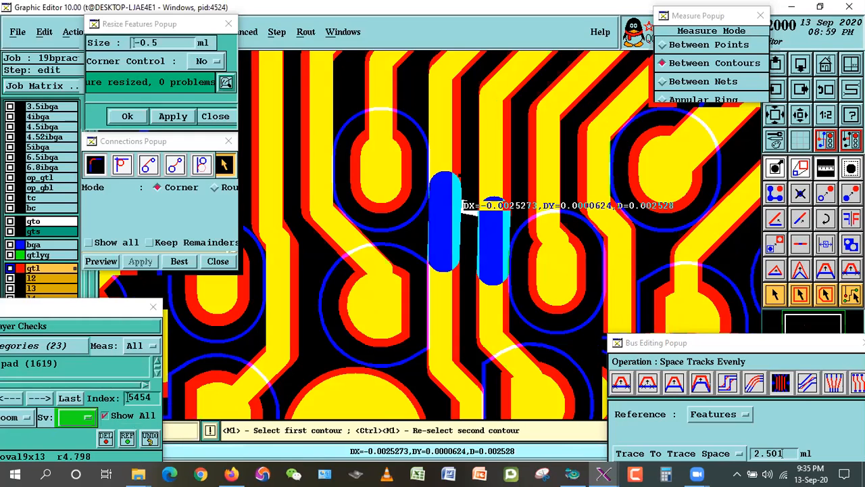
click(456, 174)
click(481, 224)
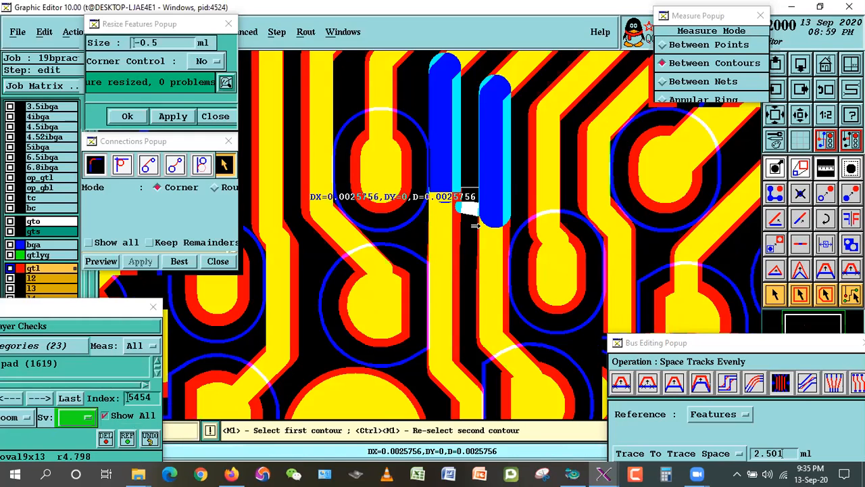
Step: Remeasure the marked vertical tracks, also pairing an upper segment with a lower segment of the other track
click(476, 225)
click(427, 257)
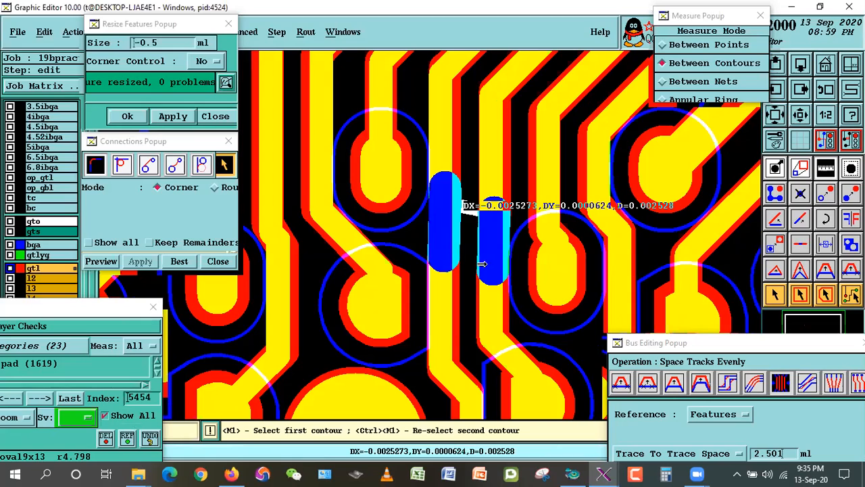
click(746, 210)
click(506, 209)
click(448, 201)
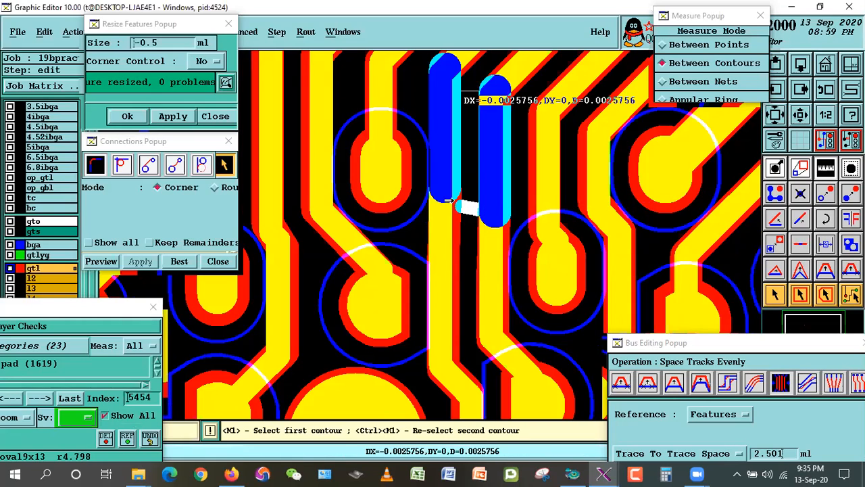
click(453, 210)
click(483, 207)
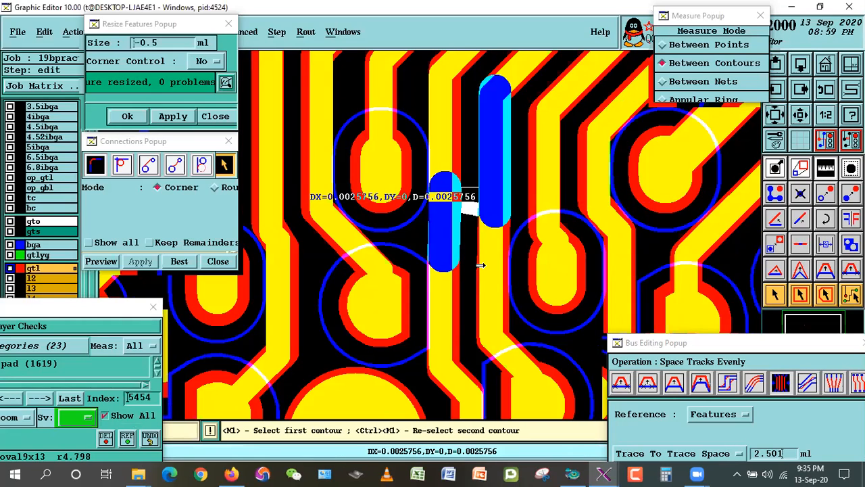
click(483, 241)
click(466, 276)
click(453, 281)
click(483, 228)
click(441, 231)
click(496, 250)
right_click(494, 257)
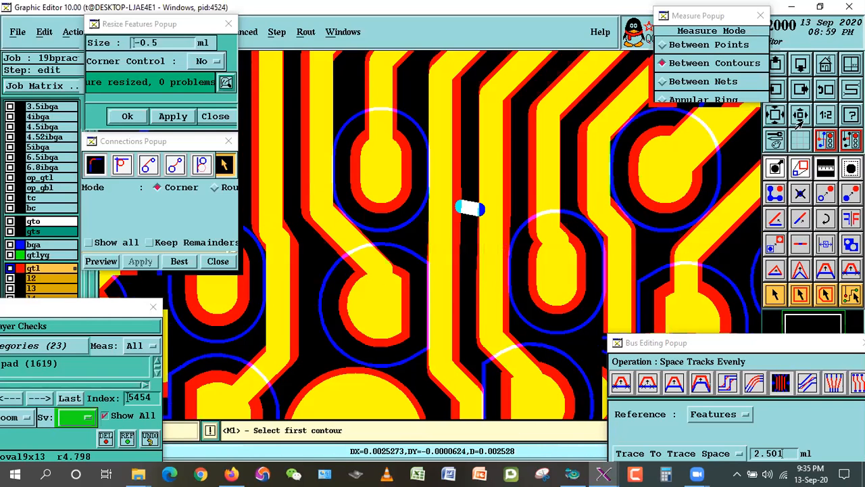
Step: Locate the next violation markers beside the horizontal oval pads, hiding the gtlyg and bga layers during the search and redisplaying them there
click(796, 122)
click(797, 121)
click(52, 254)
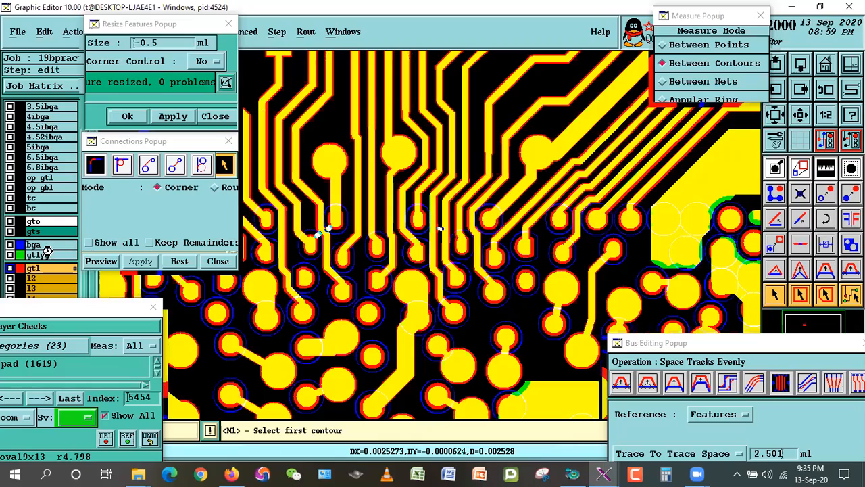
click(49, 244)
click(800, 117)
click(800, 118)
click(800, 117)
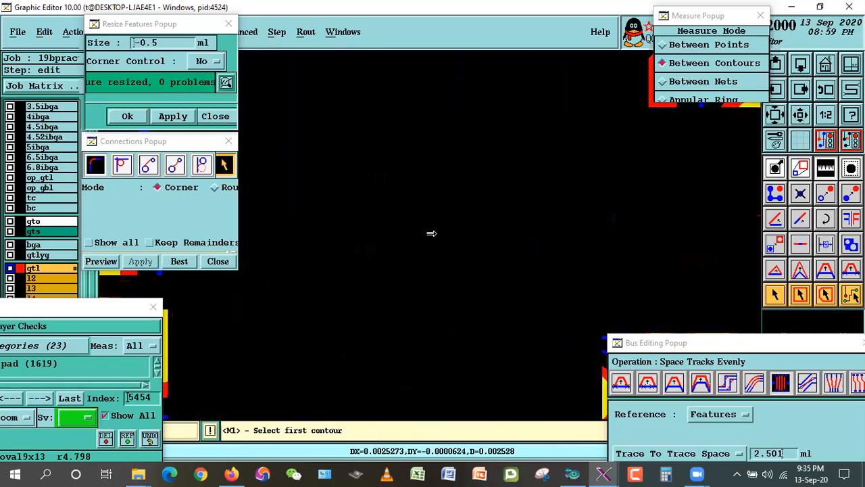
right_click(431, 233)
click(439, 255)
click(464, 272)
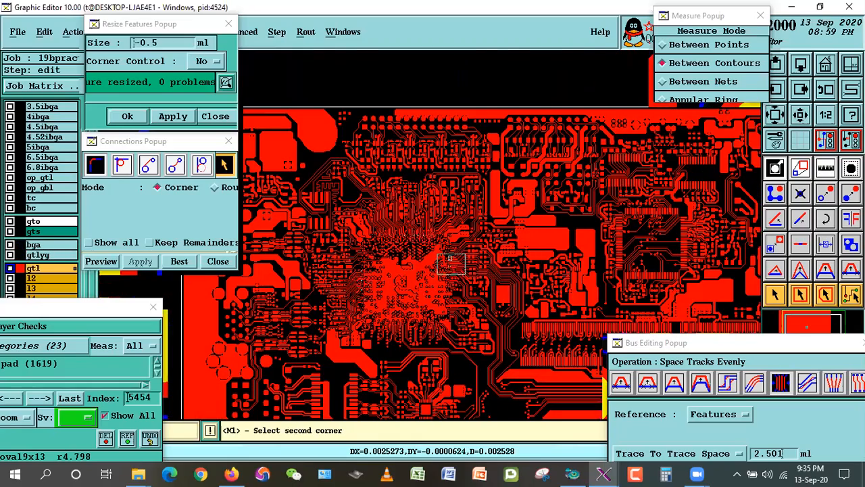
click(439, 256)
click(342, 101)
click(460, 196)
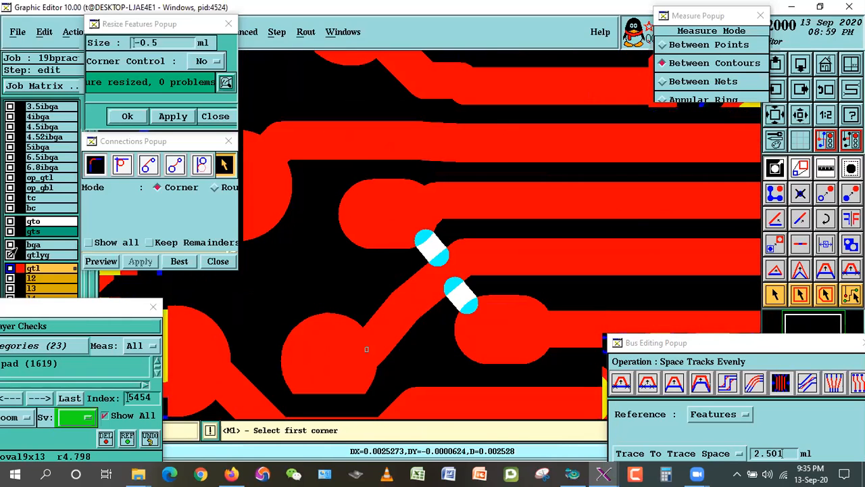
click(38, 255)
click(37, 245)
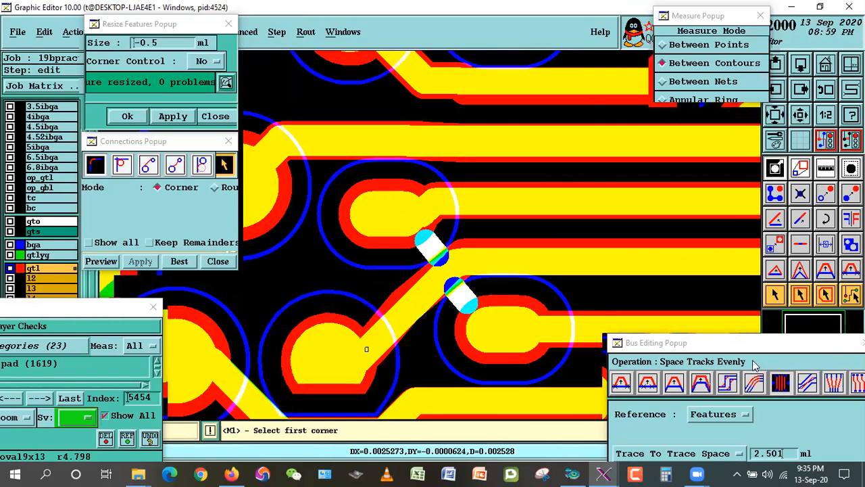
Step: Inspect the two diagonal segments at the markers and globally select the oval13x9 pads to check the pad type
click(776, 295)
double_click(393, 324)
click(429, 352)
click(435, 294)
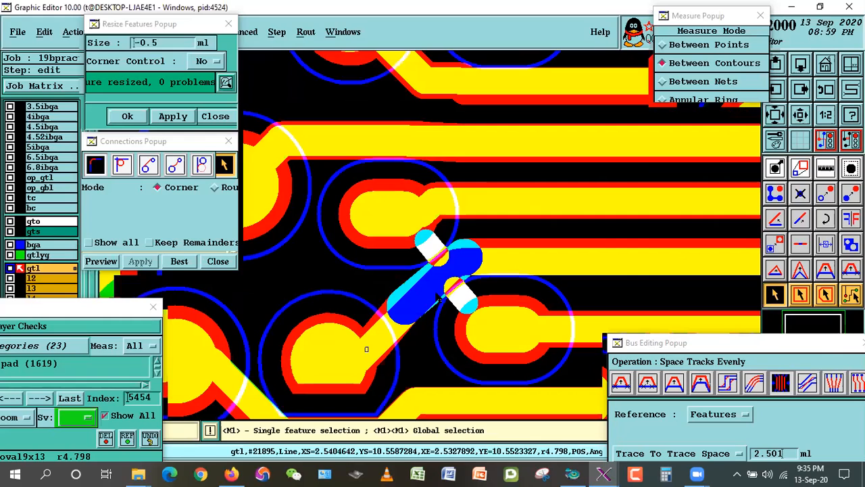
click(392, 325)
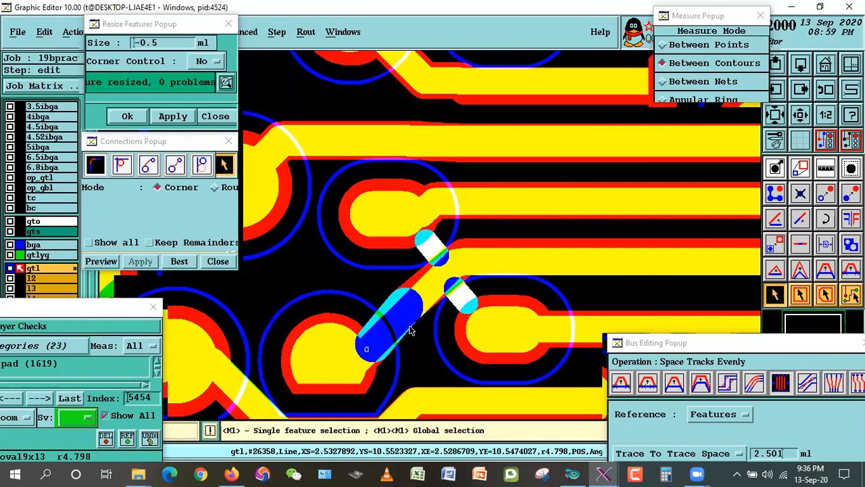
double_click(539, 337)
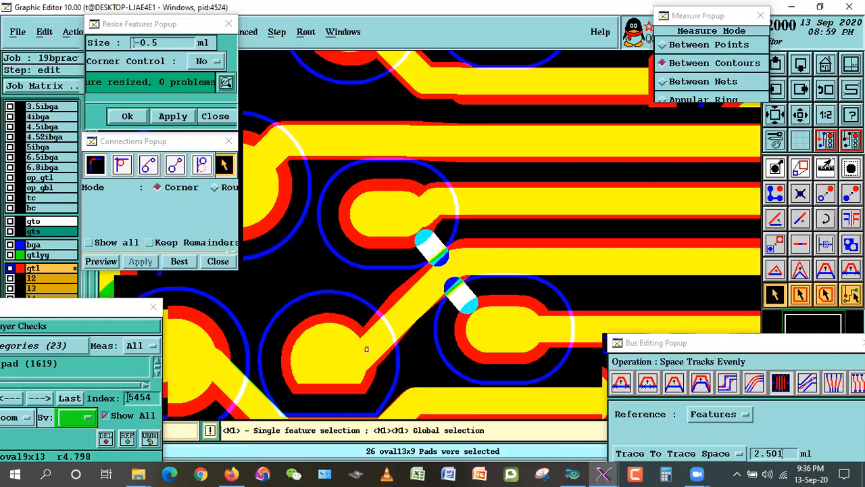
Step: Measure the contour gap between the marked diagonal segment and the upper horizontal oval pad
click(826, 168)
click(418, 326)
click(419, 284)
click(390, 233)
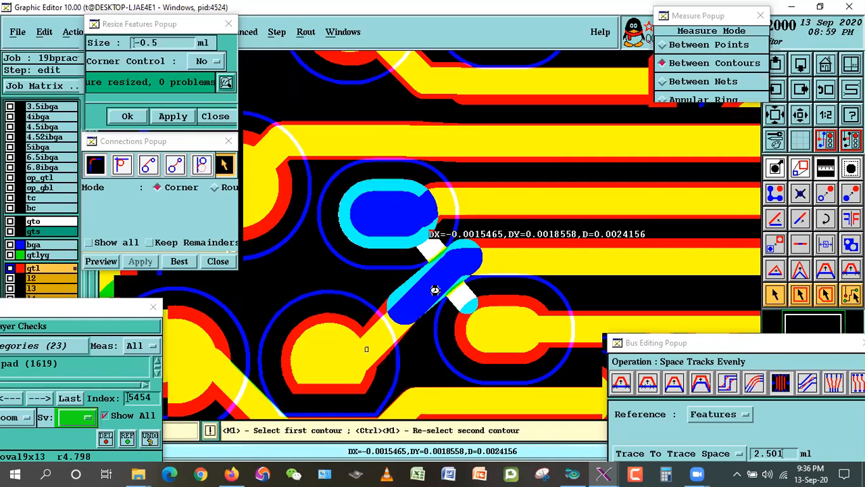
Step: Shrink the upper oval pad by 0.5 ml and space the diagonal track evenly between the upper and lower oval pads
click(774, 301)
click(392, 250)
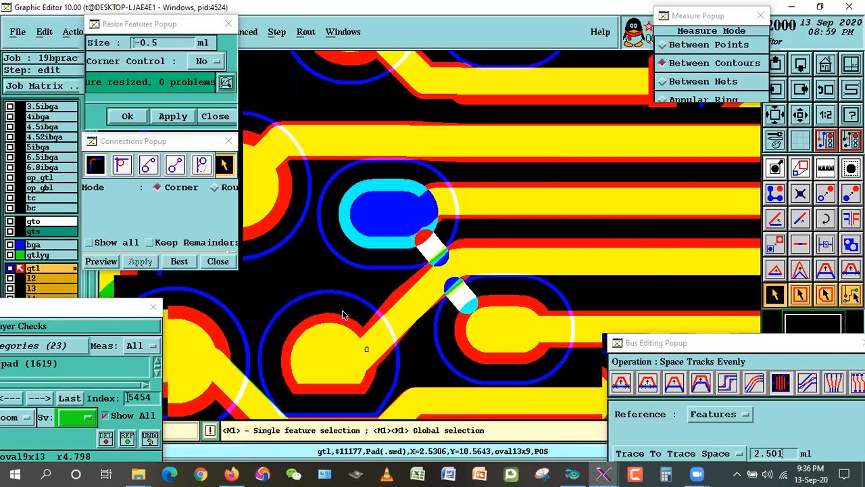
click(173, 116)
click(780, 382)
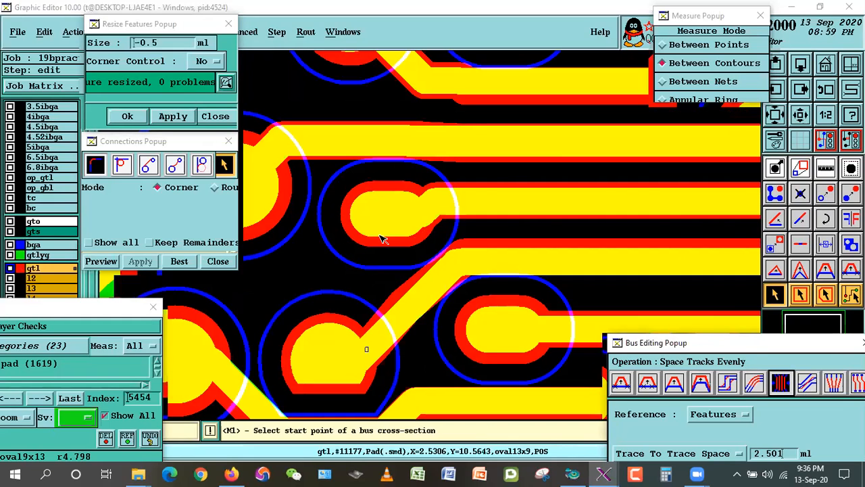
click(381, 236)
double_click(454, 317)
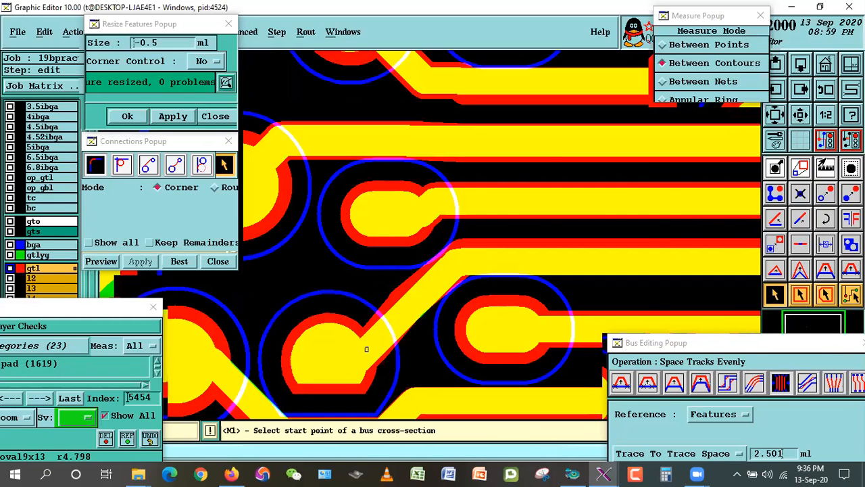
Step: Measure the contour gaps from the diagonal track segment to the upper and lower oval pads
click(825, 166)
click(390, 214)
click(436, 284)
click(433, 277)
click(480, 353)
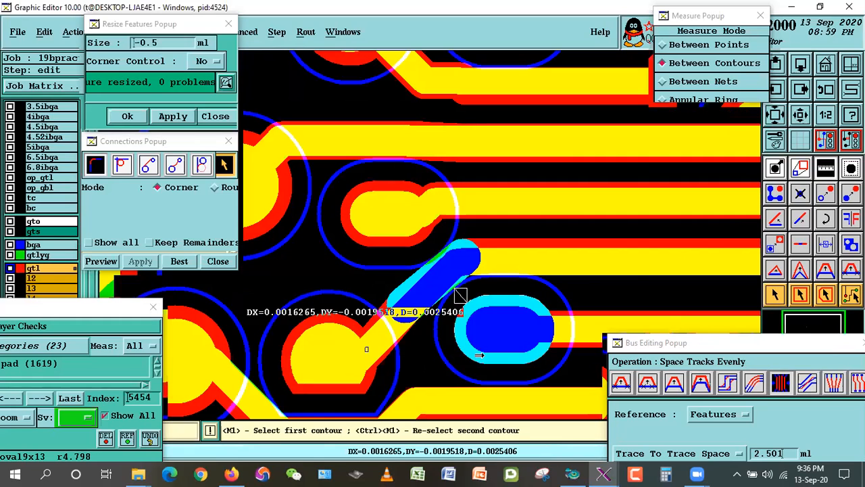
click(777, 175)
Step: Locate the next violation markers around the two parallel horizontal tracks, hiding gtlyg and bga for the search and redisplaying them at the markers
click(114, 411)
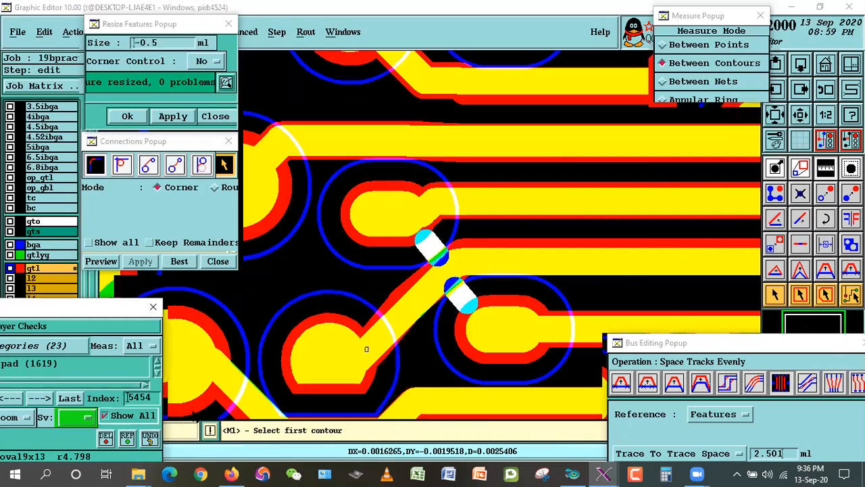
click(46, 256)
click(50, 245)
triple_click(800, 115)
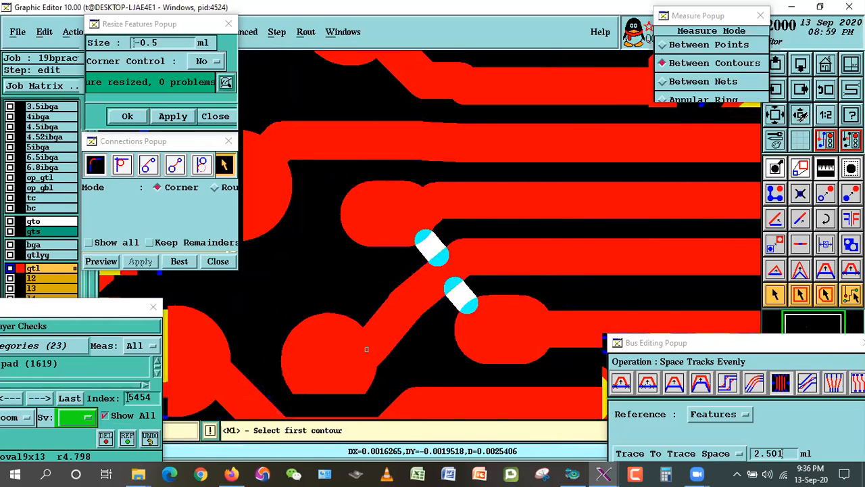
right_click(481, 221)
click(506, 248)
click(374, 255)
click(478, 361)
click(304, 101)
click(531, 352)
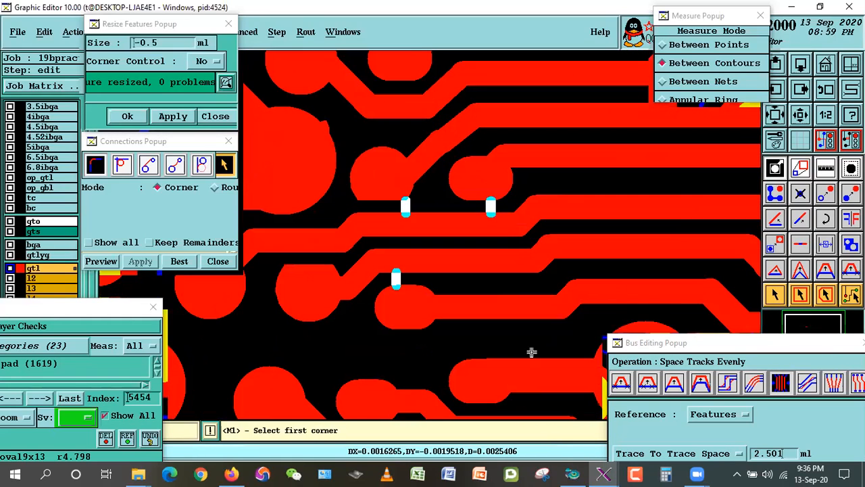
click(27, 255)
click(31, 245)
click(295, 103)
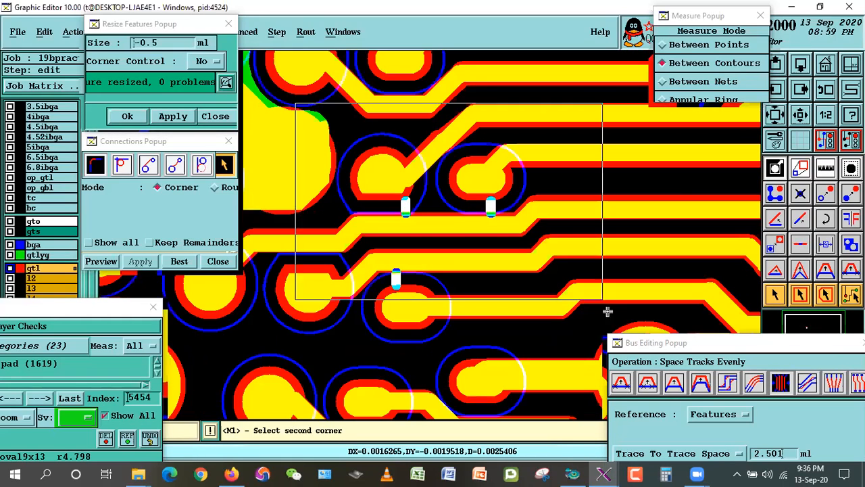
click(558, 383)
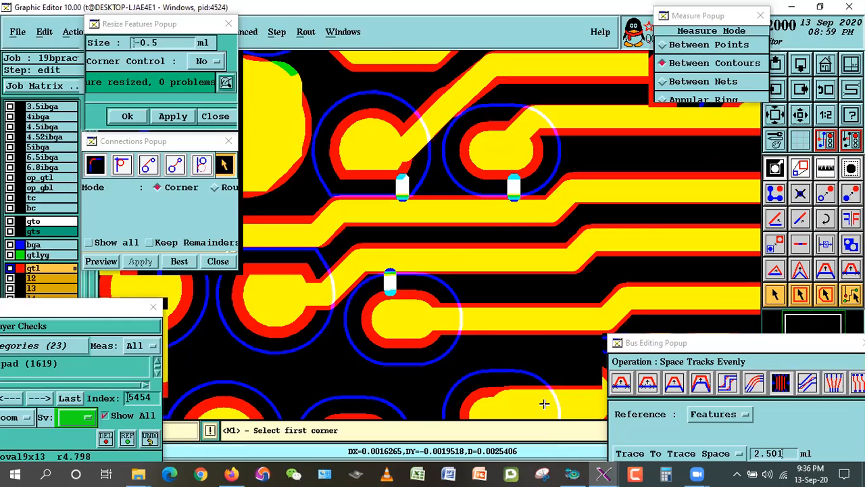
Step: Measure the contour gaps between the two parallel tracks, the lower track and oval pad, and the upper track and flat-bottomed round pad
click(825, 168)
click(436, 226)
click(457, 250)
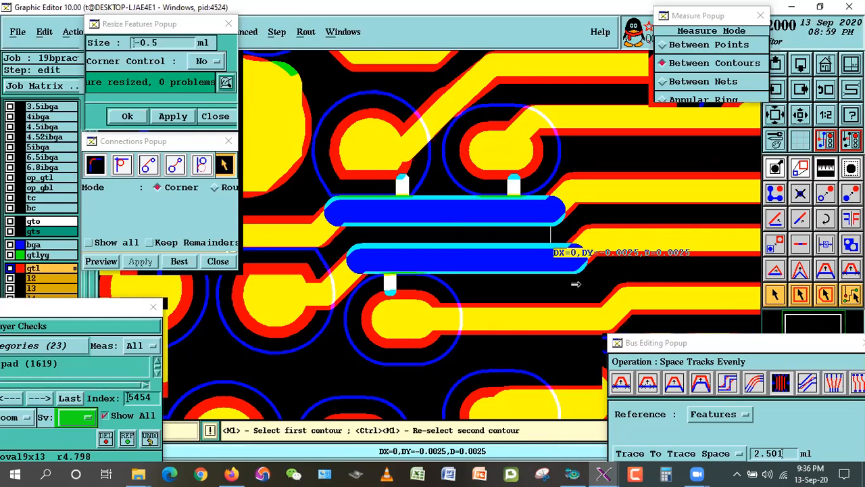
click(451, 316)
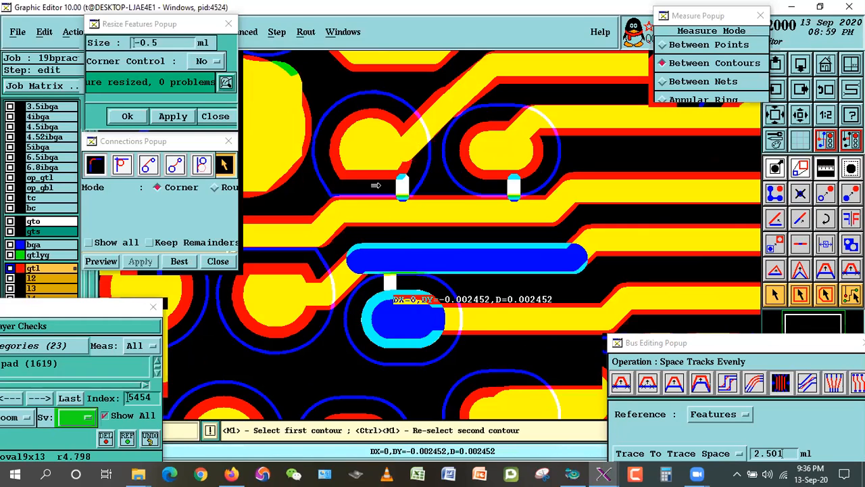
click(374, 175)
click(392, 212)
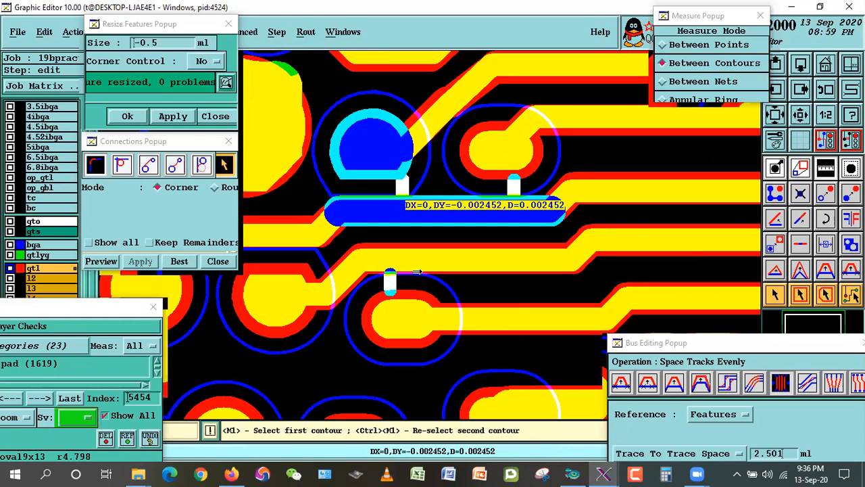
Step: Shrink the oval pad above the upper track by 0.5 ml and space both tracks evenly between the round and lower oval pads
click(774, 295)
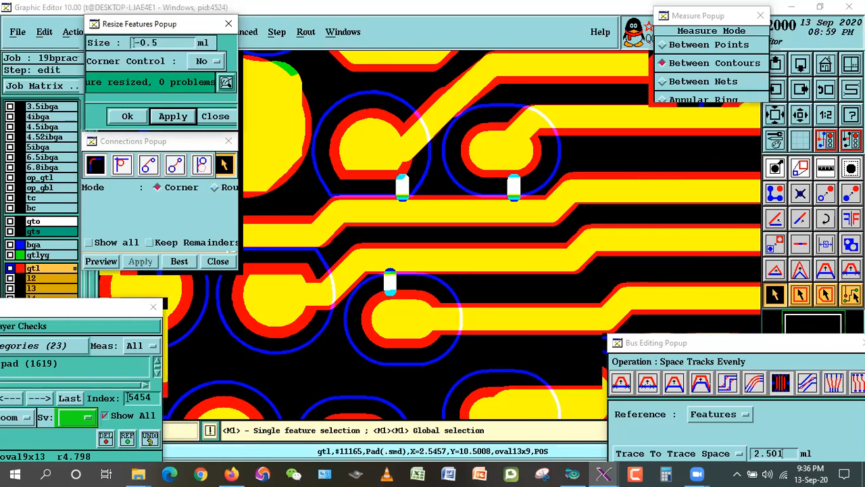
drag(666, 345, 650, 346)
click(764, 383)
click(388, 177)
click(396, 295)
Step: Measure the contour gaps from the upper oval and round pads to the upper track, and from the lower oval pad to its neighbouring track
click(825, 167)
click(498, 162)
click(549, 218)
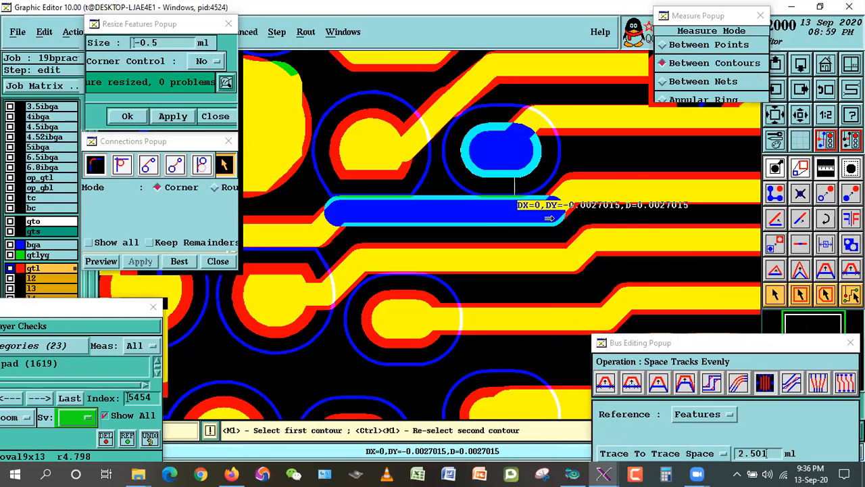
click(394, 172)
click(380, 211)
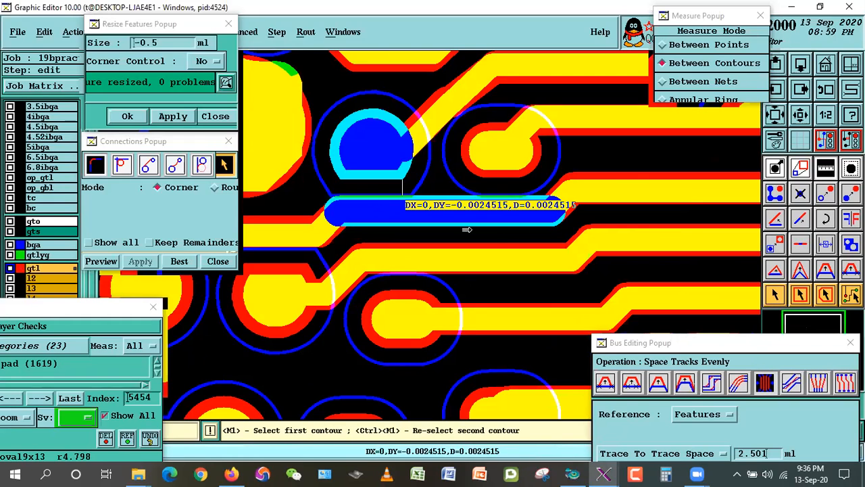
click(419, 298)
click(398, 289)
Step: Shrink the flat-bottomed round pad and the lower oval pad by 0.5 ml, and space the two tracks evenly between them
click(768, 295)
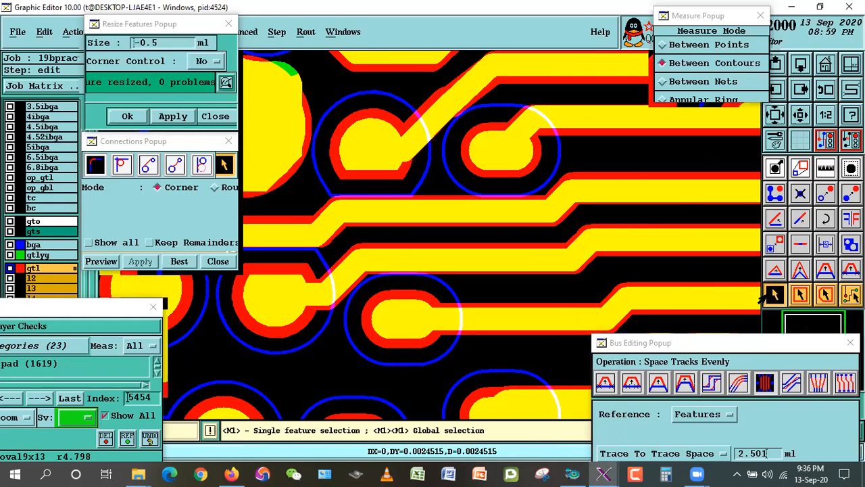
click(391, 169)
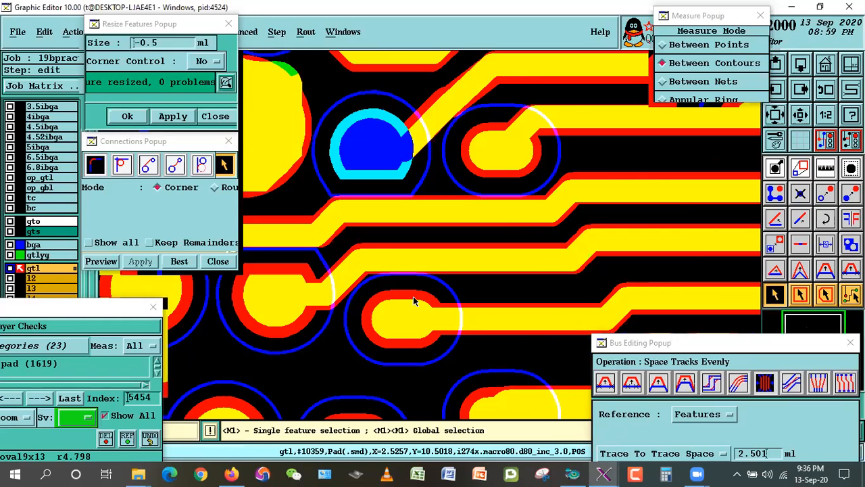
click(413, 298)
click(168, 114)
click(759, 387)
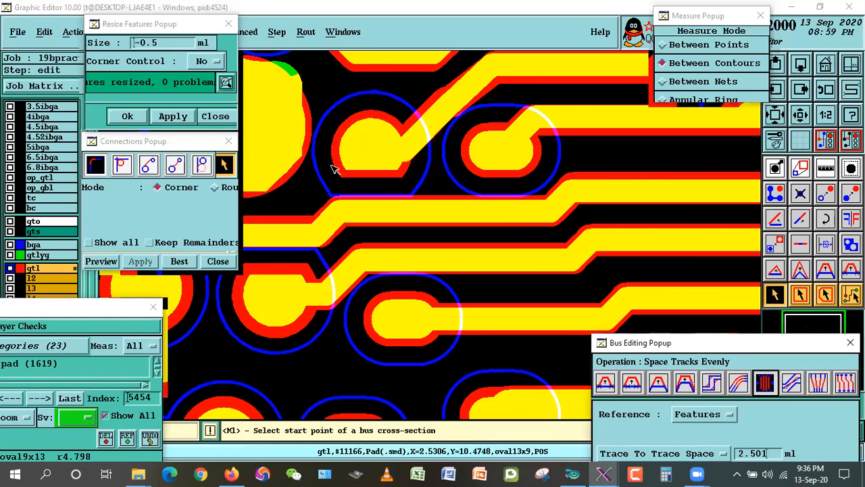
click(379, 175)
click(397, 303)
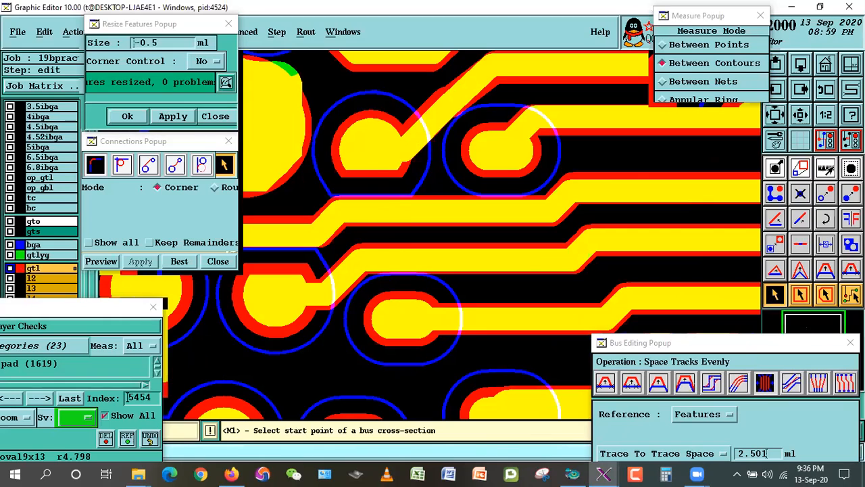
Step: Remeasure the contour gap between the flat-bottomed round pad and the upper horizontal track
click(826, 168)
click(389, 173)
click(382, 201)
click(802, 295)
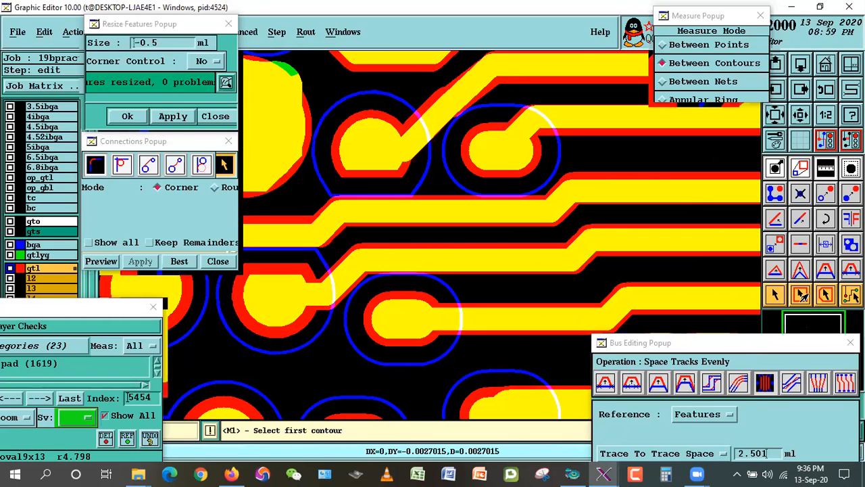
click(775, 295)
Step: Search the board for the next violation markers with all markers shown and the gtlyg and bga layers hidden
double_click(129, 413)
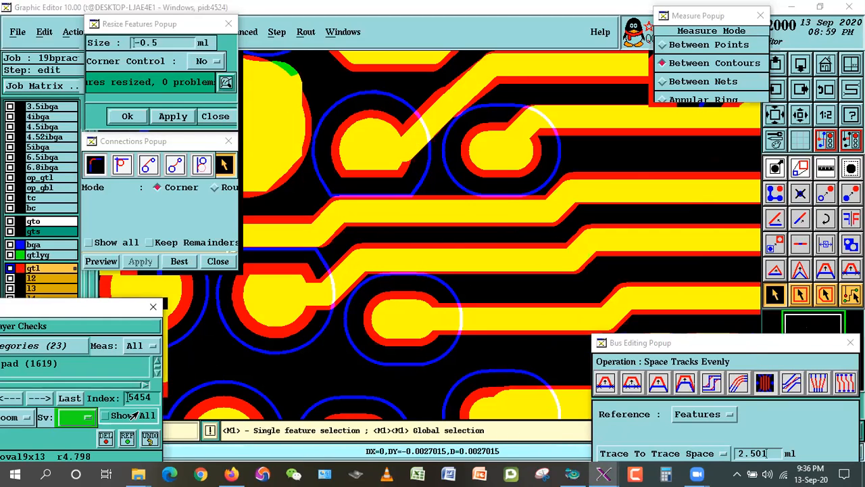
click(798, 114)
click(798, 115)
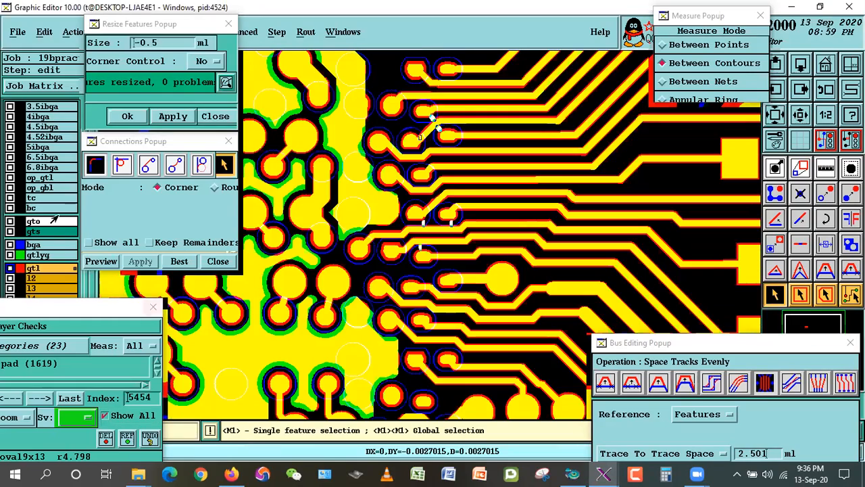
click(43, 253)
click(45, 243)
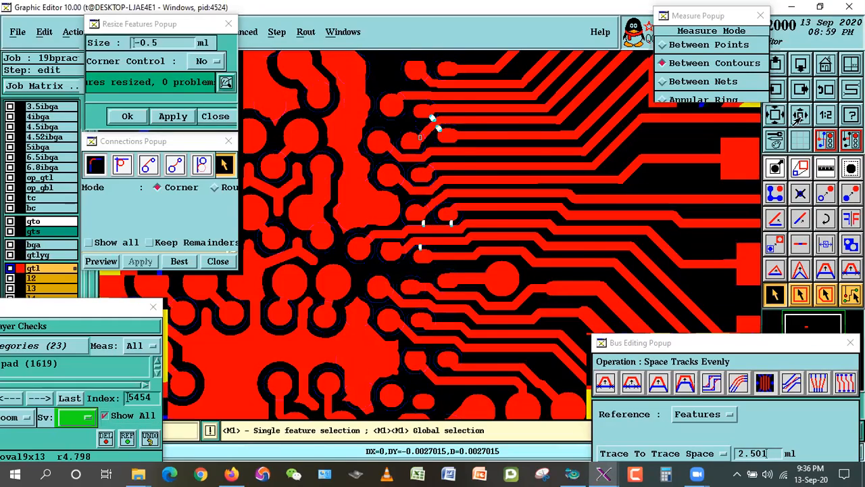
click(798, 114)
click(799, 114)
click(798, 114)
right_click(431, 294)
click(438, 291)
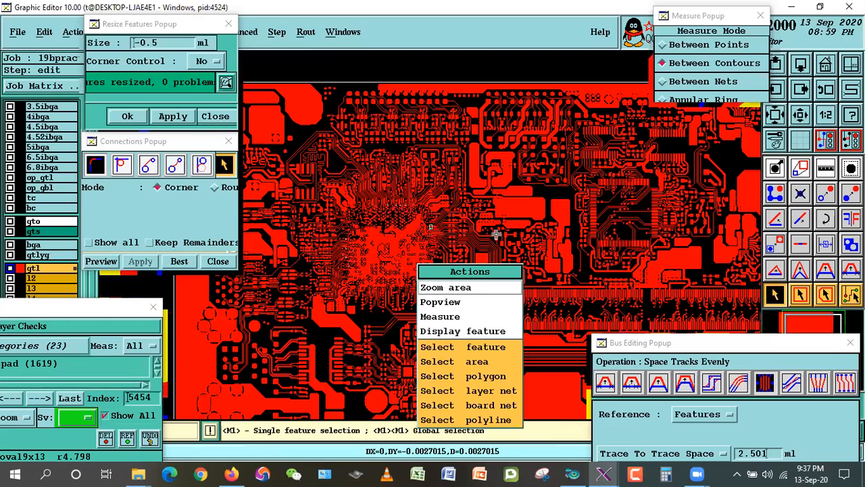
click(330, 252)
click(363, 286)
click(431, 171)
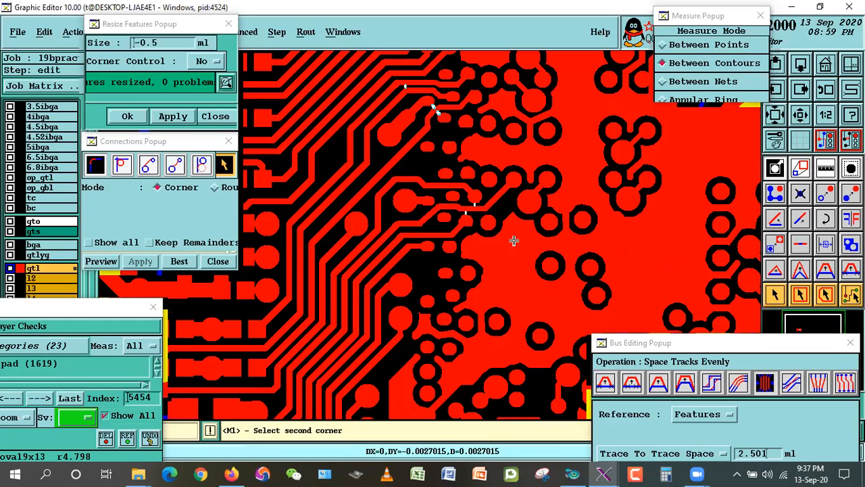
click(513, 241)
Step: Redisplay the gtlyg and bga layers at the markers where a horizontal track passes between two flat-sided round pads
click(31, 247)
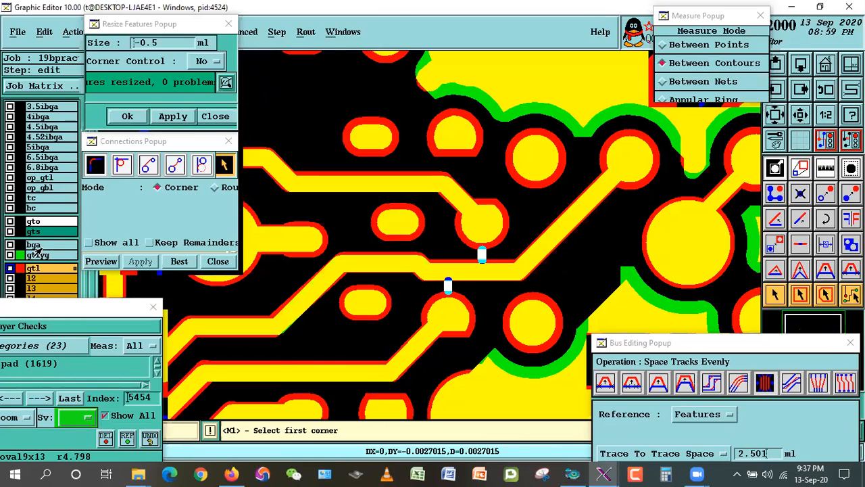
click(38, 246)
click(48, 252)
click(46, 243)
click(335, 143)
click(521, 363)
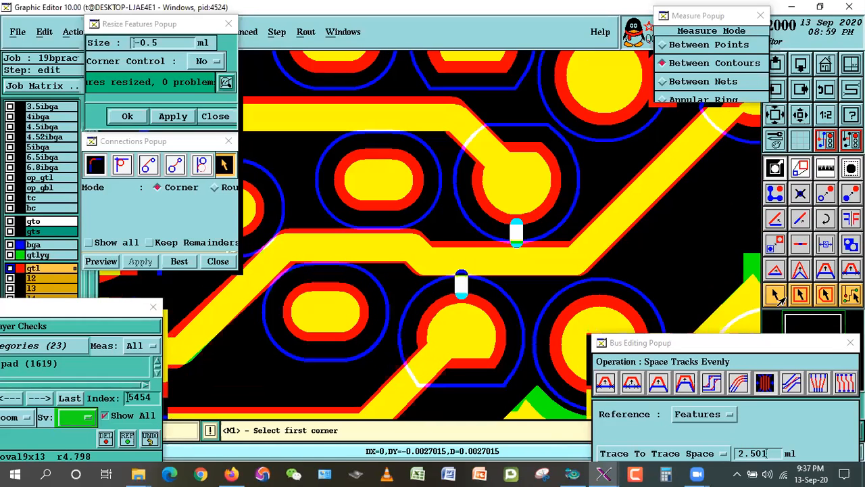
Step: Inspect the lower pad, the upper pad and the diagonal track at the markers on gtl, globally selecting the upper pad's type
click(776, 296)
click(464, 304)
click(509, 205)
click(656, 204)
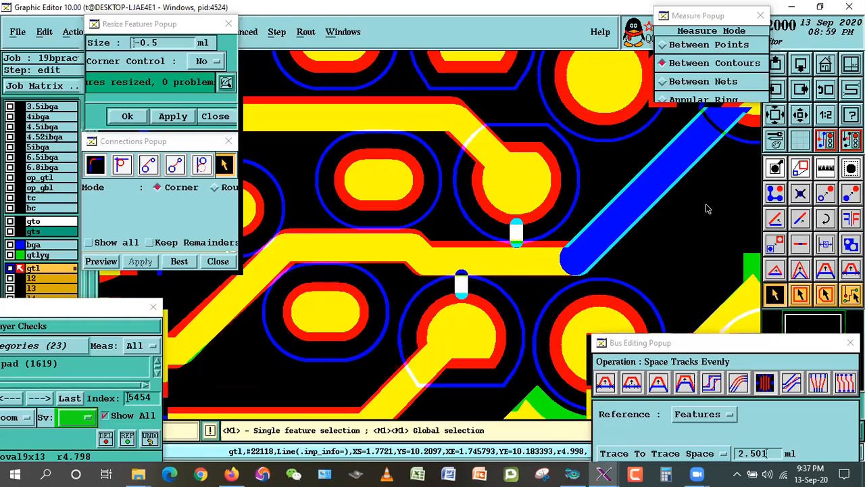
click(631, 246)
double_click(523, 179)
click(685, 224)
Step: Check the original types of the upper and lower round pads on the gtlyg layer by selecting them globally
click(22, 258)
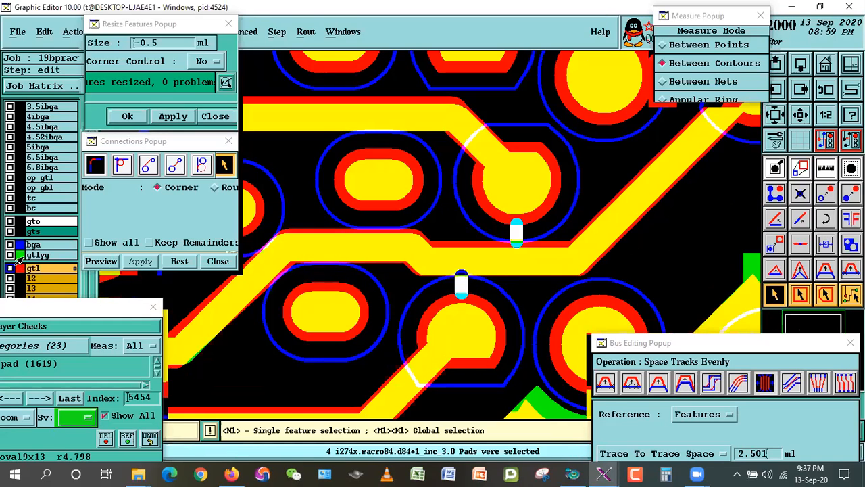
click(489, 184)
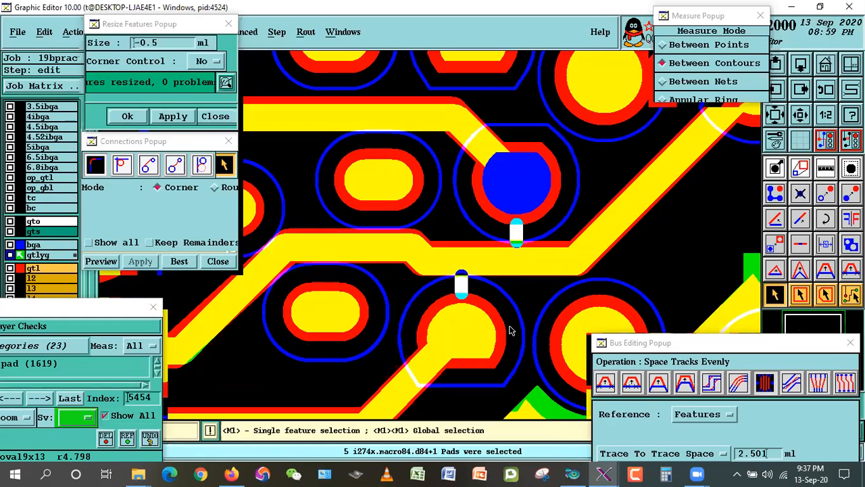
click(486, 319)
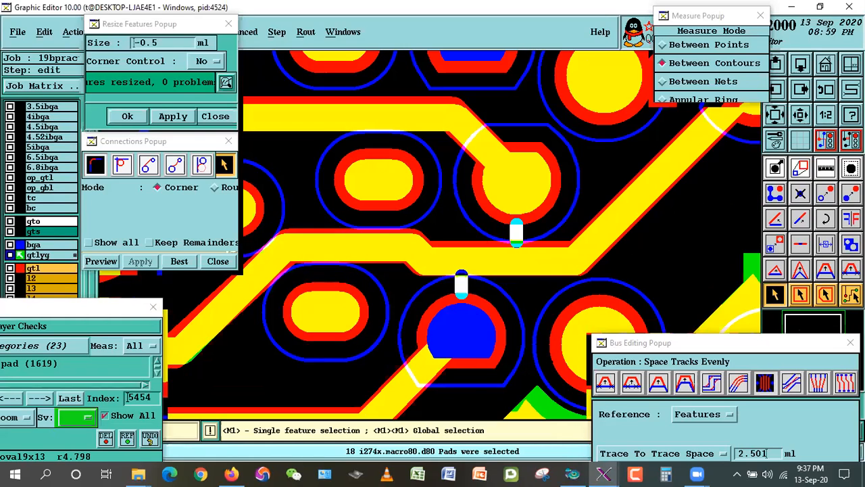
click(685, 235)
Step: Return to the gtl layer, shrink the lower round pad by 0.5 ml and space the horizontal track evenly between both round pads
click(12, 270)
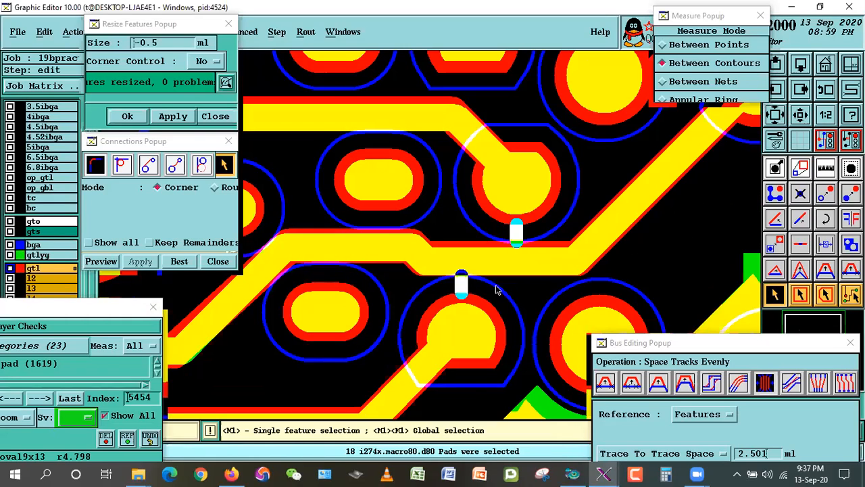
click(484, 331)
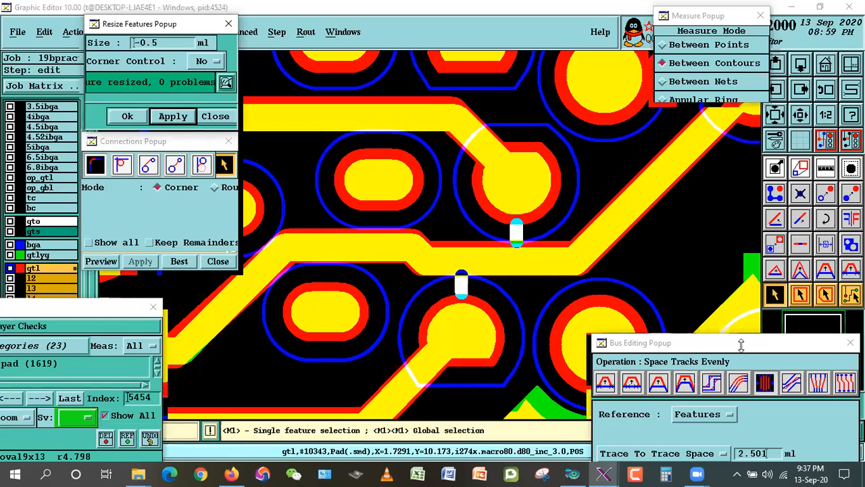
click(763, 383)
click(484, 312)
click(521, 240)
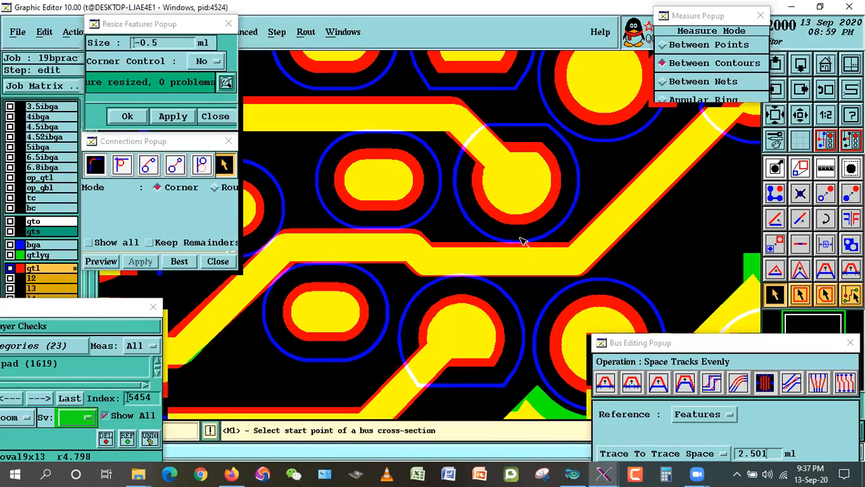
Step: Measure the contour gap between the horizontal track and the upper round pad
click(823, 169)
click(530, 247)
click(515, 215)
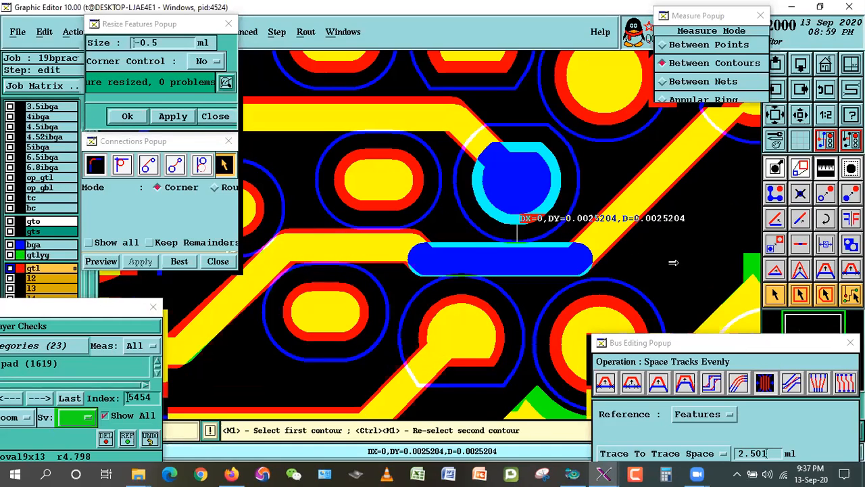
Step: Measure the contour gap between the lower round pad and the horizontal track, with the gtlyg and bga overlays hidden at the end
click(459, 304)
click(496, 253)
click(670, 214)
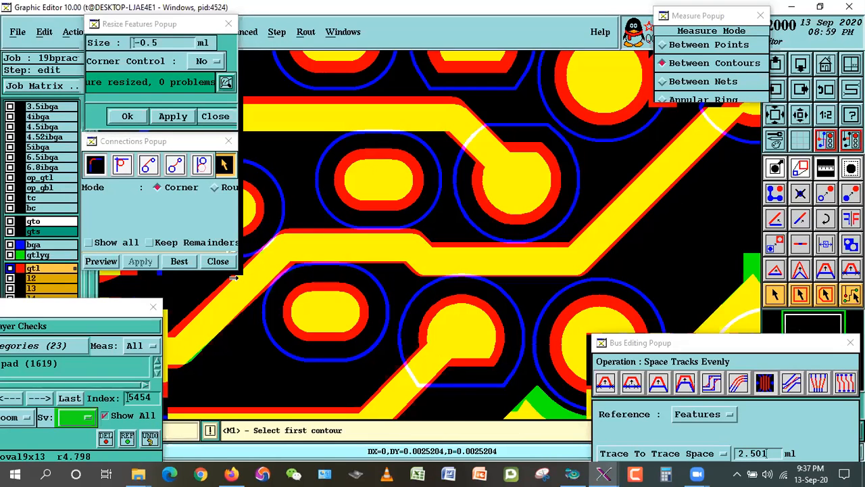
click(127, 412)
click(52, 254)
click(53, 245)
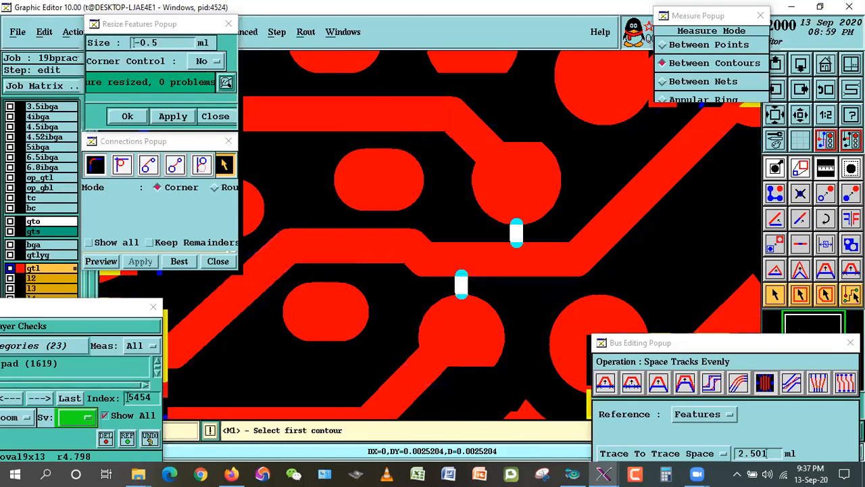
Step: Locate the next pair of markers, between the diagonal track and the two oval pads, with the gtlyg and bga layers displayed
click(806, 121)
click(806, 121)
click(806, 121)
click(806, 121)
click(806, 121)
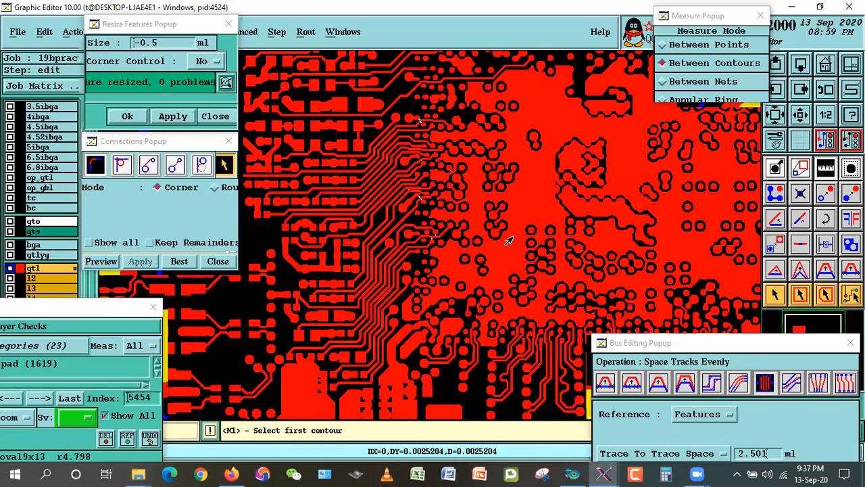
right_click(511, 239)
click(397, 201)
click(466, 269)
click(331, 143)
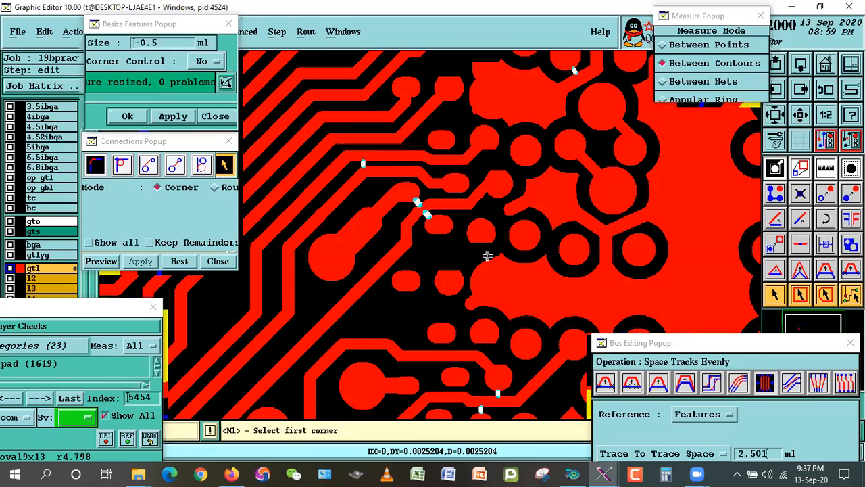
click(504, 288)
click(39, 254)
click(39, 244)
click(322, 126)
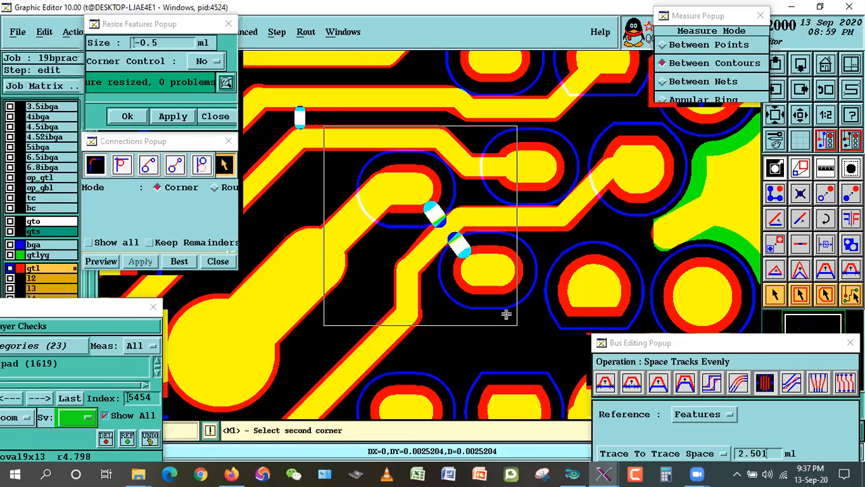
click(527, 335)
Step: Inspect the diagonal track's line segments at the markers and globally select the lower oval pad's type on gtl
click(455, 239)
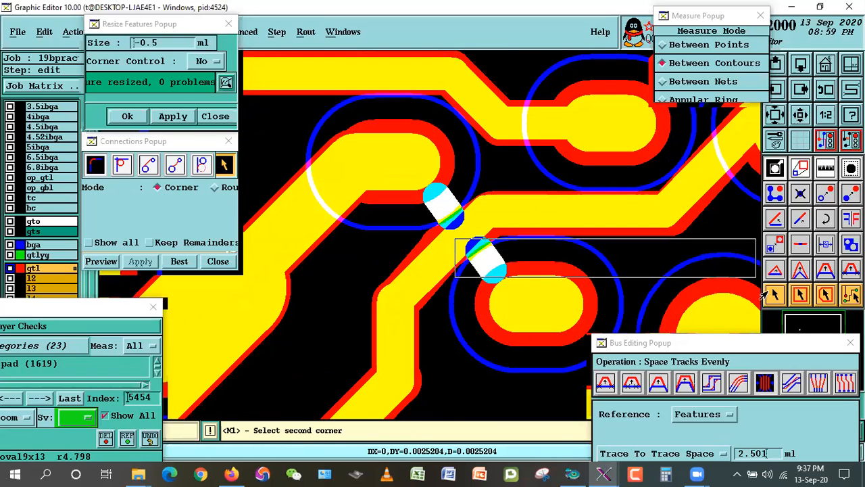
click(767, 288)
click(438, 252)
click(433, 254)
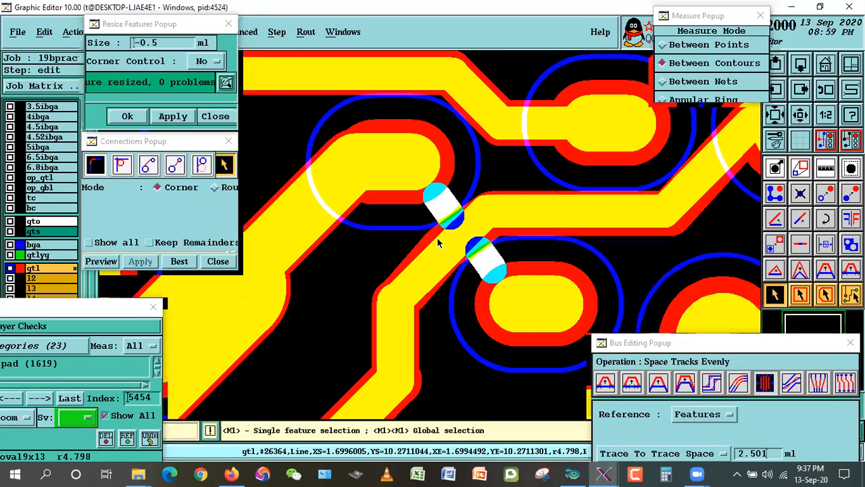
click(436, 247)
click(433, 255)
click(443, 318)
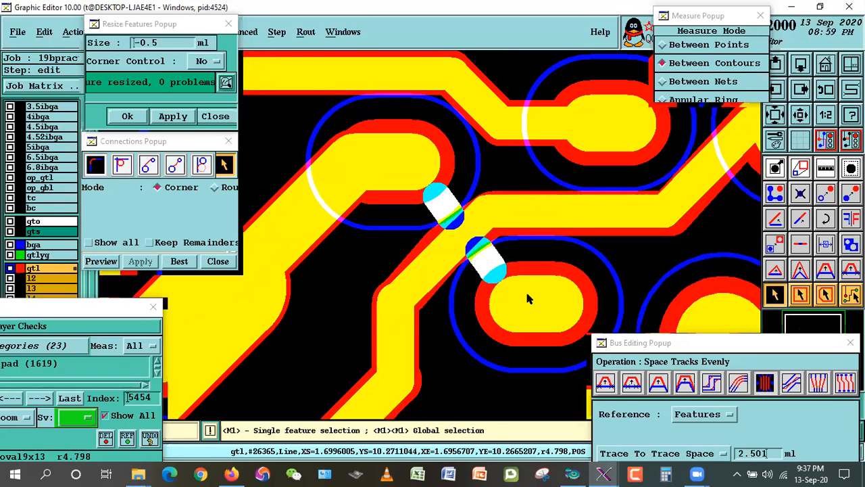
double_click(525, 289)
click(484, 272)
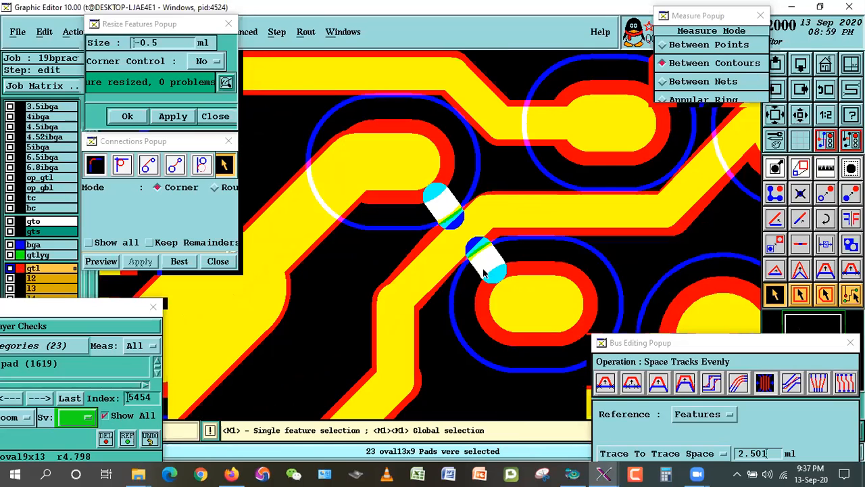
Step: Shrink the upper oval pad by 0.5 ml and space the diagonal track evenly between the two oval pads
click(444, 193)
click(164, 119)
click(764, 383)
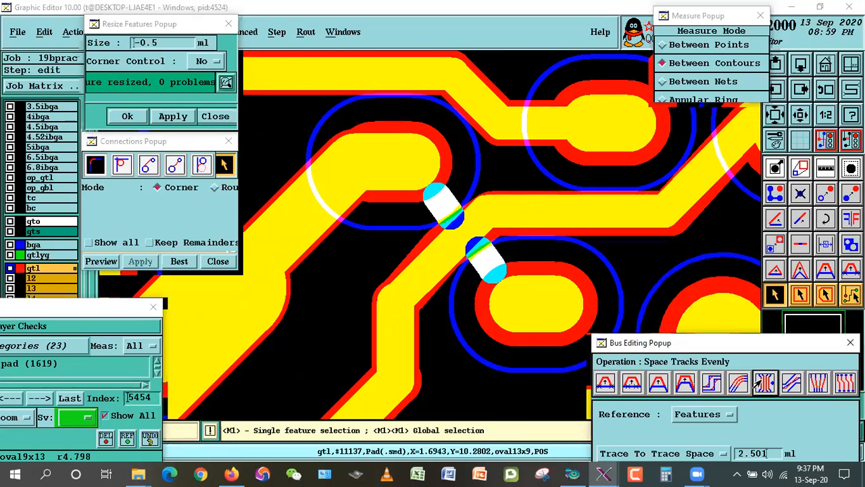
click(436, 189)
double_click(495, 278)
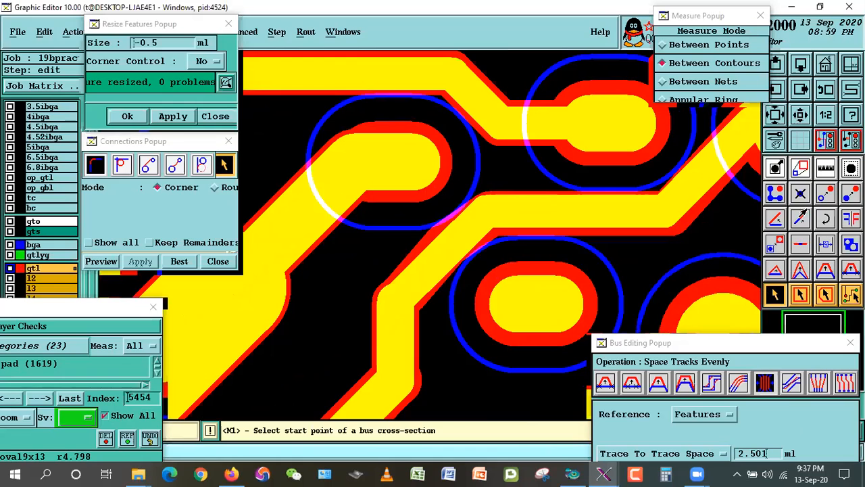
Step: Measure the contour gaps from the diagonal track to the upper and lower oval pads
click(823, 170)
click(432, 185)
click(456, 224)
click(457, 235)
click(495, 296)
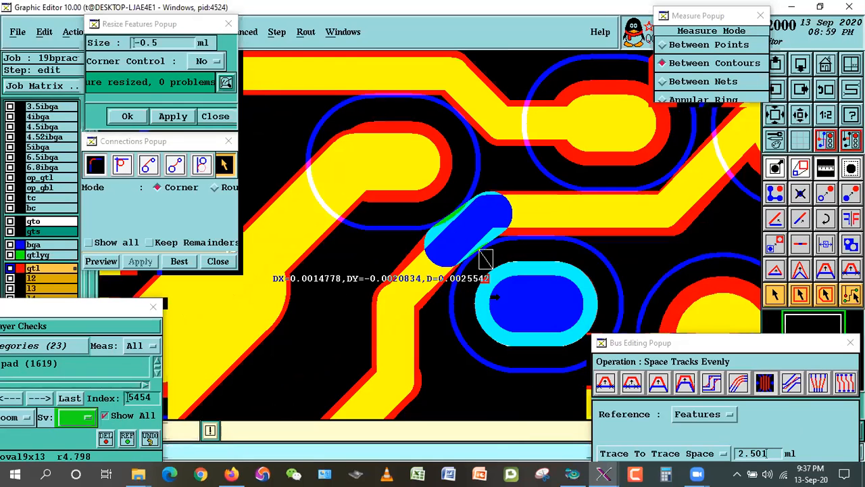
click(432, 275)
click(481, 302)
click(433, 210)
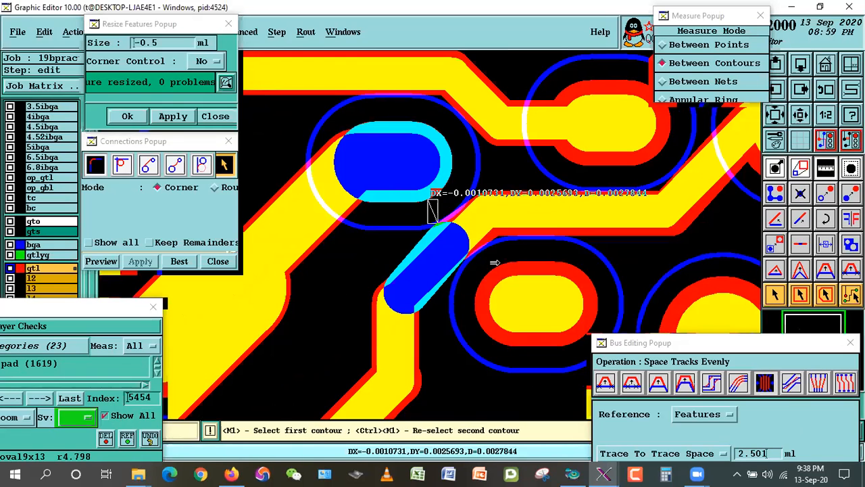
Step: Locate the neighbouring marker between two parallel horizontal tracks and display the reference layers over gtl
click(775, 295)
double_click(129, 417)
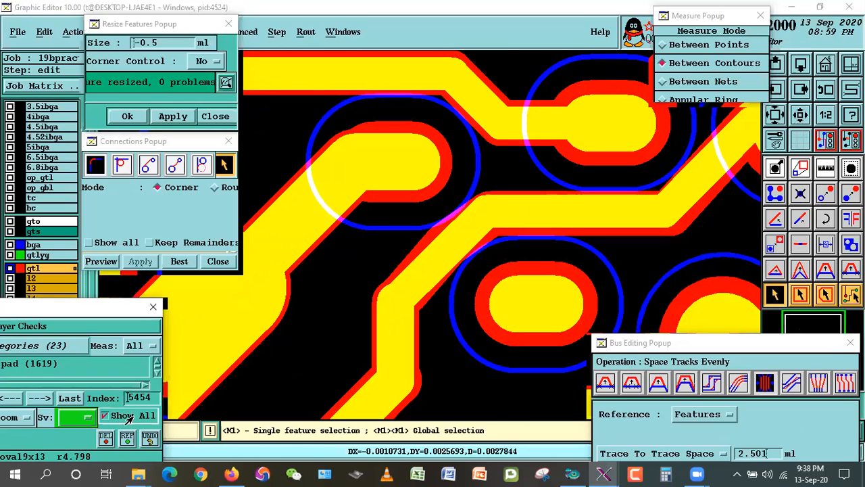
click(31, 267)
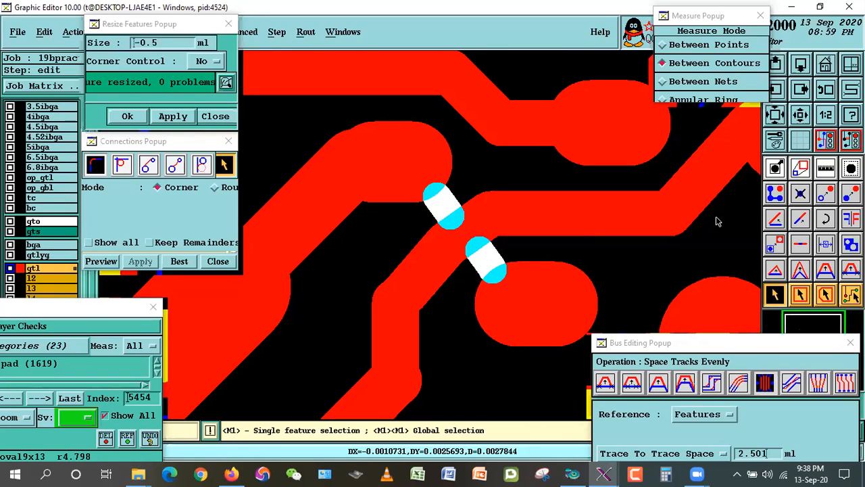
click(806, 120)
click(807, 120)
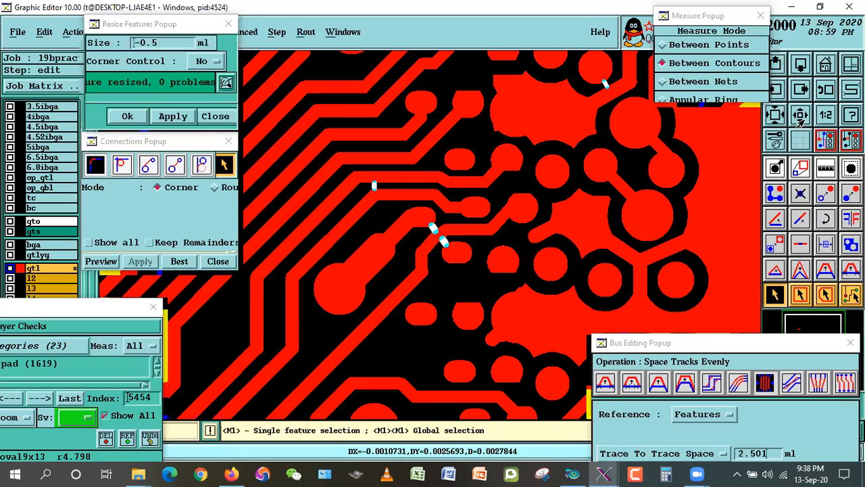
click(806, 120)
right_click(562, 153)
click(586, 174)
click(354, 164)
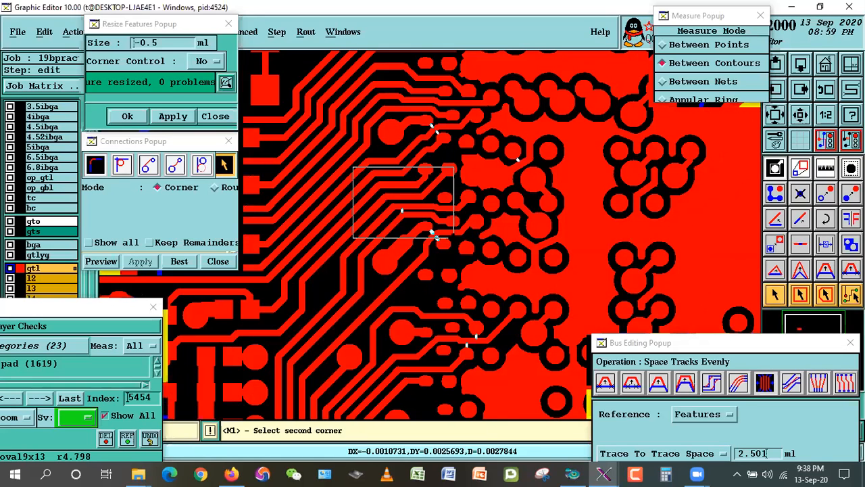
click(454, 238)
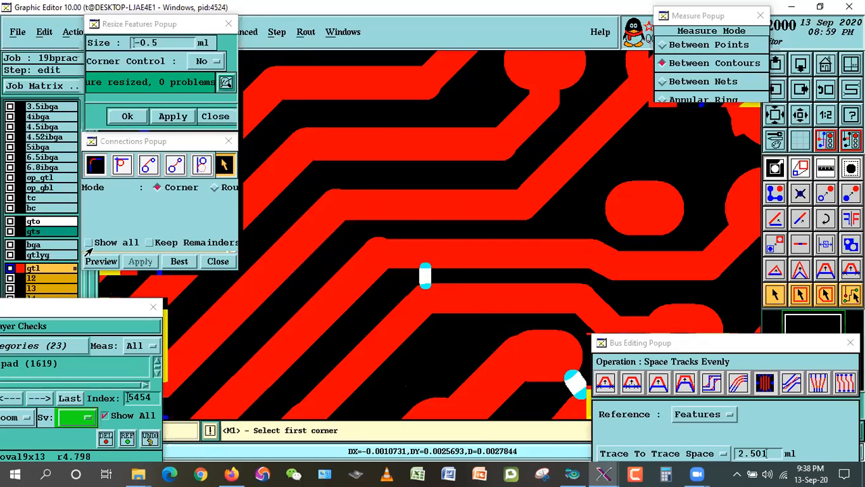
click(32, 247)
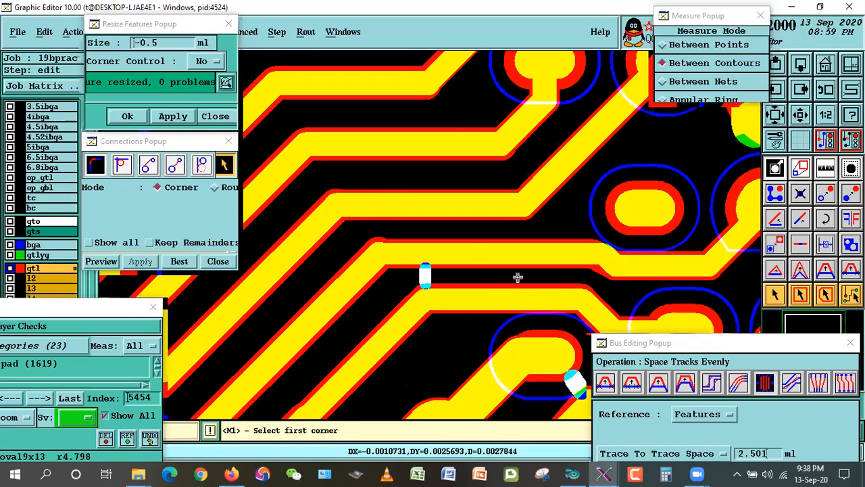
Step: Measure the contour gaps between the two horizontal tracks at the marker and from the upper one to the track above it
click(820, 167)
click(460, 297)
click(436, 256)
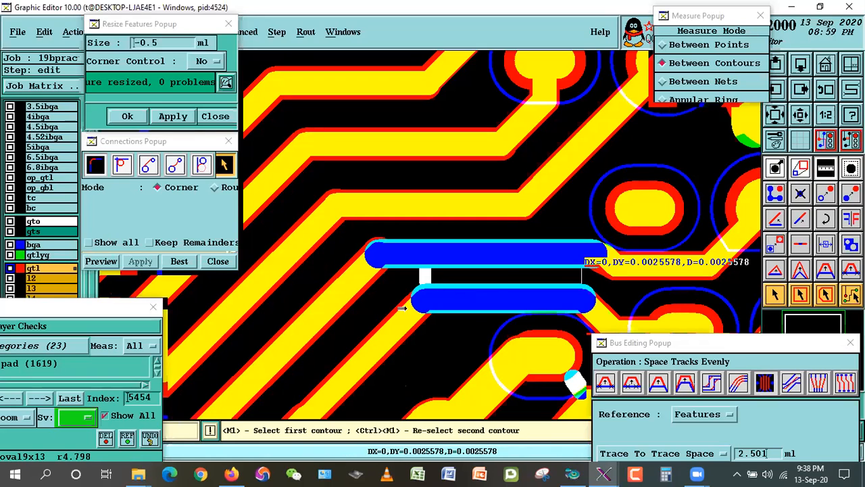
click(455, 217)
click(447, 250)
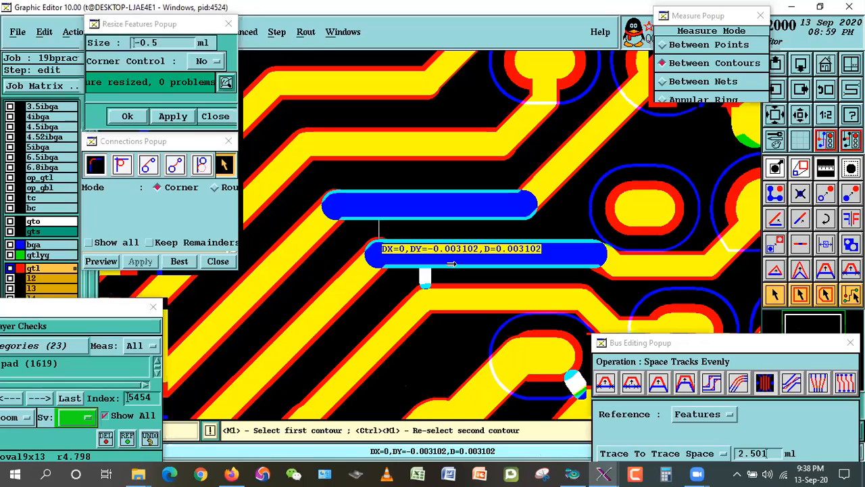
click(456, 272)
Step: Move the upper horizontal track segment at the marker slightly upward as a fixed-angle line triplet, accepting the relation deletion
click(825, 270)
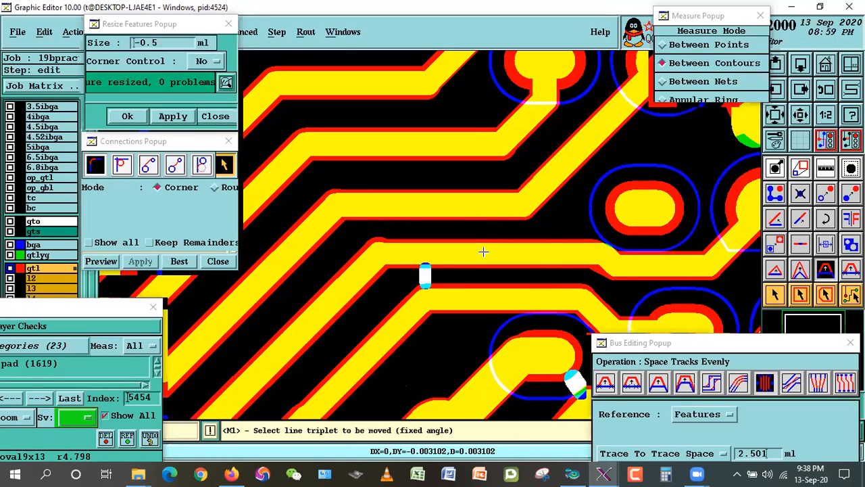
click(488, 250)
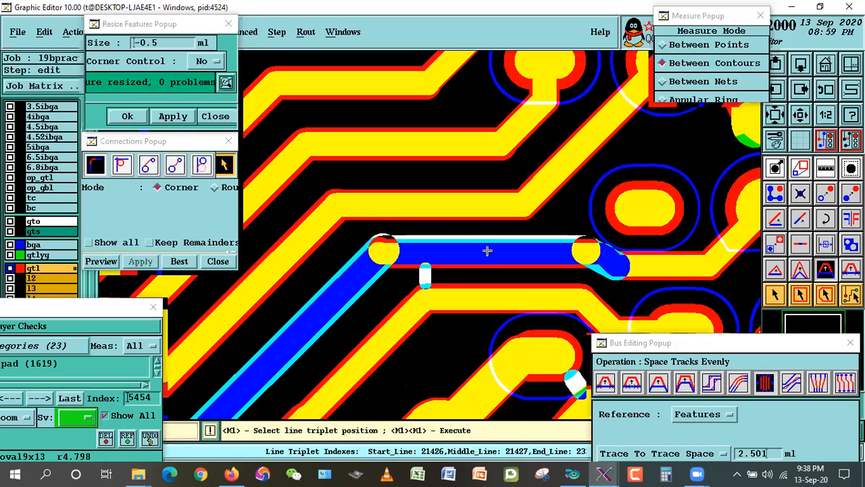
click(518, 255)
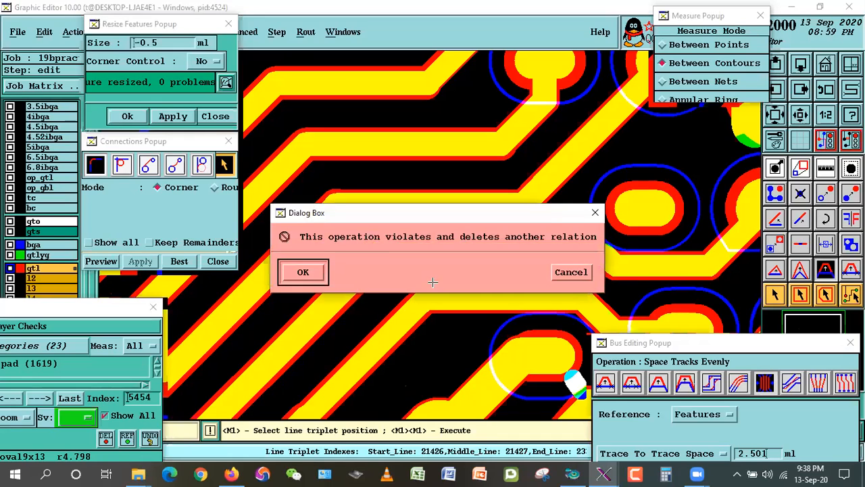
key(Return)
Step: Measure the contour gaps from the moved horizontal track segment to the tracks below and above it
click(392, 328)
click(456, 262)
click(451, 254)
click(442, 210)
click(508, 162)
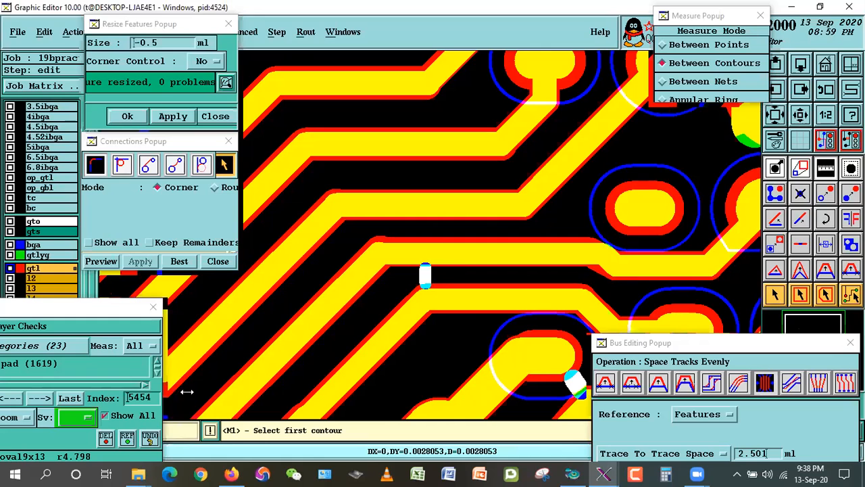
Step: Locate the next marker, between a small round pad and the copper area, and globally select that pad's type on gtl
click(39, 243)
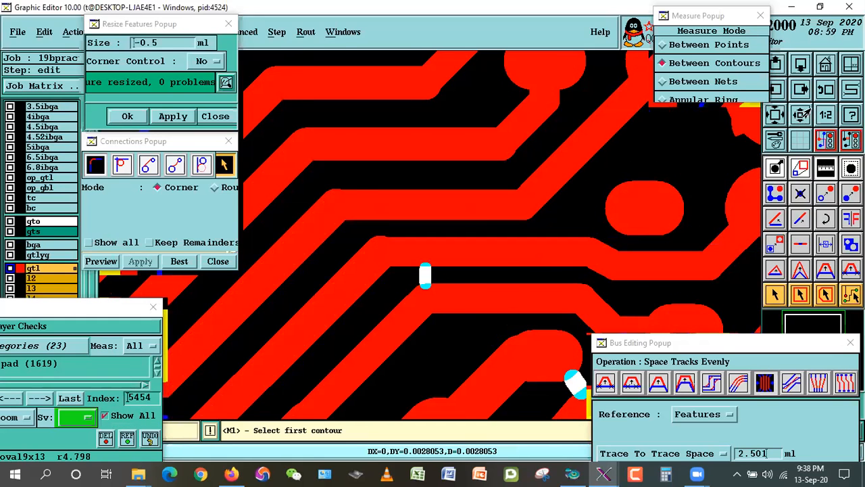
click(807, 111)
click(807, 111)
click(807, 111)
right_click(499, 198)
click(517, 223)
click(512, 200)
click(542, 234)
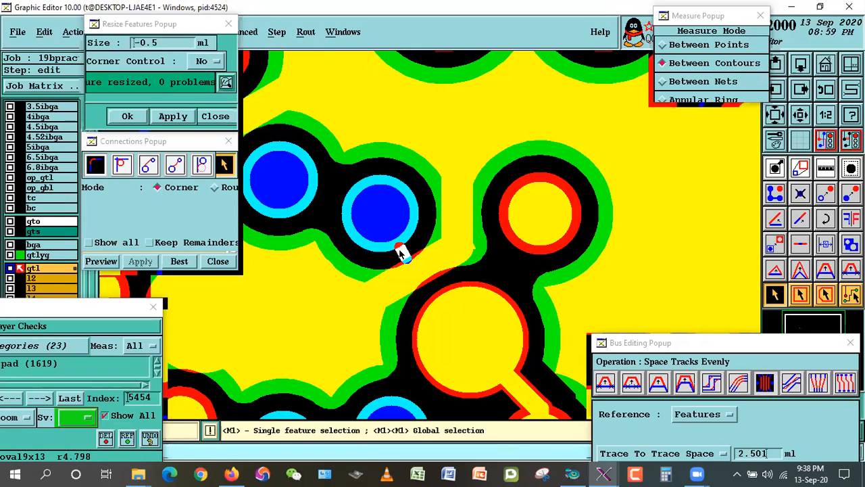
click(403, 252)
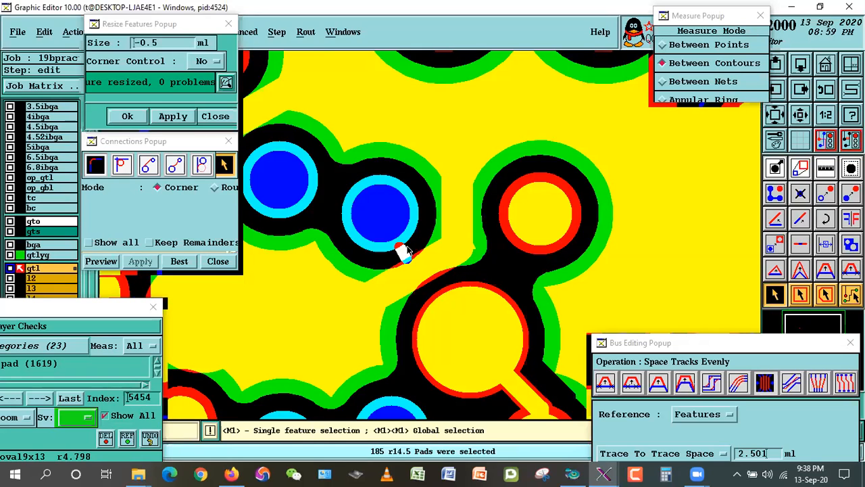
click(322, 201)
Step: Check the small round pad's original type on the gtlyg layer by selecting it globally
click(11, 256)
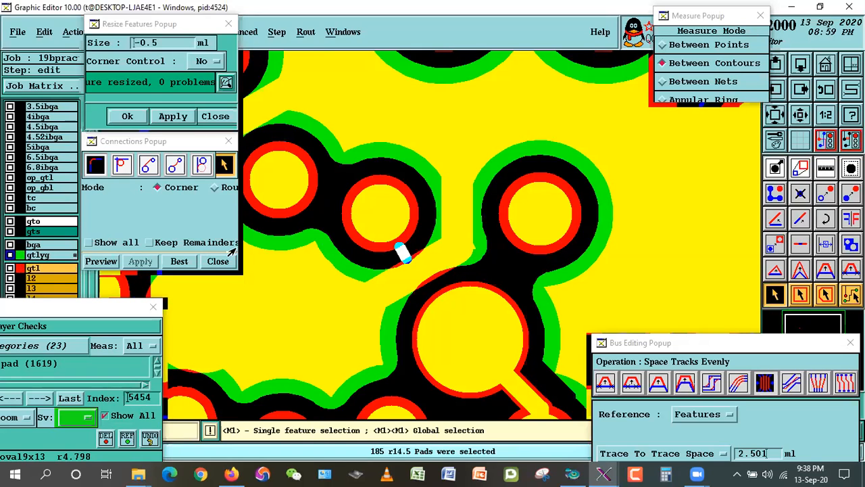
double_click(384, 219)
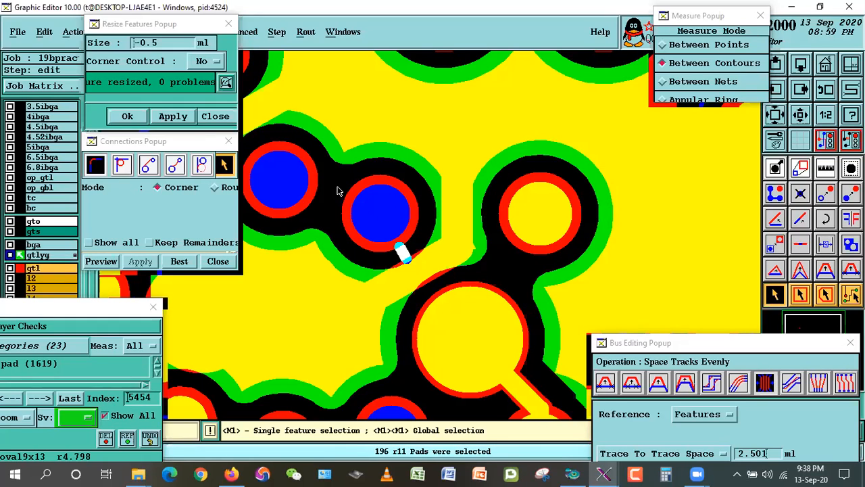
click(331, 175)
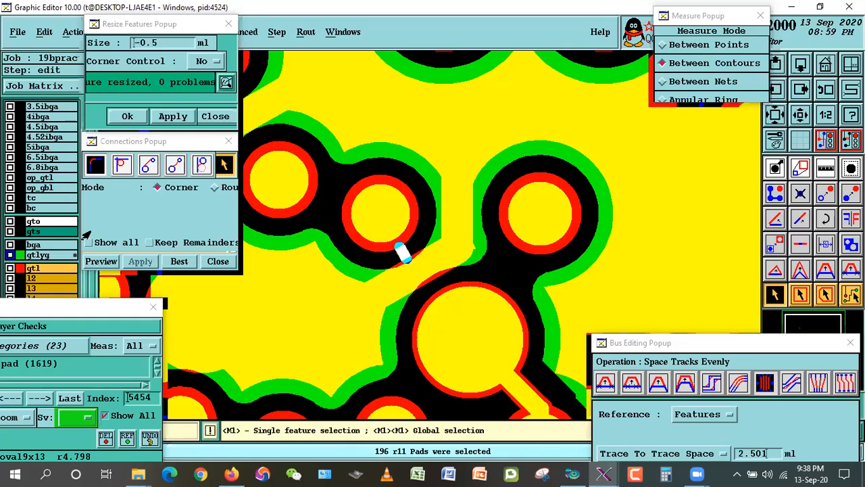
Step: Return to the gtl layer and shrink the single round pad at the marker by 0.5 ml
click(25, 254)
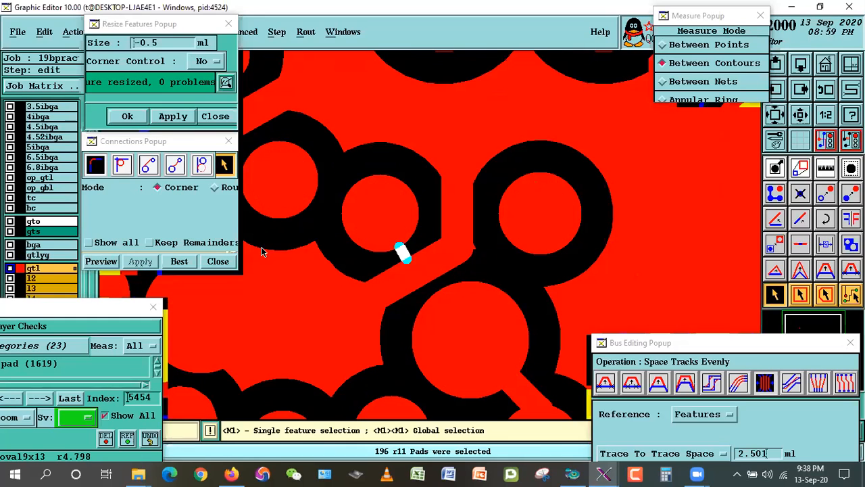
double_click(389, 215)
click(367, 169)
click(380, 206)
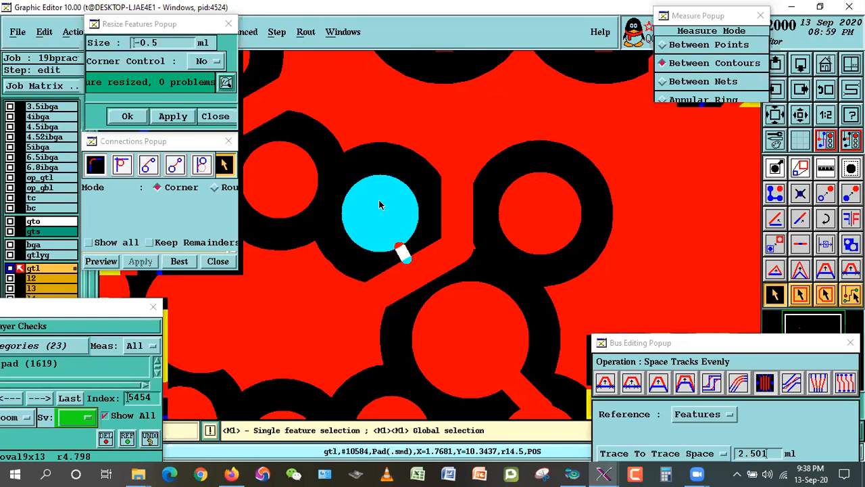
click(172, 118)
Step: Measure the contour gap between the shrunken round pad and the surrounding copper area
click(832, 167)
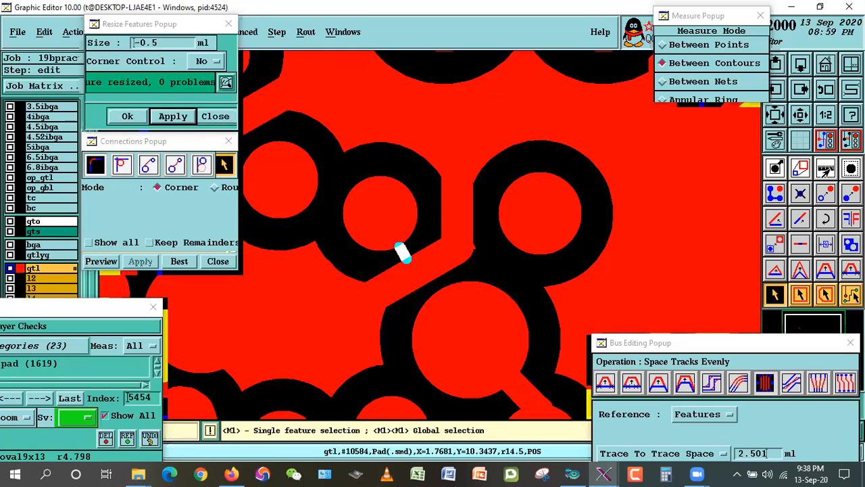
click(385, 236)
click(424, 307)
click(42, 254)
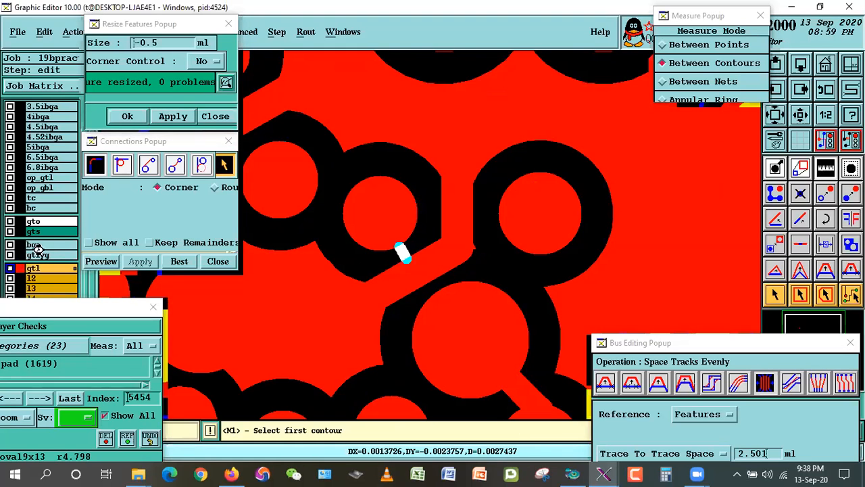
Step: Compare the shrunken round pad with the gtlyg layer, and locate the next markers by two oval pads with bga and gtlyg displayed
click(43, 246)
click(48, 245)
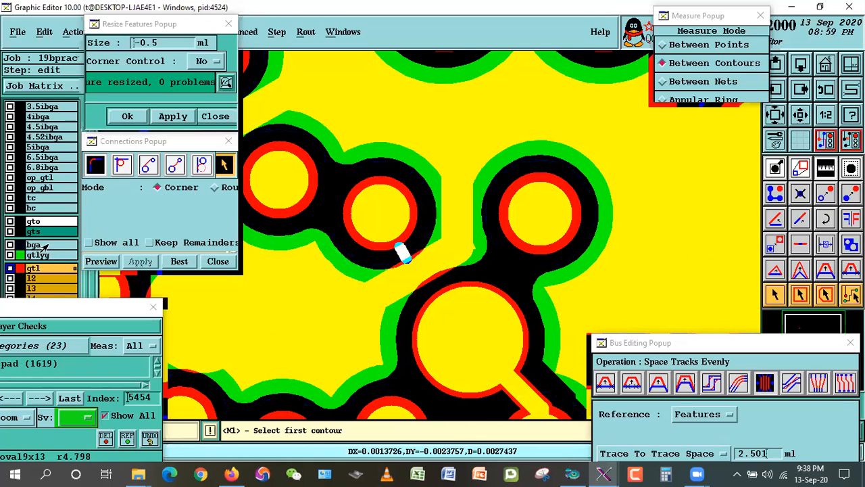
scroll(402, 252, down, 4)
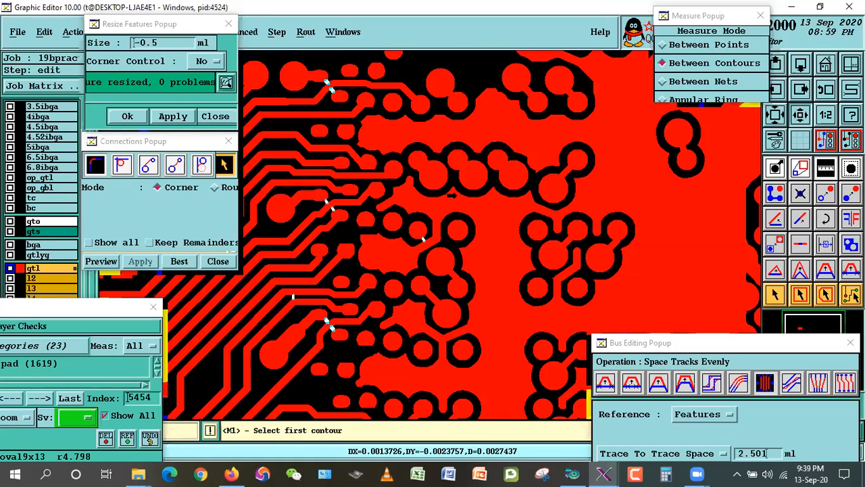
right_click(477, 220)
click(479, 223)
click(322, 201)
click(433, 248)
click(351, 125)
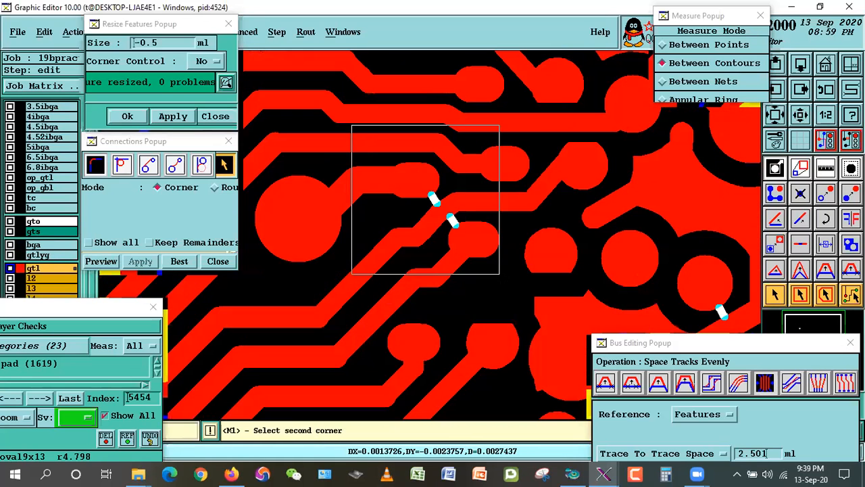
click(535, 307)
click(43, 244)
click(36, 255)
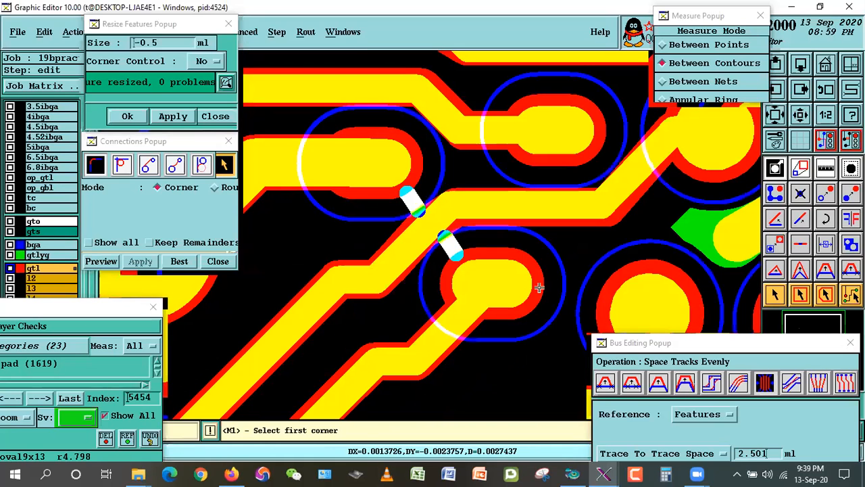
Step: Delete the two short diagonal segments between the oval pads and reconnect the remaining track ends with a Best corner connection
click(775, 294)
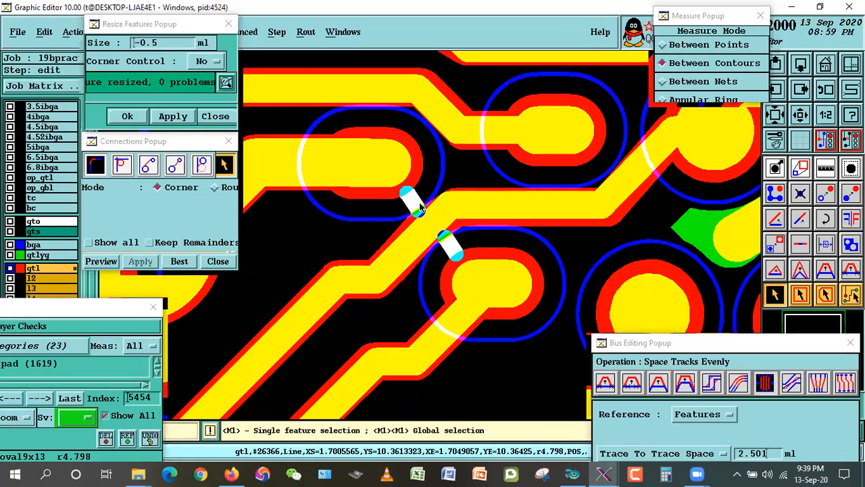
key(ctrl+b)
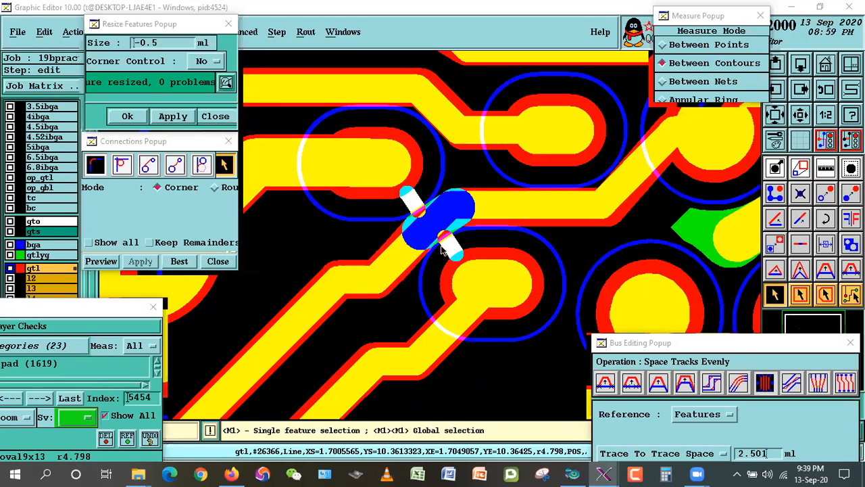
click(305, 273)
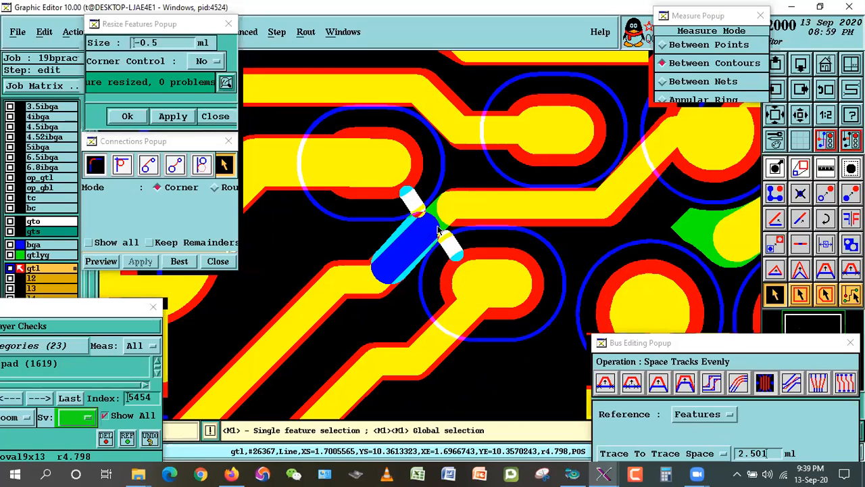
key(ctrl+b)
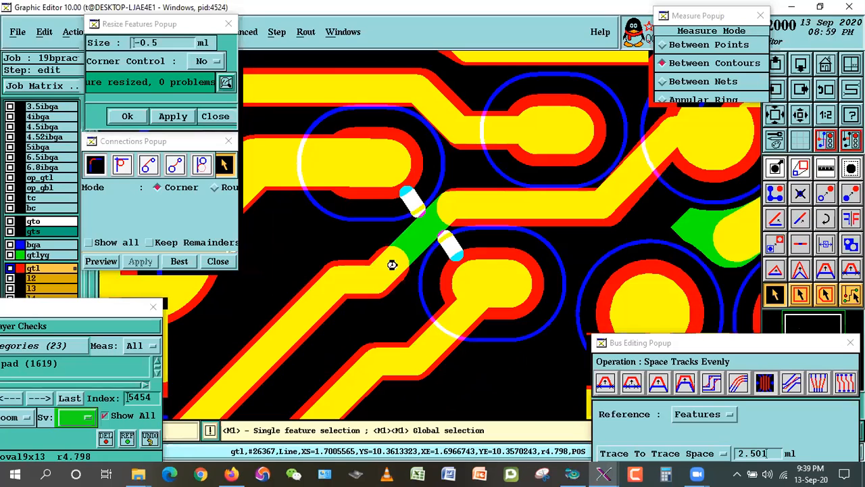
click(390, 262)
click(443, 217)
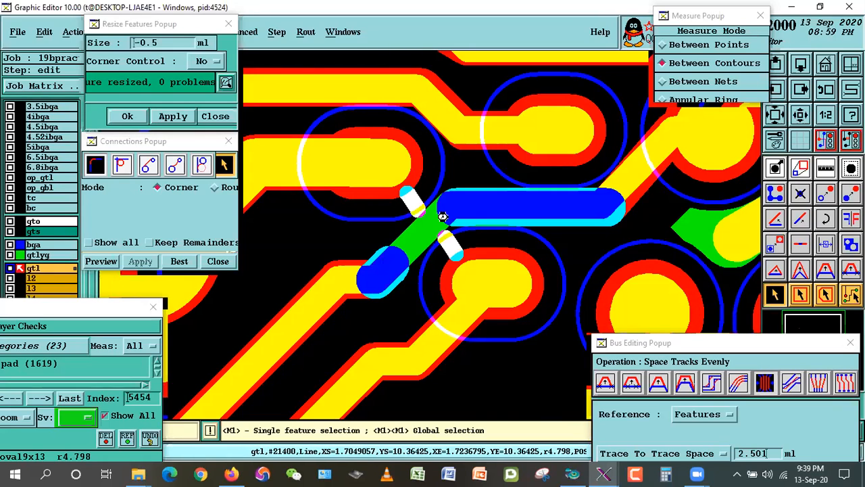
click(179, 262)
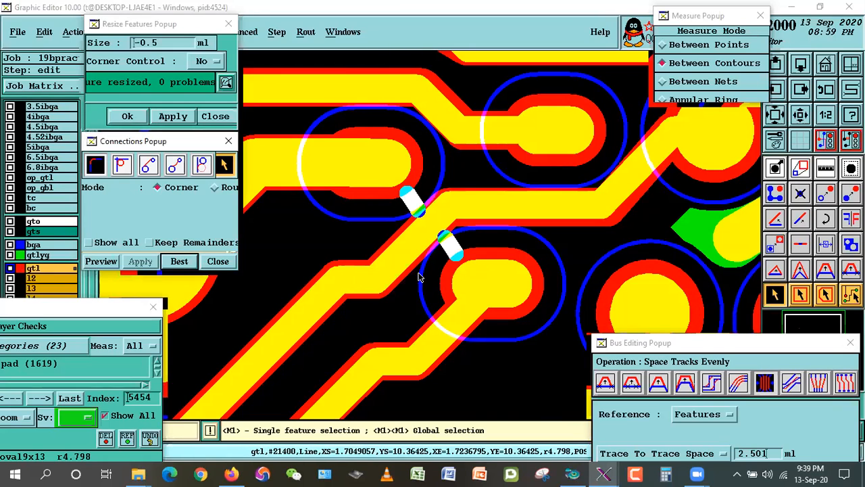
Step: Shrink only the upper oval13x9 pad by 0.5 ml and space the diagonal track evenly between both oval pads at 2.501 ml
double_click(483, 273)
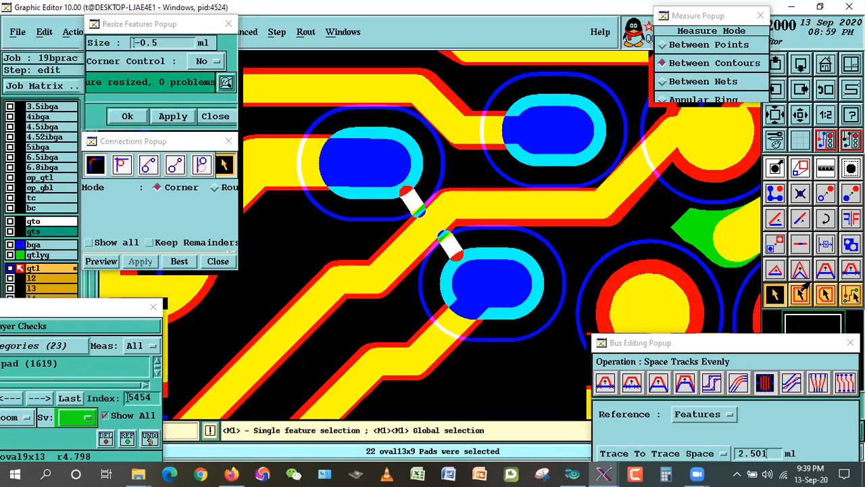
click(410, 165)
click(175, 119)
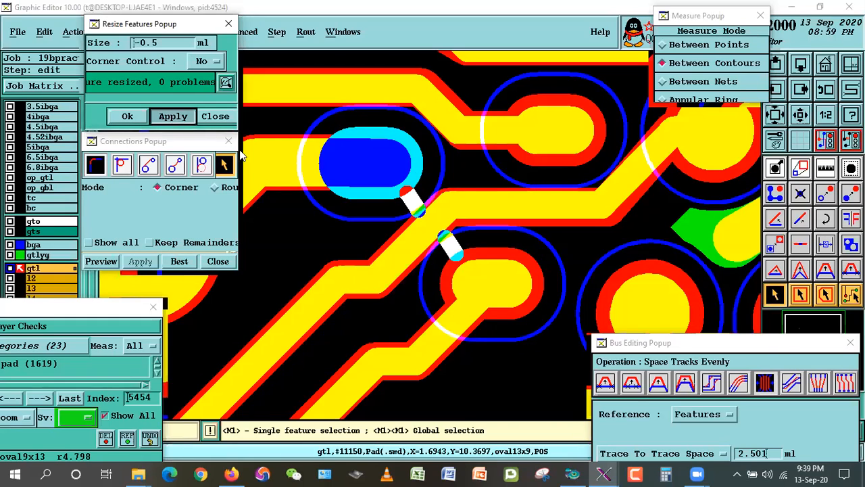
click(758, 382)
click(403, 192)
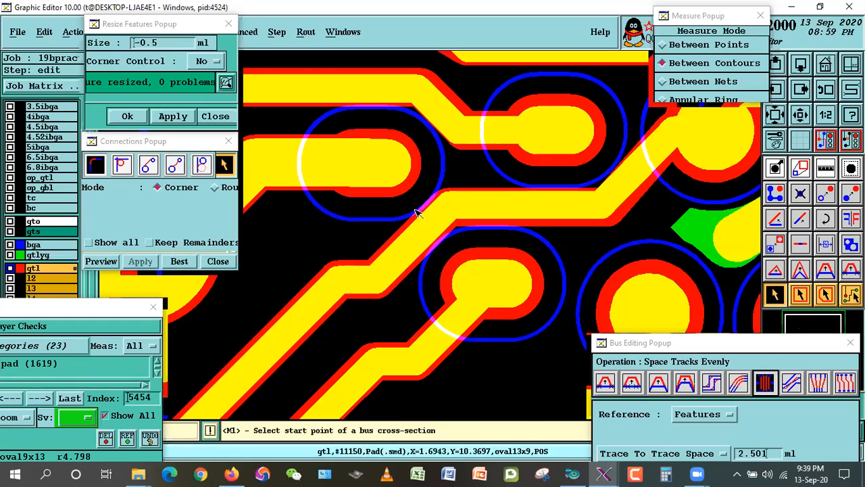
click(462, 291)
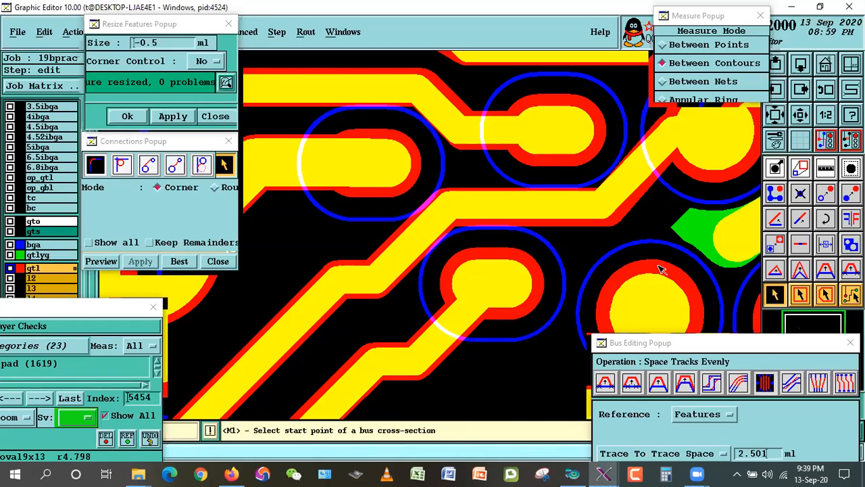
Step: Measure the contour gaps from the diagonal track to the upper and lower oval pads
click(390, 181)
click(430, 241)
click(421, 232)
click(481, 271)
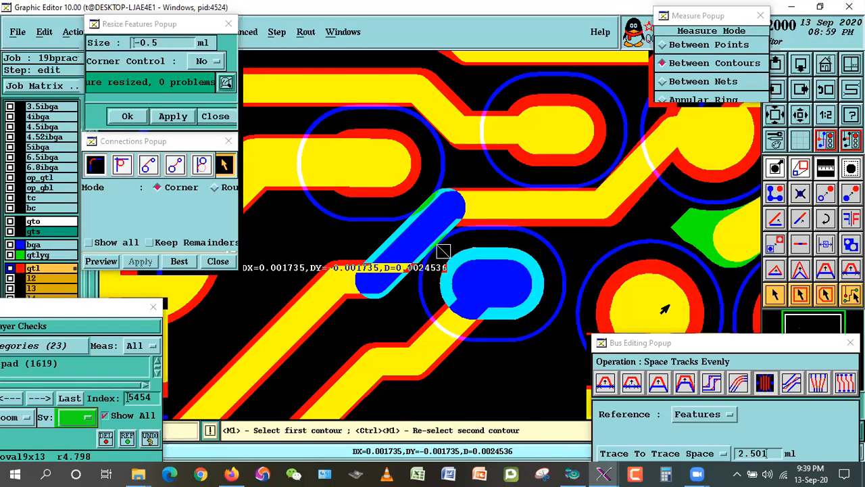
Step: Shrink the lower oval pad by 0.5 ml and space the diagonal track evenly between the two pads again at 2.501 ml
click(774, 294)
click(521, 295)
click(169, 117)
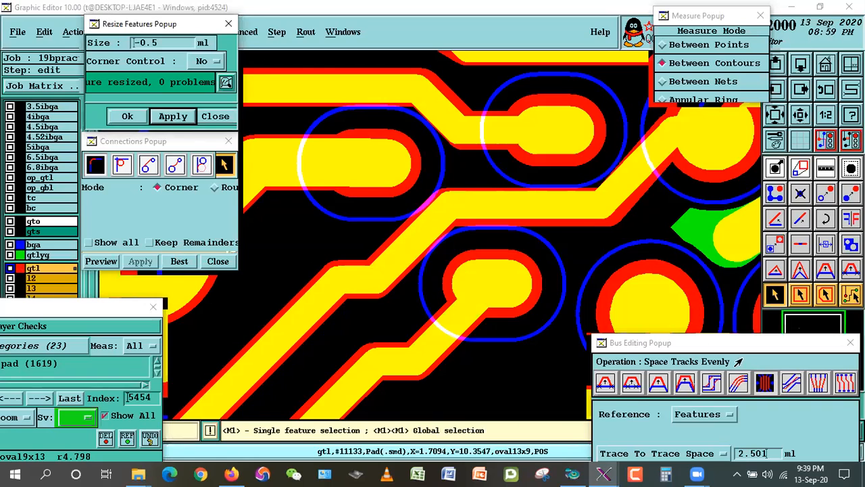
click(765, 382)
click(386, 188)
click(459, 284)
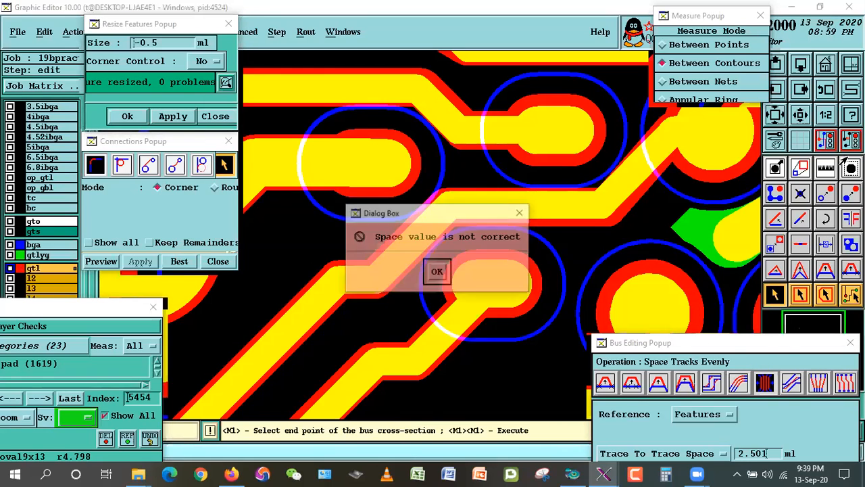
click(438, 271)
click(395, 192)
click(463, 279)
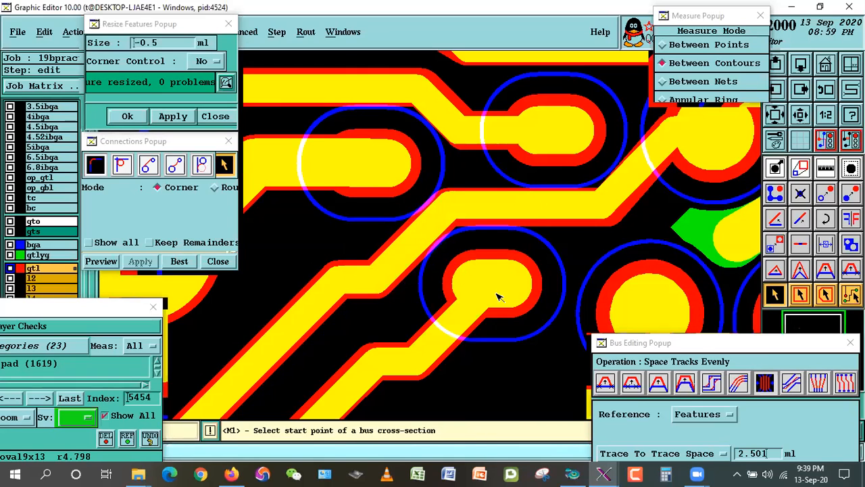
Step: Measure the contour gaps again between the re-spaced diagonal track and both shrunken oval pads
click(817, 170)
click(390, 185)
click(408, 237)
click(463, 291)
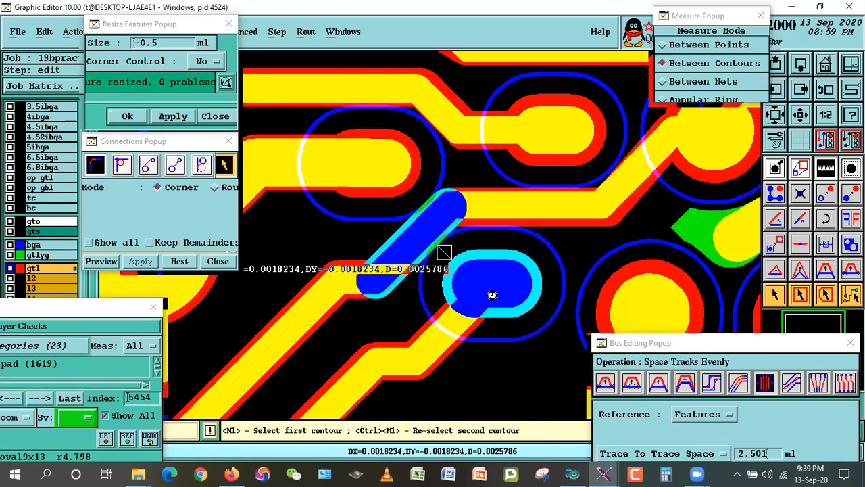
Step: Locate the next pair of markers where a track bends between two oval pads, and display the bga and gtlyg layers there
click(58, 254)
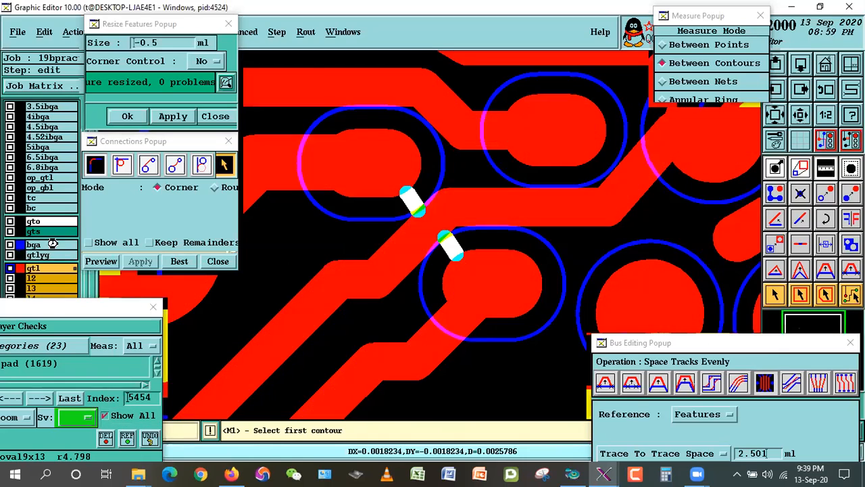
click(54, 244)
click(803, 119)
click(803, 119)
click(800, 120)
click(800, 119)
right_click(465, 203)
click(503, 228)
click(506, 242)
click(353, 158)
click(372, 136)
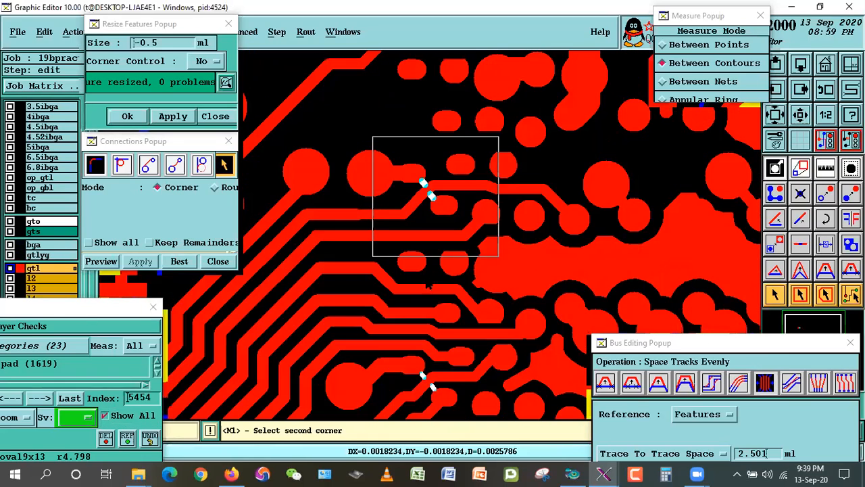
click(499, 257)
click(52, 254)
click(53, 245)
click(342, 158)
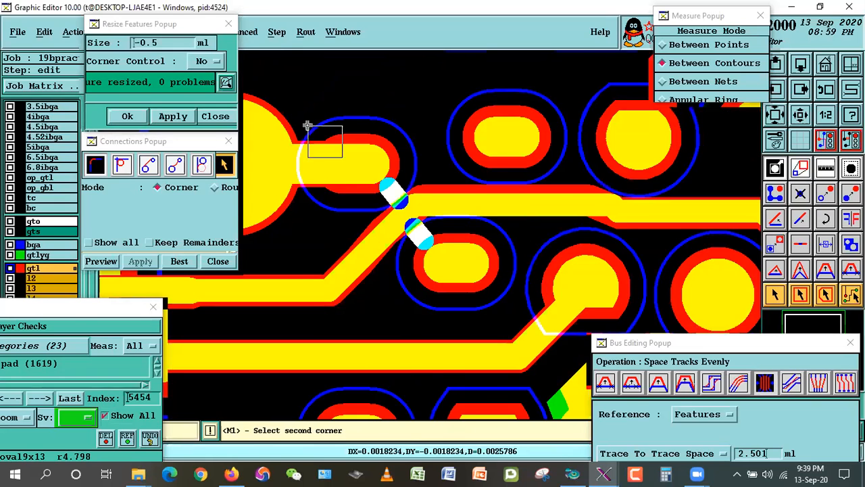
click(431, 331)
Step: Delete the two lower diagonal segments of the track and join the remaining diagonal and horizontal segments with a Best corner connection
click(770, 297)
click(469, 286)
click(442, 293)
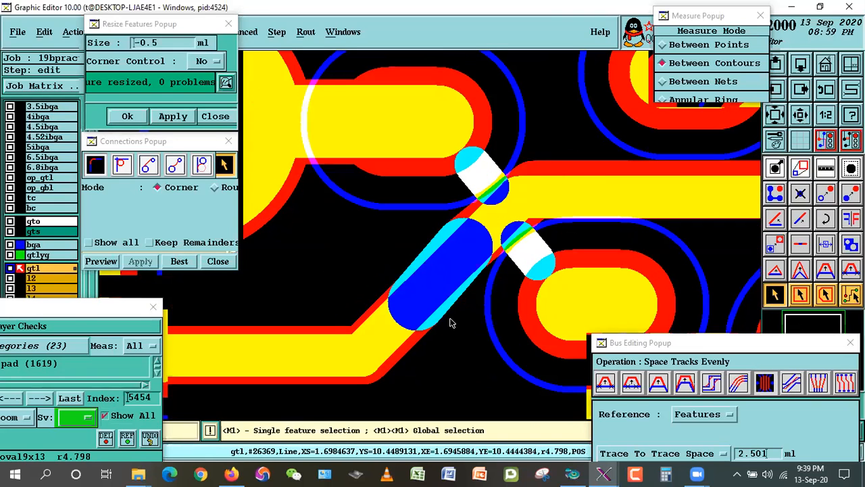
key(ctrl+b)
click(433, 309)
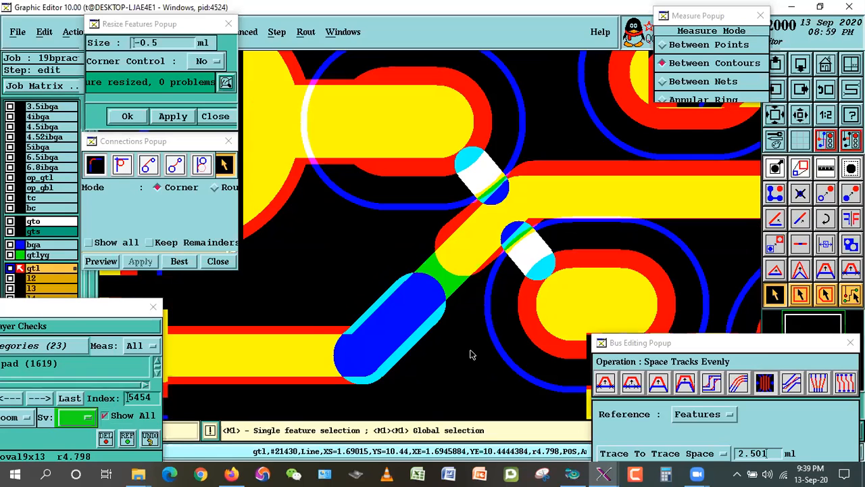
key(ctrl+b)
click(458, 236)
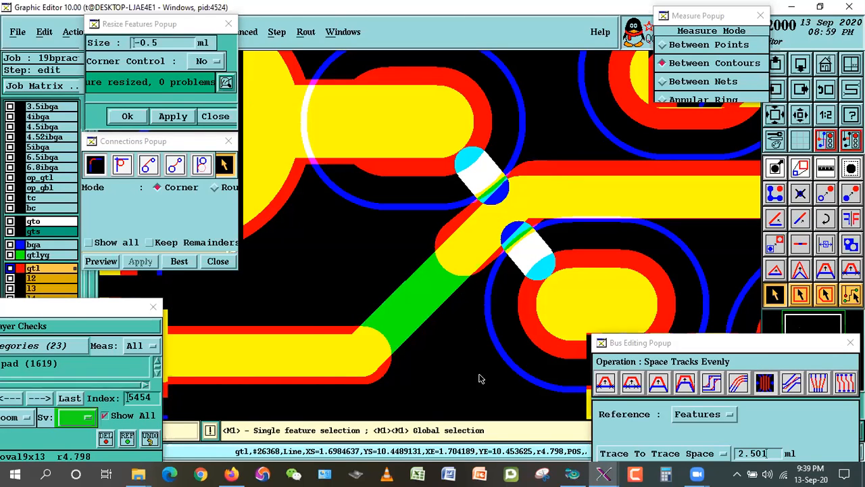
click(467, 269)
click(393, 356)
click(179, 261)
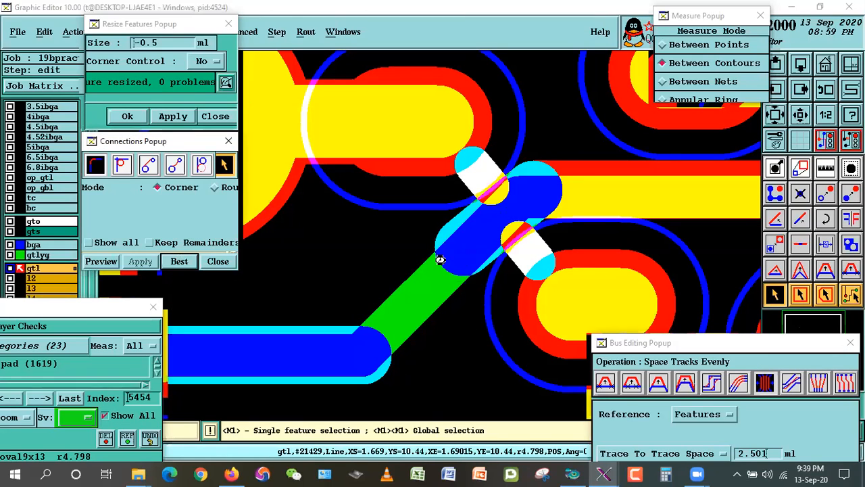
Step: Stretch the diagonal segment's lower end at the bend and reconnect it to the horizontal track with a Best corner connection
click(775, 218)
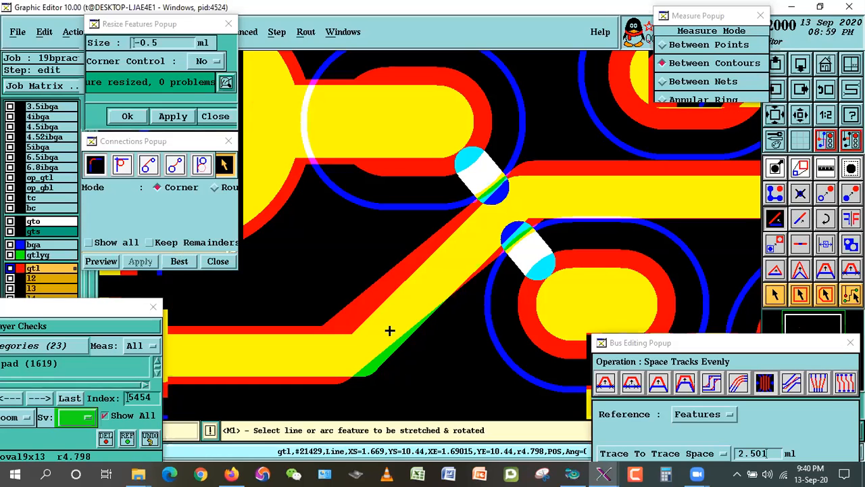
click(340, 362)
double_click(339, 360)
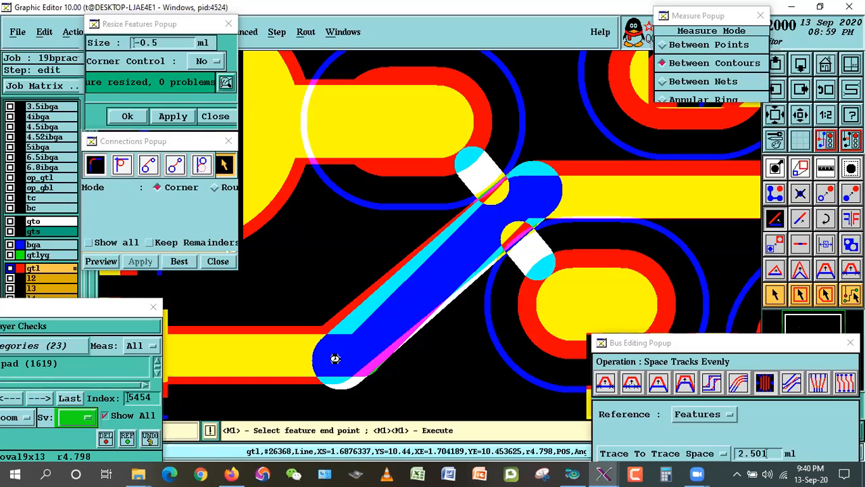
key(Return)
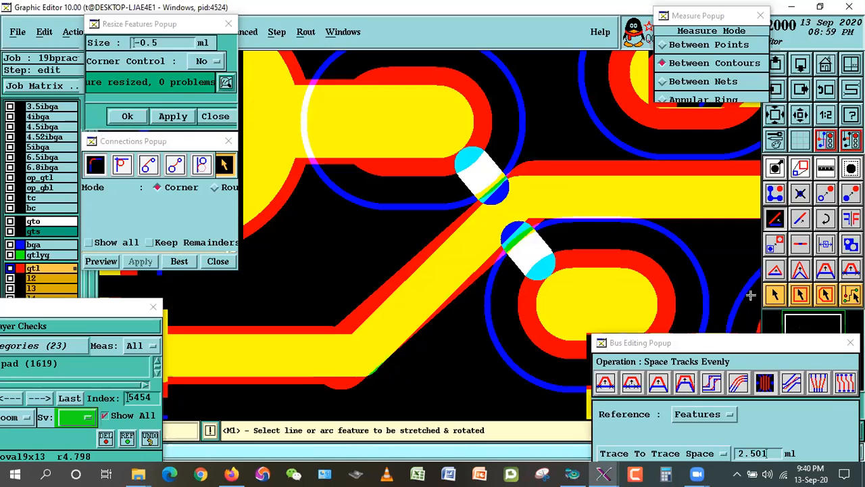
click(774, 293)
click(378, 324)
click(325, 353)
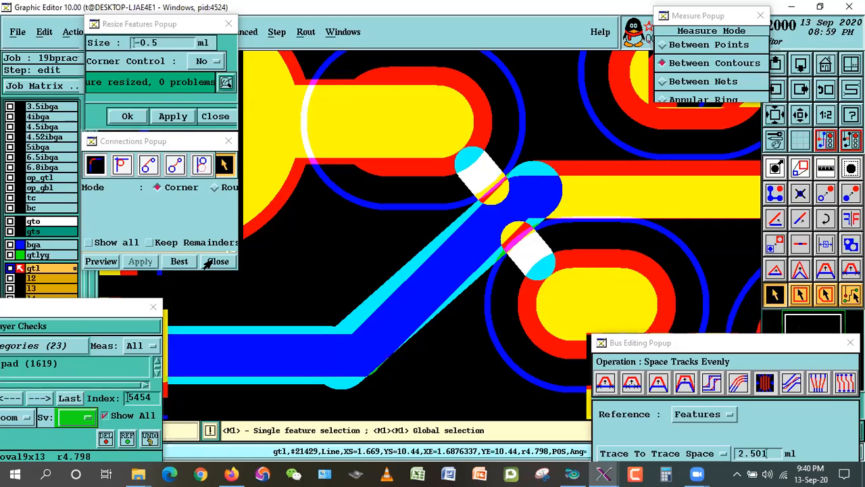
click(188, 262)
Step: Shrink only the lower oval13x9 pad by 0.5 ml and space the diagonal track evenly between the two oval pads at 2.501 ml
double_click(587, 277)
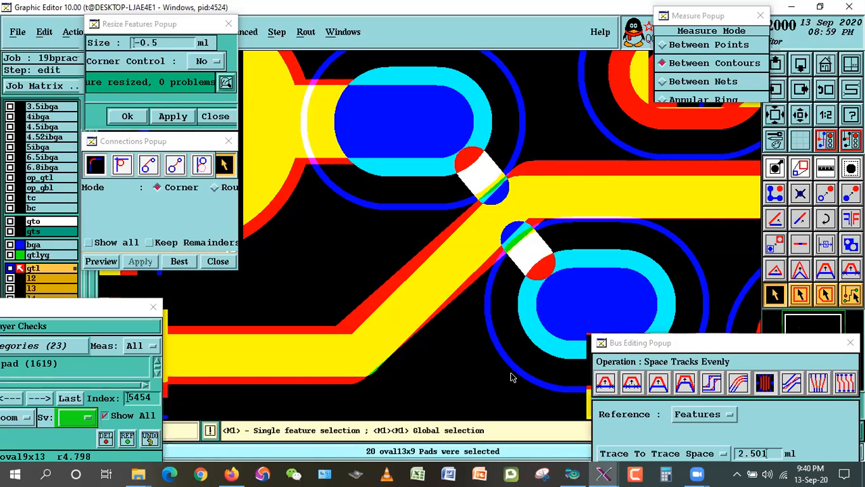
click(608, 304)
click(173, 116)
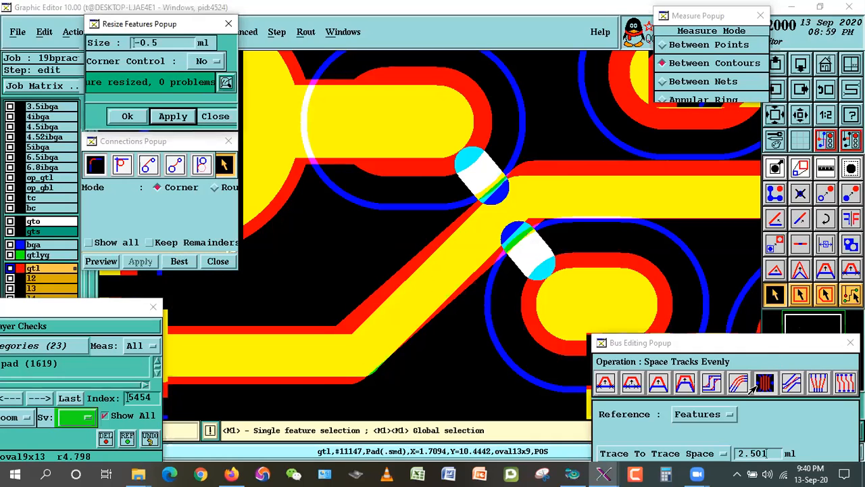
click(415, 175)
double_click(525, 289)
click(423, 161)
double_click(552, 314)
Step: Measure the contour gaps from the diagonal track to both oval pads and redisplay the check markers
click(436, 271)
click(427, 179)
click(478, 249)
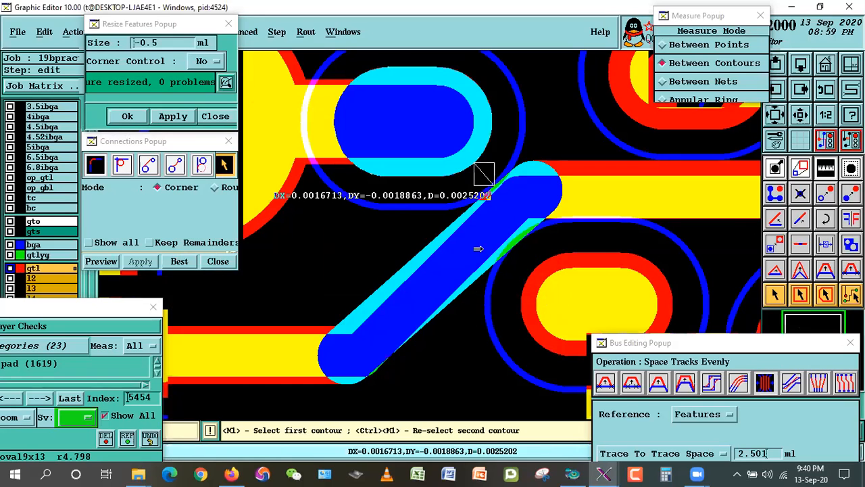
click(489, 226)
click(501, 307)
click(690, 295)
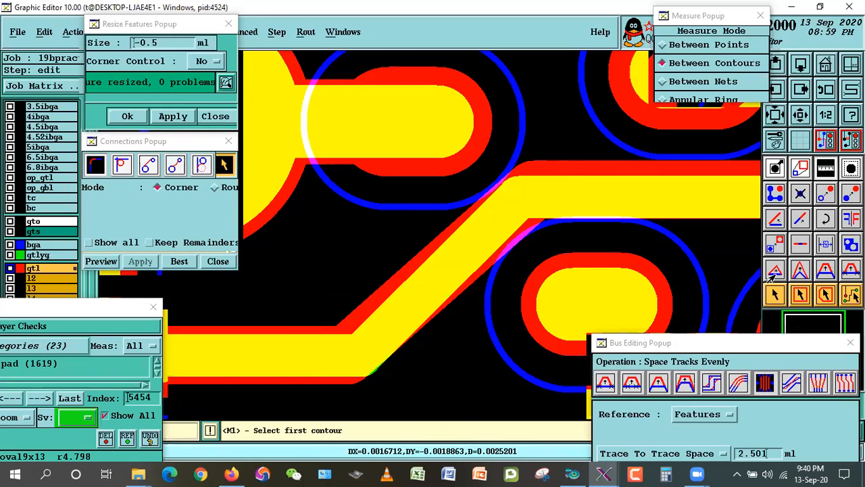
click(123, 417)
click(125, 416)
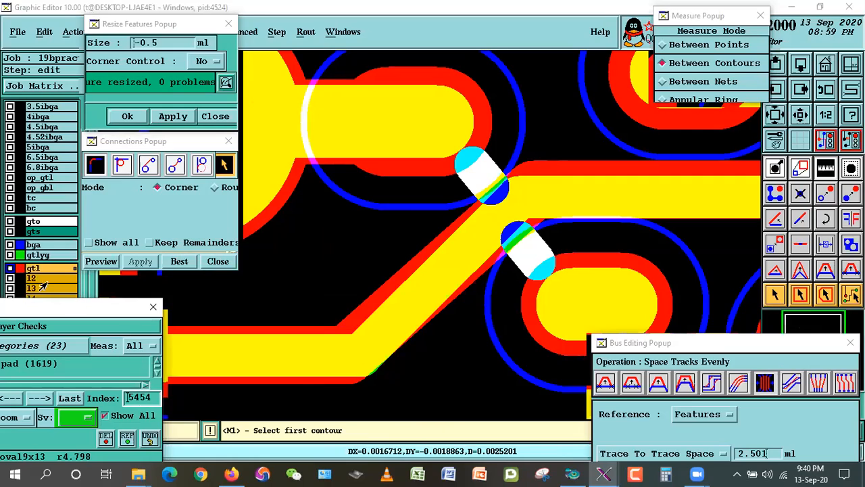
Step: Hide the bga and gtlyg layers and examine the dense BGA area with only the gtl layer displayed
click(40, 256)
click(41, 246)
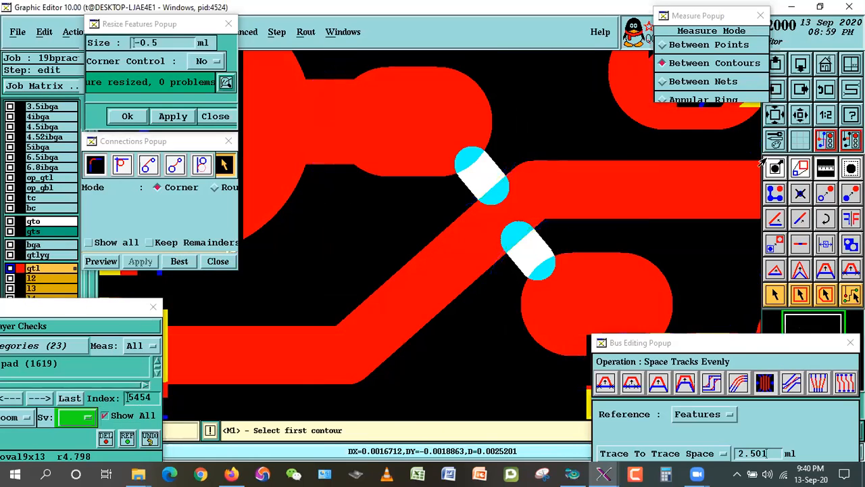
click(795, 118)
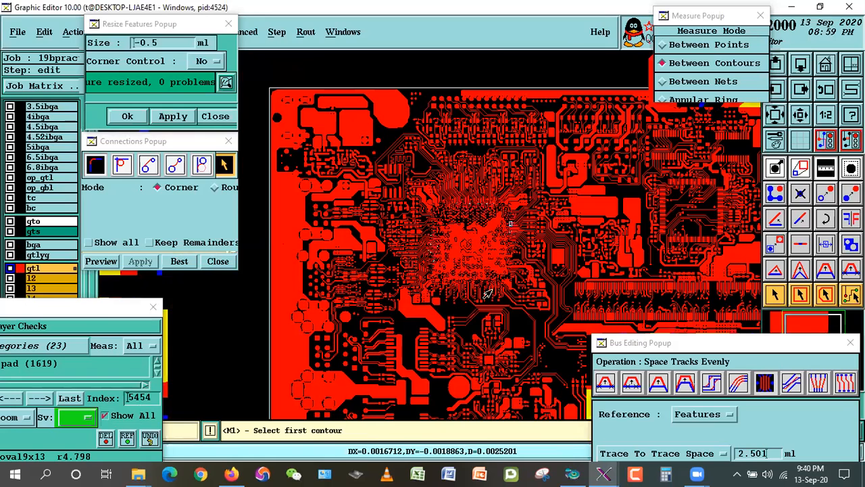
right_click(463, 270)
click(478, 291)
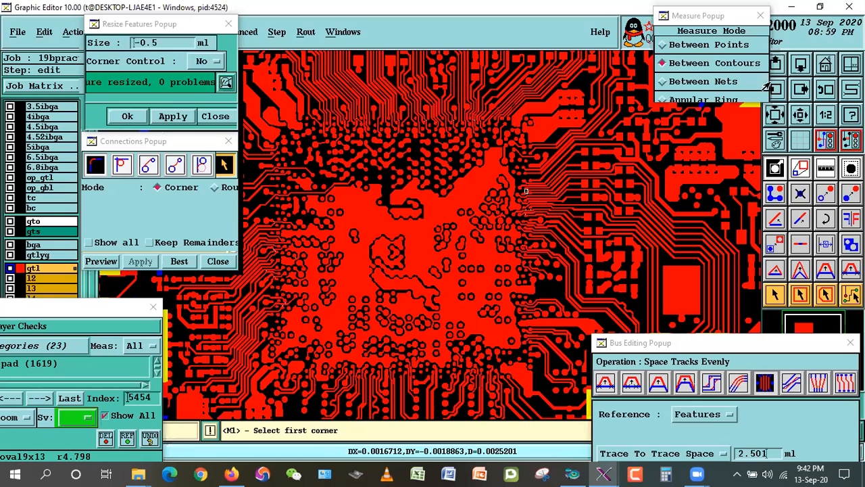
Step: Locate the BGA in the board's lower half and query a single round pad there on the gtl layer
click(825, 64)
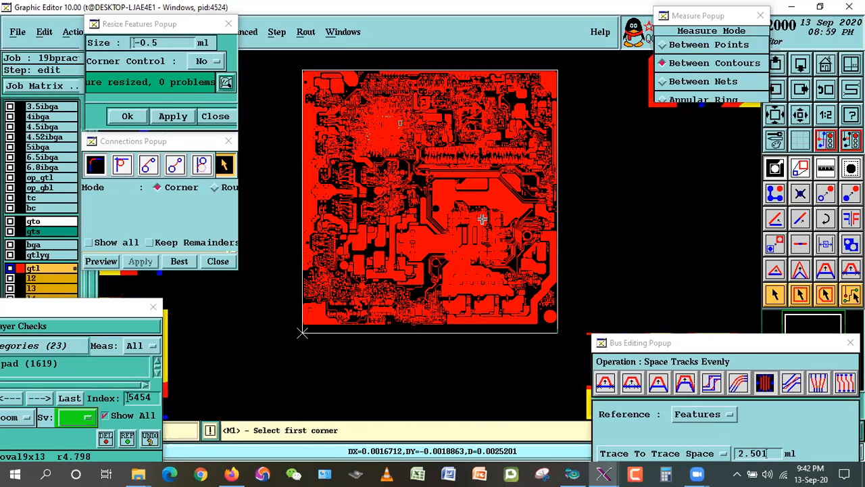
click(775, 295)
right_click(454, 217)
click(476, 241)
click(427, 189)
click(529, 261)
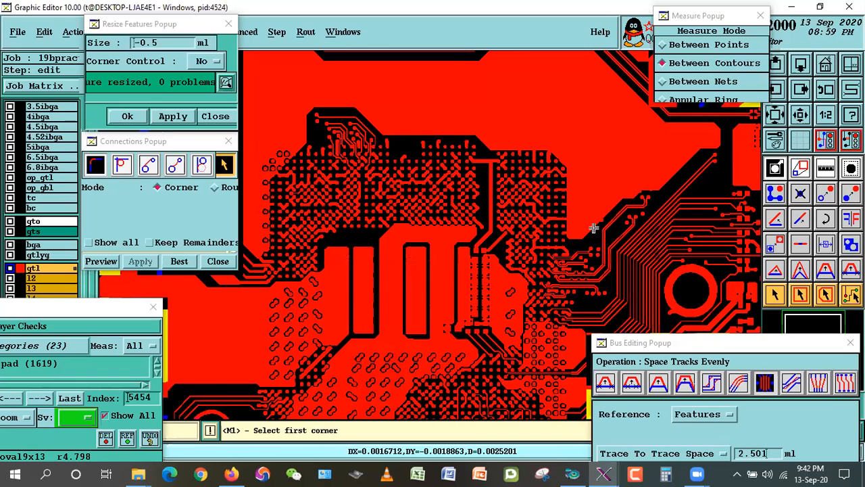
click(593, 227)
click(466, 162)
click(417, 137)
click(555, 246)
click(773, 295)
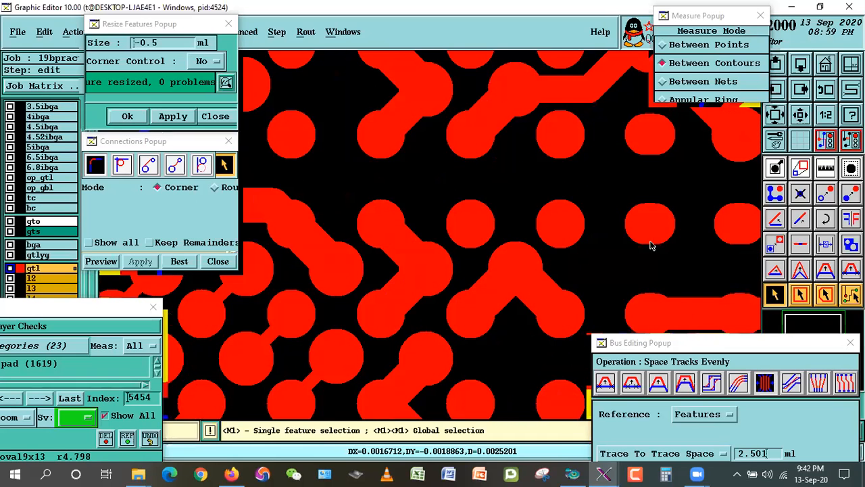
click(546, 223)
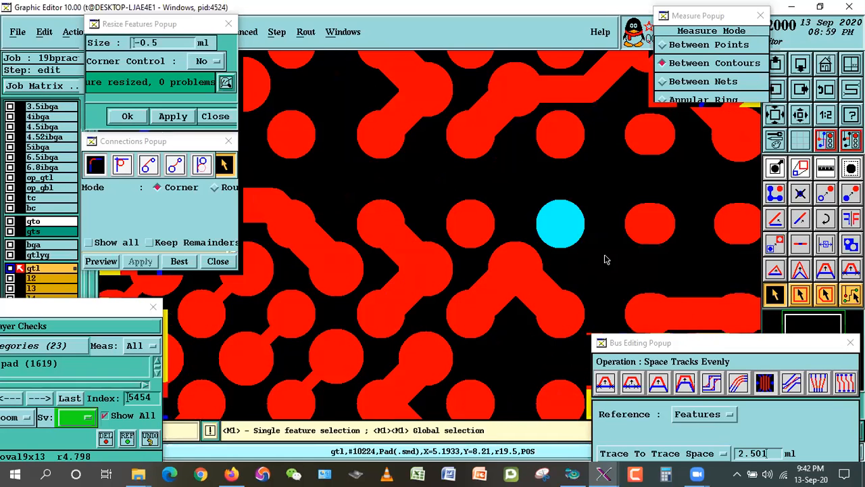
click(594, 184)
Step: Display the gtlyg layer over gtl, globally select its pads matching the round BGA pad, and clear the selection
click(35, 255)
click(10, 254)
click(560, 223)
click(560, 223)
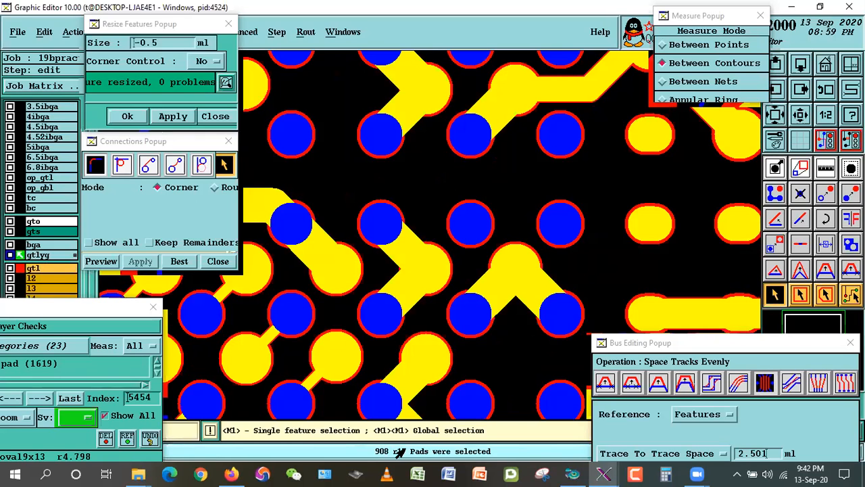
click(467, 198)
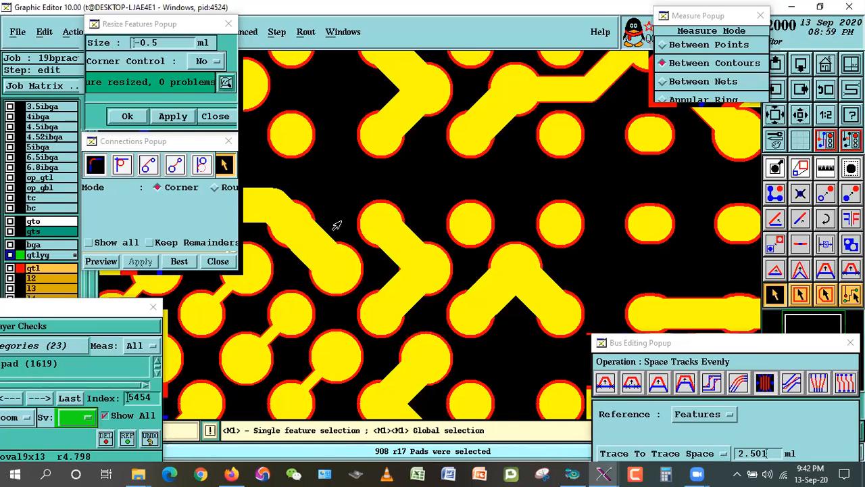
Step: Make gtl the work layer, globally select its matching round BGA pads, query one pad, and clear the selection
click(10, 267)
double_click(554, 232)
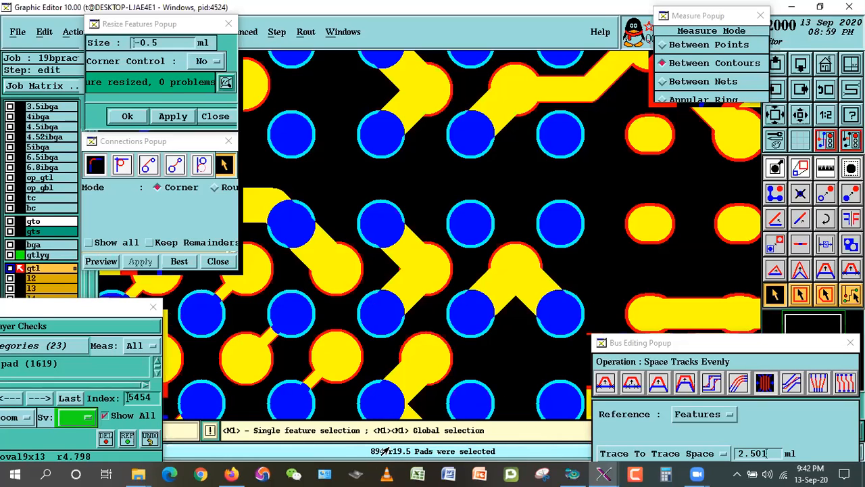
click(564, 233)
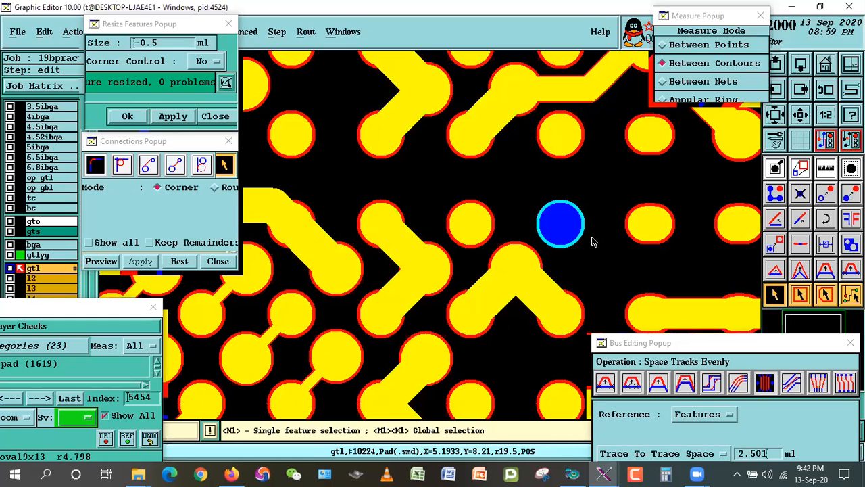
click(606, 267)
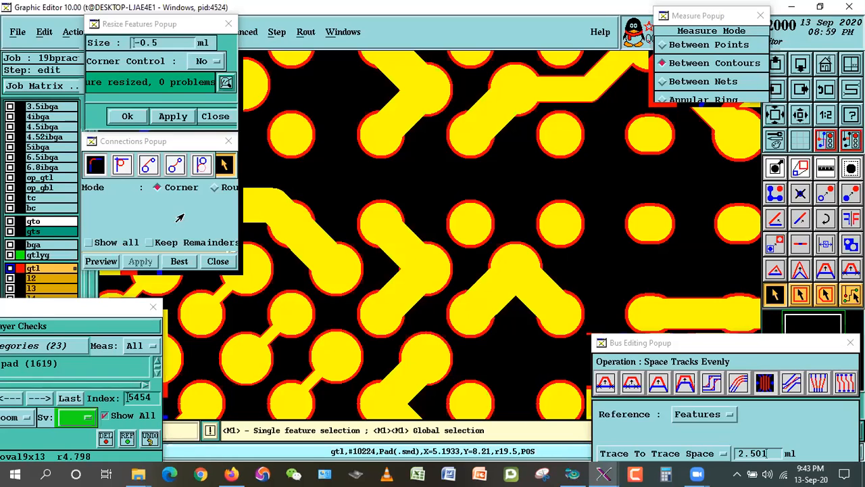
Step: Display the gts layer over gtl instead of bga and gtlyg and examine the solder mask openings in the lower BGA
click(40, 233)
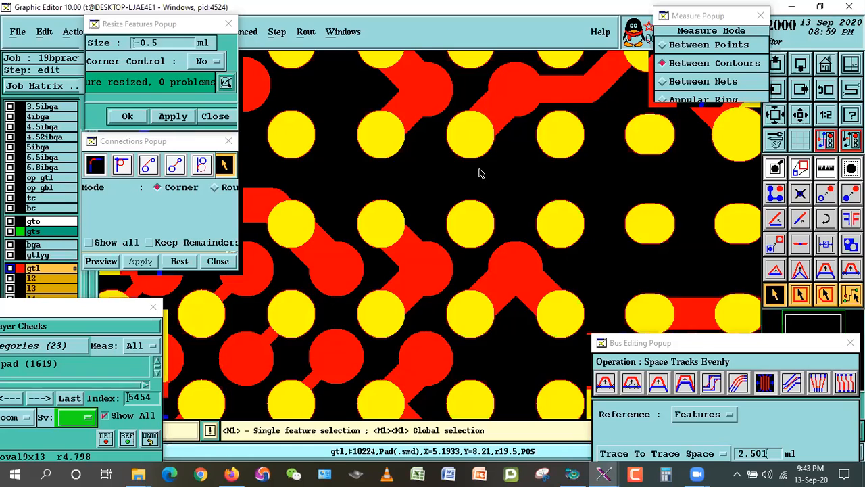
key(Home)
right_click(479, 170)
click(499, 195)
click(436, 205)
click(516, 268)
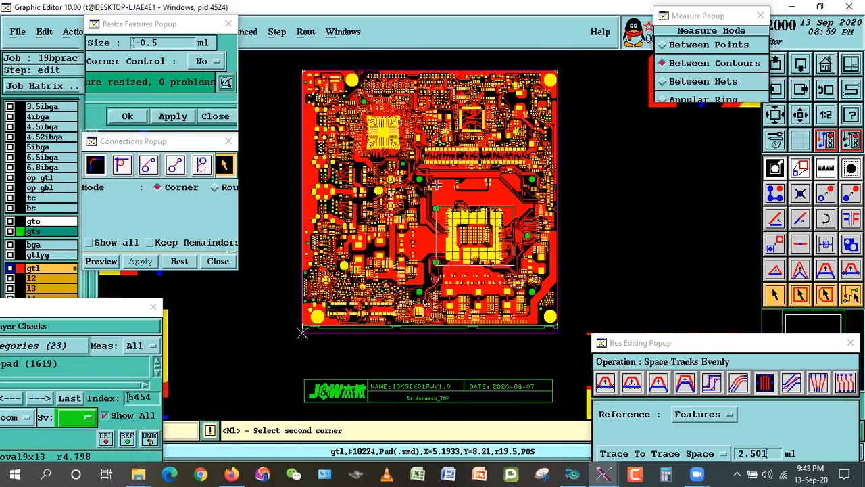
click(318, 160)
click(534, 310)
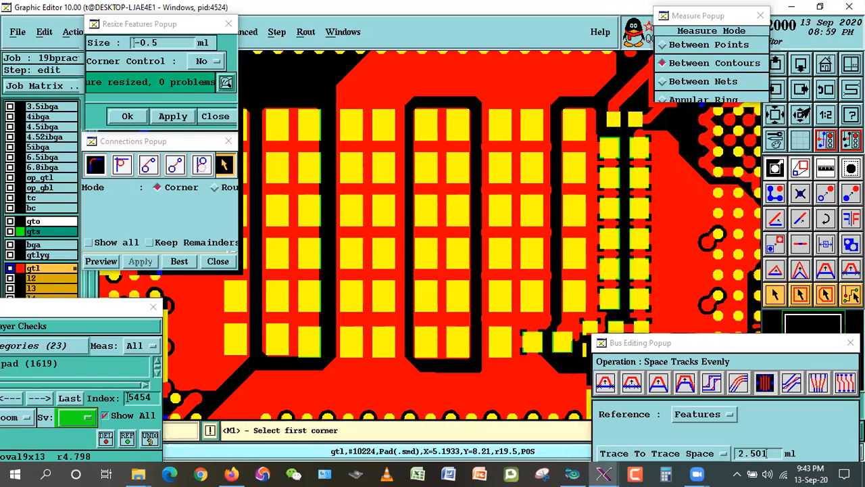
click(800, 115)
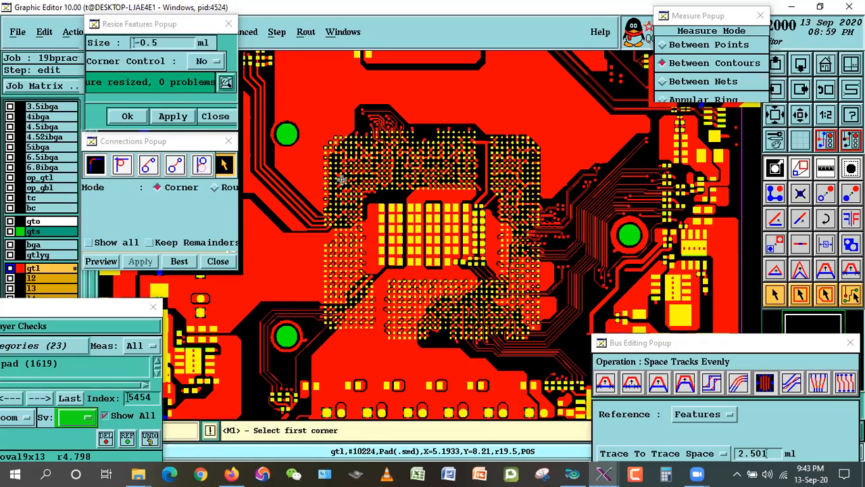
Step: Hide the gts layer and display the bga and gtlyg layers over gtl around the lower BGA
click(27, 232)
click(32, 244)
click(37, 254)
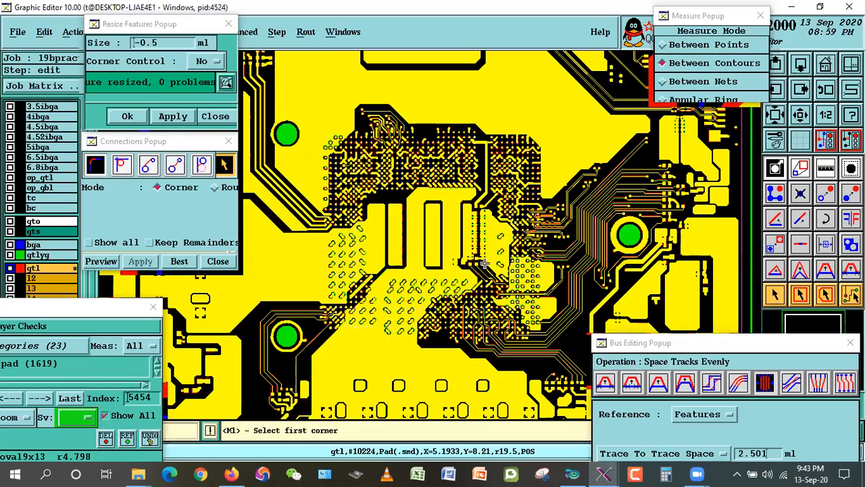
drag(485, 263, 488, 267)
click(798, 115)
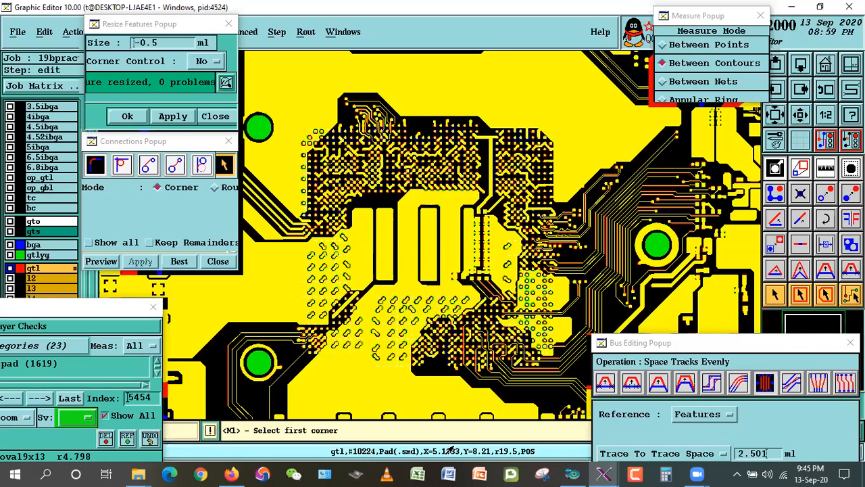
click(776, 294)
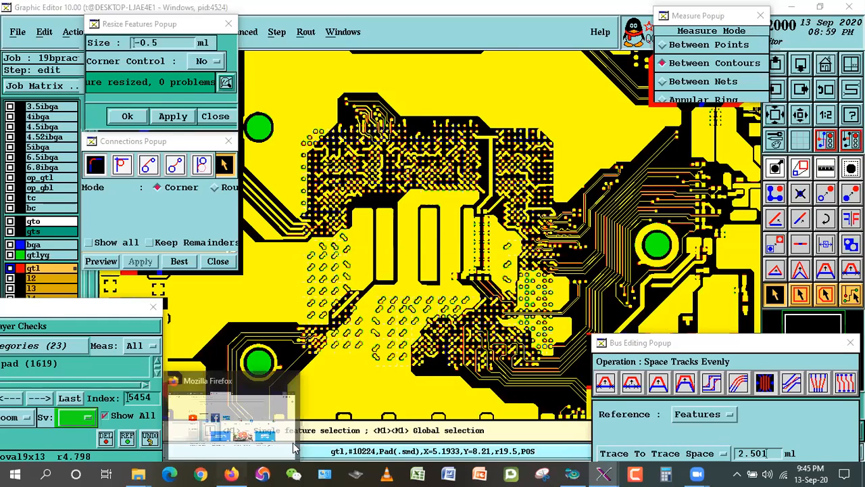
Step: Switch to Firefox, find the screenshot with circled track gaps in the Facebook group chat, and view it enlarged
click(293, 443)
key(ctrl+Tab)
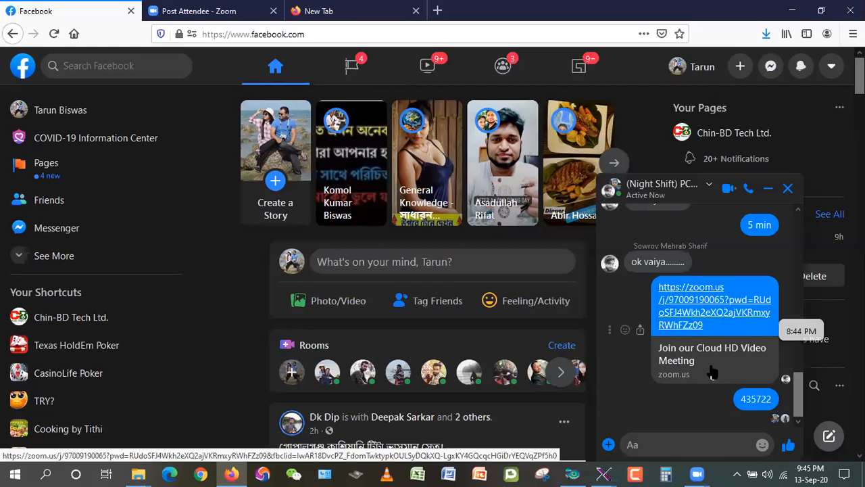
scroll(683, 338, up, 10)
scroll(713, 362, down, 5)
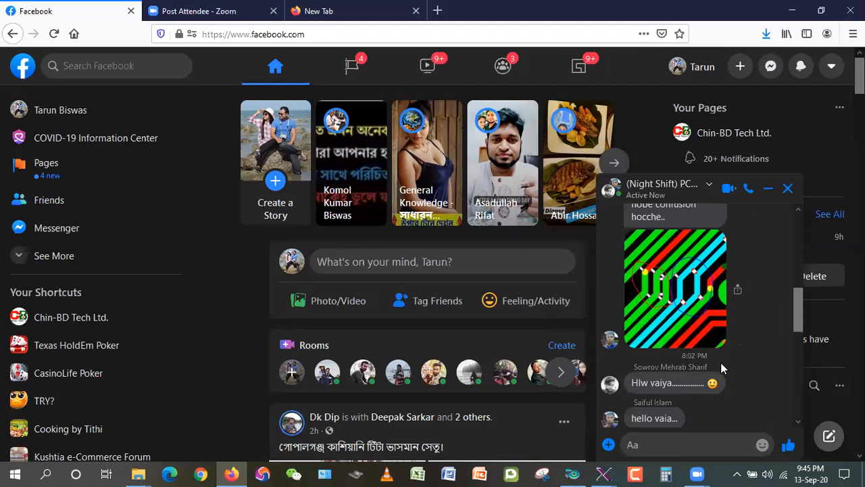
scroll(673, 283, up, 5)
scroll(710, 327, up, 5)
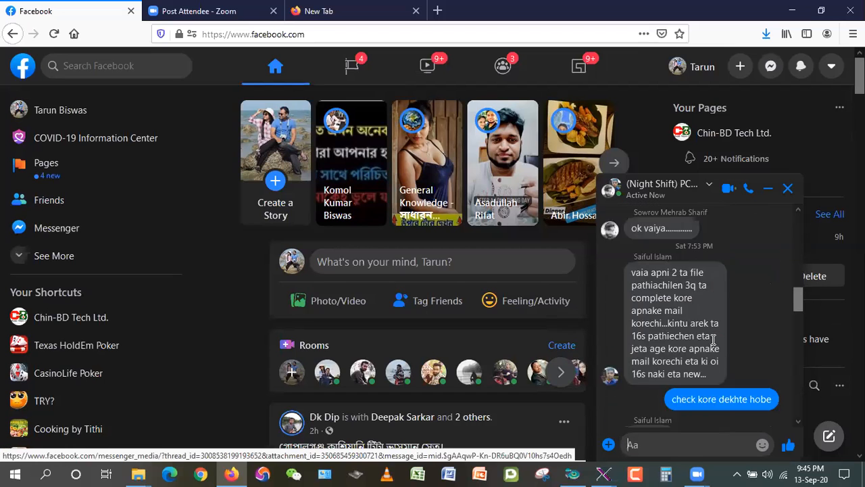
scroll(723, 343, down, 5)
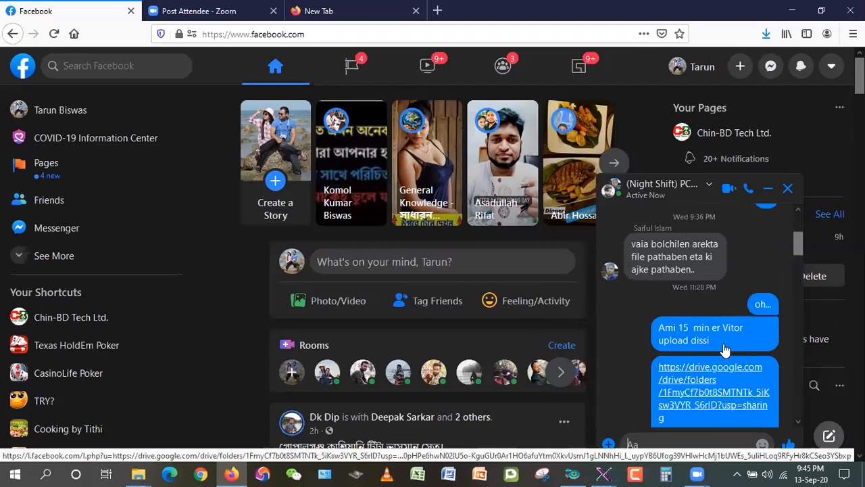
scroll(723, 344, down, 5)
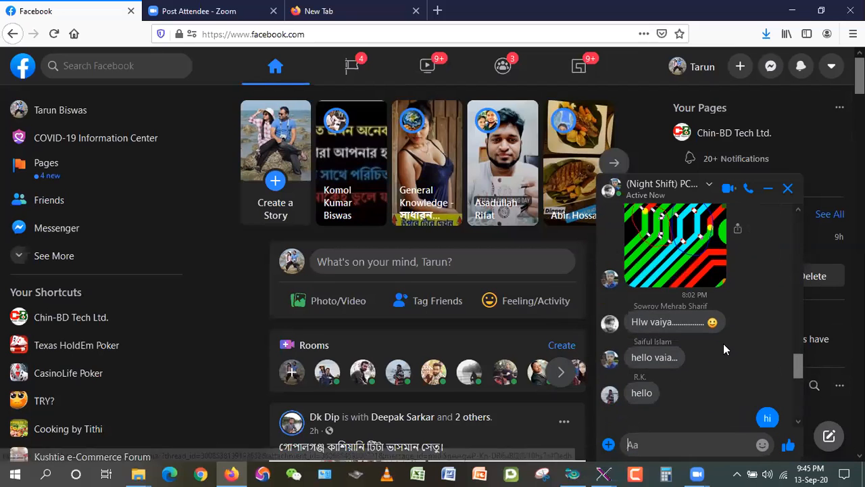
scroll(674, 367, up, 5)
click(674, 367)
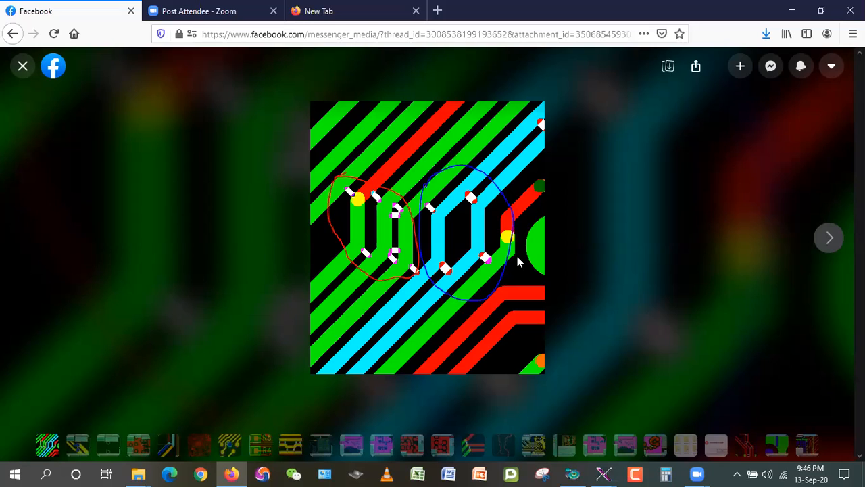
click(415, 11)
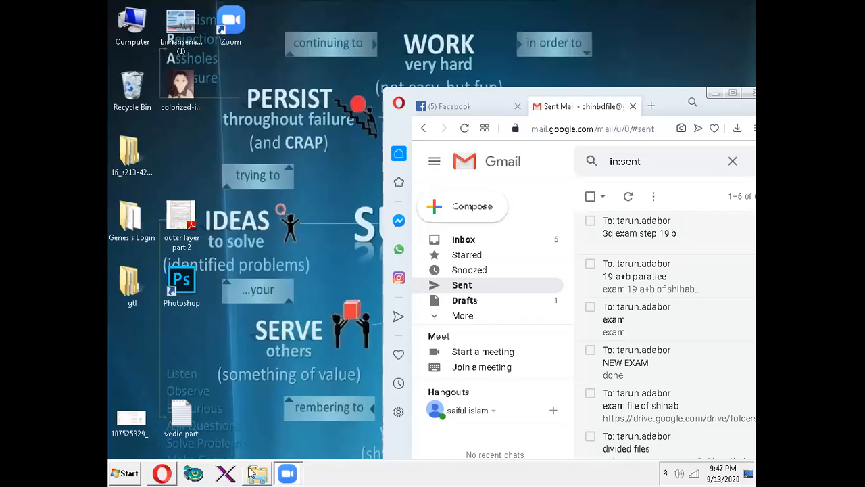
Step: Open New folder inside New folder (2) of the problem screenshot folder and look through its screenshots
right_click(260, 473)
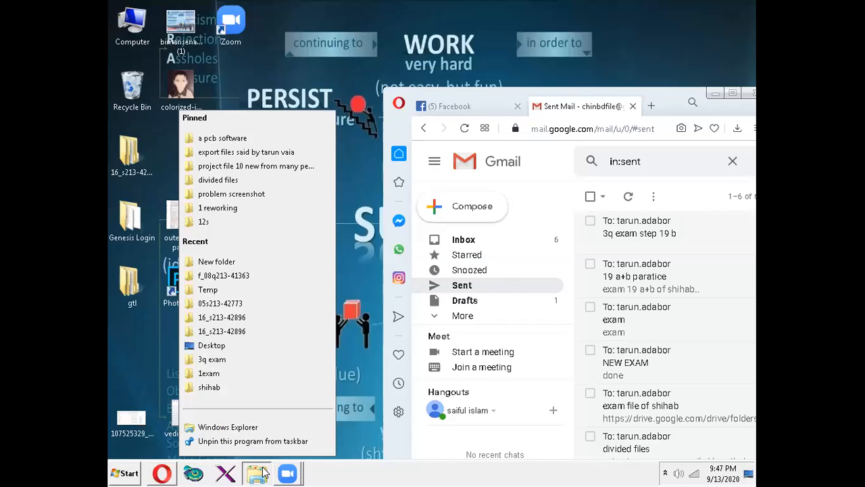
click(222, 194)
click(351, 116)
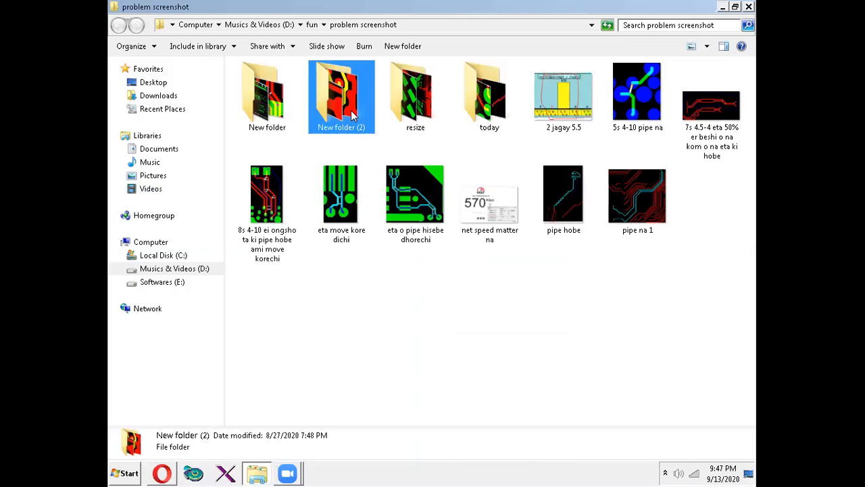
double_click(352, 117)
double_click(285, 101)
scroll(498, 256, down, 3)
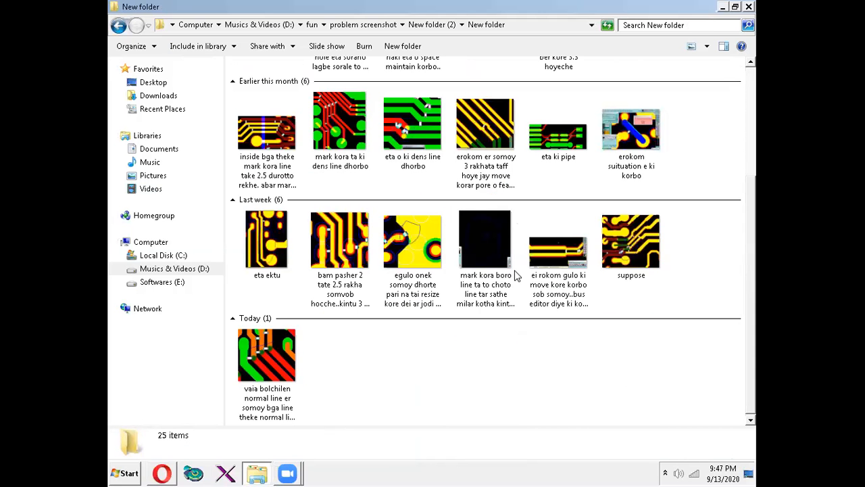
Step: View today's screenshot about 2.5 normal-line spacing and the "ei rokom gulo ki move kore korbo" bus editor screenshot, closing each one
click(265, 360)
double_click(266, 362)
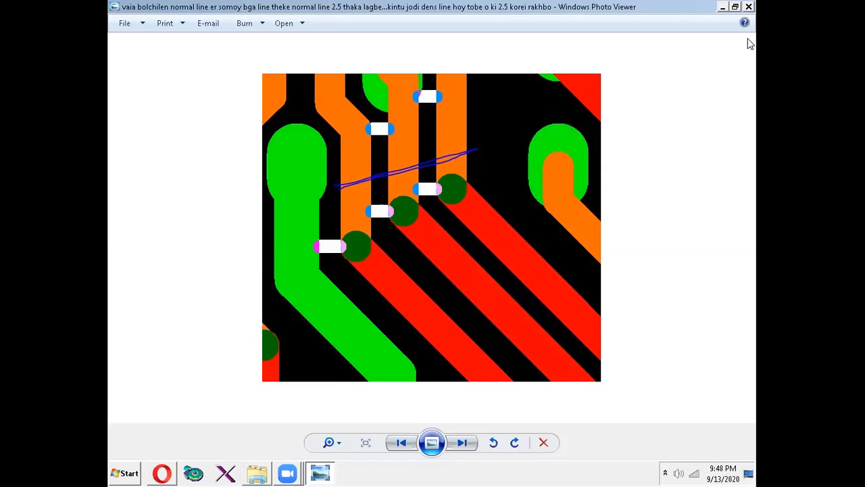
click(748, 6)
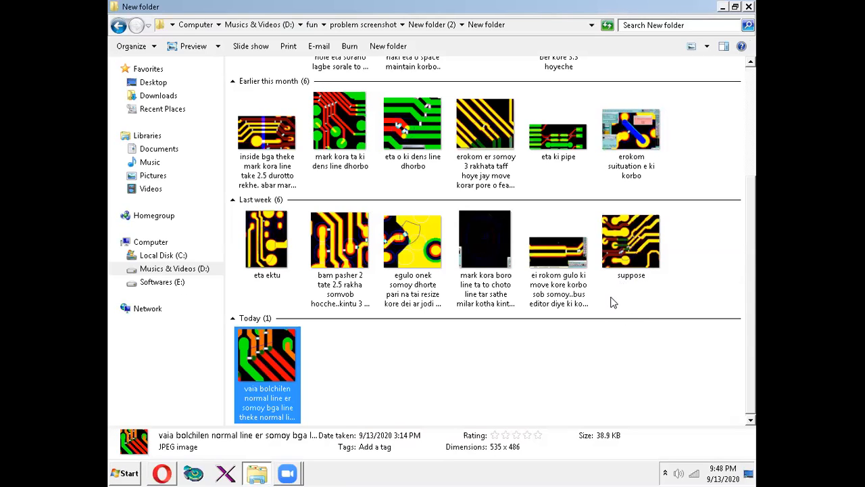
double_click(552, 299)
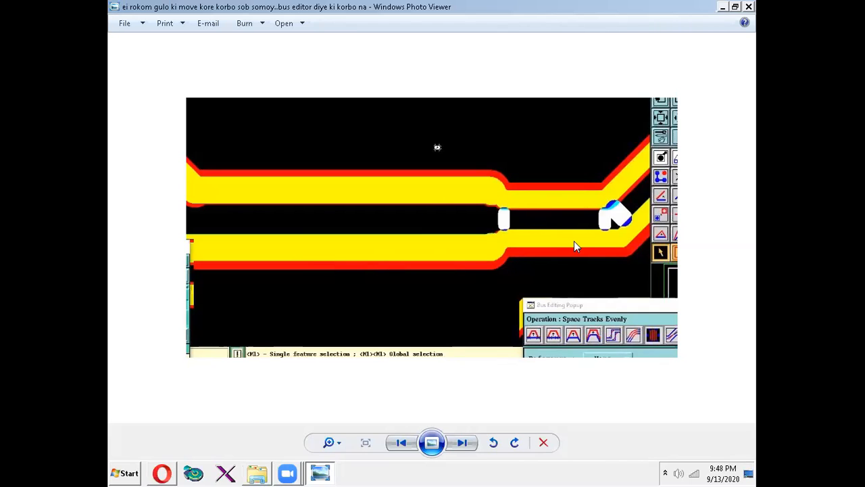
click(748, 6)
Step: View the "mark kora boro line ta to choto line" screenshot and close both the viewer and the folder window
click(496, 257)
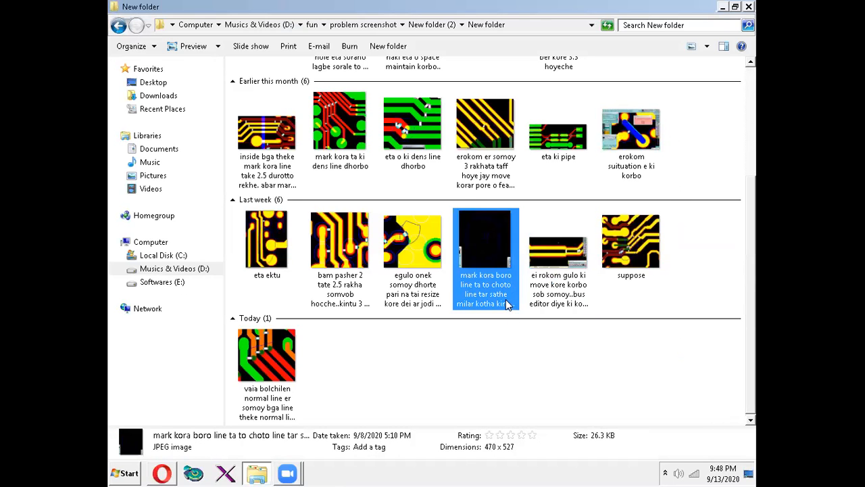
double_click(507, 302)
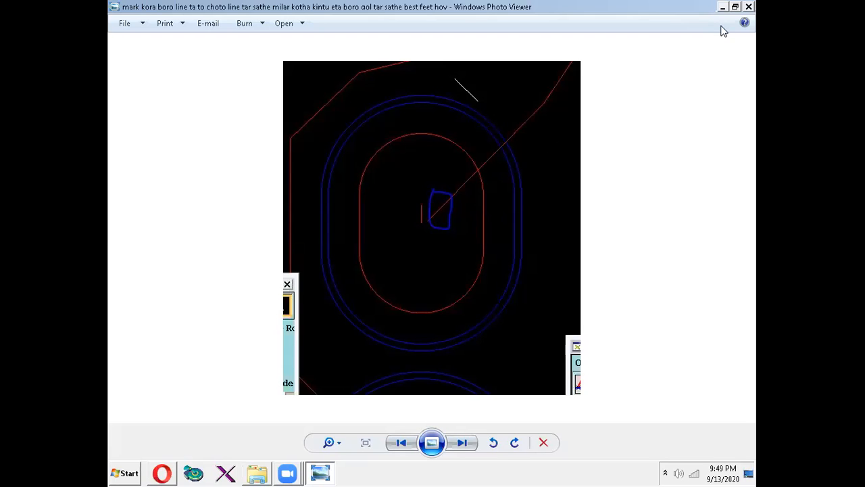
key(alt+F4)
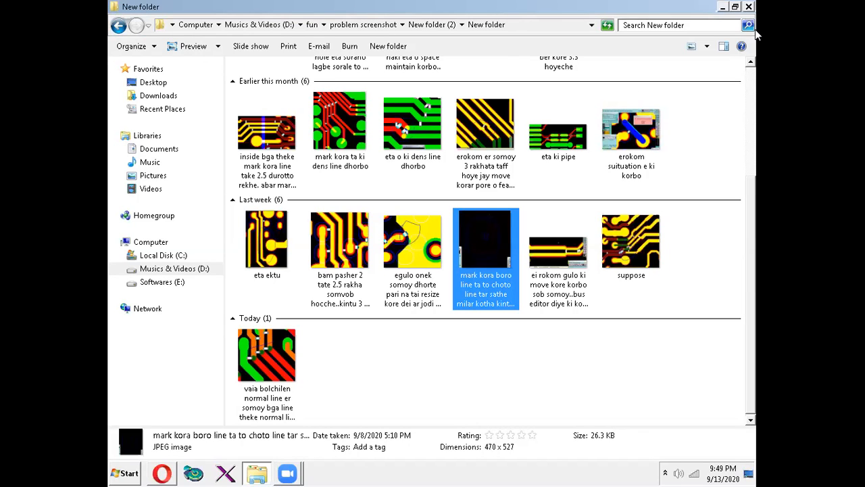
key(alt+F4)
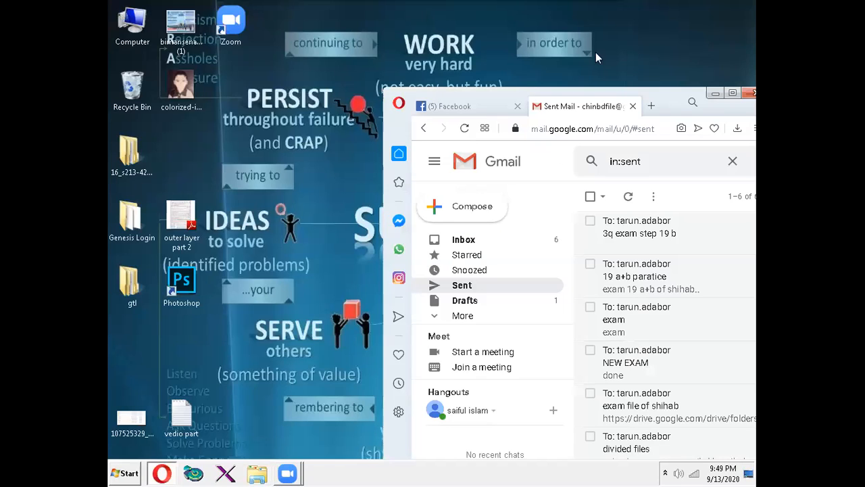